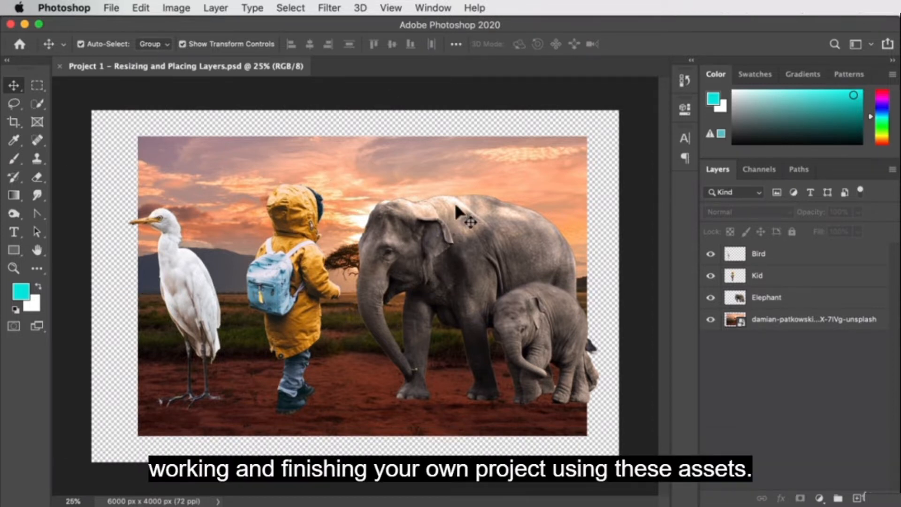
# - Switch to Finder and preview the Bird, Elephant and Kid PNG cutouts in Project 1's Photos folder
pyautogui.press('super+Tab')
pyautogui.press('super+Tab')
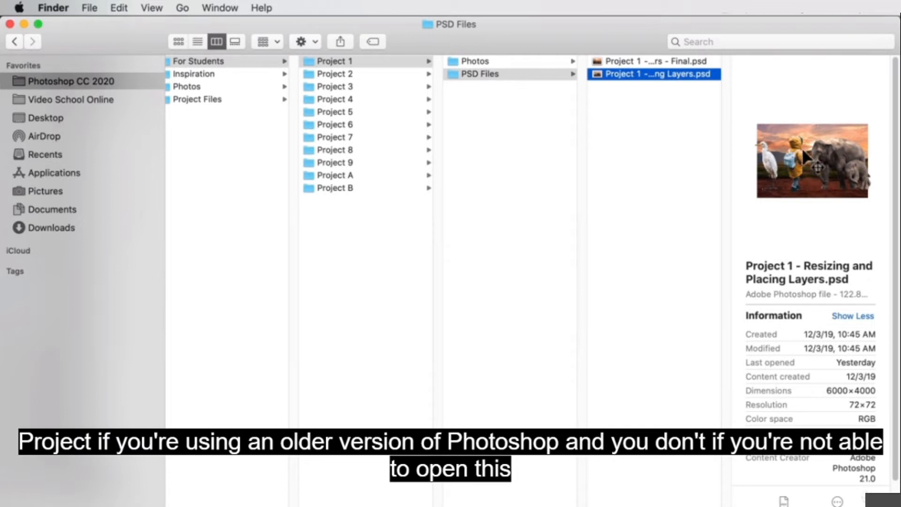
pyautogui.click(561, 62)
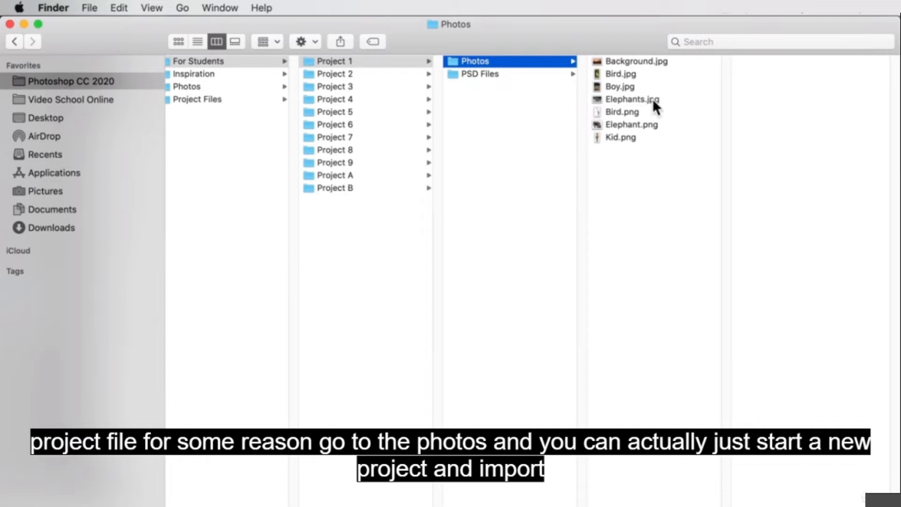
pyautogui.click(633, 111)
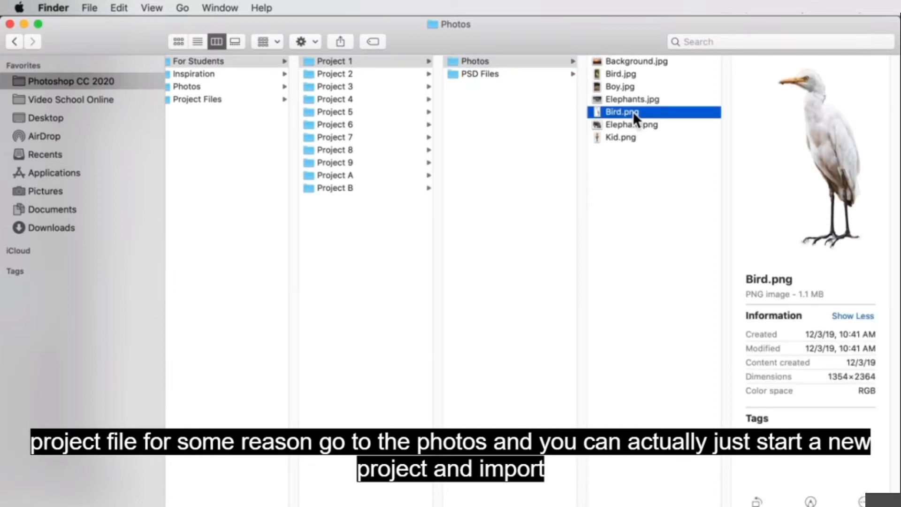
pyautogui.click(635, 125)
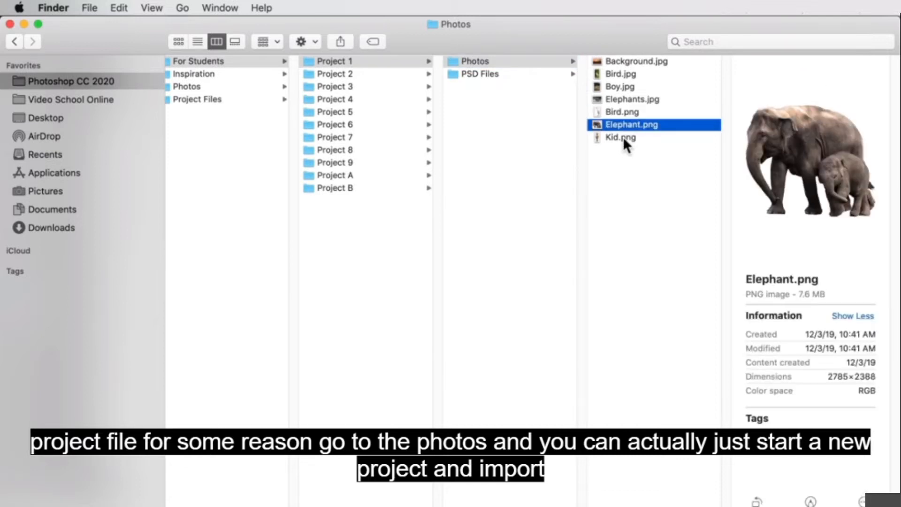
pyautogui.press('Down')
# - Open Background.jpg from the Photos folder with Adobe Photoshop 2020
pyautogui.click(657, 61)
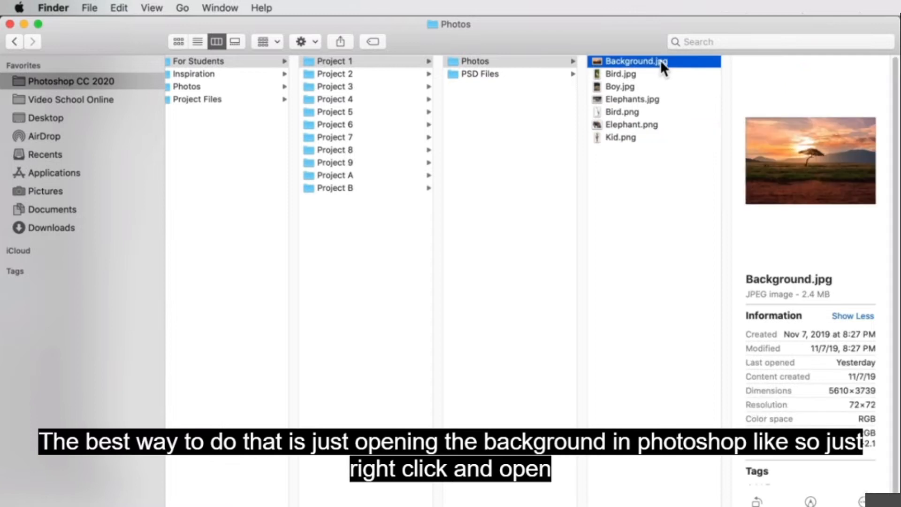
pyautogui.rightClick(636, 60)
pyautogui.moveTo(655, 80)
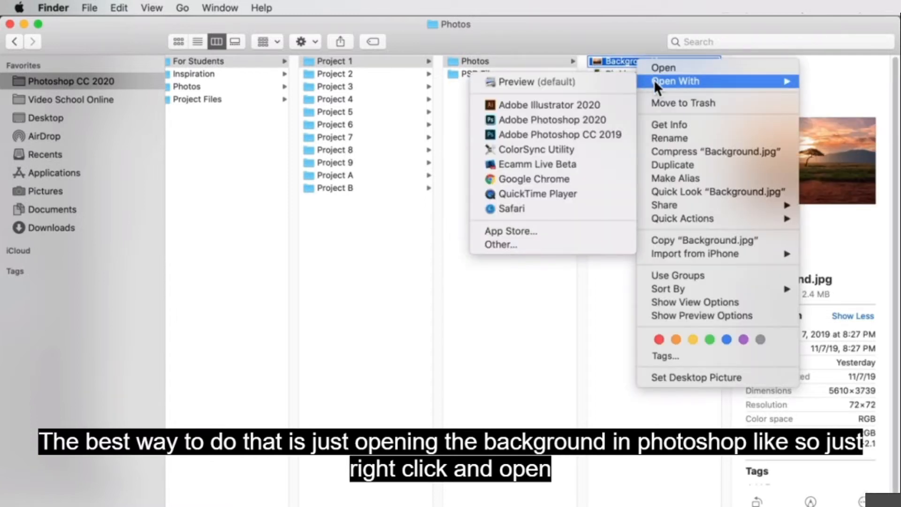
pyautogui.click(599, 118)
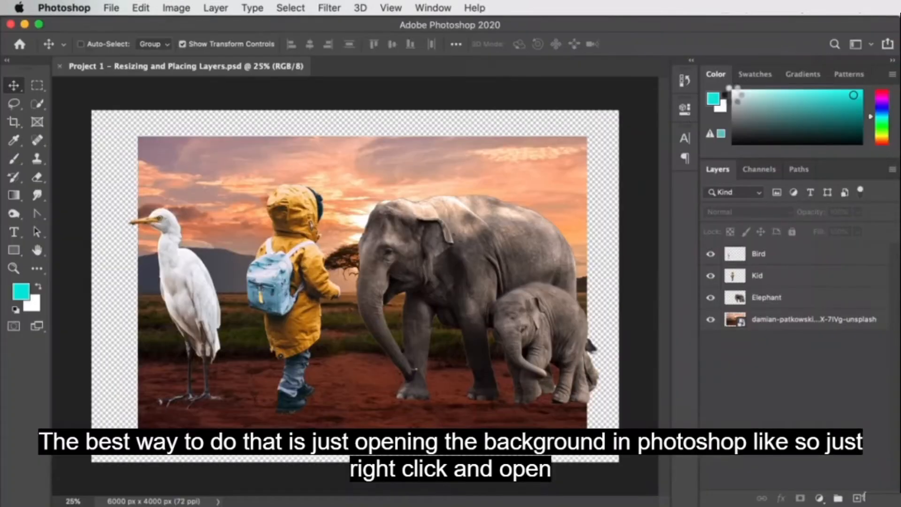
# - Return to Finder and inspect the cutout PNG files, viewing the kid and elephant images at large size with Quick Look
pyautogui.press('super+Tab')
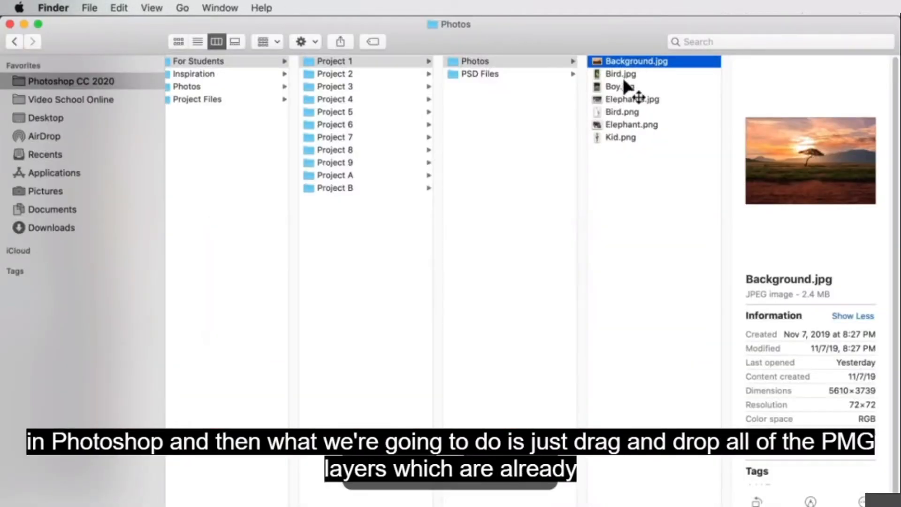
pyautogui.click(628, 125)
pyautogui.press('Down')
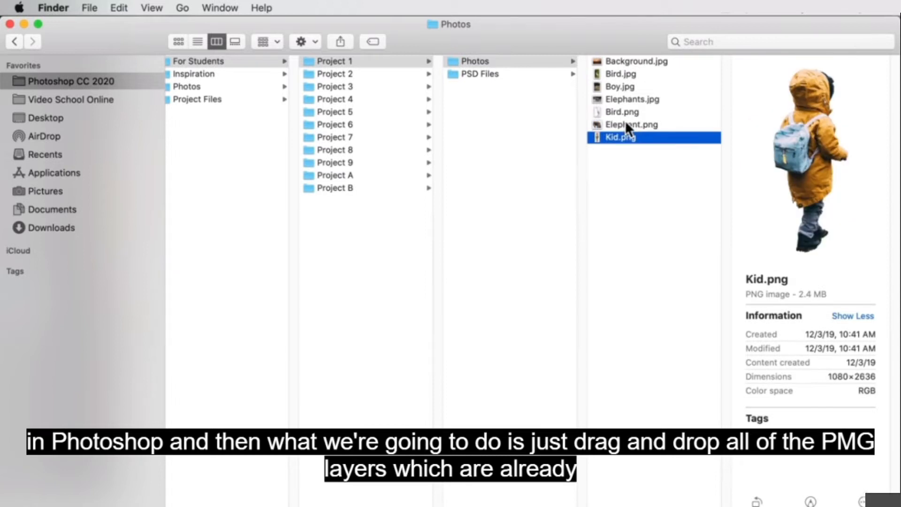
pyautogui.press('space')
pyautogui.press('Up')
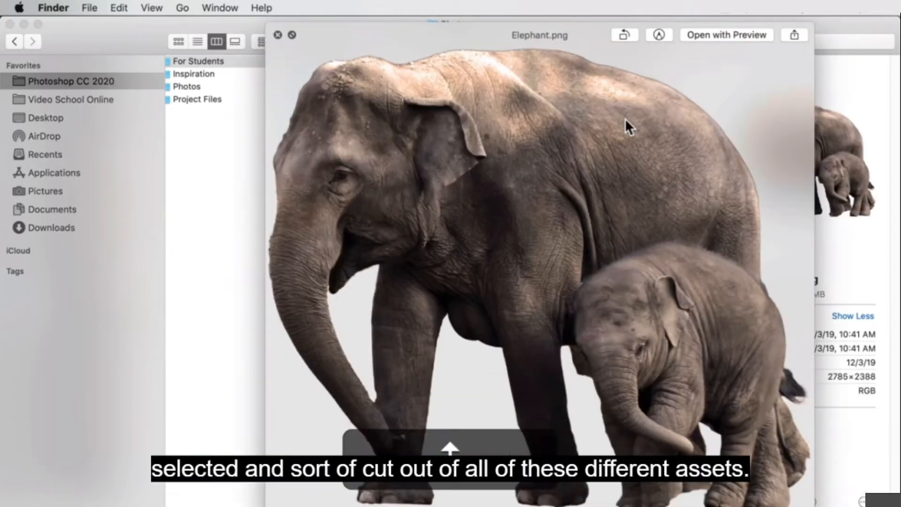
pyautogui.press('space')
pyautogui.press('Up')
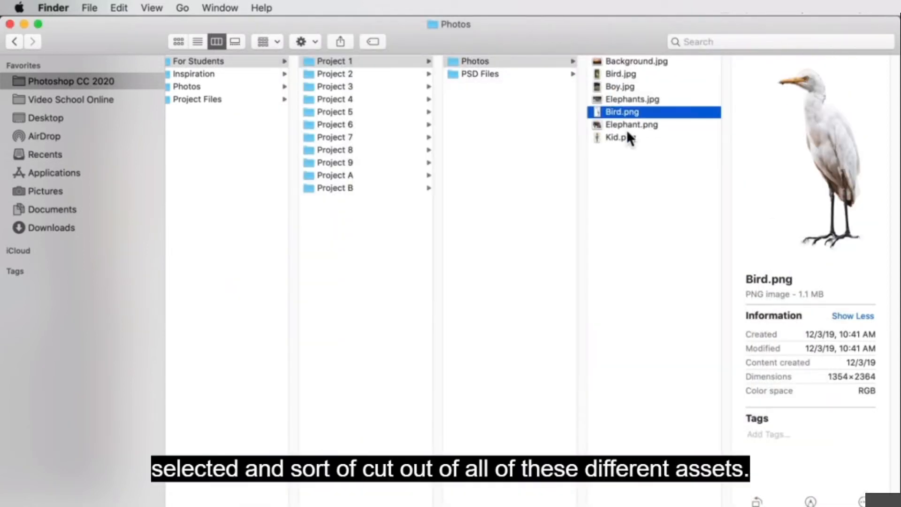
# - Place Bird.png, Elephant.png and Kid.png together as separate layers in the Background.jpg document in Photoshop
pyautogui.keyDown('shift'); pyautogui.click(627, 137); pyautogui.keyUp('shift')
pyautogui.moveTo(627, 127); pyautogui.dragTo(376, 265)
pyautogui.press('super+Tab')
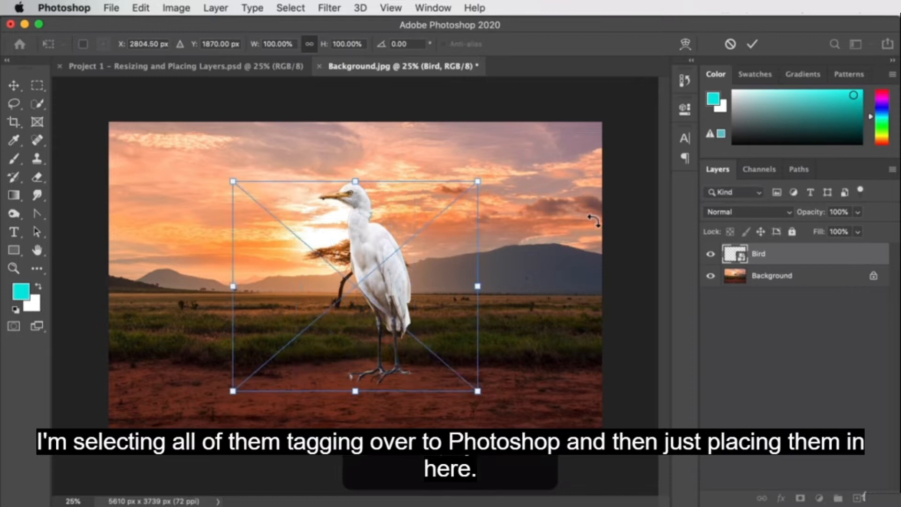
pyautogui.press('Return')
pyautogui.press('Return')
pyautogui.press('Return')
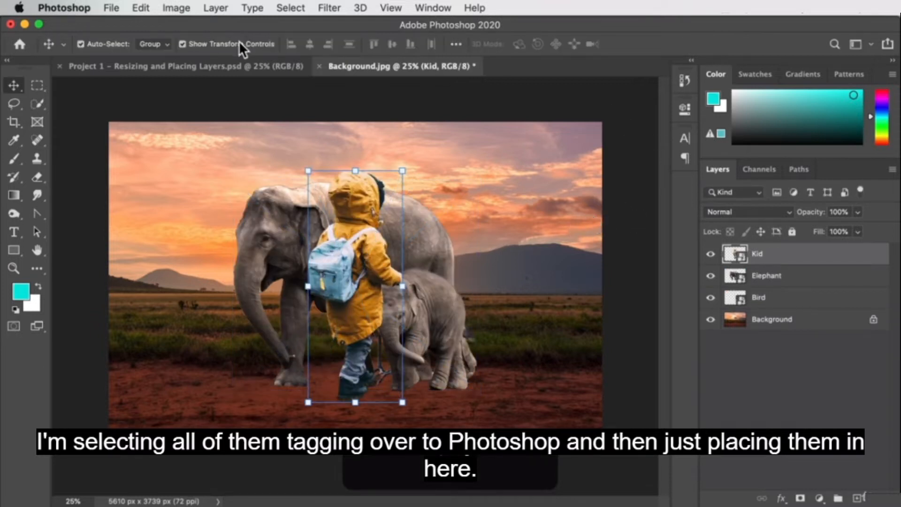
# - Close the Background.jpg document without saving it
pyautogui.click(319, 66)
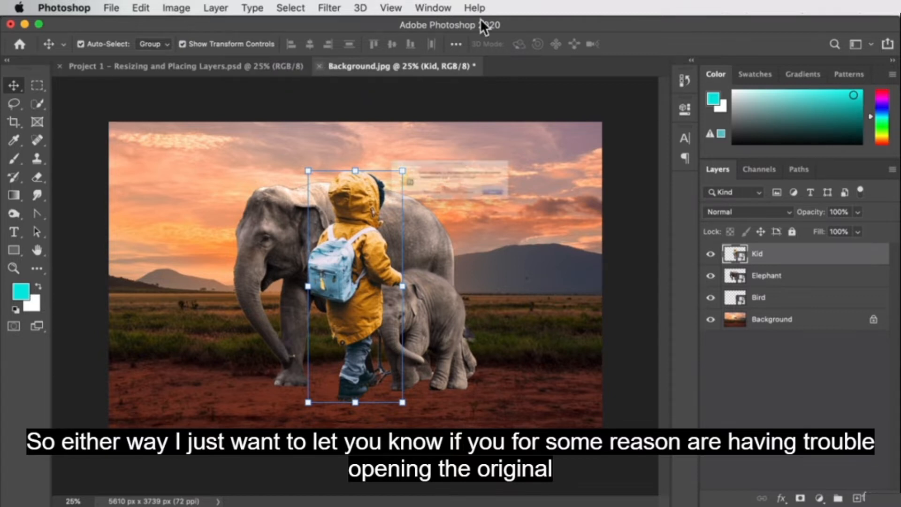
pyautogui.click(422, 212)
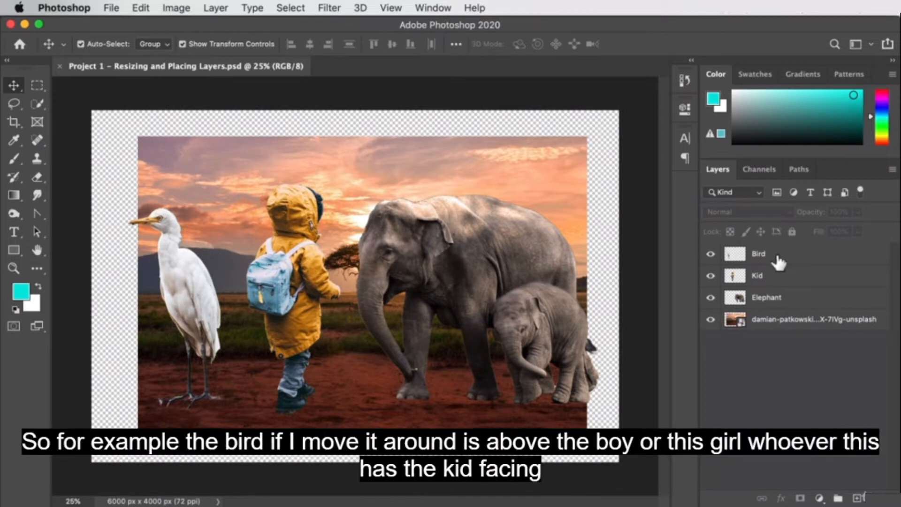
# - Move the bird in front of the kid and the elephants behind them, and select the background photo layer
pyautogui.moveTo(210, 318); pyautogui.dragTo(361, 298)
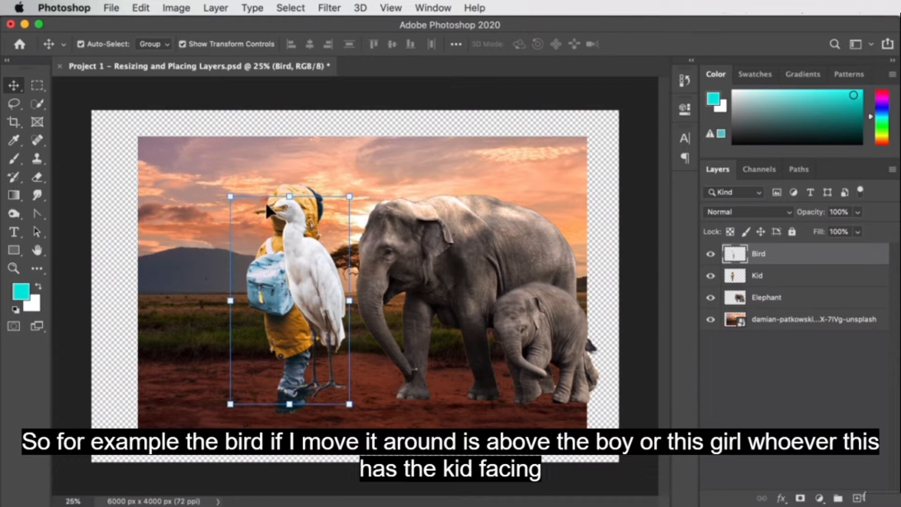
pyautogui.moveTo(506, 241); pyautogui.dragTo(373, 244)
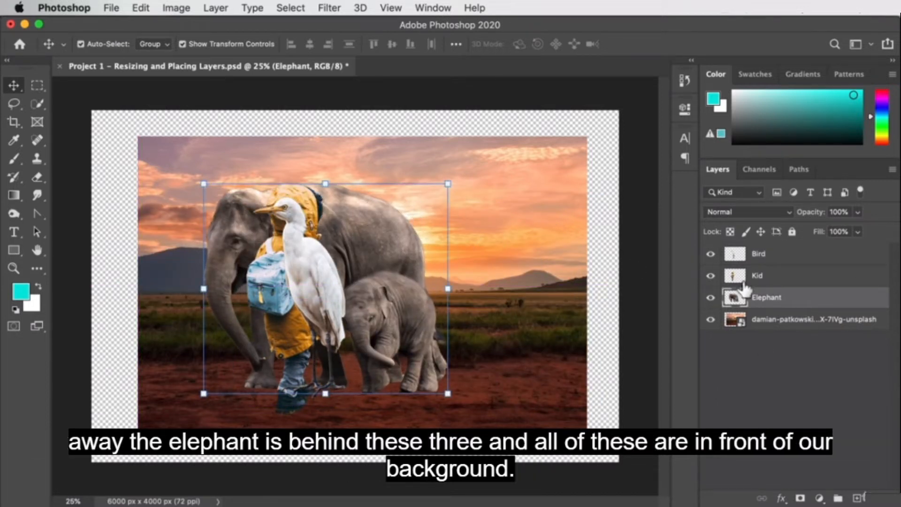
pyautogui.moveTo(791, 329)
pyautogui.mouseDown()
pyautogui.moveTo(799, 316)
pyautogui.moveTo(791, 246)
pyautogui.moveTo(782, 334)
pyautogui.mouseUp()
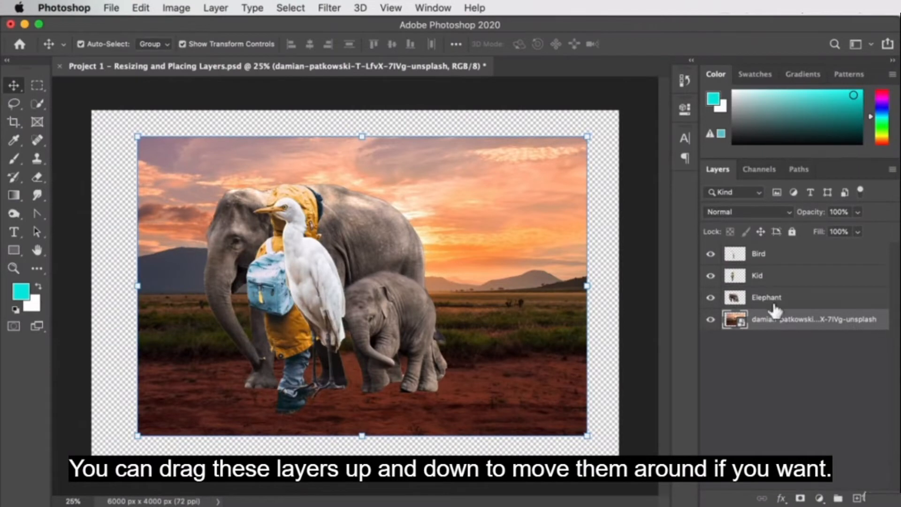
# - Move the elephants to the right of the kid and the bird to the left of the kid
pyautogui.click(391, 224)
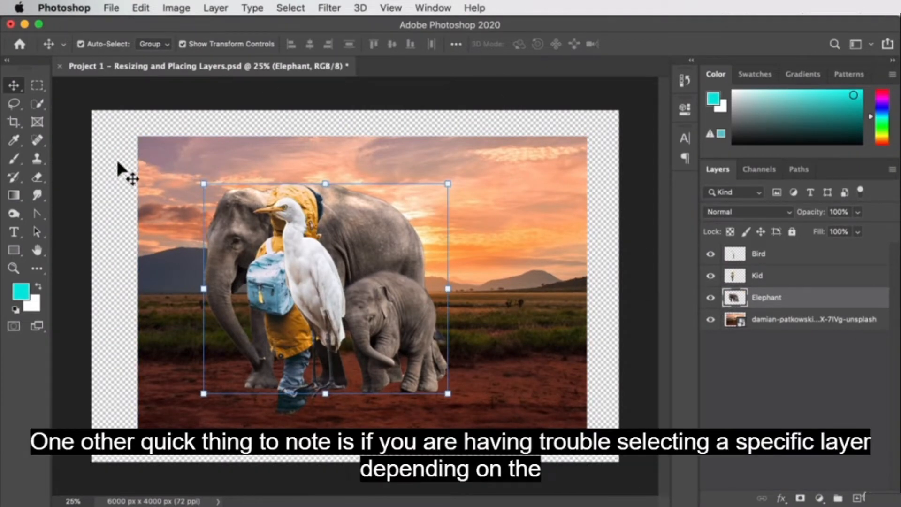
pyautogui.moveTo(318, 224); pyautogui.dragTo(462, 224)
pyautogui.moveTo(320, 256); pyautogui.dragTo(227, 267)
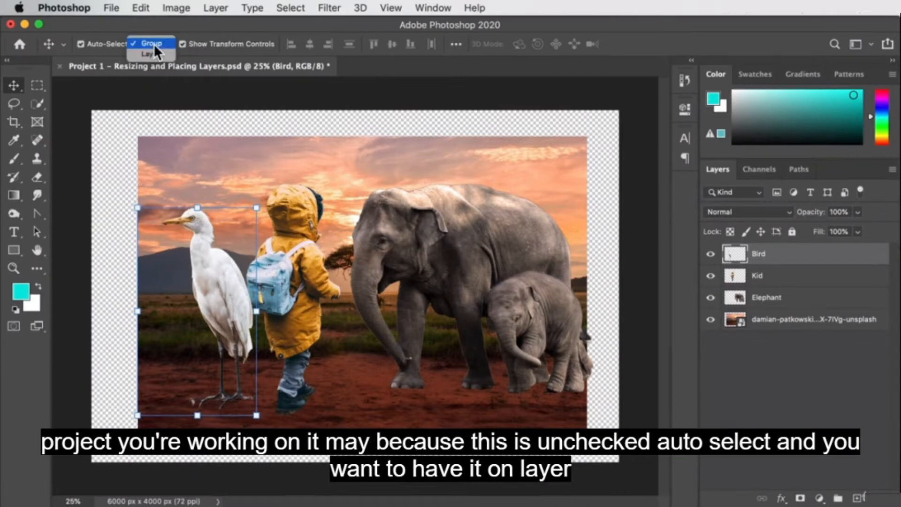
# - Set the Move tool's Auto-Select to Layer and turn off Show Transform Controls
pyautogui.click(155, 53)
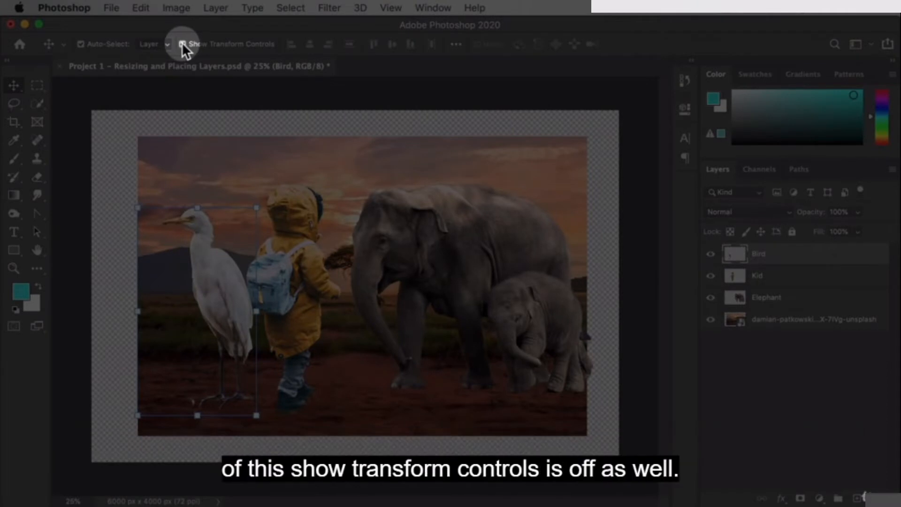
pyautogui.click(182, 43)
pyautogui.click(183, 44)
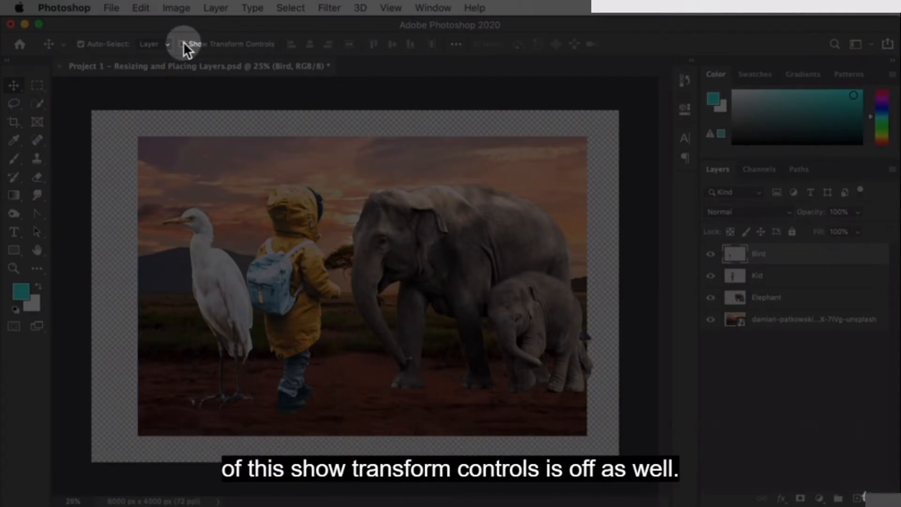
pyautogui.click(183, 42)
# - Shift the kid slightly up and toward the elephants, and turn Show Transform Controls back on
pyautogui.moveTo(290, 234); pyautogui.dragTo(321, 219)
pyautogui.moveTo(303, 166); pyautogui.dragTo(283, 166)
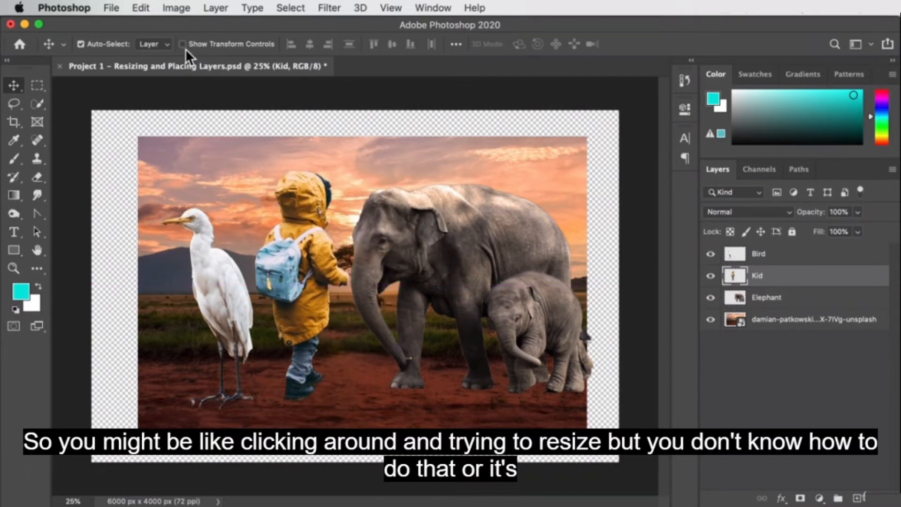
pyautogui.click(183, 44)
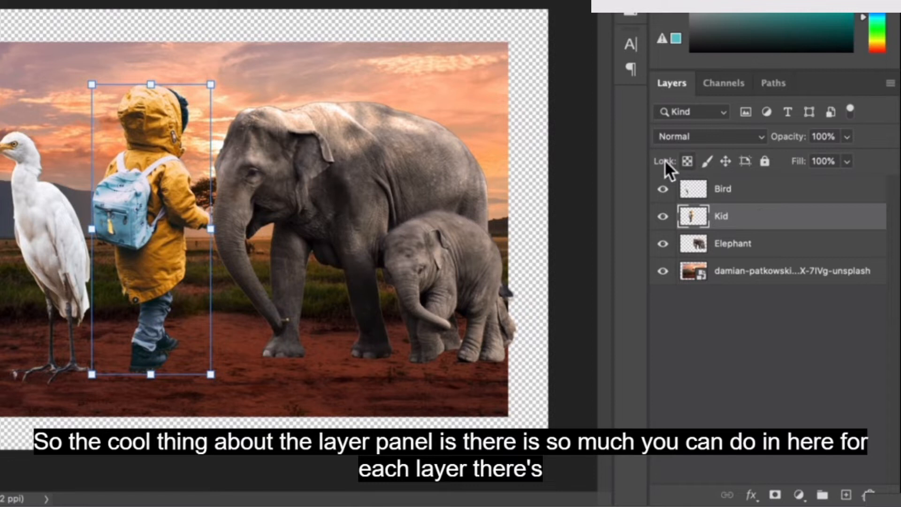
# - Select the Elephant layer and try out different opacity levels, ending at 100%
pyautogui.click(734, 190)
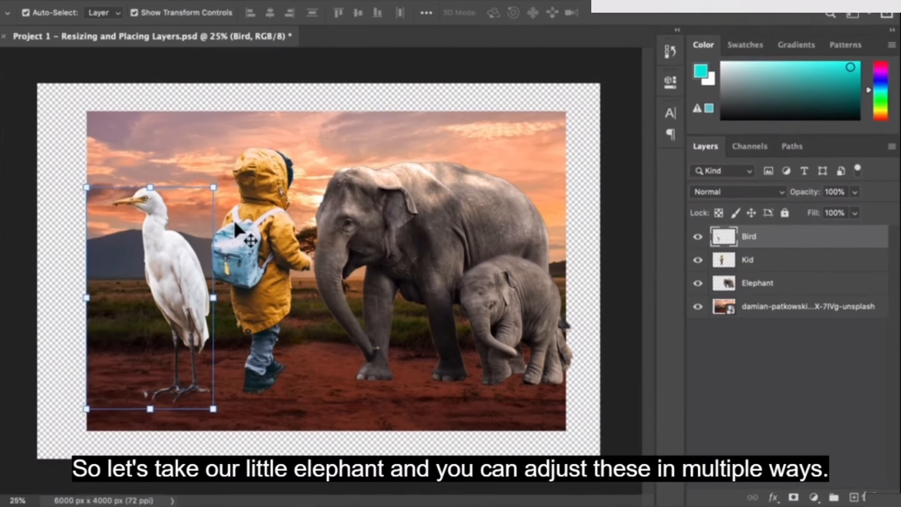
pyautogui.click(148, 127)
pyautogui.click(471, 221)
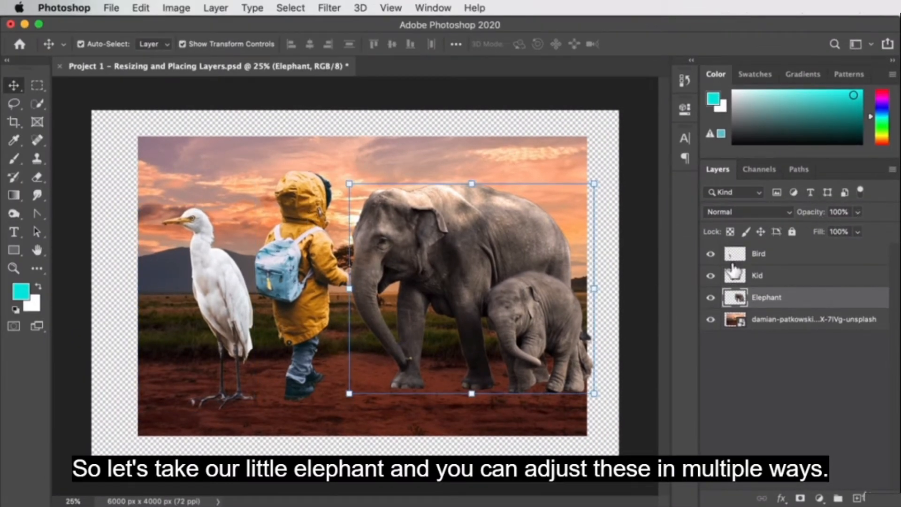
pyautogui.click(858, 212)
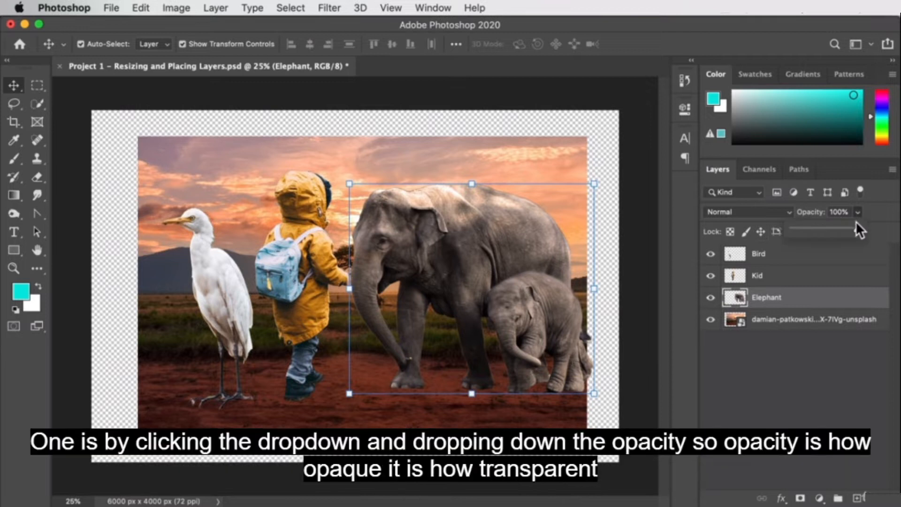
pyautogui.moveTo(827, 229); pyautogui.dragTo(897, 237)
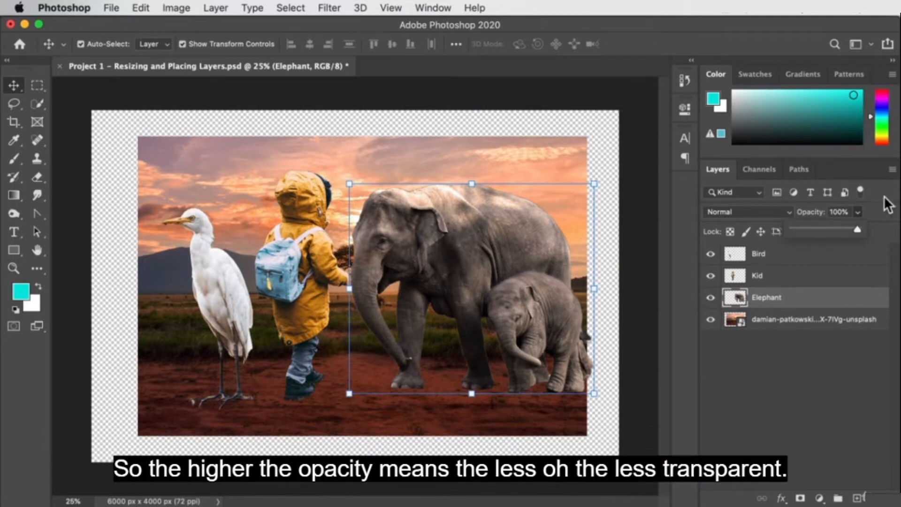
pyautogui.click(875, 205)
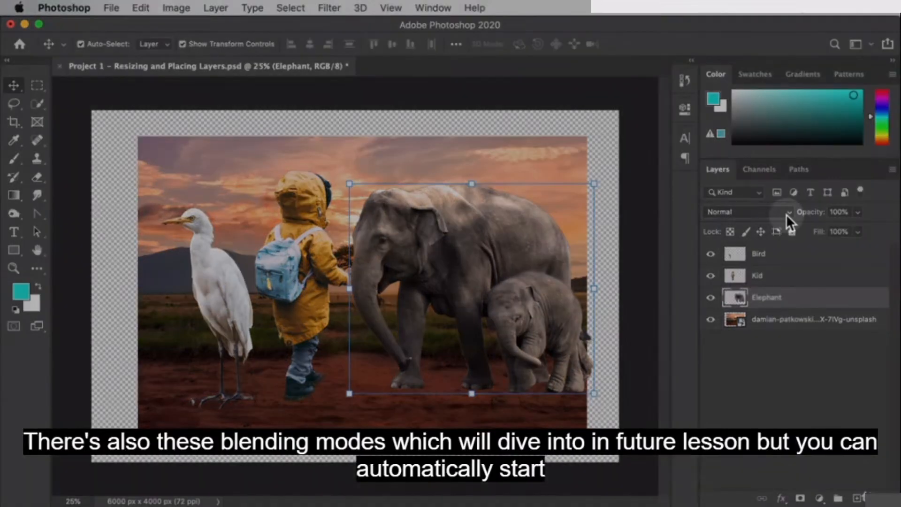
# - Browse the available blending modes for the Elephant layer and keep Normal
pyautogui.click(787, 214)
pyautogui.click(787, 214)
pyautogui.click(776, 213)
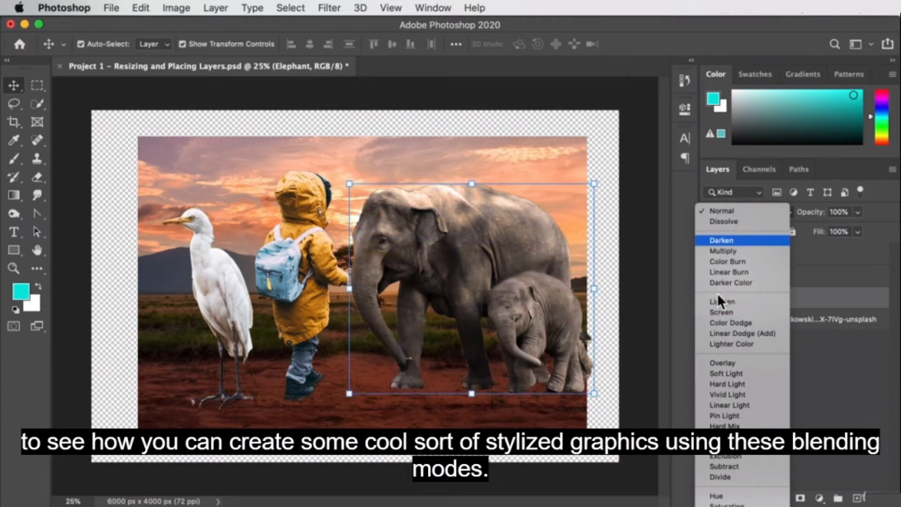
pyautogui.click(722, 211)
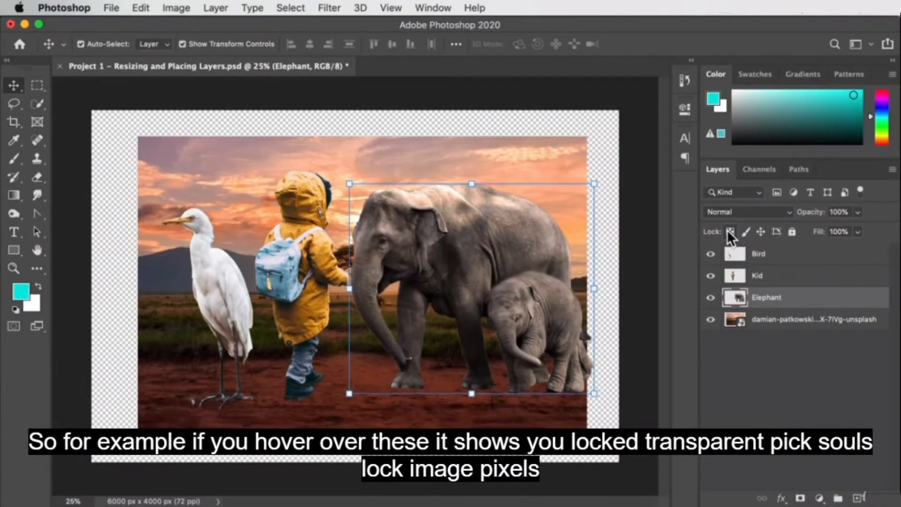
# - Lock all of the Elephant layer, and shift the background photo slightly left and the kid over the elephant's trunk
pyautogui.click(793, 232)
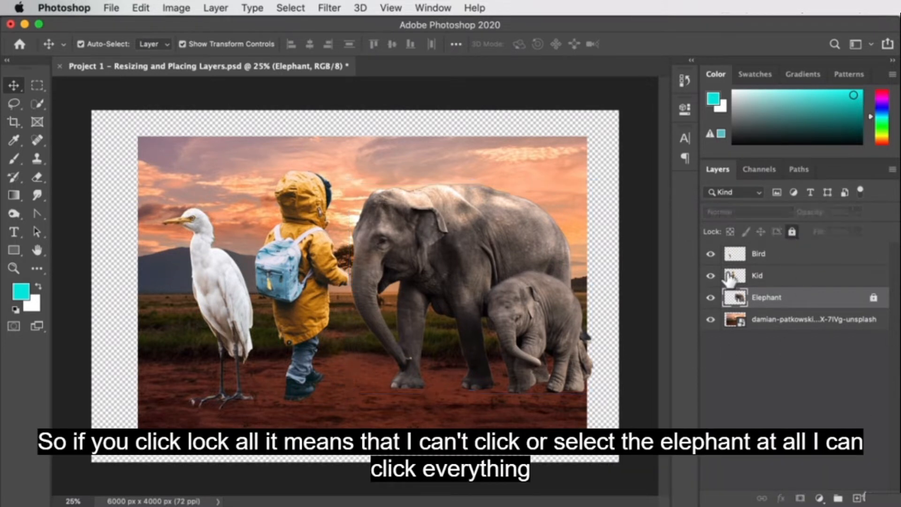
pyautogui.moveTo(424, 266); pyautogui.dragTo(491, 254)
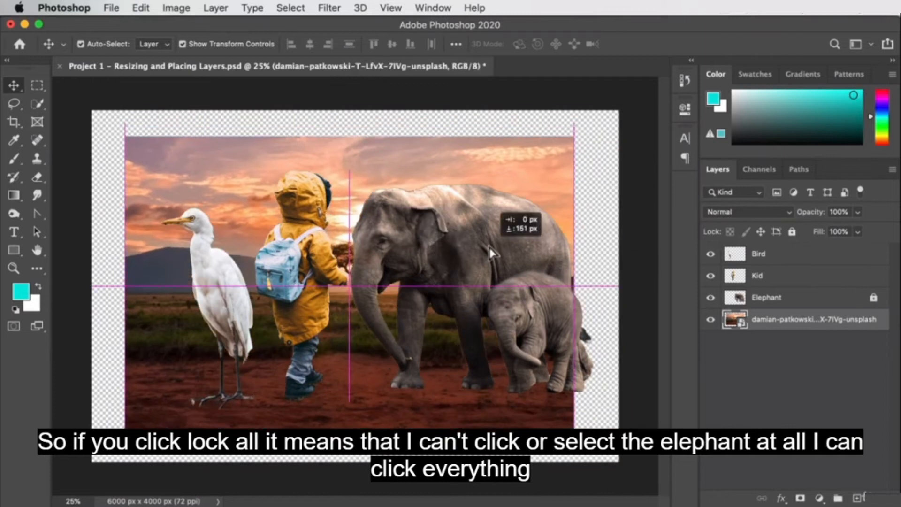
pyautogui.moveTo(298, 282); pyautogui.dragTo(427, 356)
pyautogui.moveTo(446, 295); pyautogui.dragTo(352, 223)
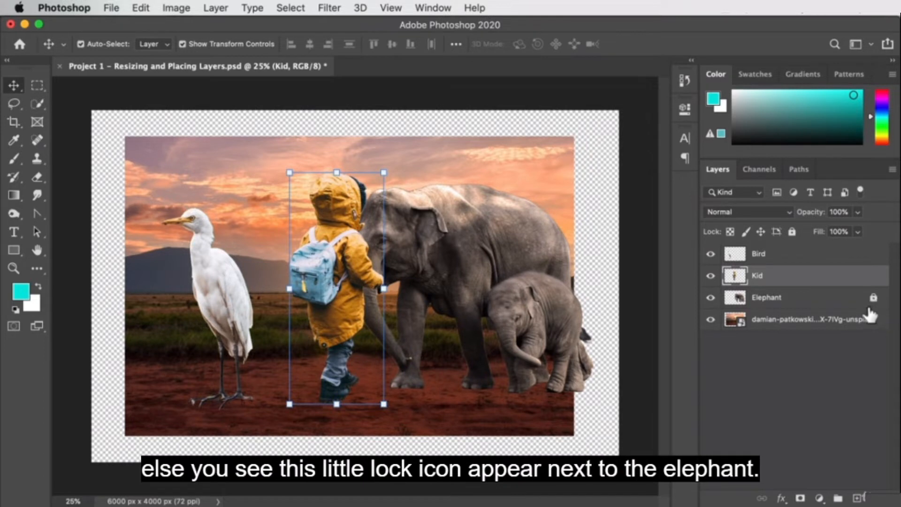
# - Try to move the locked elephants on the canvas, and select the Elephant layer again
pyautogui.click(829, 298)
pyautogui.moveTo(481, 278); pyautogui.dragTo(516, 304)
pyautogui.click(803, 303)
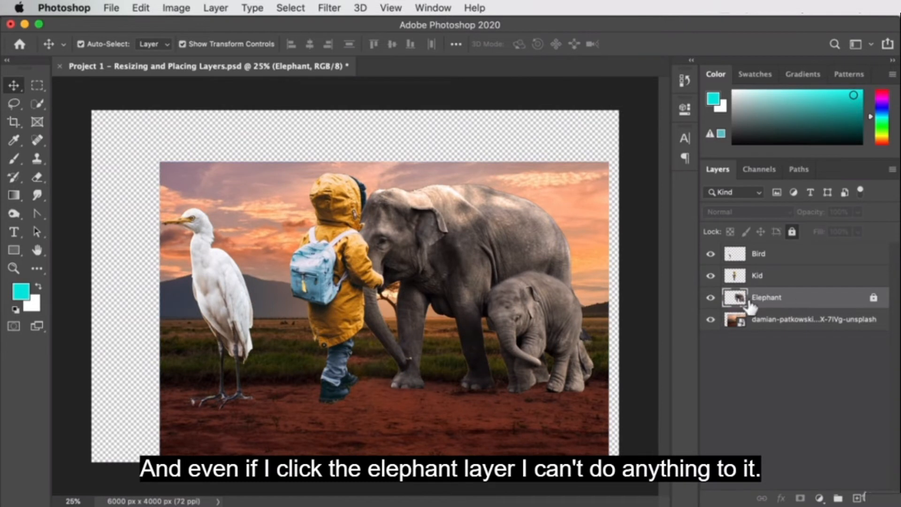
# - Unlock the Elephant layer, and shift the background photo slightly up and the kid slightly left
pyautogui.click(449, 219)
pyautogui.moveTo(548, 207); pyautogui.dragTo(547, 190)
pyautogui.click(874, 299)
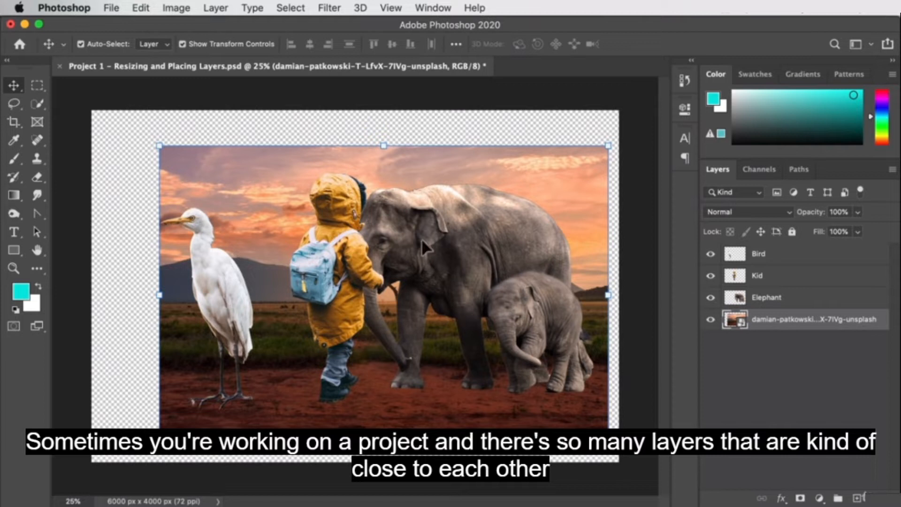
pyautogui.moveTo(344, 199)
pyautogui.mouseDown()
pyautogui.moveTo(415, 181)
pyautogui.moveTo(293, 191)
pyautogui.moveTo(292, 213)
pyautogui.moveTo(378, 190)
pyautogui.moveTo(329, 198)
pyautogui.mouseUp()
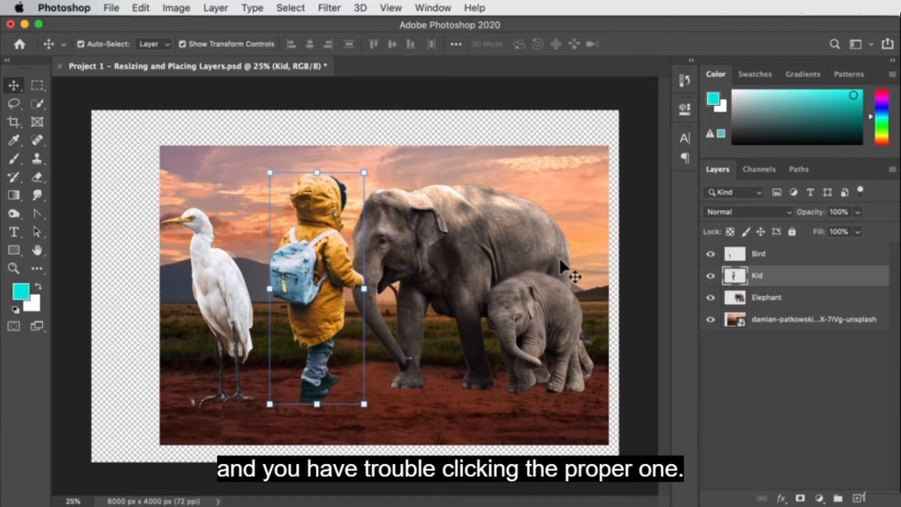
# - Lock only the position of the Elephant layer, try to move the elephants on the canvas, and reselect their layer
pyautogui.click(876, 308)
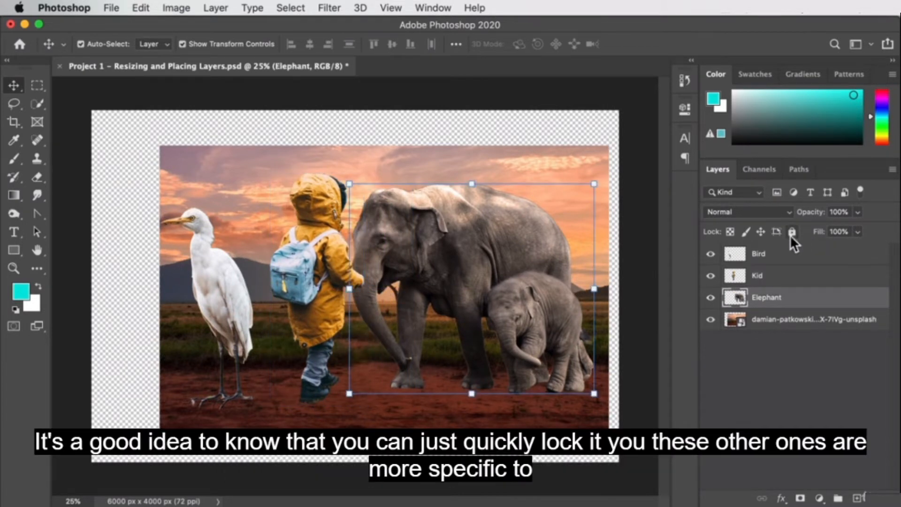
pyautogui.click(734, 230)
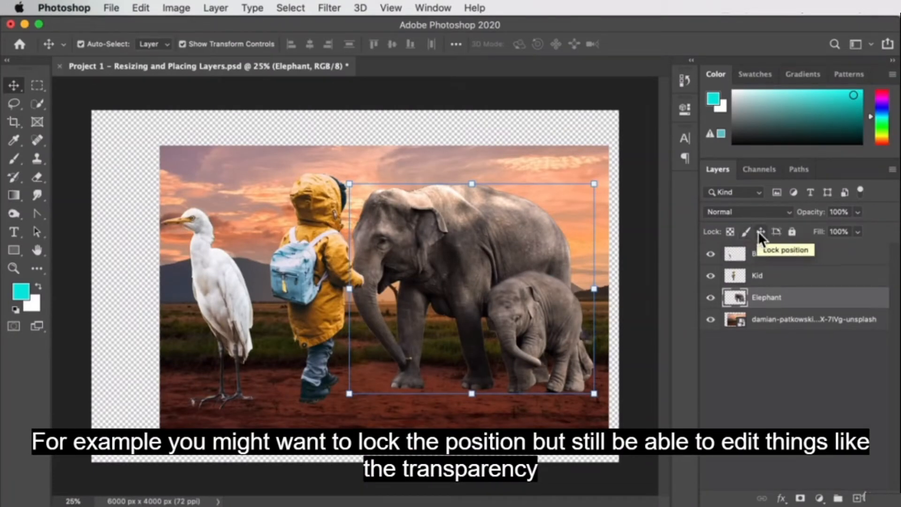
pyautogui.click(759, 231)
pyautogui.moveTo(510, 256); pyautogui.dragTo(520, 266)
pyautogui.click(807, 298)
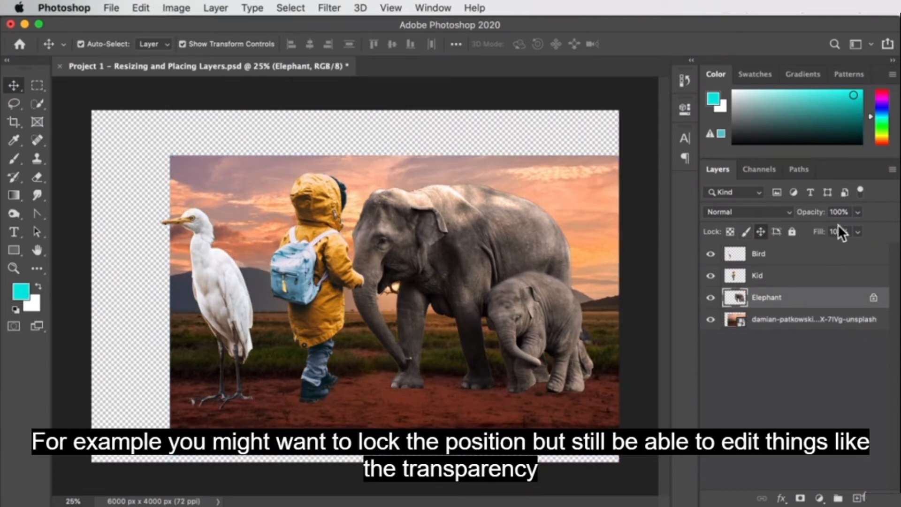
# - Try out the opacity of the position-locked Elephant layer, ending at 100%
pyautogui.click(857, 212)
pyautogui.moveTo(862, 229); pyautogui.dragTo(899, 228)
pyautogui.click(870, 216)
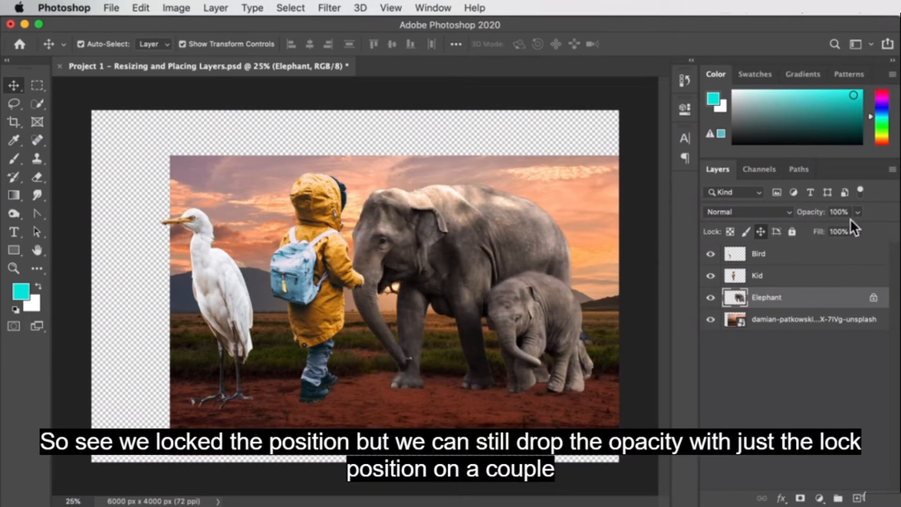
# - Unlock the Elephant layer's position, and move the elephants slightly down-left and the background photo slightly up-left
pyautogui.click(762, 230)
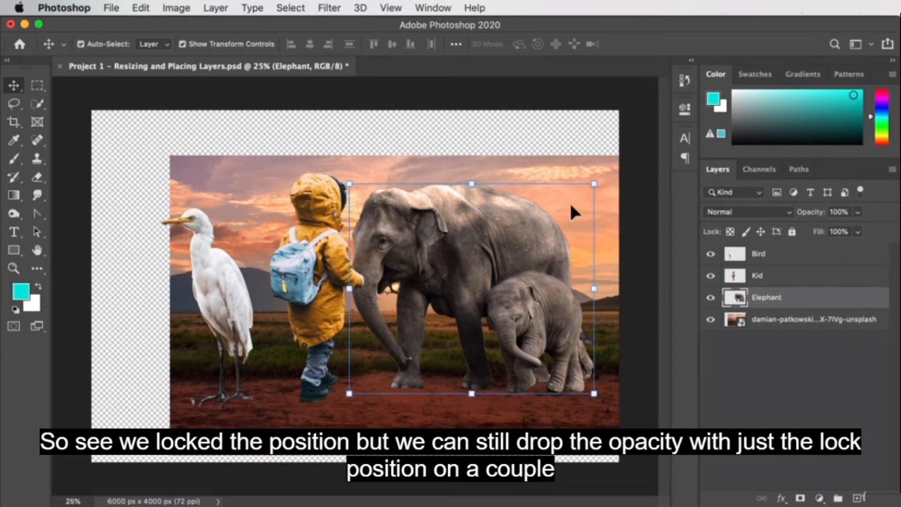
pyautogui.moveTo(466, 238); pyautogui.dragTo(449, 246)
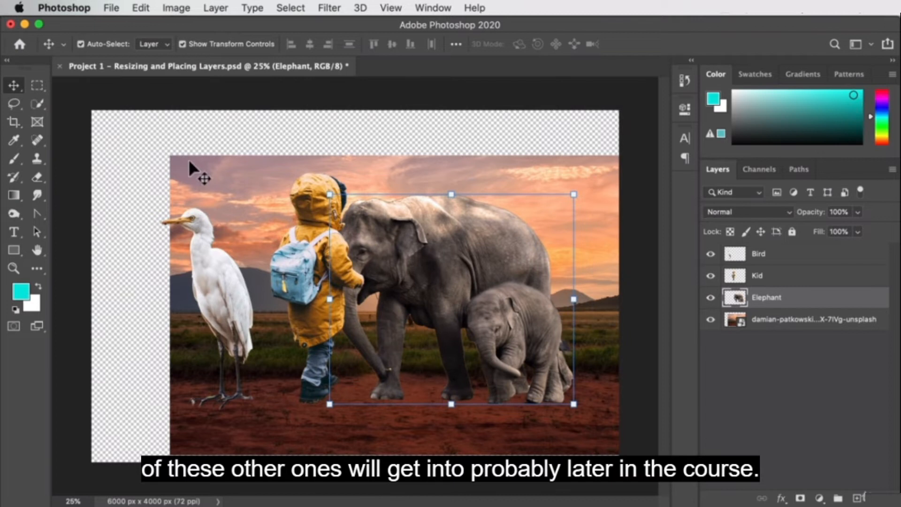
pyautogui.moveTo(188, 162); pyautogui.dragTo(166, 156)
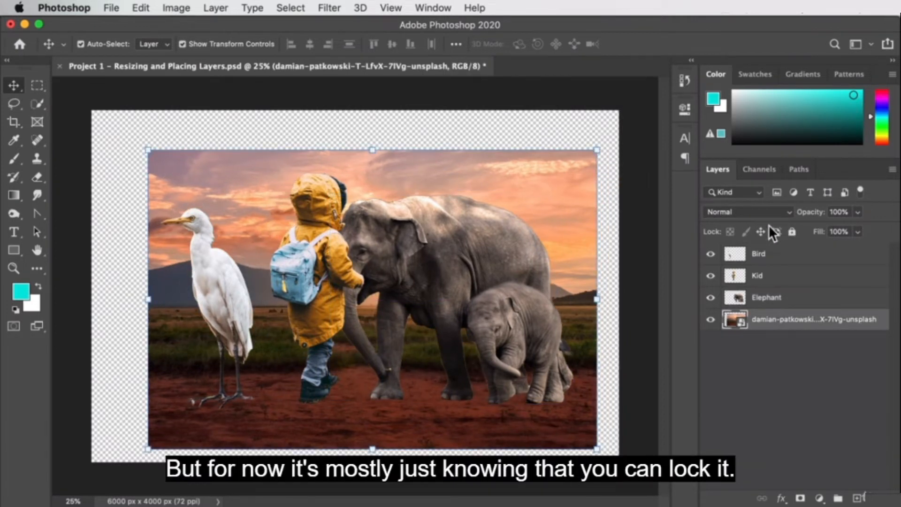
# - Hide and show the Elephant layer several times to view the background behind it, leaving the layer visible
pyautogui.click(873, 302)
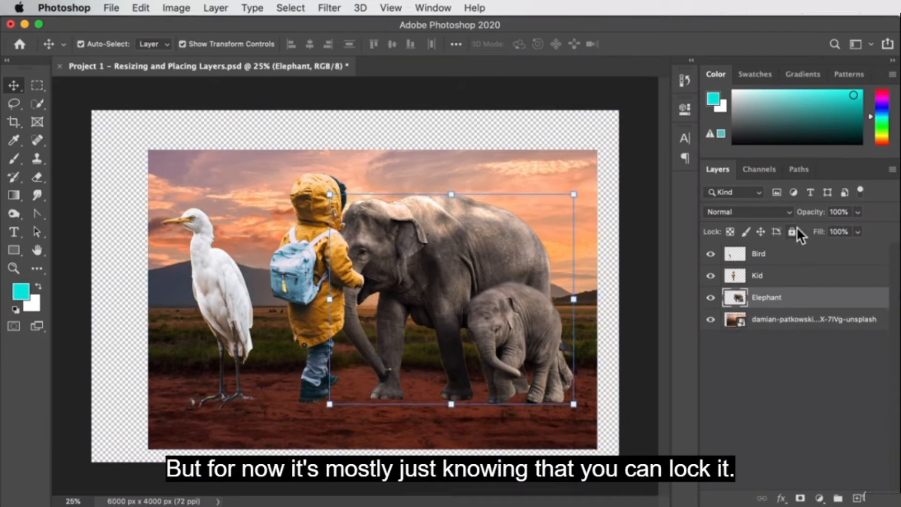
pyautogui.click(711, 298)
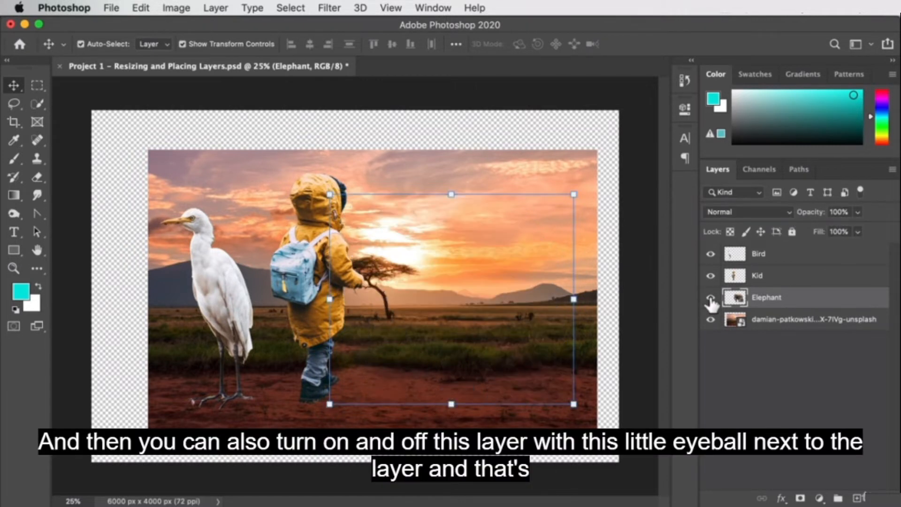
pyautogui.click(710, 298)
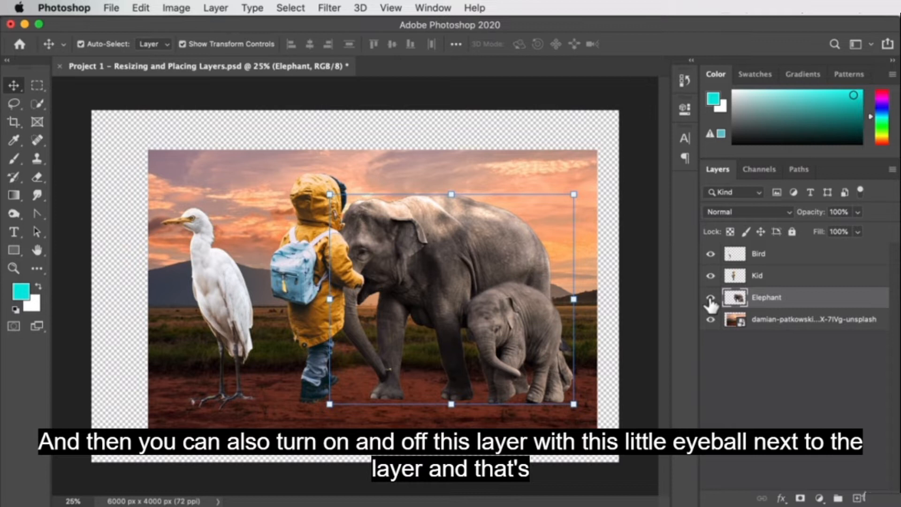
pyautogui.click(711, 299)
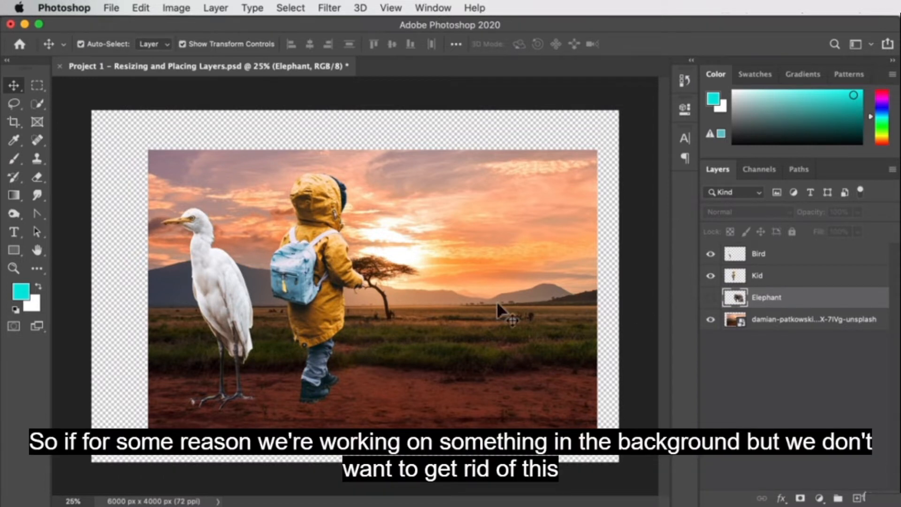
pyautogui.click(534, 216)
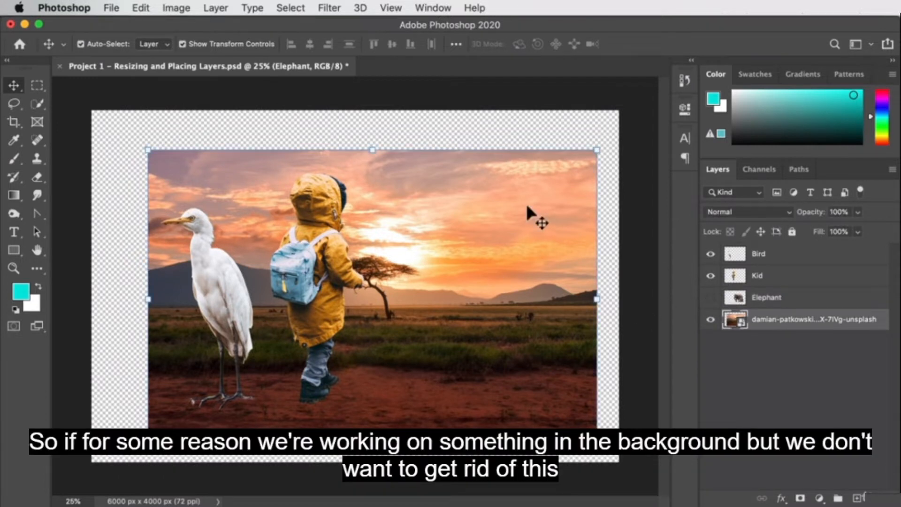
pyautogui.click(711, 298)
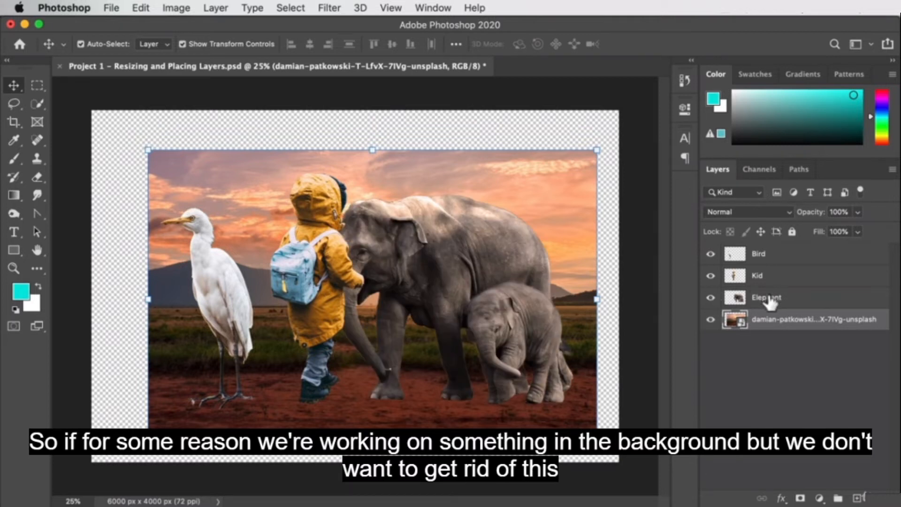
pyautogui.click(710, 298)
pyautogui.click(710, 297)
# - Select the Bird layer and set up the Rectangle tool with a blue fill
pyautogui.click(798, 254)
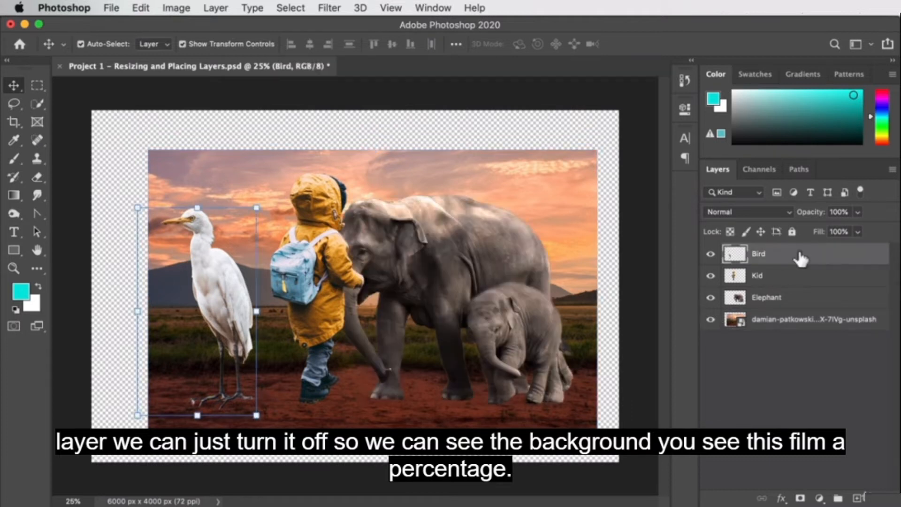
pyautogui.click(854, 256)
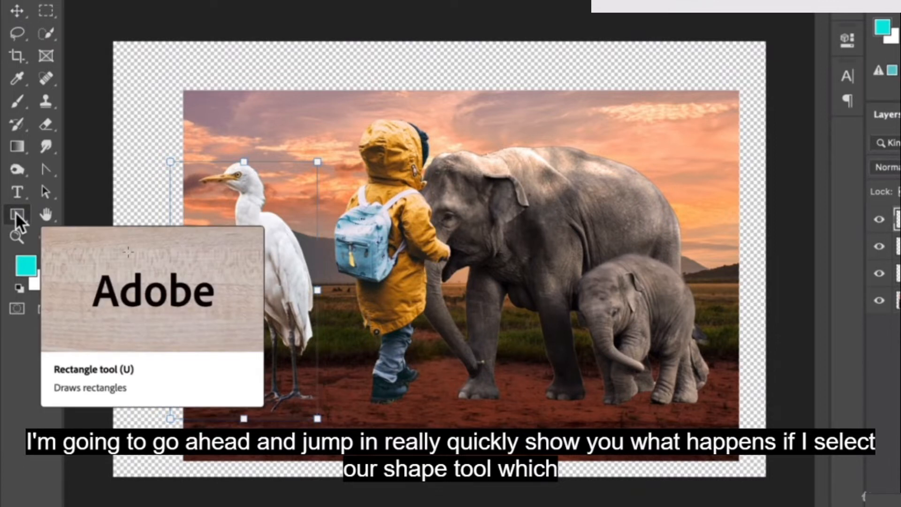
pyautogui.rightClick(18, 216)
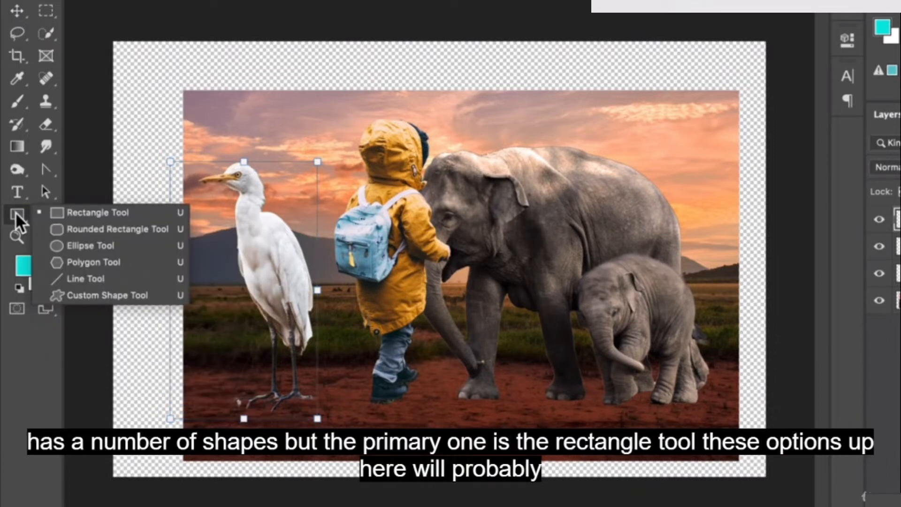
pyautogui.click(114, 213)
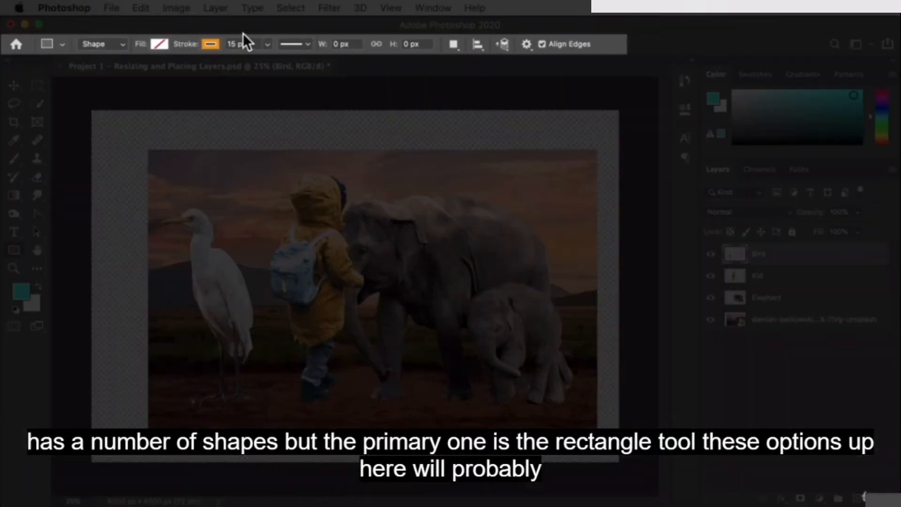
pyautogui.click(148, 44)
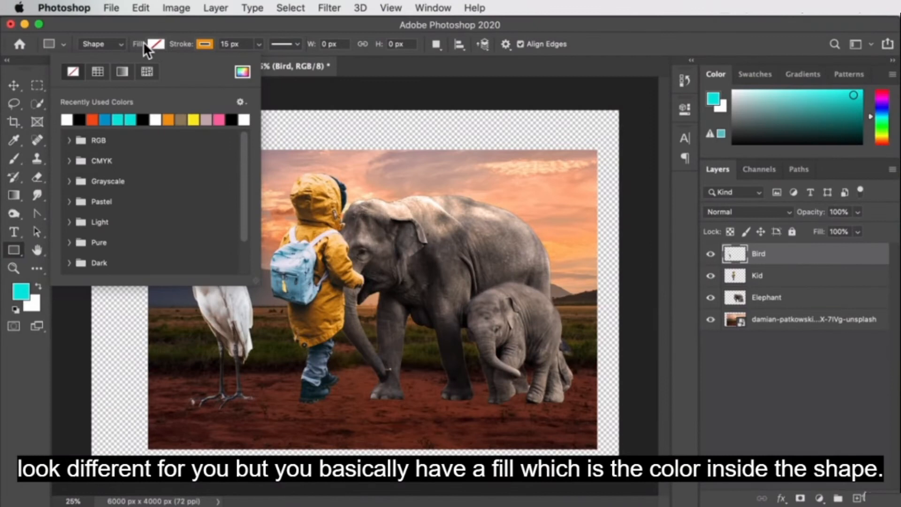
pyautogui.click(79, 119)
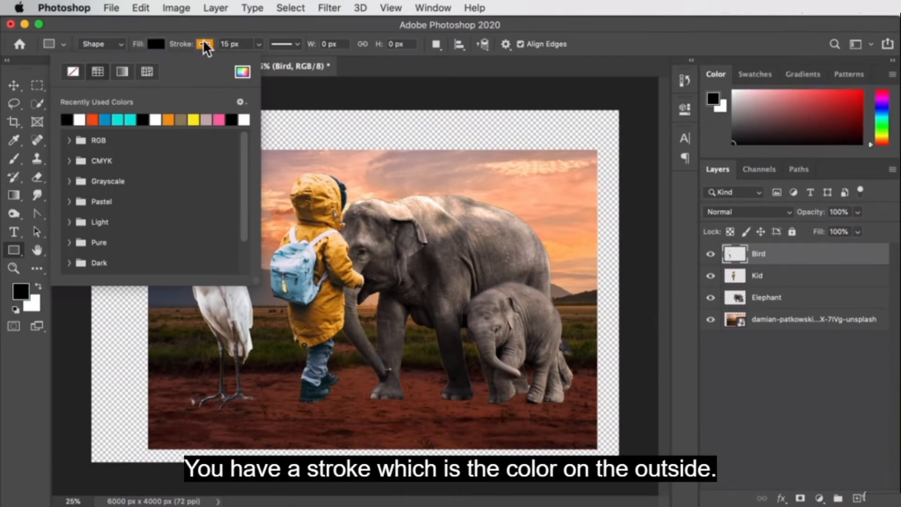
pyautogui.click(104, 120)
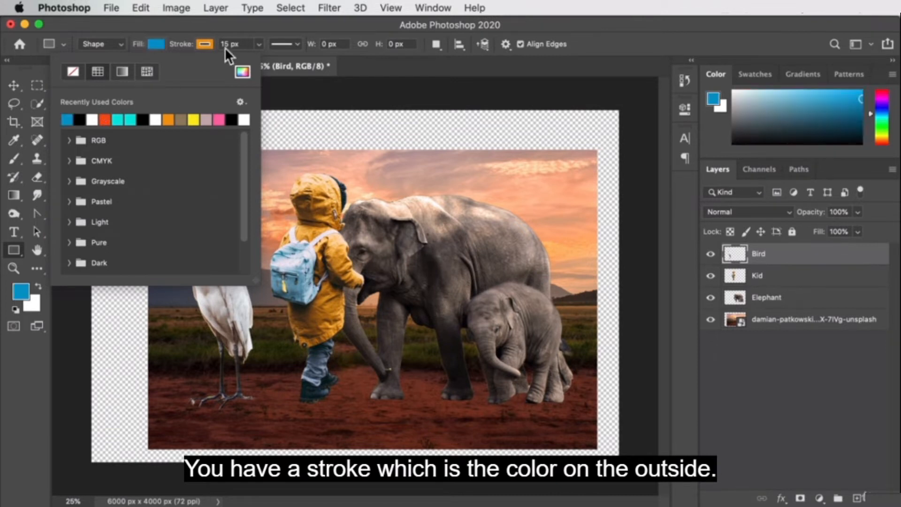
# - Draw a rectangle about 2500 by 1740 px over the elephants and set its layer fill to 30%
pyautogui.moveTo(332, 221); pyautogui.dragTo(553, 375)
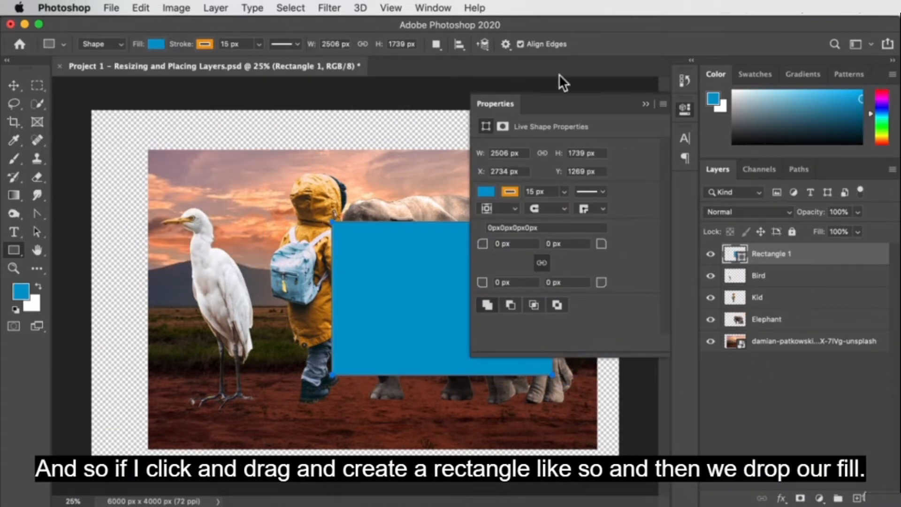
pyautogui.click(683, 109)
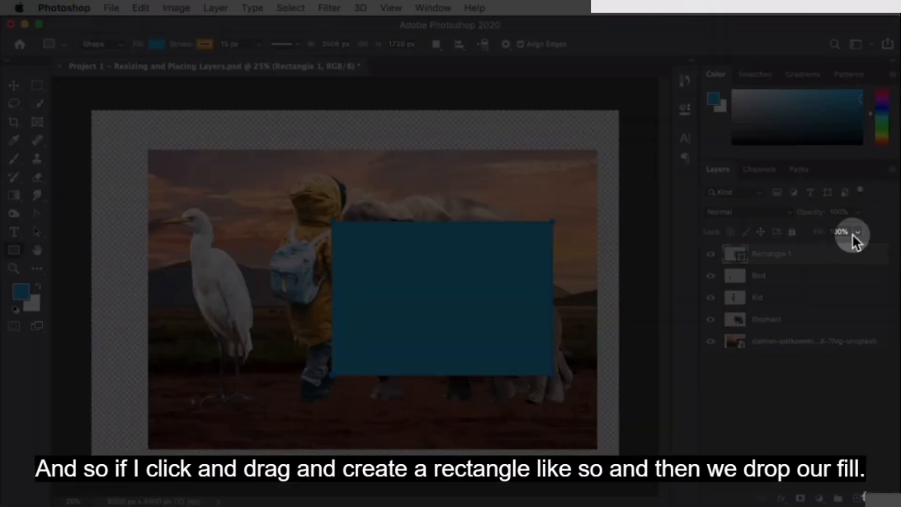
pyautogui.click(857, 232)
pyautogui.moveTo(860, 249); pyautogui.dragTo(813, 252)
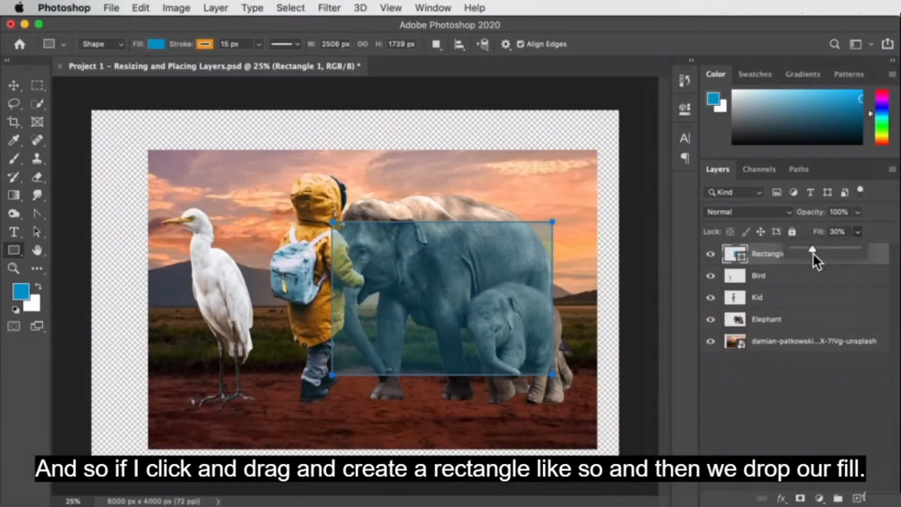
# - Move the rectangle slightly up-left, deselect it to view its orange stroke, and reselect it
pyautogui.click(14, 86)
pyautogui.moveTo(496, 320); pyautogui.dragTo(480, 305)
pyautogui.click(650, 179)
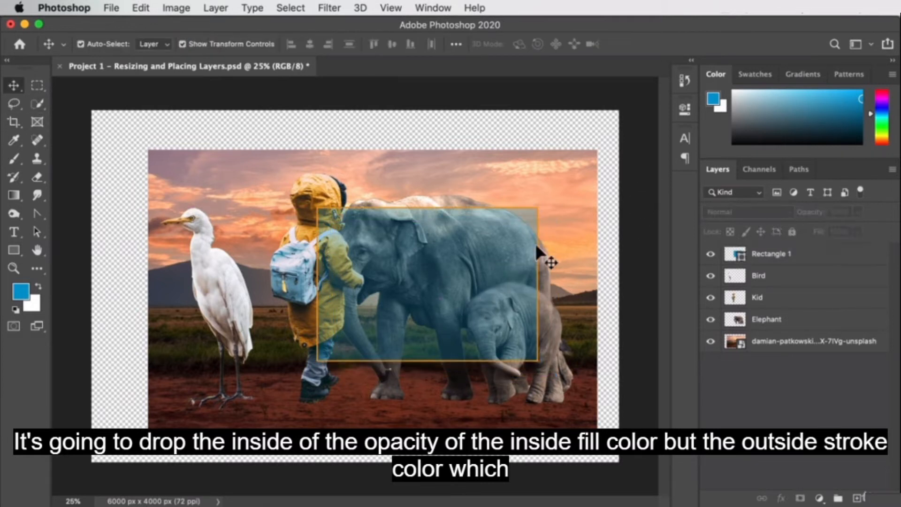
pyautogui.click(449, 233)
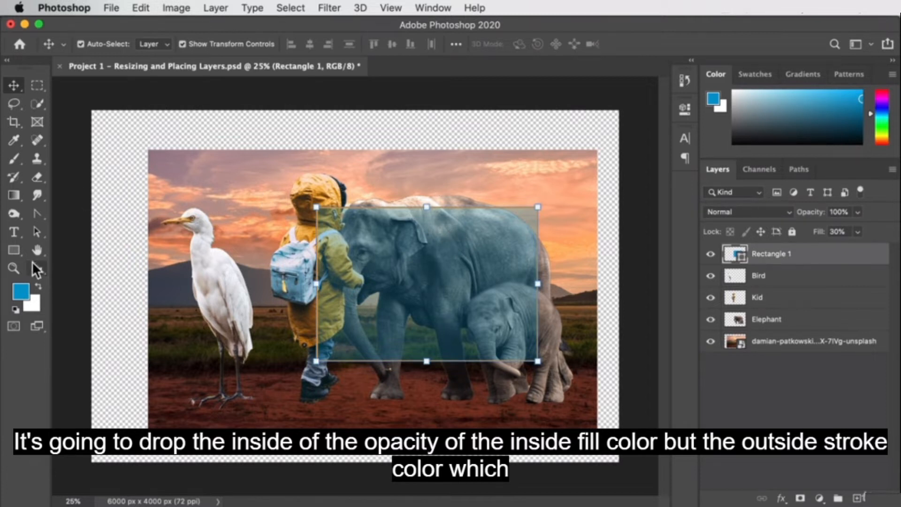
# - Greatly thicken the rectangle's orange stroke and move the rectangle slightly down
pyautogui.click(14, 250)
pyautogui.click(260, 43)
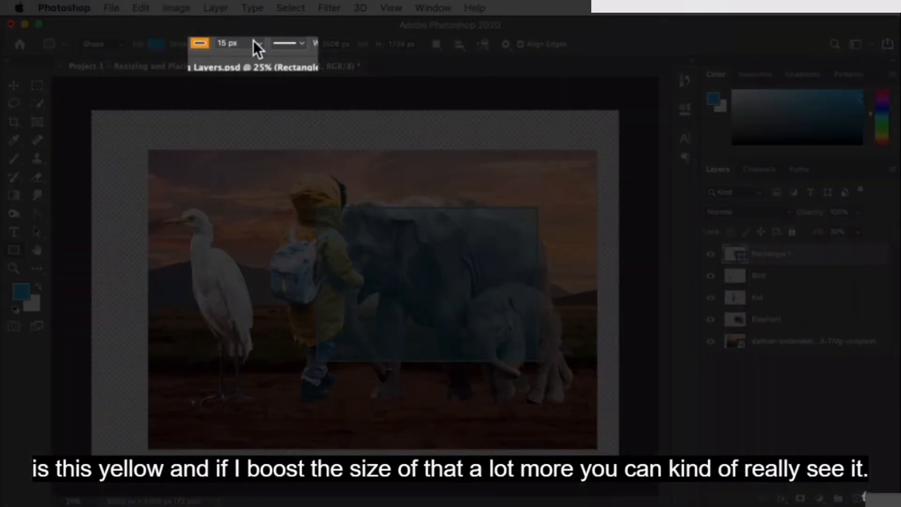
pyautogui.moveTo(264, 61); pyautogui.dragTo(297, 56)
pyautogui.click(14, 85)
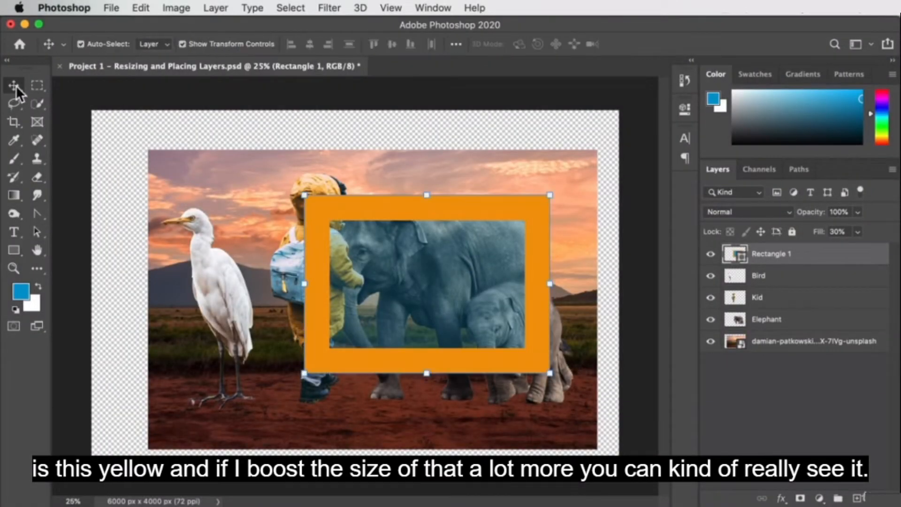
pyautogui.moveTo(525, 219); pyautogui.dragTo(525, 224)
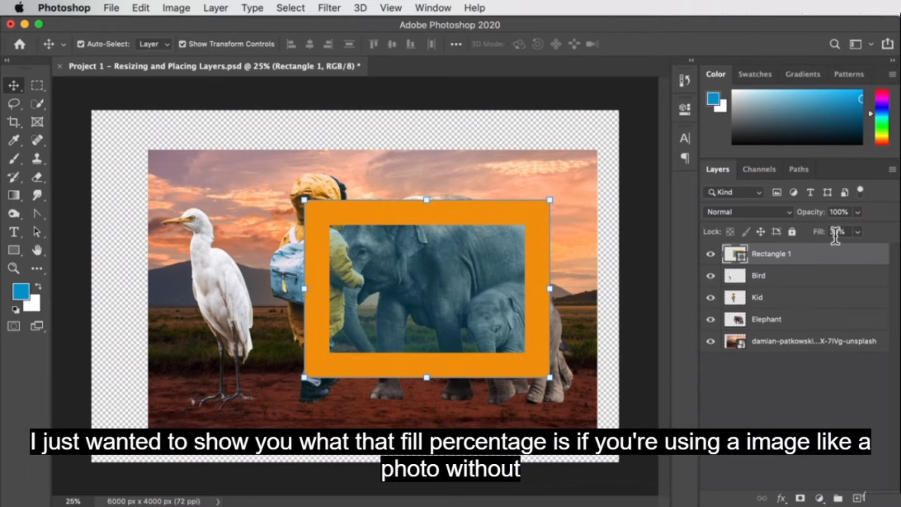
# - Select the Bird layer and try out its fill percentage, ending at 100%
pyautogui.click(785, 277)
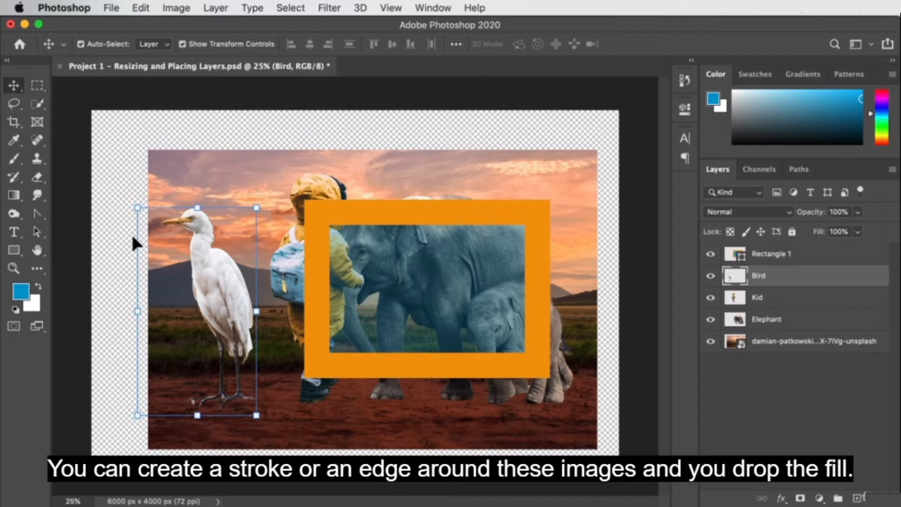
pyautogui.click(858, 232)
pyautogui.moveTo(839, 246); pyautogui.dragTo(883, 251)
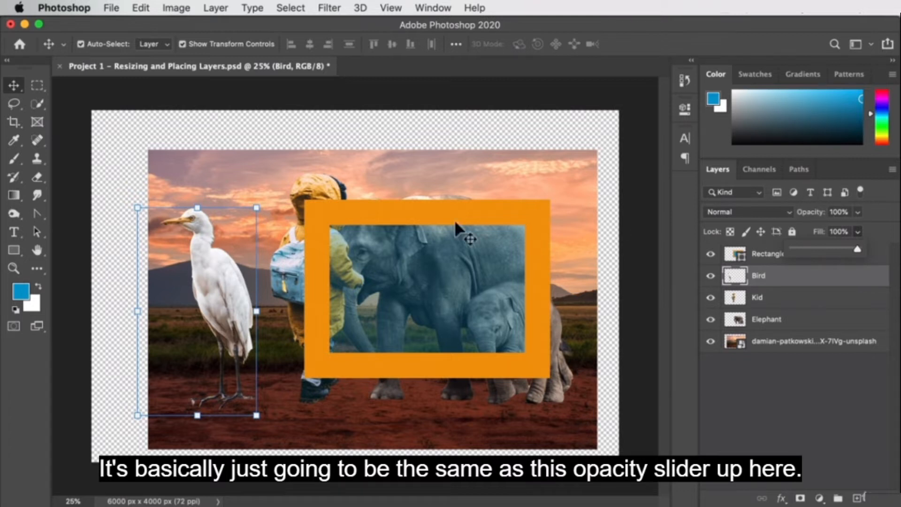
# - Move the orange-framed rectangle slightly up-left and delete its layer
pyautogui.click(442, 217)
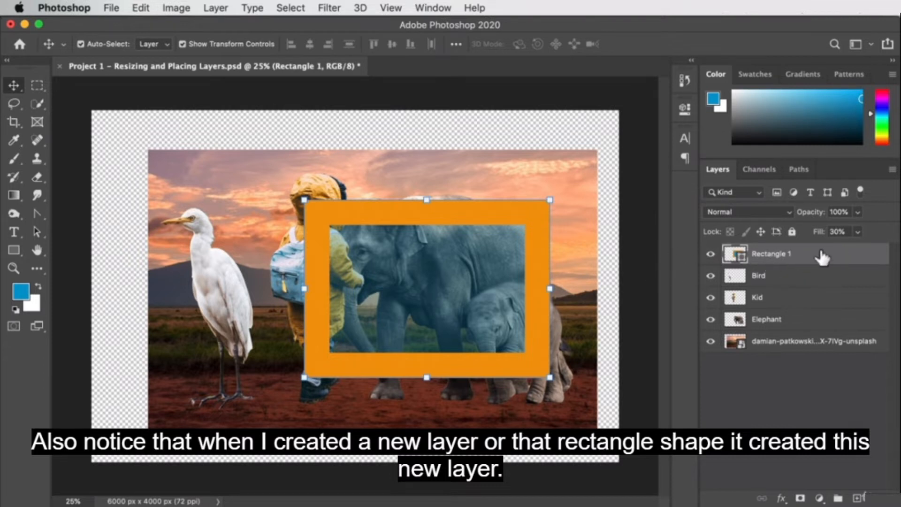
pyautogui.moveTo(472, 223); pyautogui.dragTo(448, 193)
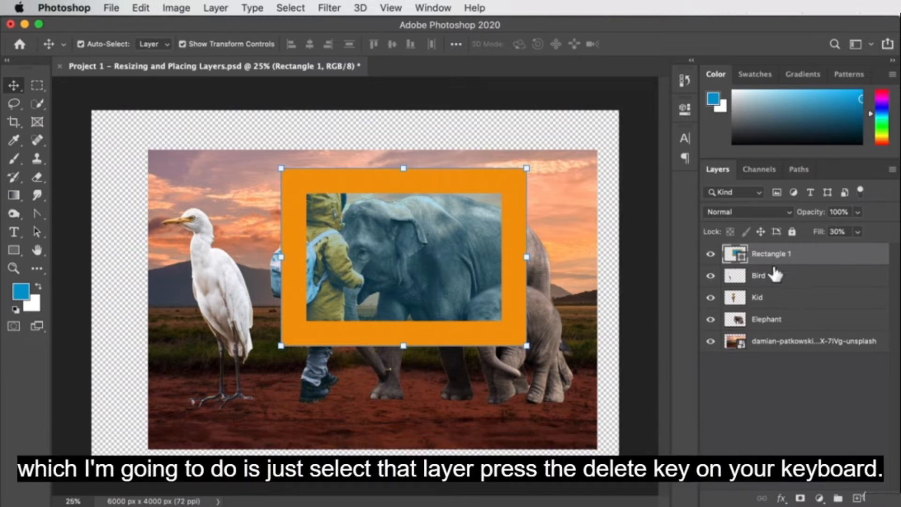
pyautogui.press('BackSpace')
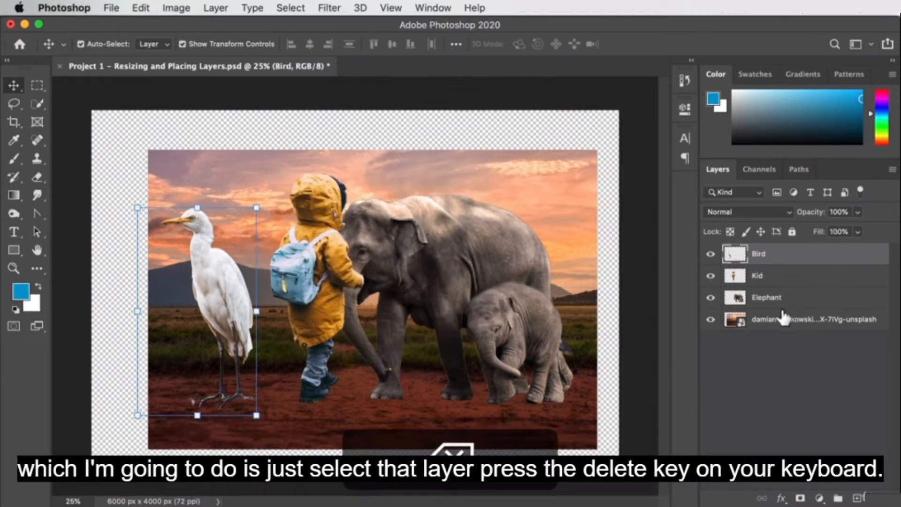
# - Undo the rectangle layer's deletion and delete the layer again with the confirmation set not to show again
pyautogui.press('super+z')
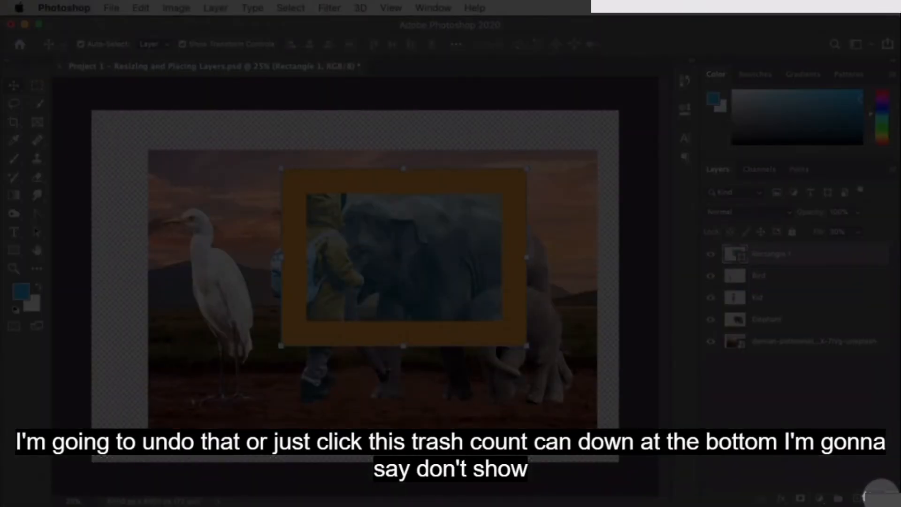
pyautogui.click(877, 498)
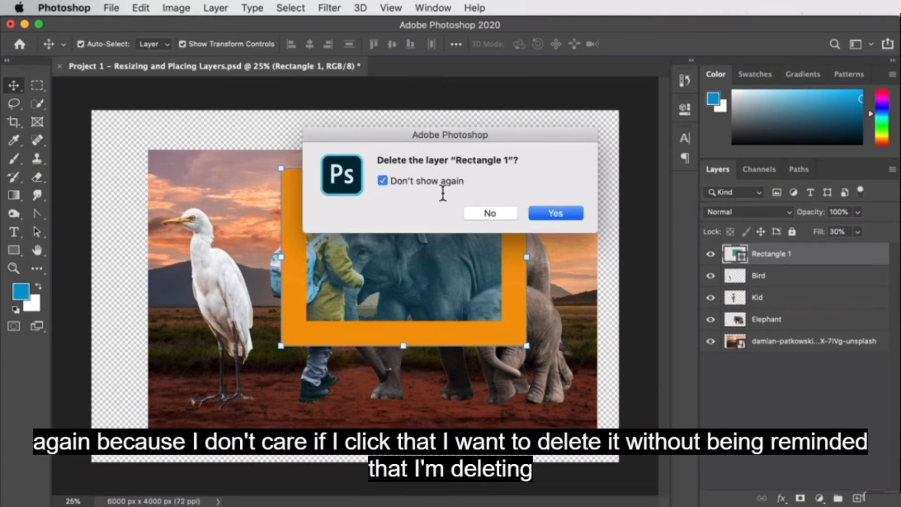
pyautogui.click(563, 216)
# - Examine the full list of layer options available for the Kid layer and leave all layers deselected
pyautogui.click(506, 186)
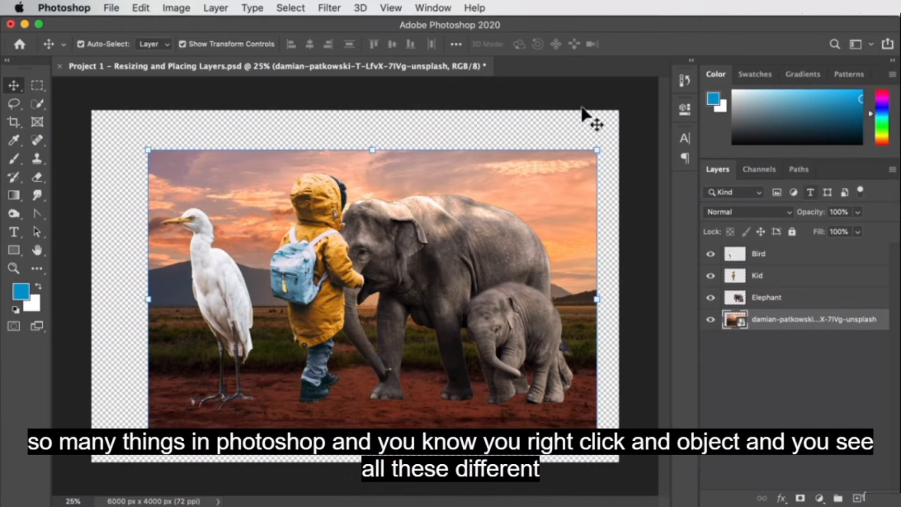
pyautogui.rightClick(771, 282)
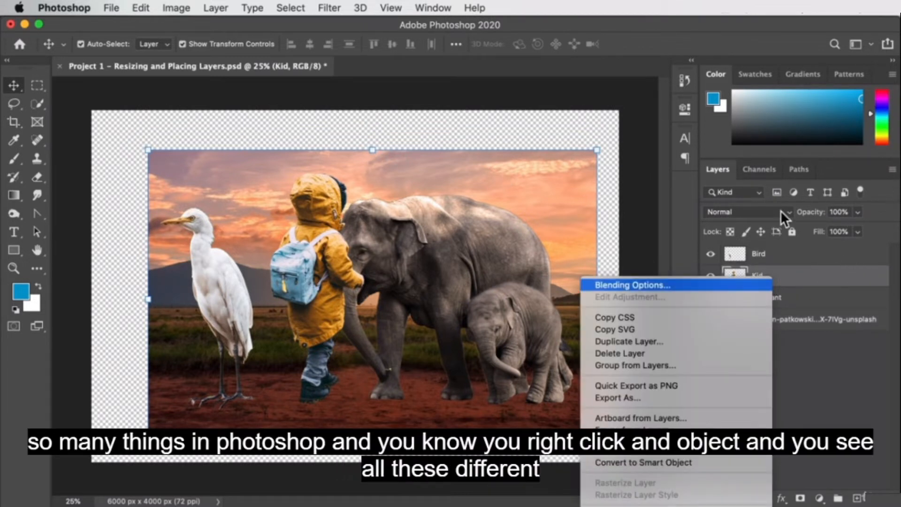
pyautogui.scroll(-5, 664, 394)
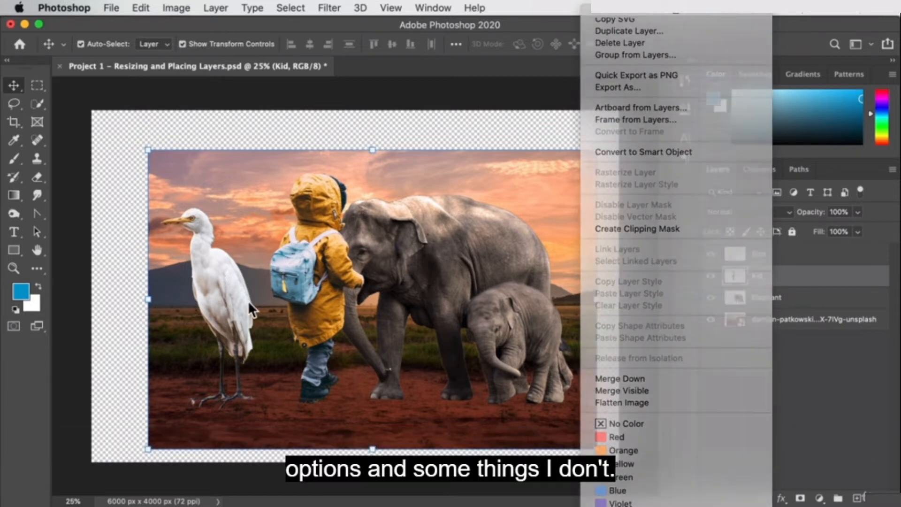
pyautogui.click(248, 300)
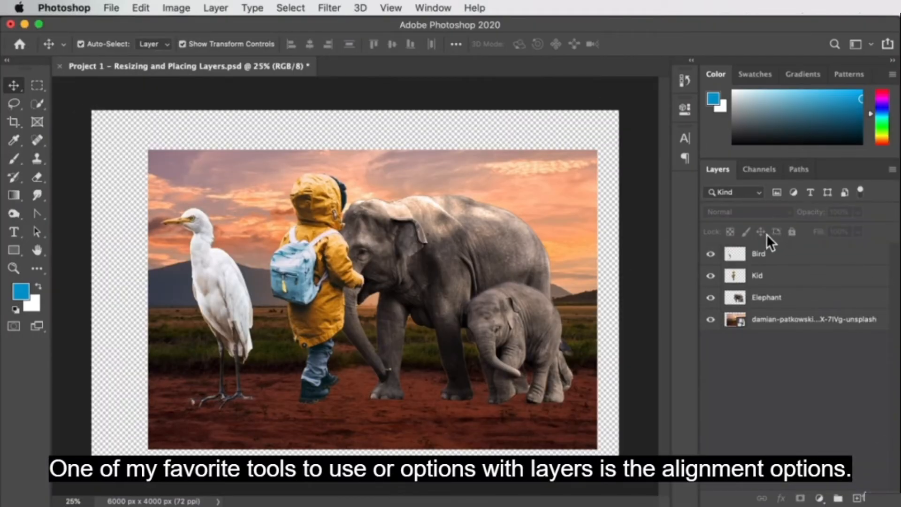
# - Try selecting the Bird and Kid layers together and the continuous range from Elephant to Bird, and clear the selection
pyautogui.click(794, 259)
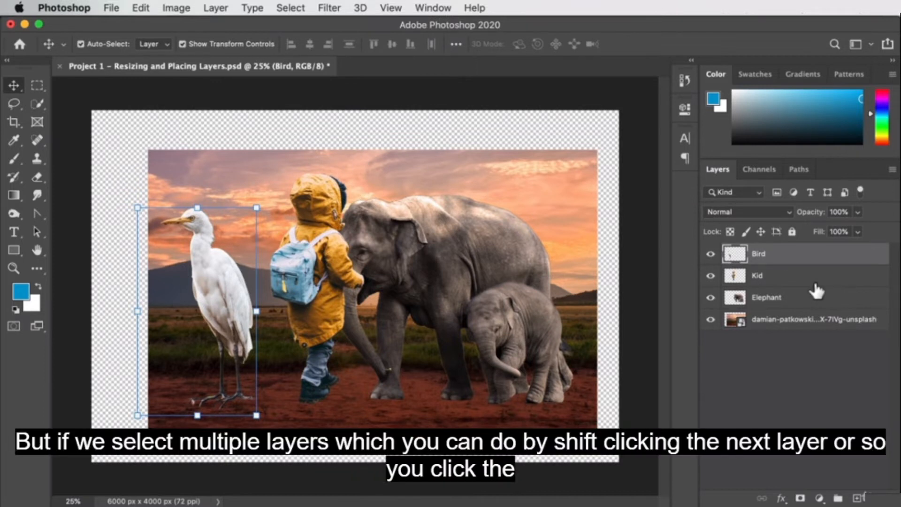
pyautogui.keyDown('shift'); pyautogui.click(783, 278); pyautogui.keyUp('shift')
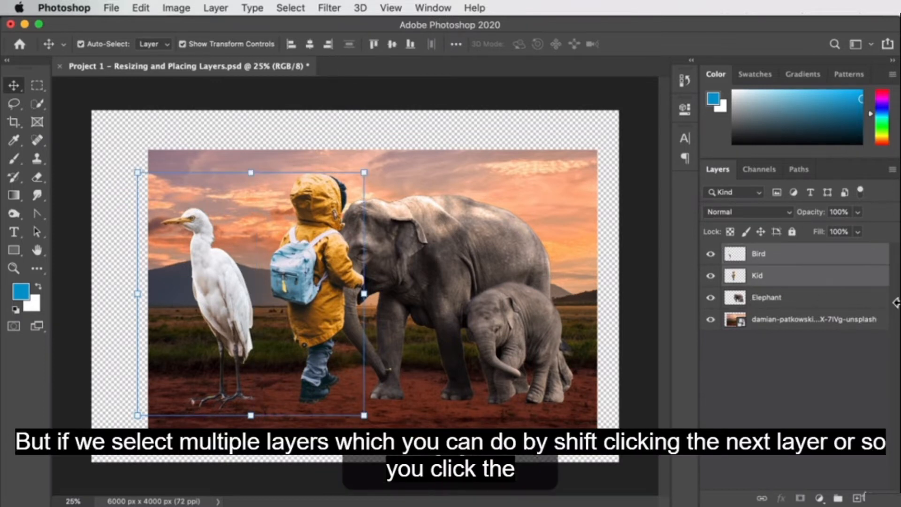
pyautogui.click(780, 307)
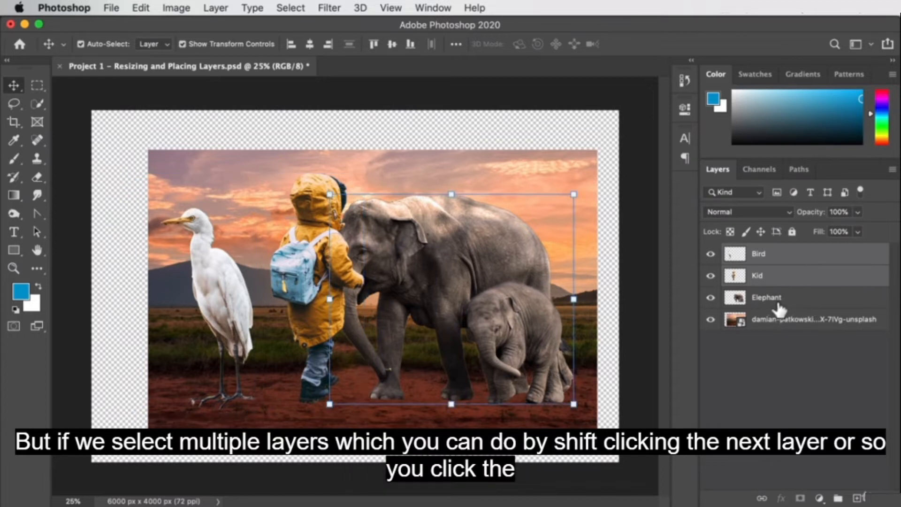
pyautogui.keyDown('shift'); pyautogui.click(777, 260); pyautogui.keyUp('shift')
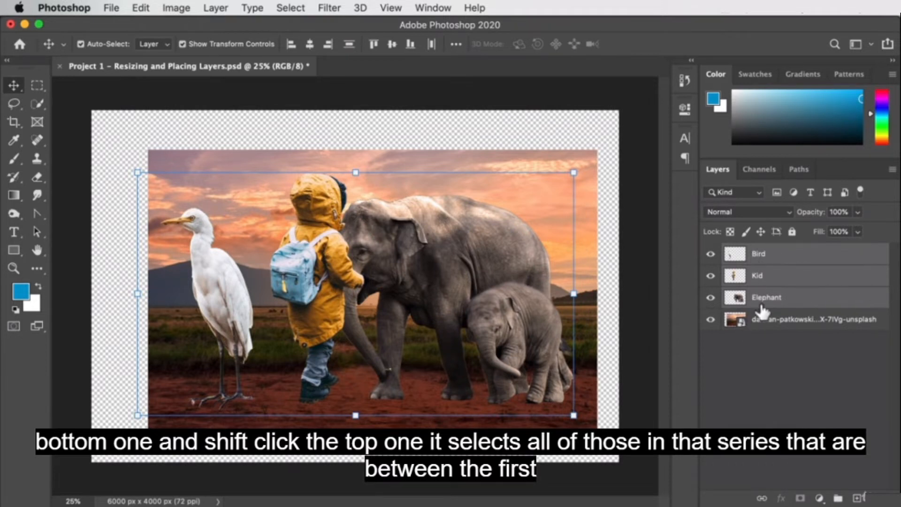
pyautogui.click(793, 331)
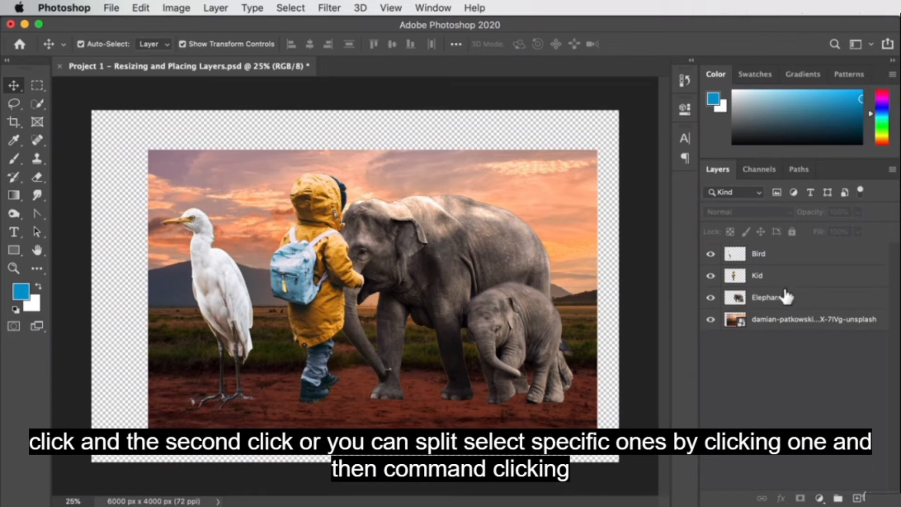
# - Try adding the Bird, Kid and Elephant layers individually to the selected background photo layer, and deselect all layers
pyautogui.click(773, 320)
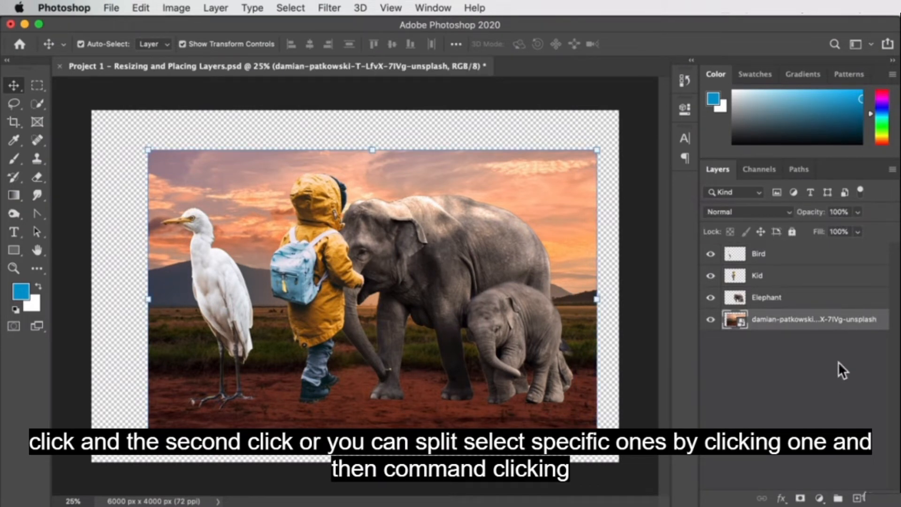
pyautogui.keyDown('super'); pyautogui.click(791, 261); pyautogui.keyUp('super')
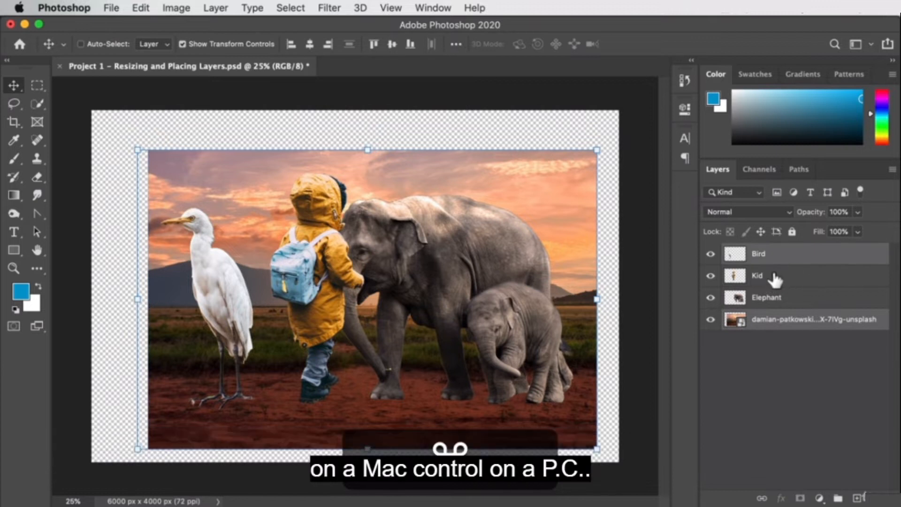
pyautogui.keyDown('super'); pyautogui.click(773, 271); pyautogui.keyUp('super')
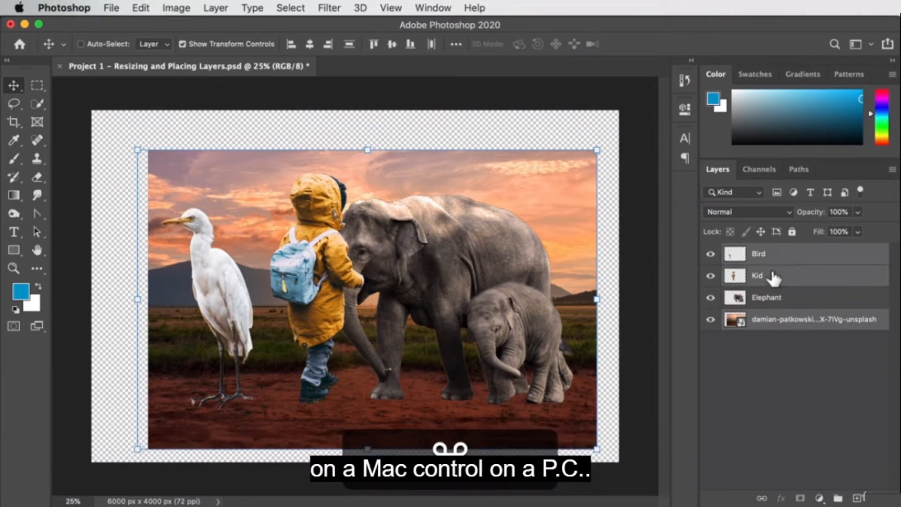
pyautogui.keyDown('super'); pyautogui.click(790, 303); pyautogui.keyUp('super')
pyautogui.click(759, 388)
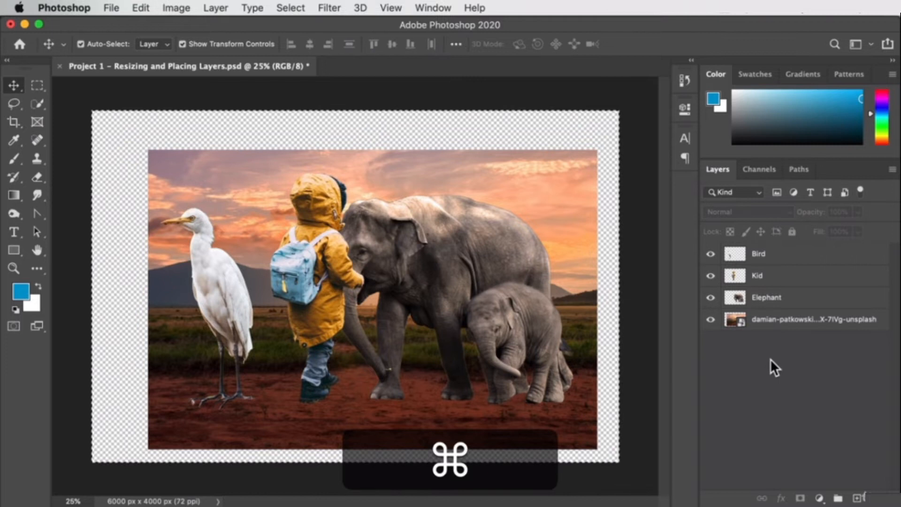
# - Select all four layers, align their left edges to the canvas, and return to the Move tool
pyautogui.click(780, 323)
pyautogui.keyDown('shift'); pyautogui.click(783, 257); pyautogui.keyUp('shift')
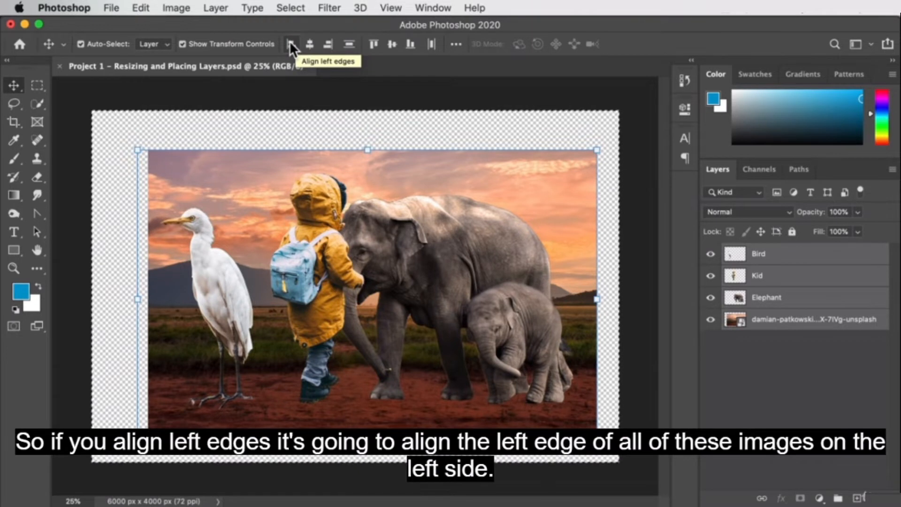
pyautogui.click(290, 44)
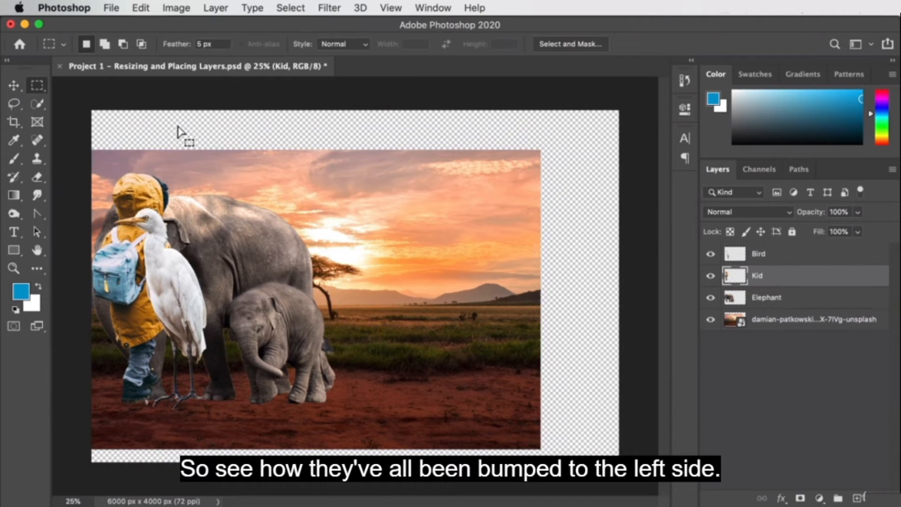
pyautogui.click(14, 85)
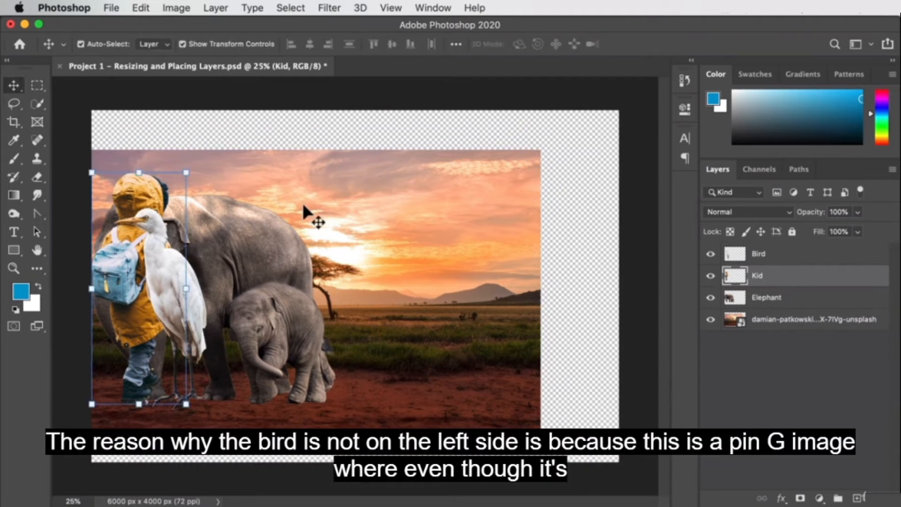
# - Select every layer from Bird to the background photo and align their horizontal centers, then their right edges
pyautogui.click(810, 258)
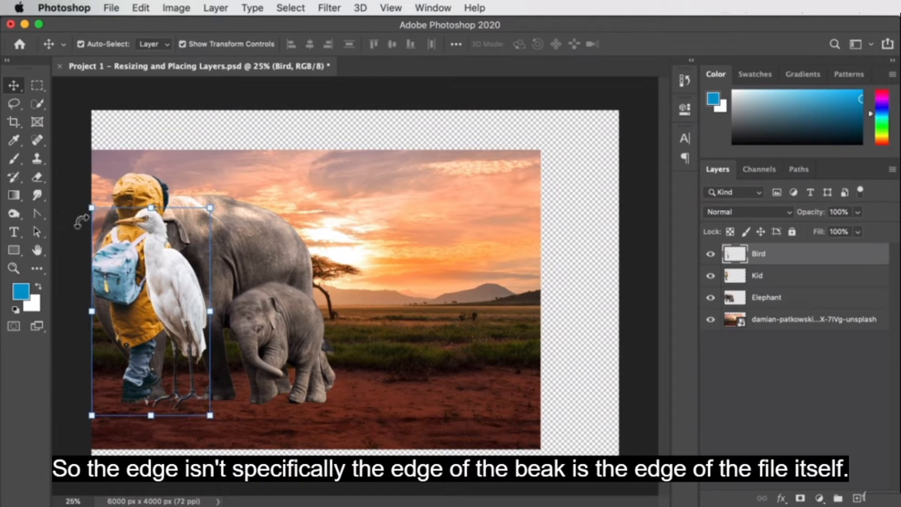
pyautogui.keyDown('shift'); pyautogui.click(816, 315); pyautogui.keyUp('shift')
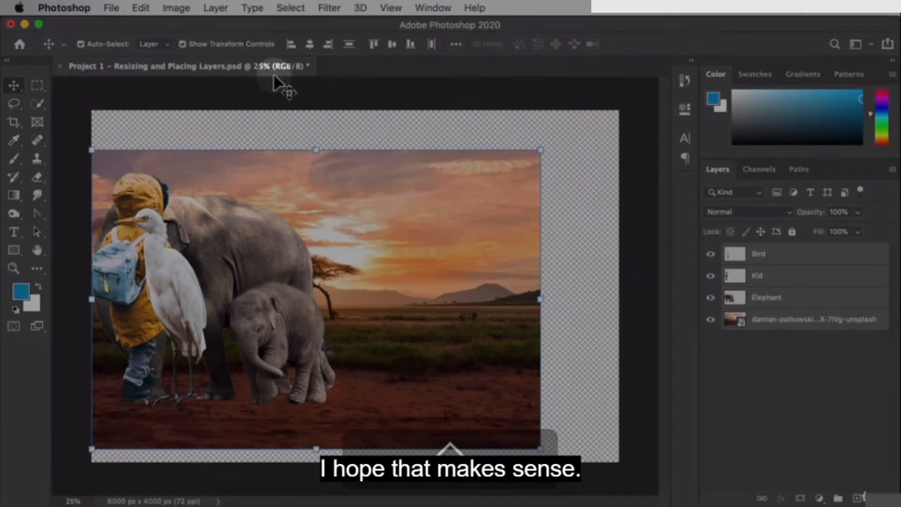
pyautogui.click(309, 45)
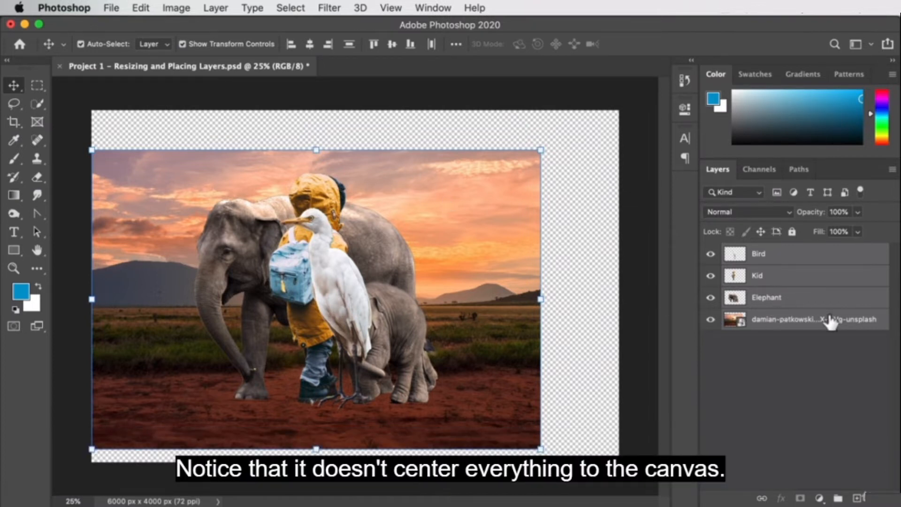
pyautogui.click(329, 44)
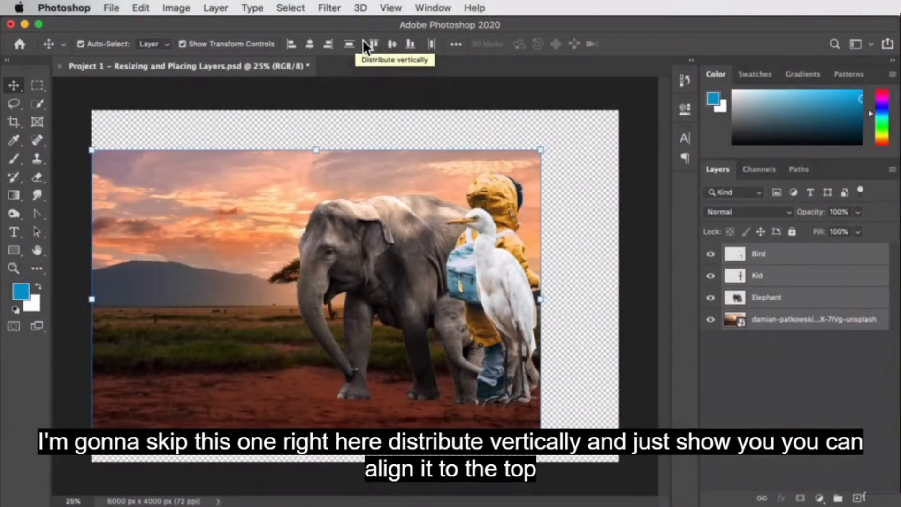
# - Try aligning the four selected layers by top and bottom edges, ending with their vertical centers aligned
pyautogui.click(370, 39)
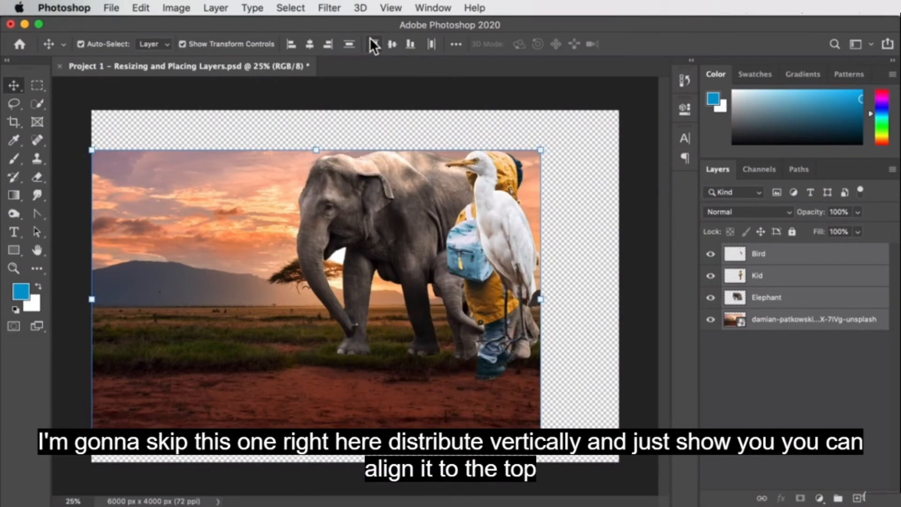
pyautogui.click(407, 44)
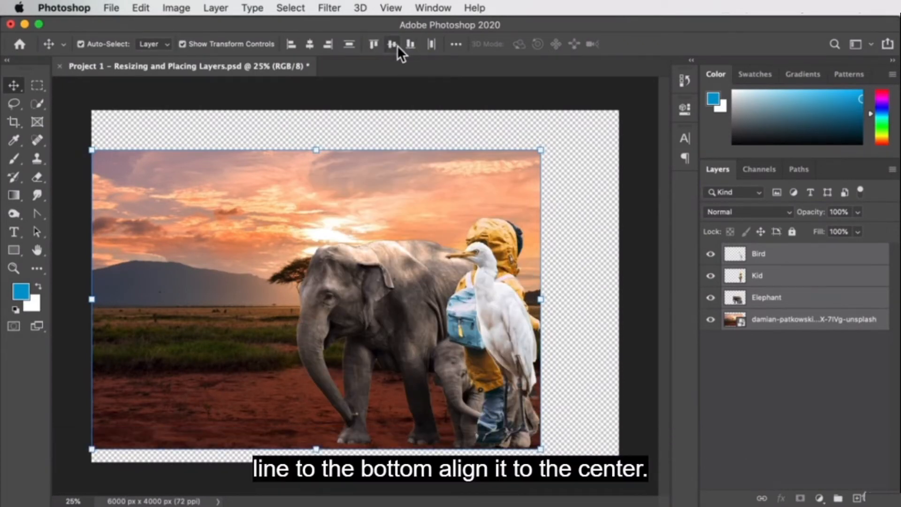
pyautogui.click(392, 43)
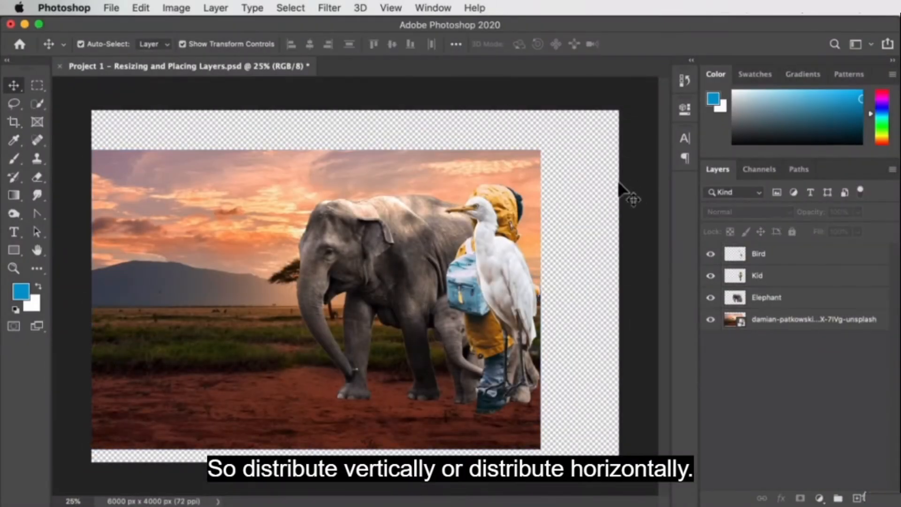
# - Spread the bird and elephants toward the canvas's left and the kid to its right, and distribute the three layers horizontally
pyautogui.moveTo(484, 259); pyautogui.dragTo(132, 259)
pyautogui.moveTo(428, 241); pyautogui.dragTo(318, 231)
pyautogui.moveTo(516, 258); pyautogui.dragTo(608, 257)
pyautogui.moveTo(402, 261); pyautogui.dragTo(383, 249)
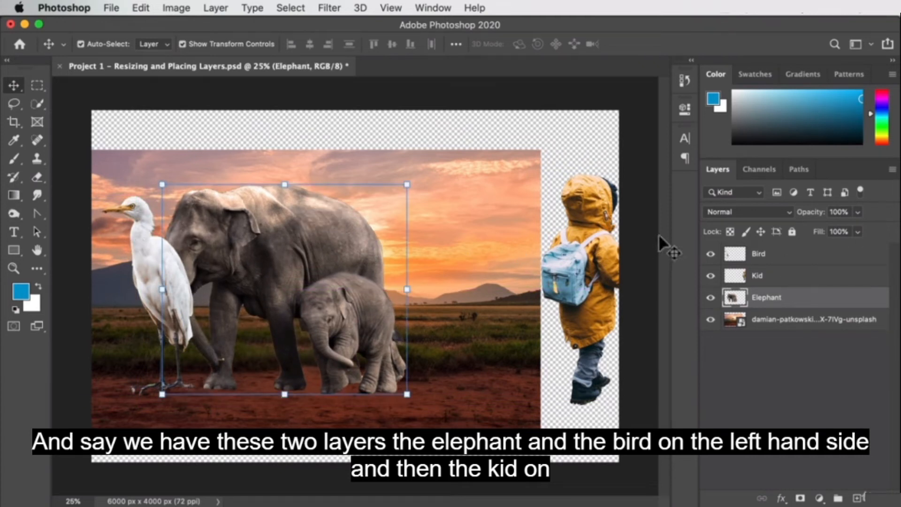
pyautogui.keyDown('shift'); pyautogui.click(793, 257); pyautogui.keyUp('shift')
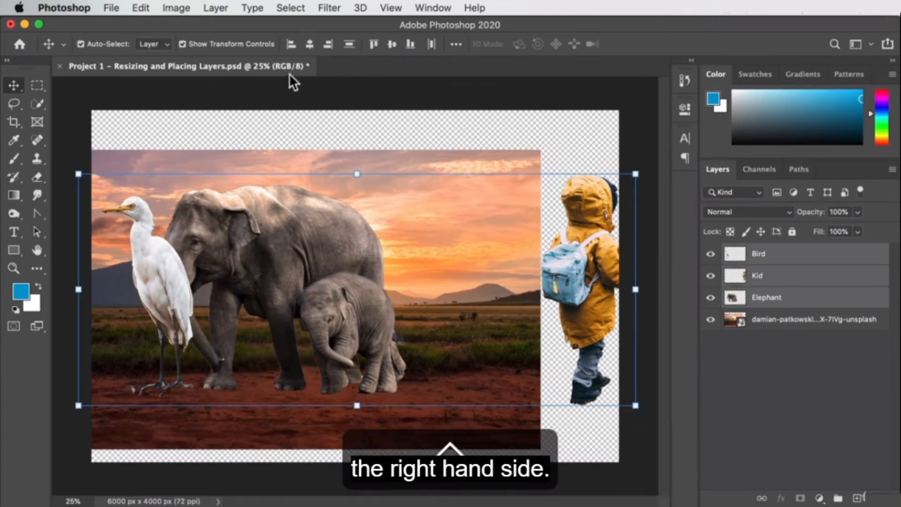
pyautogui.click(432, 41)
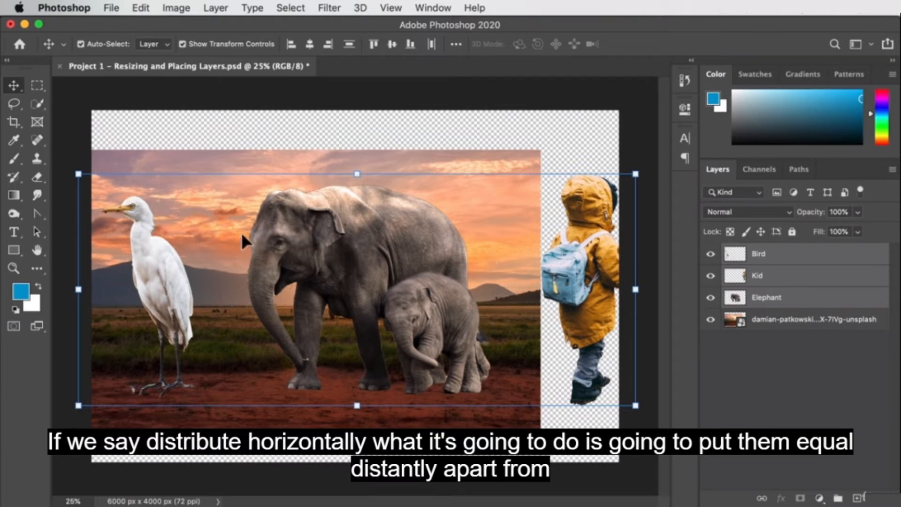
# - Scale the Bird, Kid and Elephant layers down together to about 87.35%, reposition them slightly, and deselect them
pyautogui.moveTo(636, 174); pyautogui.dragTo(566, 203)
pyautogui.moveTo(480, 301); pyautogui.dragTo(536, 299)
pyautogui.moveTo(520, 292); pyautogui.dragTo(520, 298)
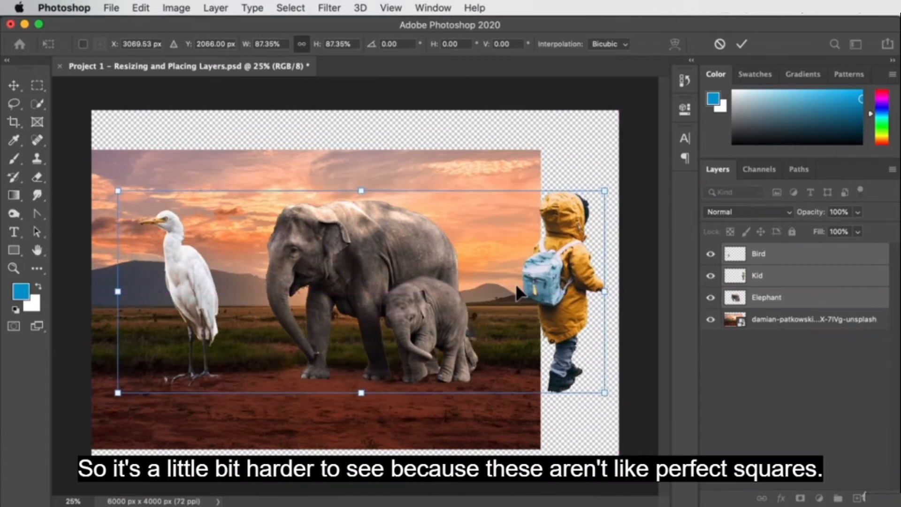
pyautogui.click(805, 364)
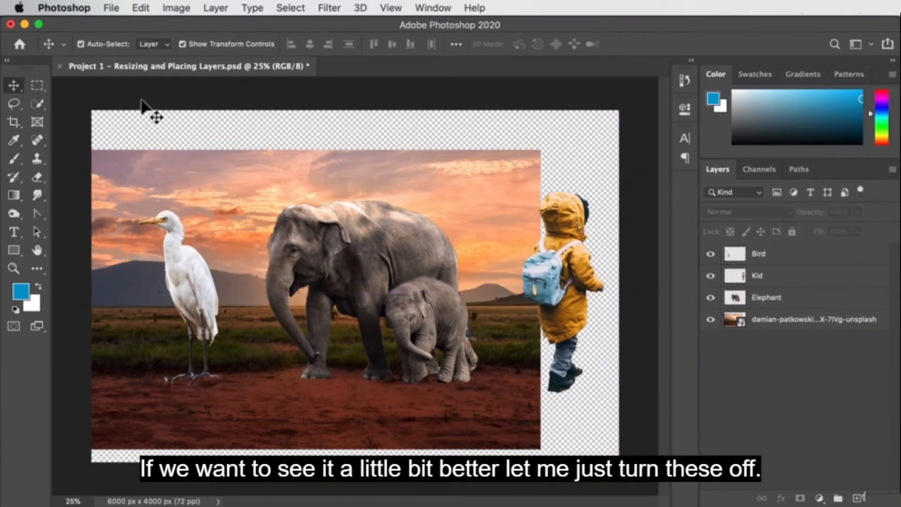
# - Hide all four layers and draw a blue circle about 703 px wide on the canvas's left half with the Ellipse Tool
pyautogui.moveTo(711, 320); pyautogui.dragTo(714, 212)
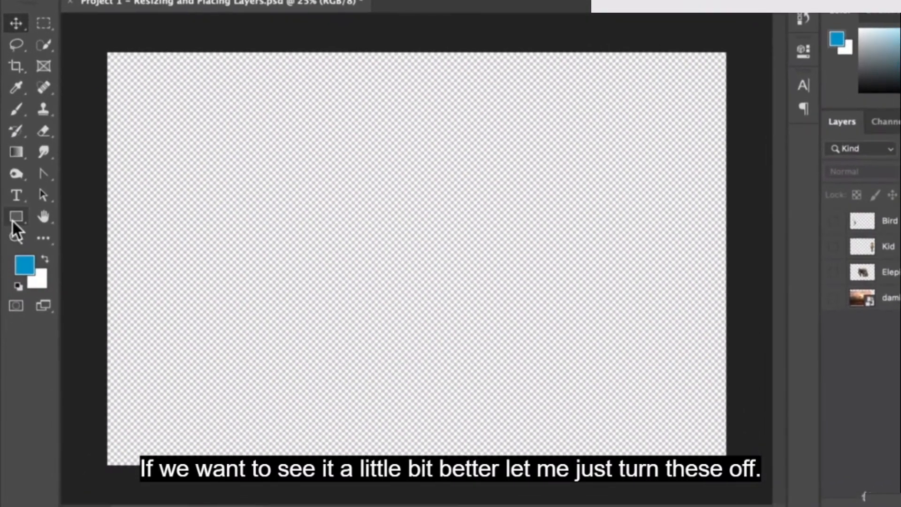
pyautogui.click(13, 222)
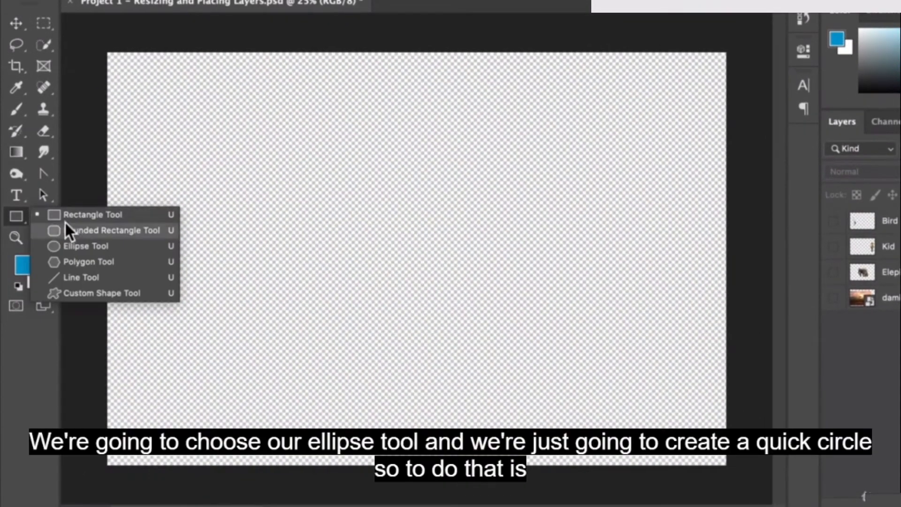
pyautogui.click(78, 240)
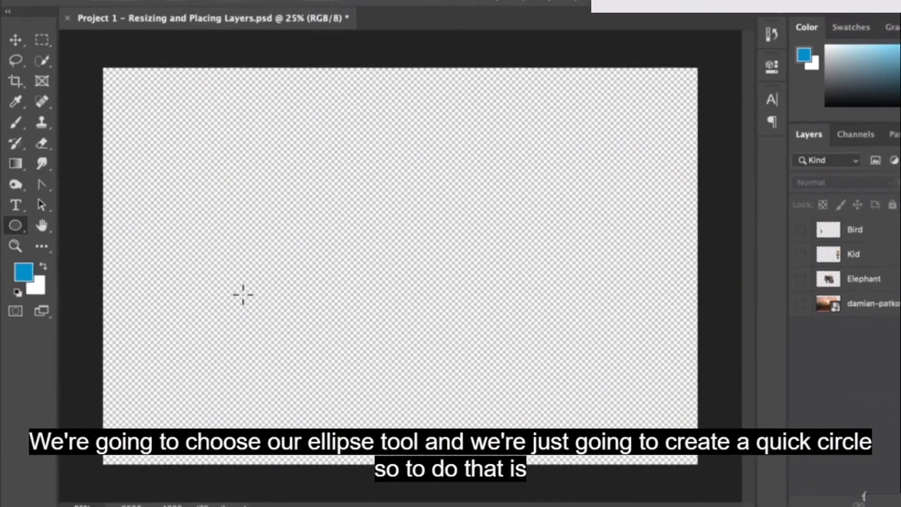
pyautogui.moveTo(147, 206); pyautogui.dragTo(205, 268)
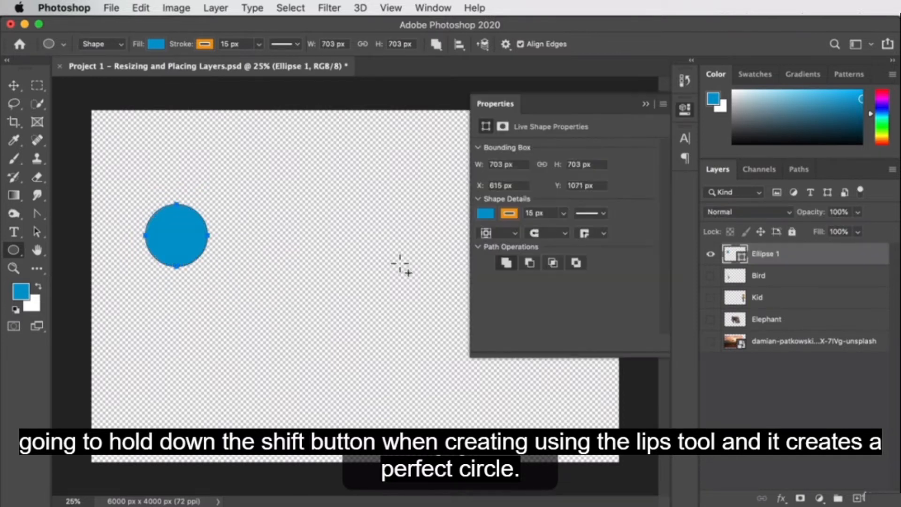
# - Move the blue circle slightly down and to the right, and hide its shape properties
pyautogui.click(14, 86)
pyautogui.moveTo(185, 232); pyautogui.dragTo(222, 263)
pyautogui.click(684, 109)
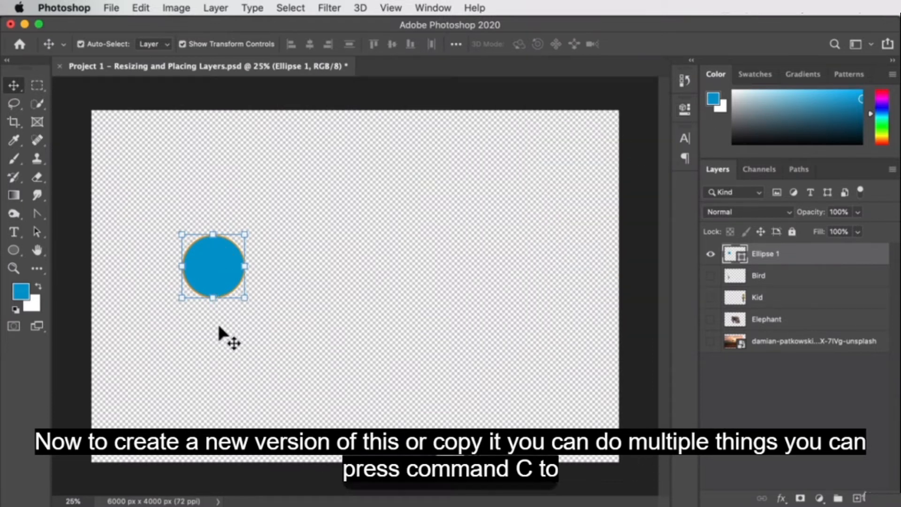
# - Duplicate the blue circle twice and scatter the copies to the canvas's upper right and lower right of center
pyautogui.press('super+c')
pyautogui.press('super+v')
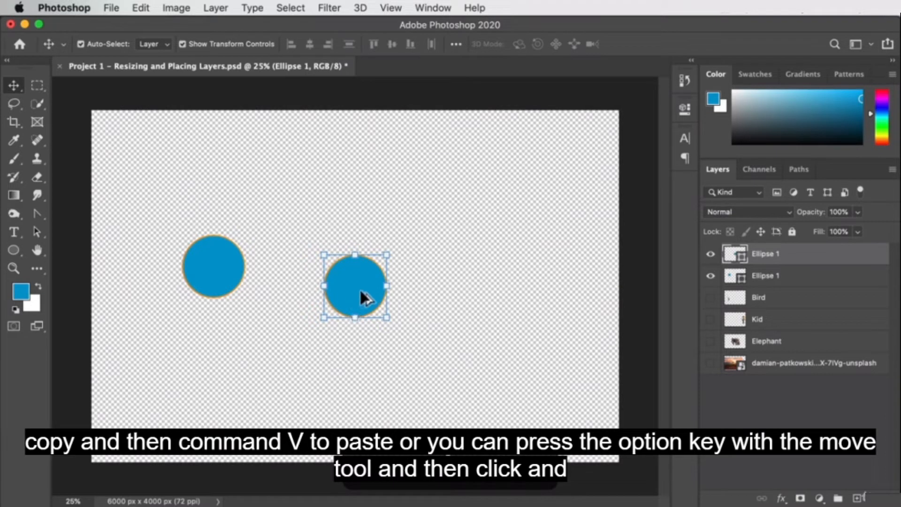
pyautogui.moveTo(372, 301); pyautogui.dragTo(483, 248)
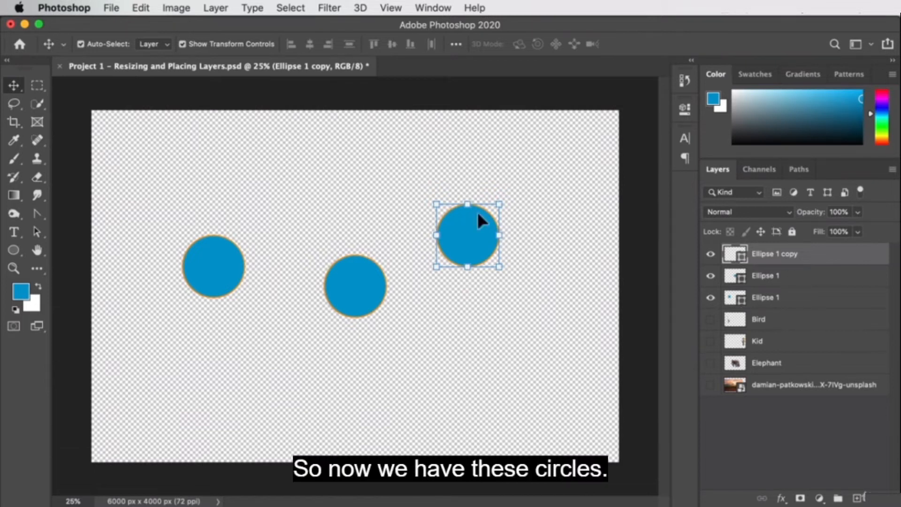
pyautogui.moveTo(465, 239); pyautogui.dragTo(552, 206)
pyautogui.moveTo(335, 289); pyautogui.dragTo(478, 414)
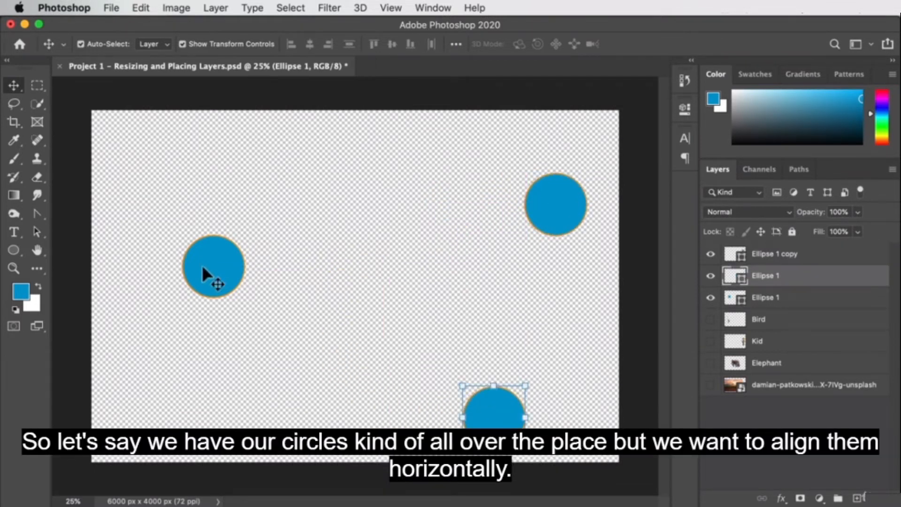
# - Select the three circle layers, distribute them horizontally and align their vertical centers to form an evenly spaced row
pyautogui.click(807, 293)
pyautogui.keyDown('shift'); pyautogui.click(810, 259); pyautogui.keyUp('shift')
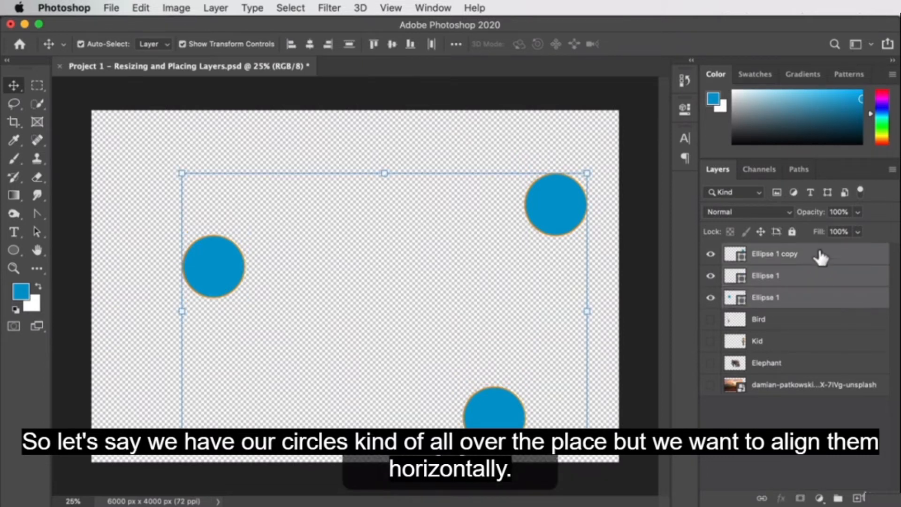
pyautogui.click(432, 43)
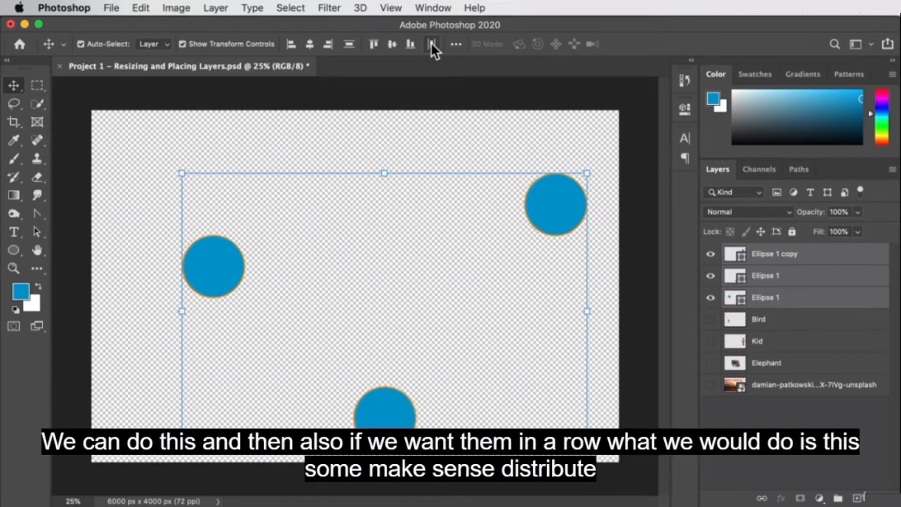
pyautogui.click(351, 44)
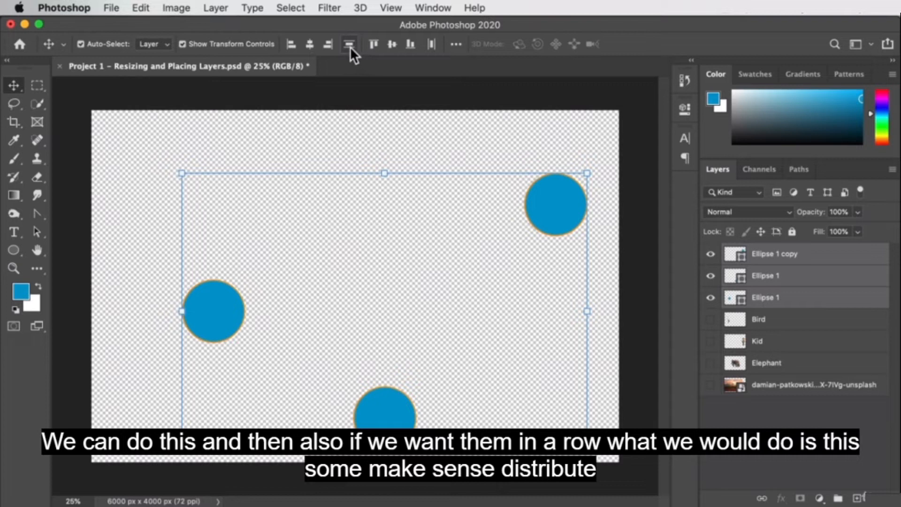
pyautogui.press('super+z')
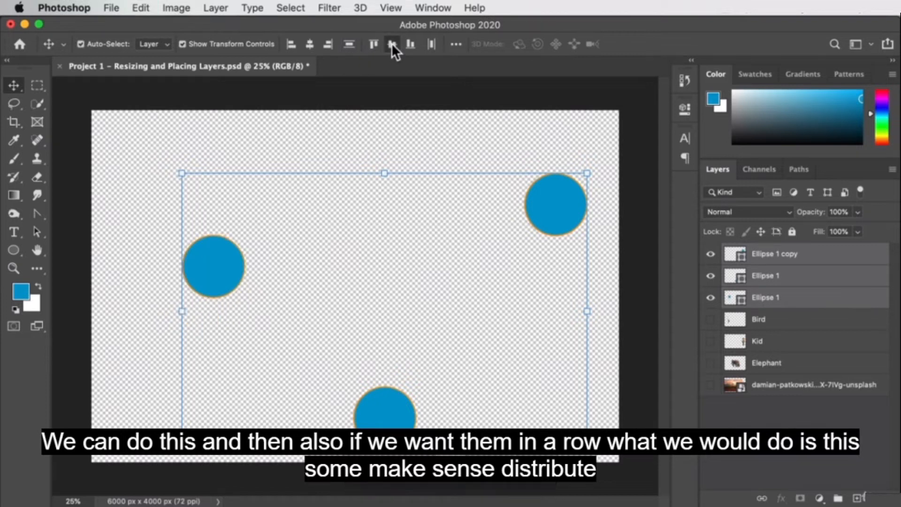
pyautogui.click(392, 43)
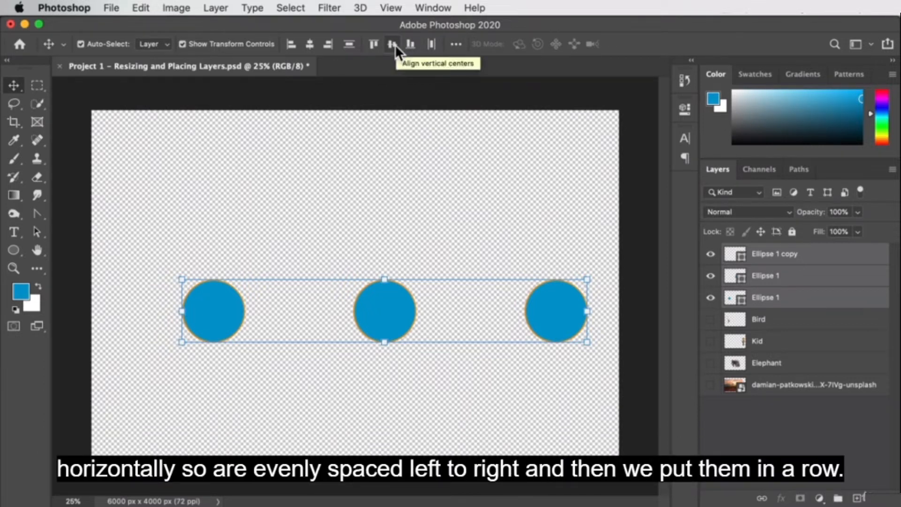
# - Scatter the three circles, one to the canvas's upper right, one to its lower left and one below its middle
pyautogui.click(418, 256)
pyautogui.moveTo(391, 300); pyautogui.dragTo(393, 245)
pyautogui.moveTo(570, 311); pyautogui.dragTo(578, 153)
pyautogui.moveTo(215, 298); pyautogui.dragTo(145, 396)
pyautogui.moveTo(631, 140); pyautogui.dragTo(103, 425)
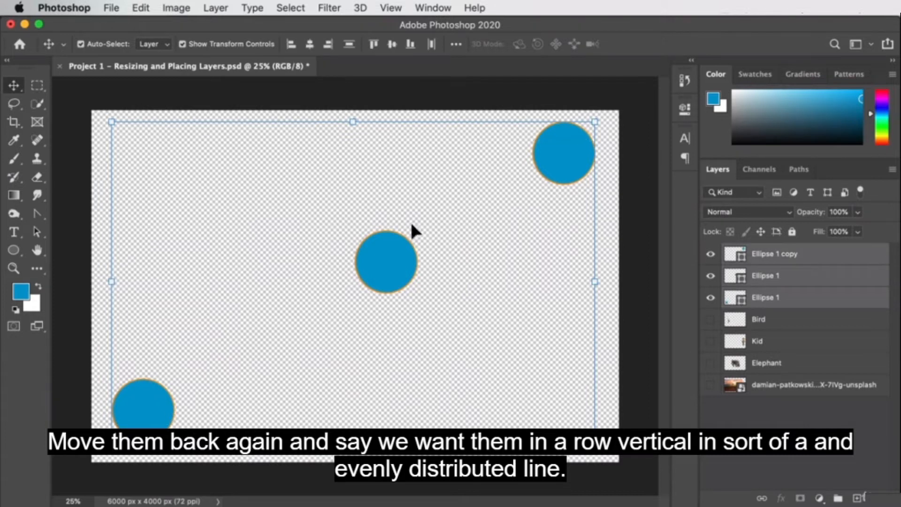
pyautogui.click(627, 276)
pyautogui.moveTo(396, 247); pyautogui.dragTo(325, 357)
# - Select all three circles, align their horizontal centers and distribute them vertically into an evenly spaced column
pyautogui.moveTo(636, 105); pyautogui.dragTo(78, 409)
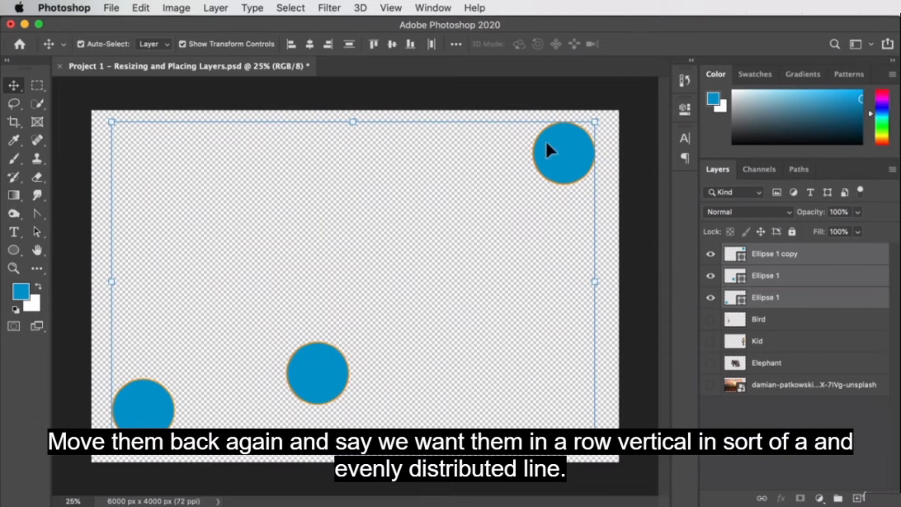
pyautogui.click(309, 45)
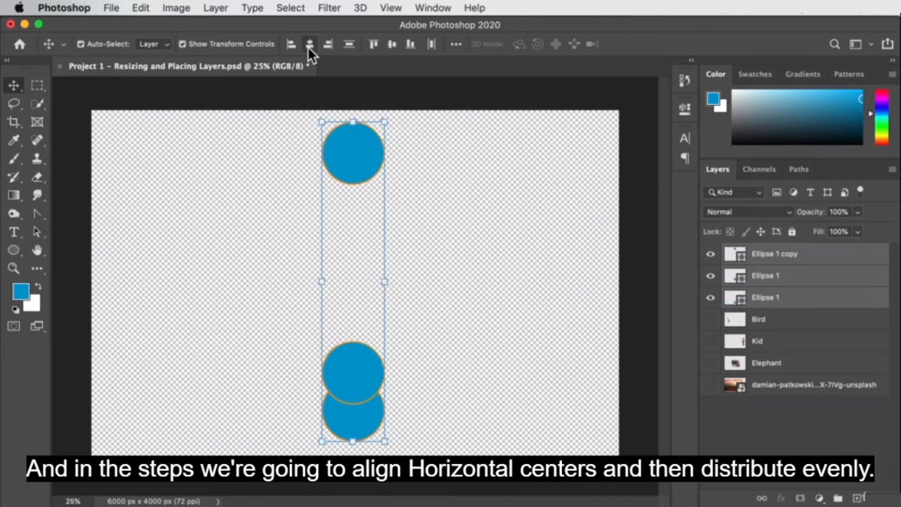
pyautogui.click(354, 46)
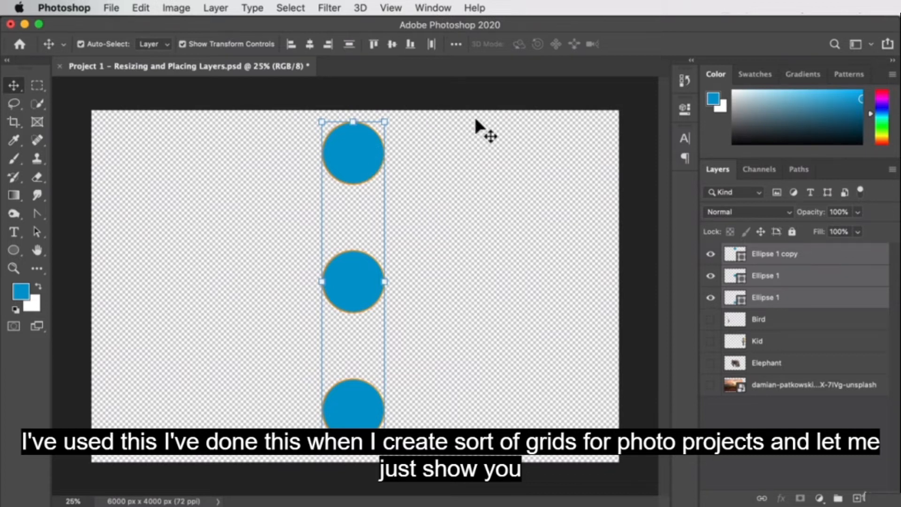
# - Switch to Finder and open the Christmas Card 2019 folder inside Pictures, 2019, Family Photos 2019 in a new window
pyautogui.press('super+Tab')
pyautogui.click(544, 282)
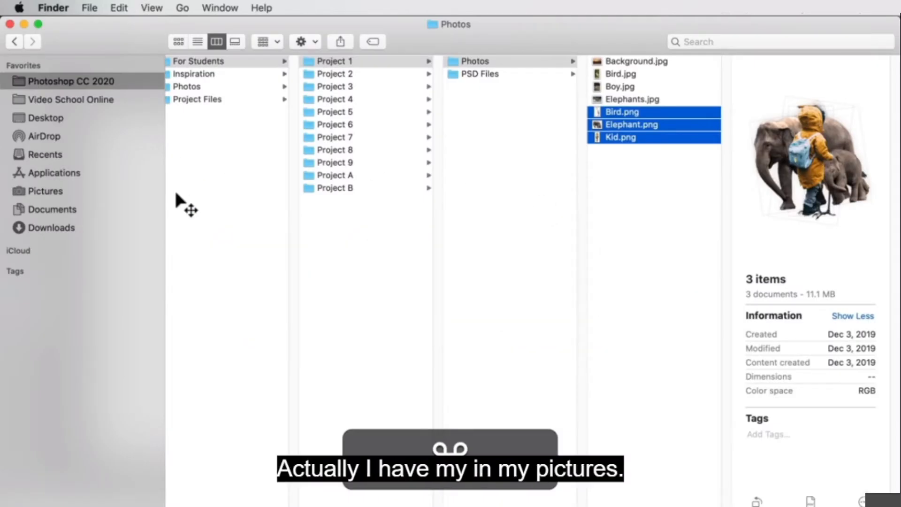
pyautogui.press('super+n')
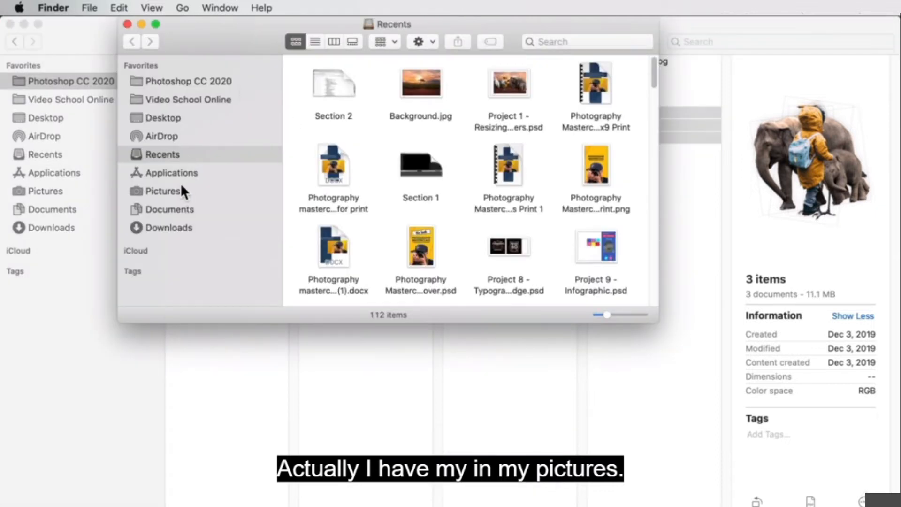
pyautogui.click(180, 188)
pyautogui.click(325, 99)
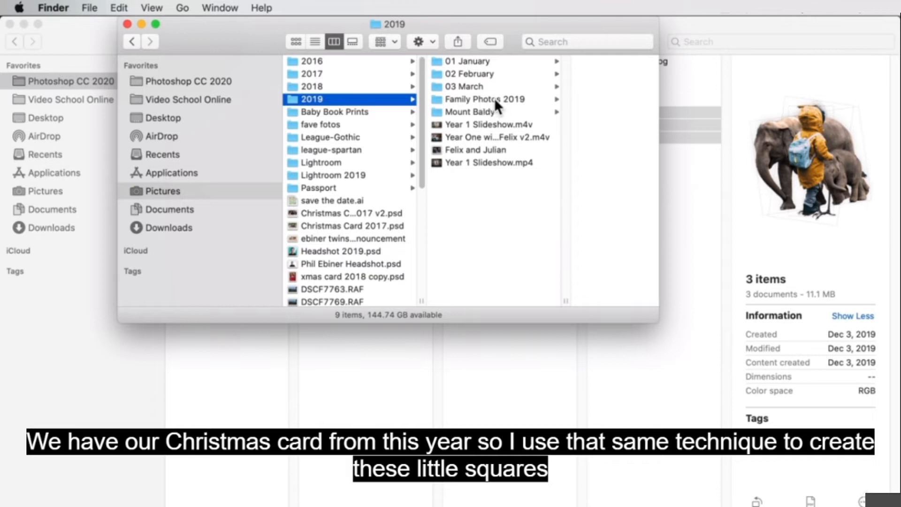
pyautogui.click(497, 101)
pyautogui.click(577, 66)
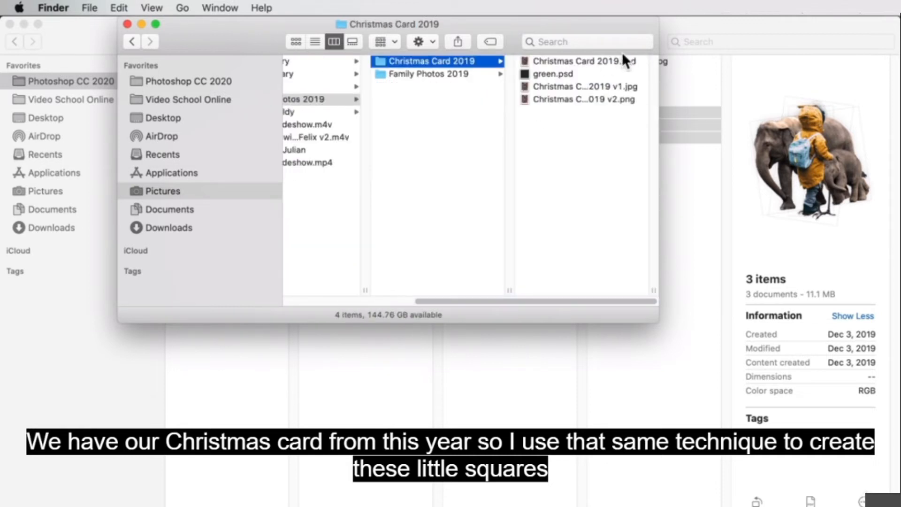
# - Preview Christmas Card 2019 v1.jpg to examine its photo grid, close the preview and switch back to Photoshop
pyautogui.click(576, 86)
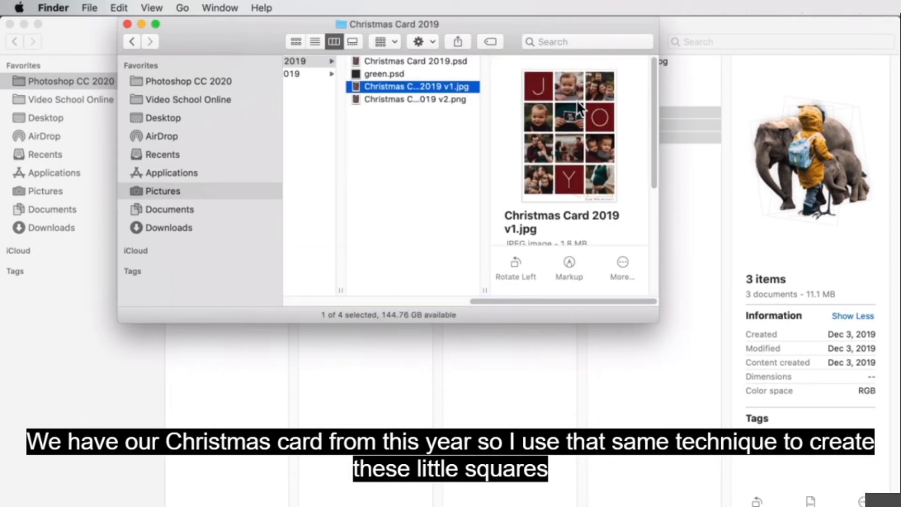
pyautogui.press('space')
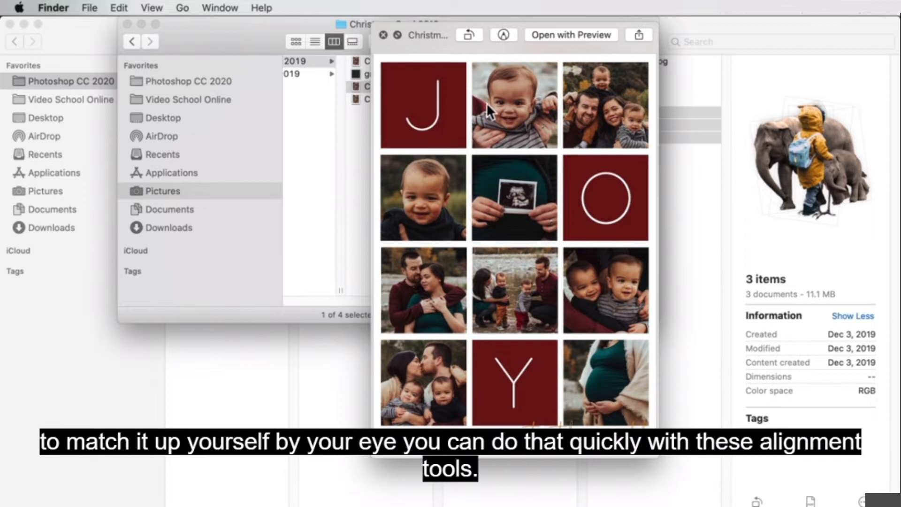
pyautogui.press('space')
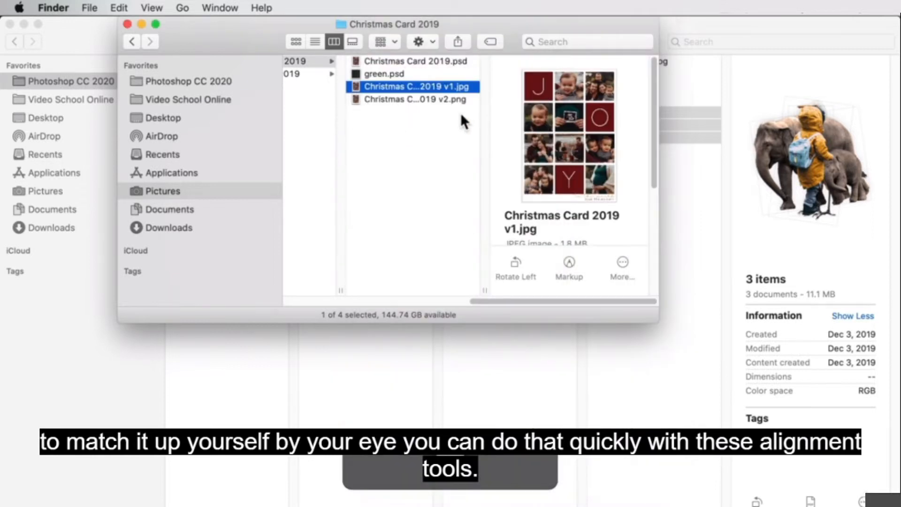
pyautogui.press('super+Tab')
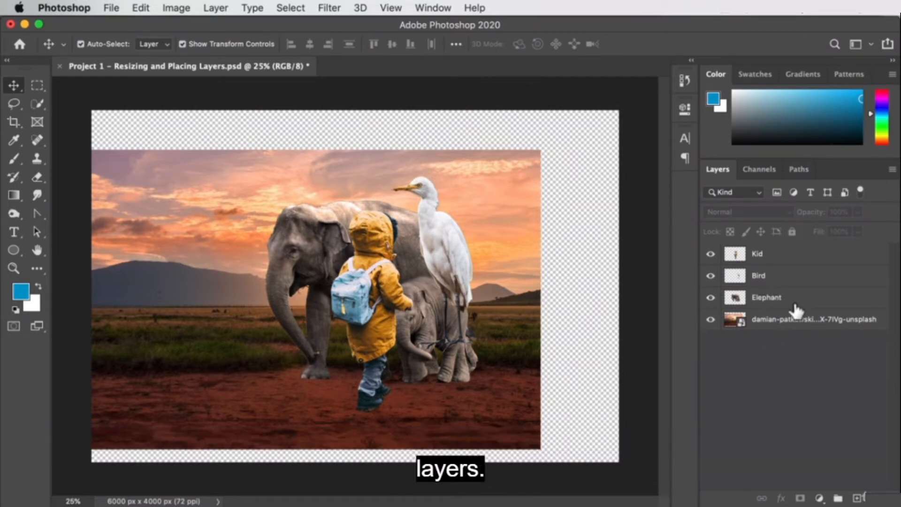
# - Select the Kid, Bird and Elephant layers and distribute them by their top edges
pyautogui.click(784, 254)
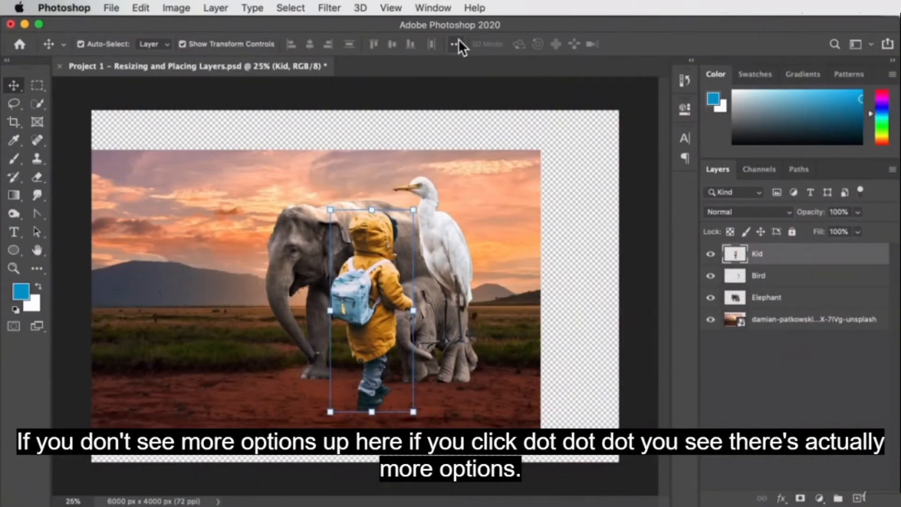
pyautogui.click(455, 43)
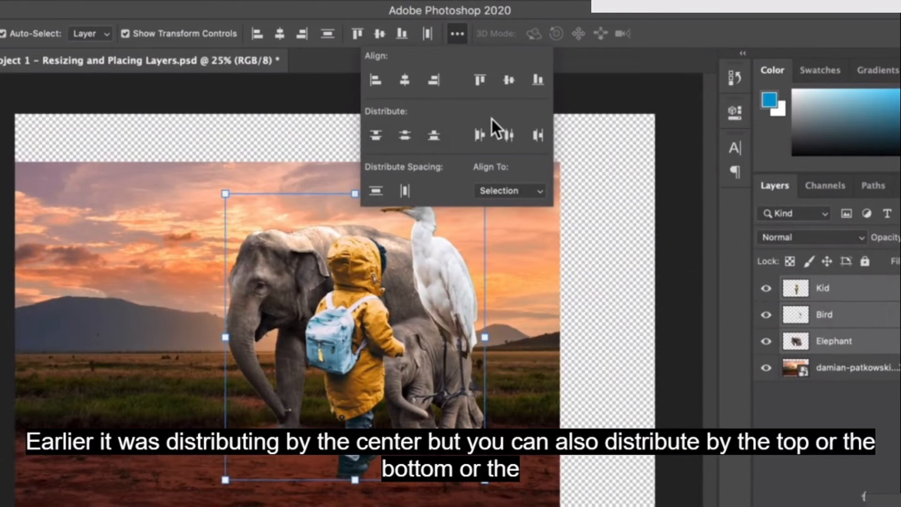
pyautogui.click(378, 135)
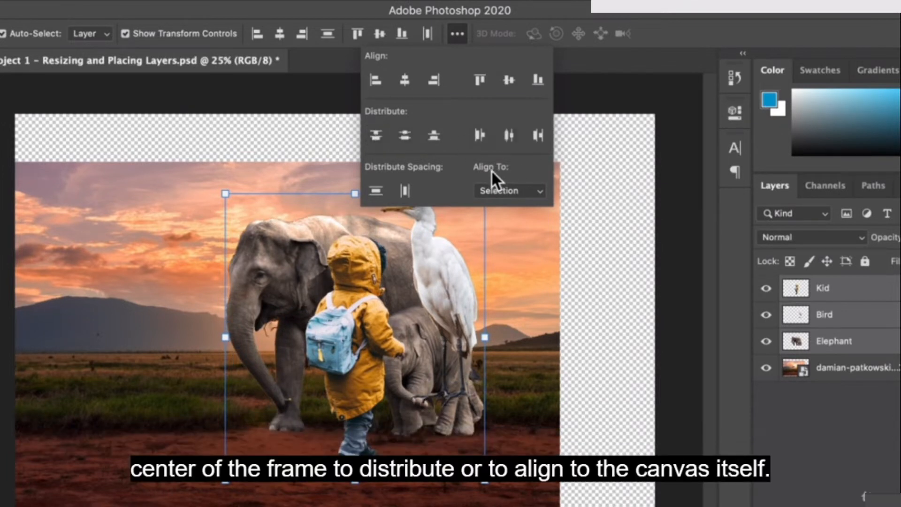
# - Set the alignment reference to Canvas instead of Selection and close the alignment options
pyautogui.click(524, 190)
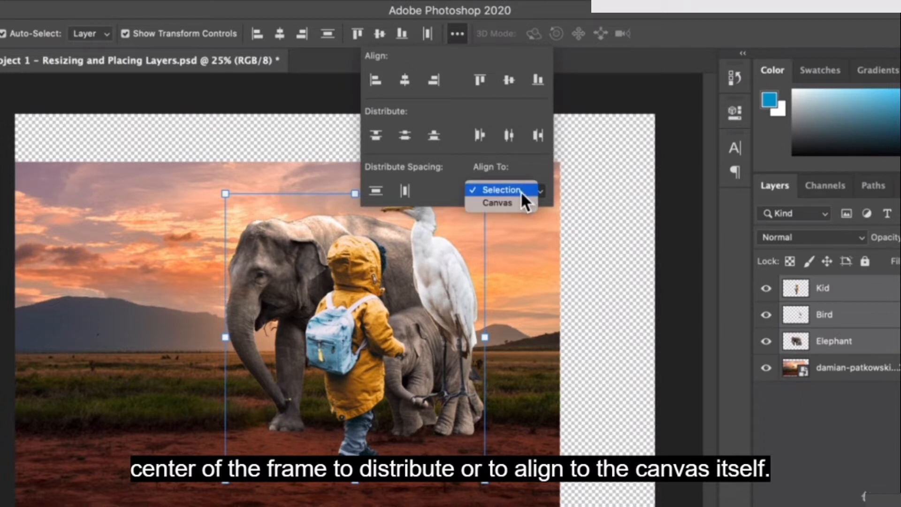
pyautogui.click(528, 180)
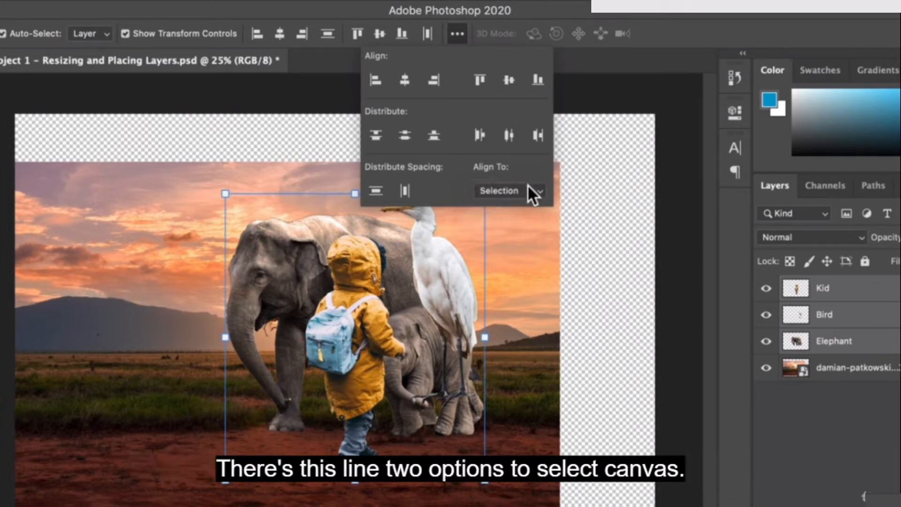
pyautogui.click(528, 184)
pyautogui.click(507, 201)
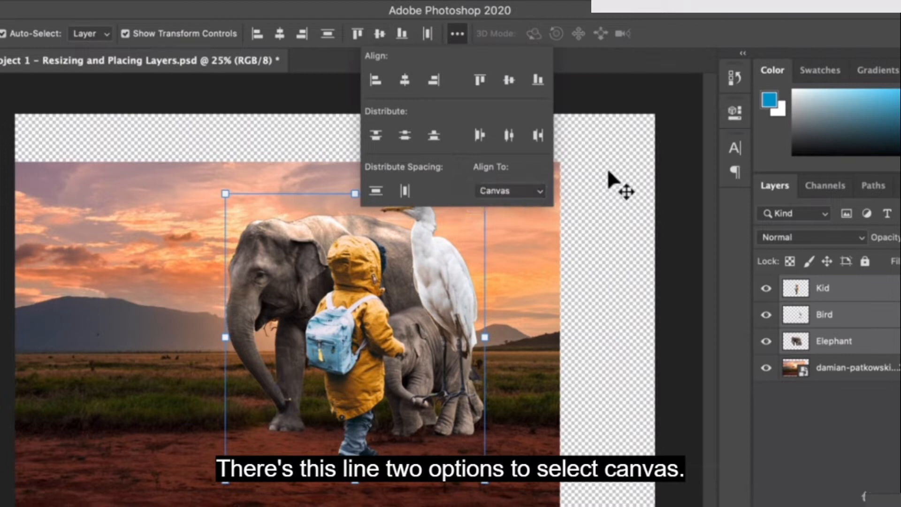
pyautogui.click(627, 157)
# - Select the Kid layer and align its horizontal and vertical centers to the canvas
pyautogui.click(359, 282)
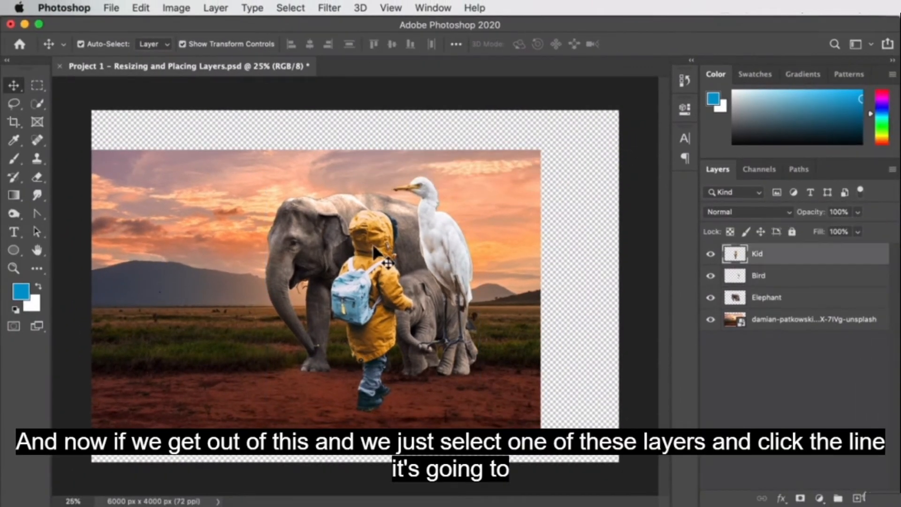
pyautogui.moveTo(375, 248); pyautogui.dragTo(224, 223)
pyautogui.click(308, 44)
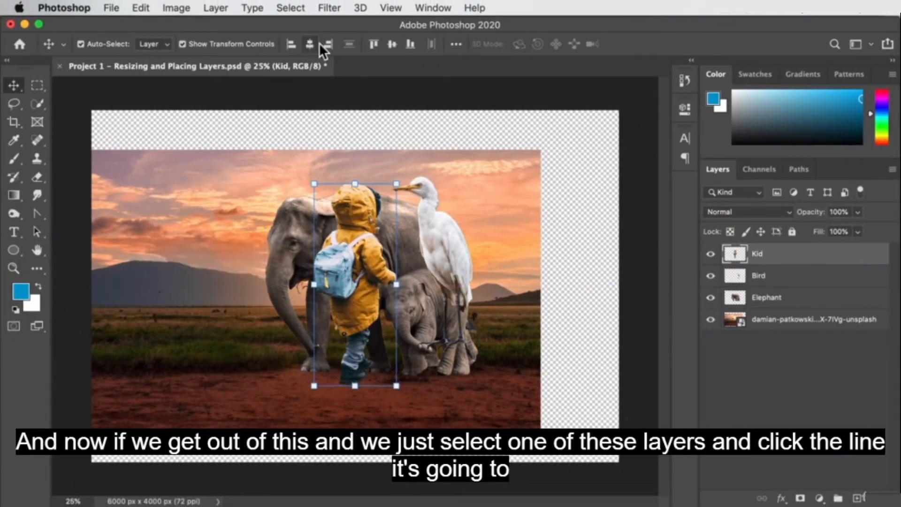
pyautogui.click(398, 45)
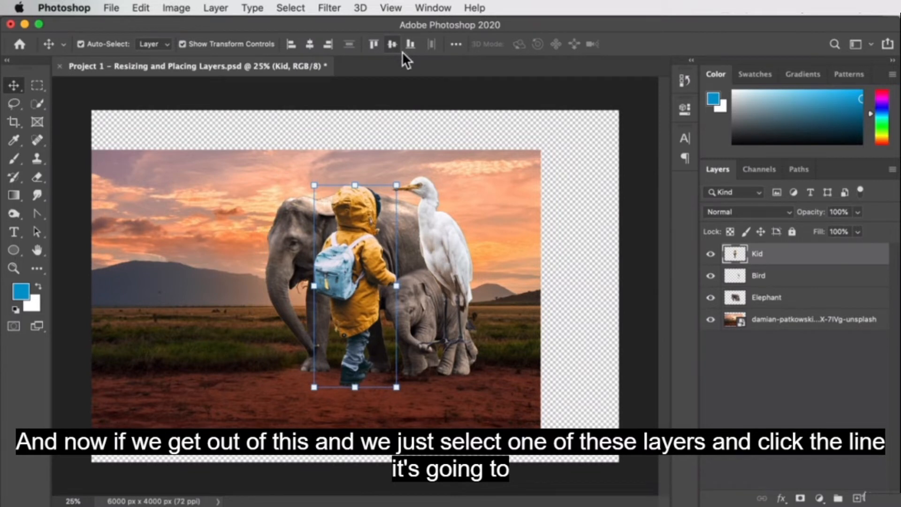
# - Select the sunset background layer and center it horizontally and vertically on the canvas
pyautogui.click(515, 177)
pyautogui.click(311, 46)
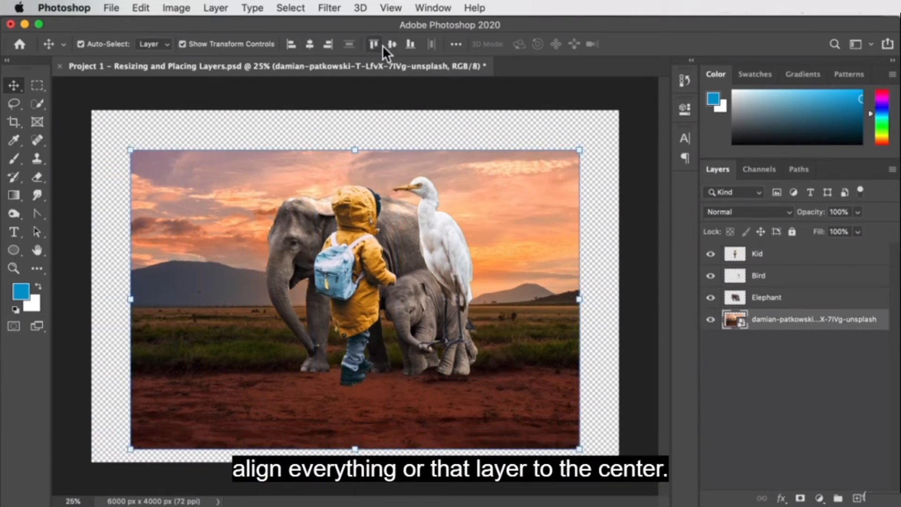
pyautogui.click(395, 43)
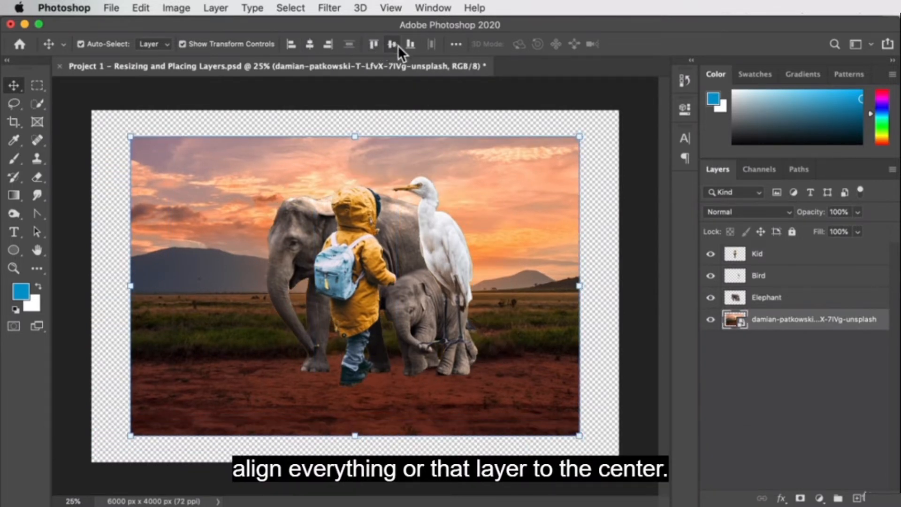
# - Select the whole canvas and all four layers, and align the layers' horizontal and vertical centers to the canvas
pyautogui.click(787, 258)
pyautogui.press('super+a')
pyautogui.click(802, 320)
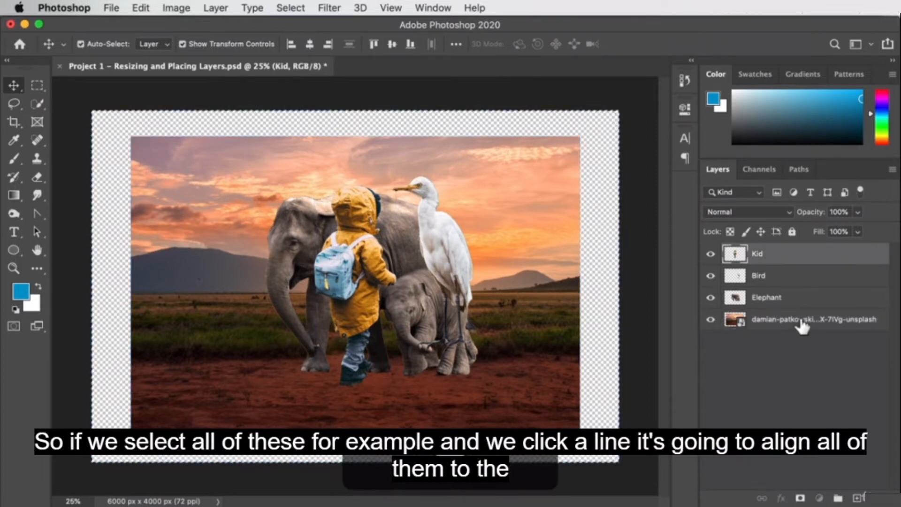
pyautogui.keyDown('shift'); pyautogui.click(785, 257); pyautogui.keyUp('shift')
pyautogui.click(308, 43)
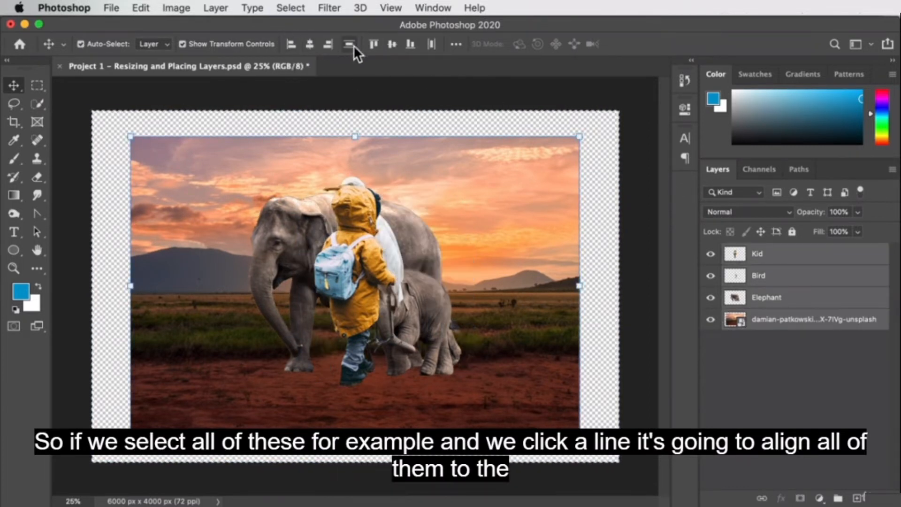
pyautogui.click(408, 46)
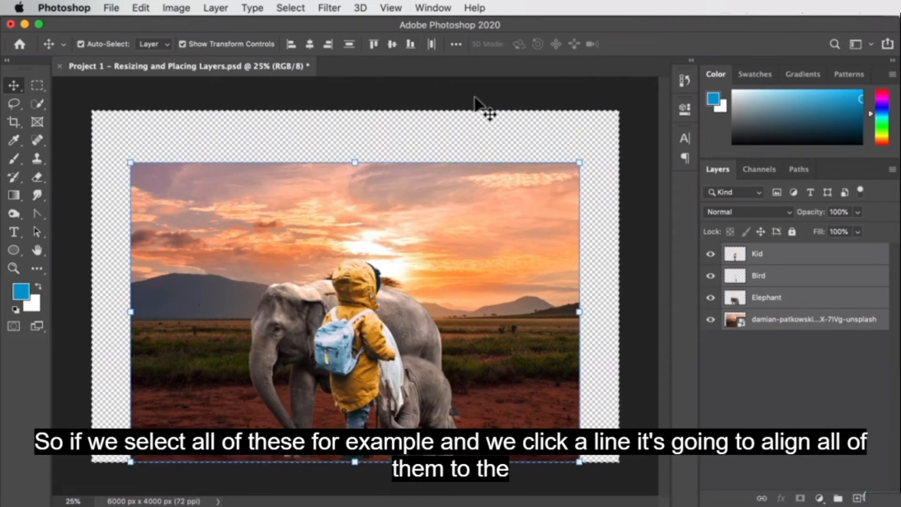
pyautogui.click(393, 45)
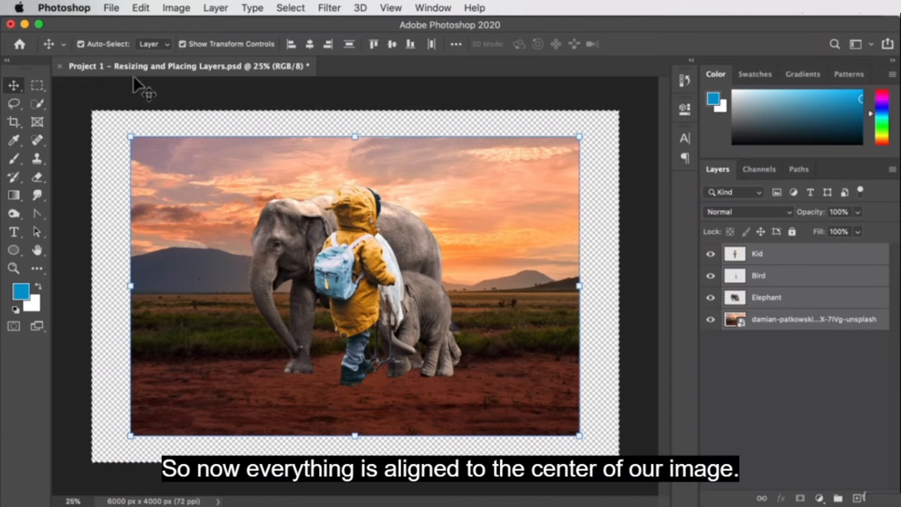
# - Shift the elephant to the left on the canvas and deselect all layers
pyautogui.click(785, 362)
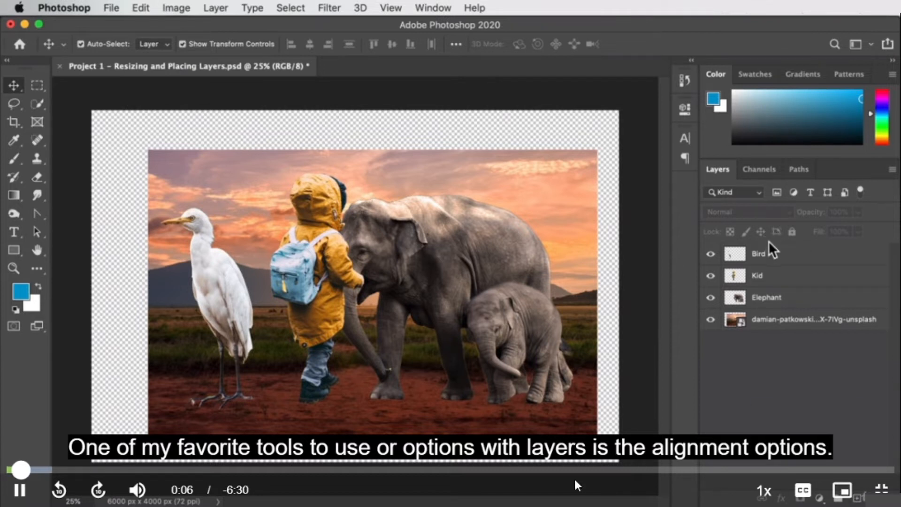
pyautogui.click(774, 256)
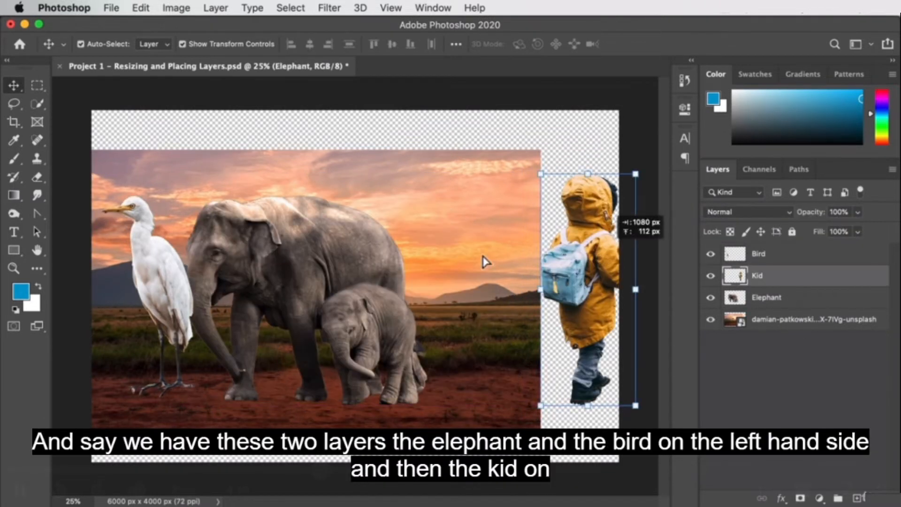
pyautogui.moveTo(329, 258); pyautogui.dragTo(262, 258)
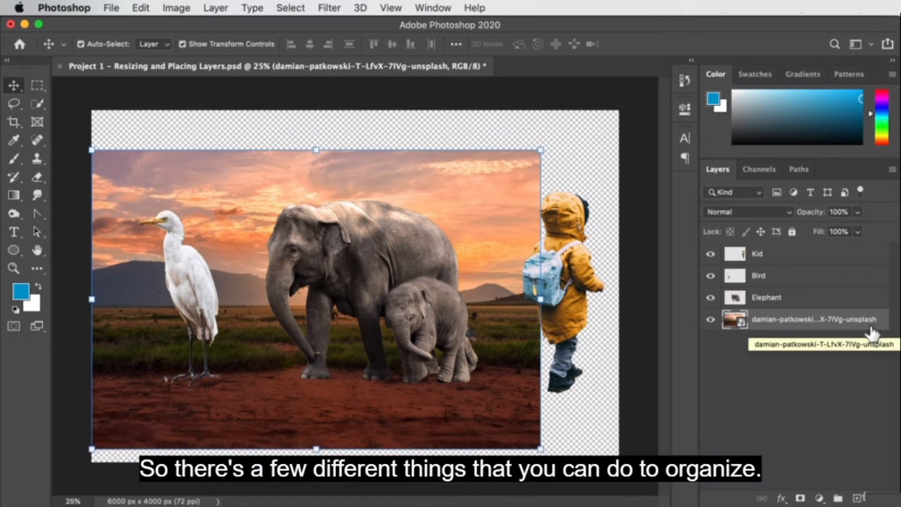
pyautogui.click(826, 382)
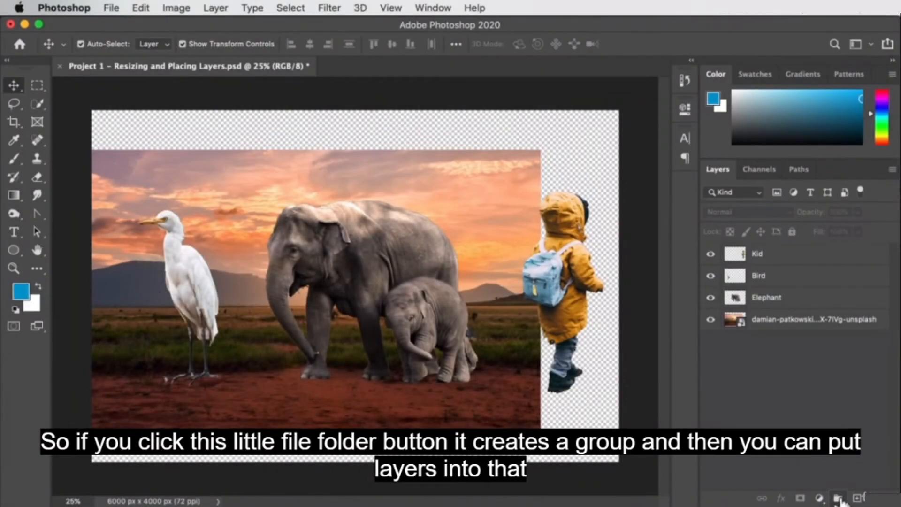
# - Create a new layer group, put the Kid, Bird and Elephant layers into it, and collapse the group
pyautogui.click(839, 499)
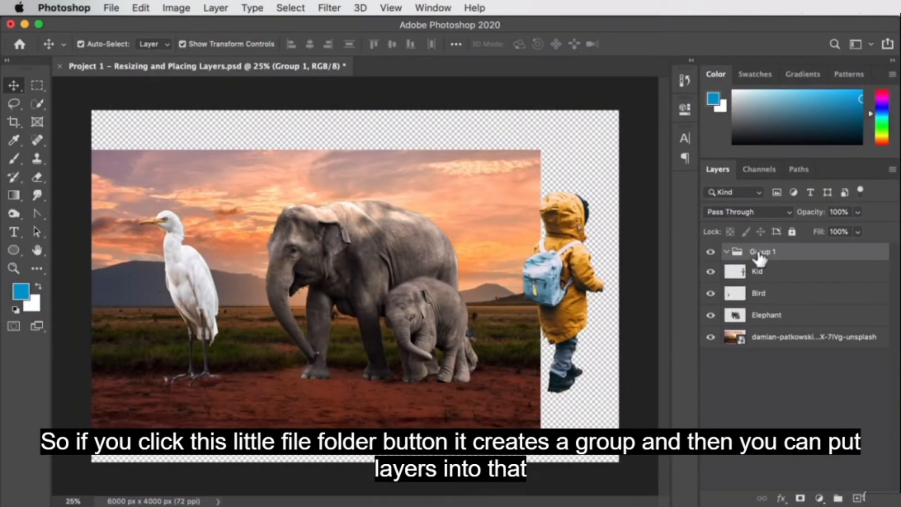
pyautogui.click(764, 271)
pyautogui.keyDown('shift'); pyautogui.click(782, 311); pyautogui.keyUp('shift')
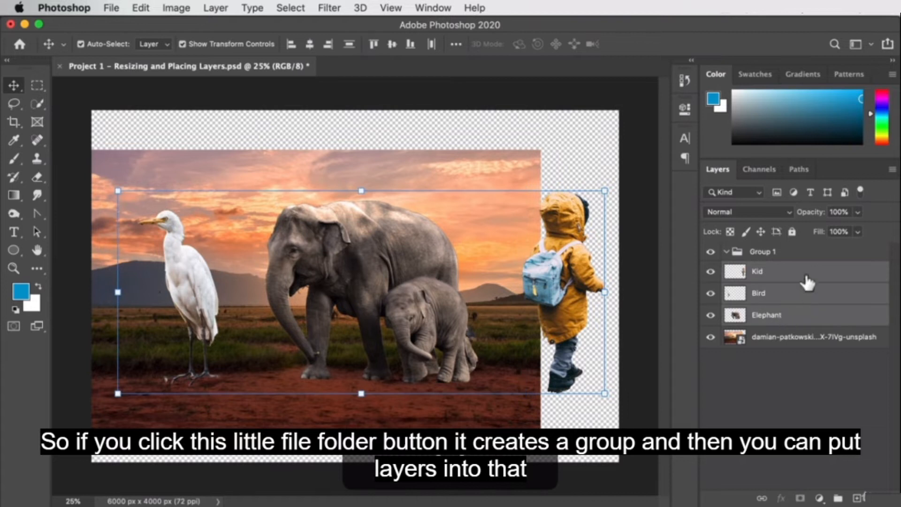
pyautogui.moveTo(758, 275); pyautogui.dragTo(760, 253)
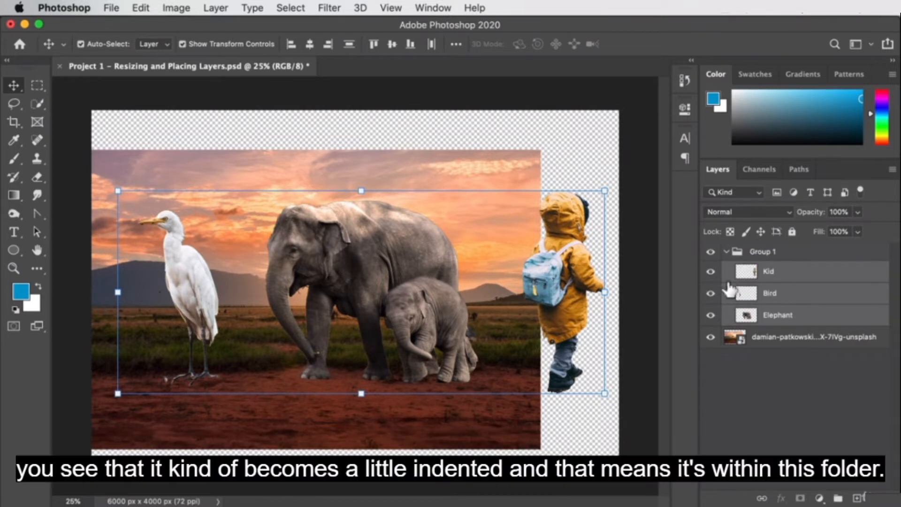
pyautogui.click(727, 253)
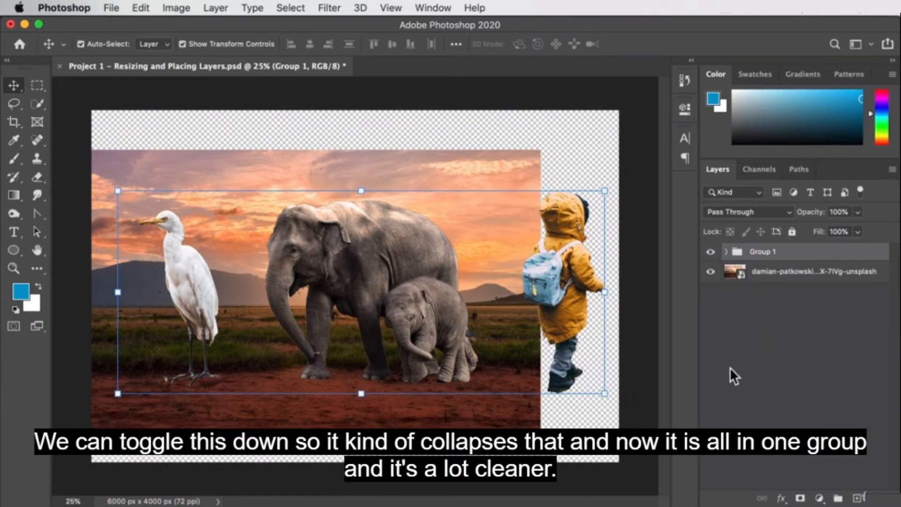
# - Hide and show Group 1 once, and expand it to view its layers
pyautogui.click(711, 253)
pyautogui.click(711, 253)
pyautogui.click(773, 319)
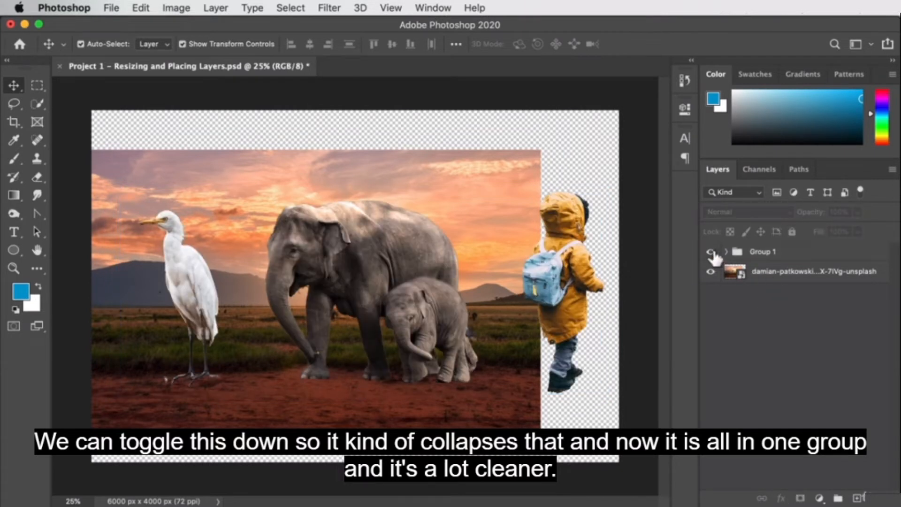
pyautogui.click(725, 252)
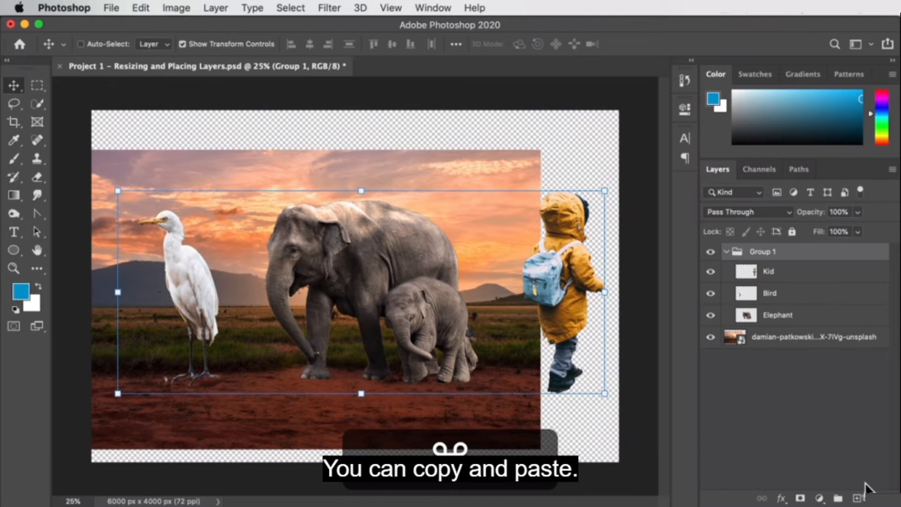
# - Duplicate Group 1 together with its Kid, Bird and Elephant layers
pyautogui.press('super+v')
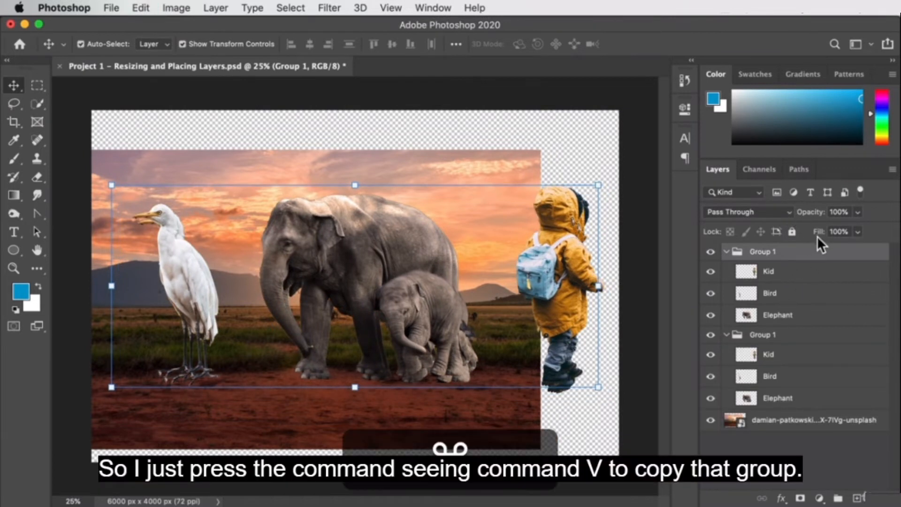
pyautogui.press('super+z')
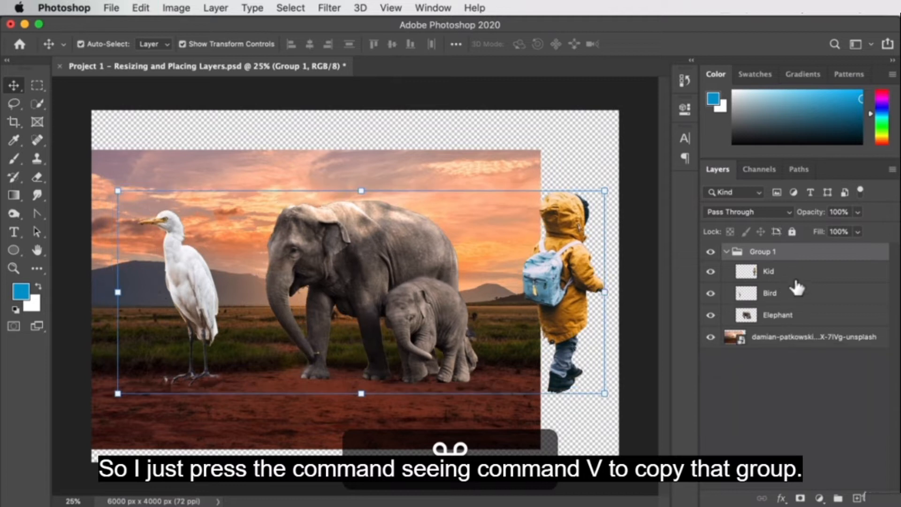
pyautogui.moveTo(772, 263); pyautogui.dragTo(859, 499)
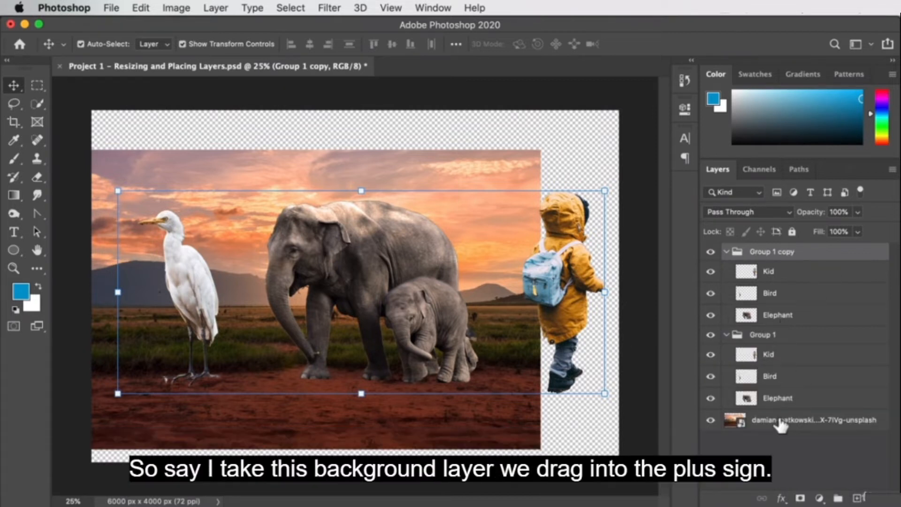
# - Try out a duplicate of the sunset background layer by moving it around the canvas, and delete it
pyautogui.moveTo(780, 424); pyautogui.dragTo(860, 498)
pyautogui.moveTo(406, 193); pyautogui.dragTo(656, 124)
pyautogui.moveTo(555, 147); pyautogui.dragTo(464, 167)
pyautogui.press('Delete')
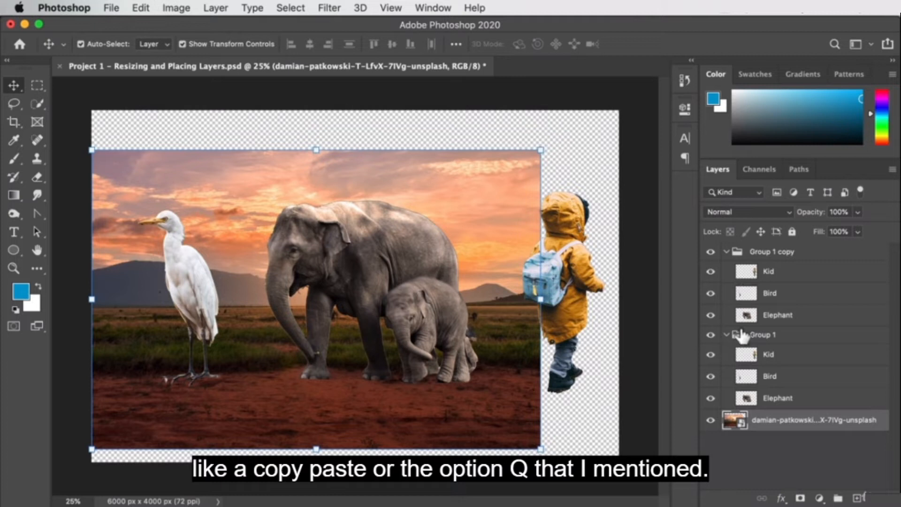
# - Select the Group 1 copy and collapse both layer groups
pyautogui.click(772, 253)
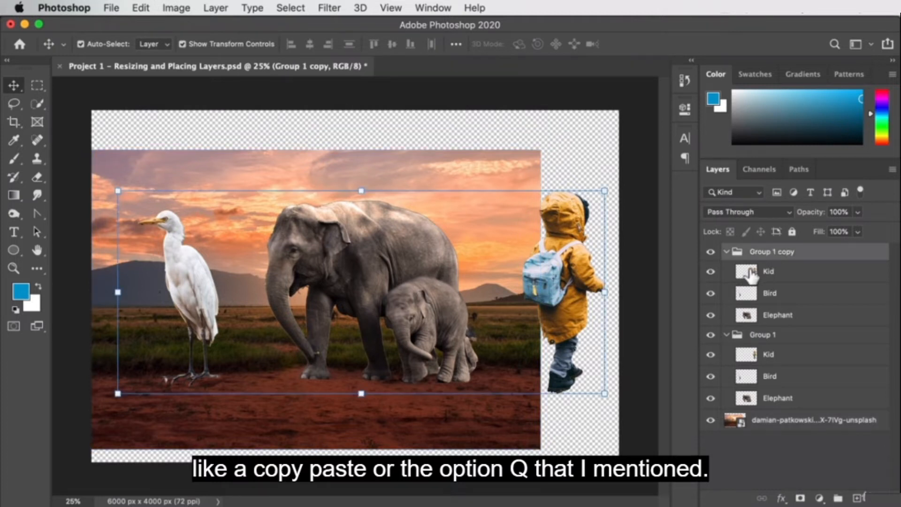
pyautogui.click(726, 252)
pyautogui.click(727, 269)
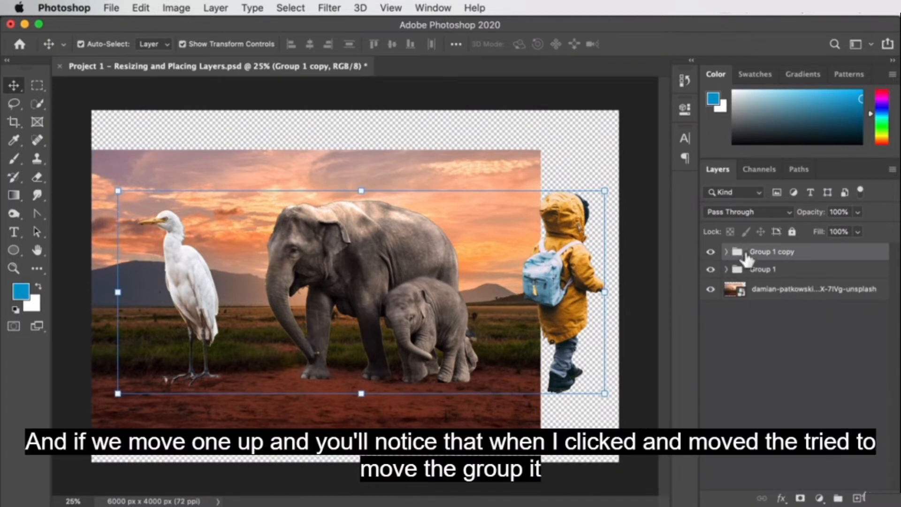
# - Try moving the duplicated kid up the canvas, undo the move, and set the Move tool's auto-select to Group
pyautogui.moveTo(554, 256); pyautogui.dragTo(594, 165)
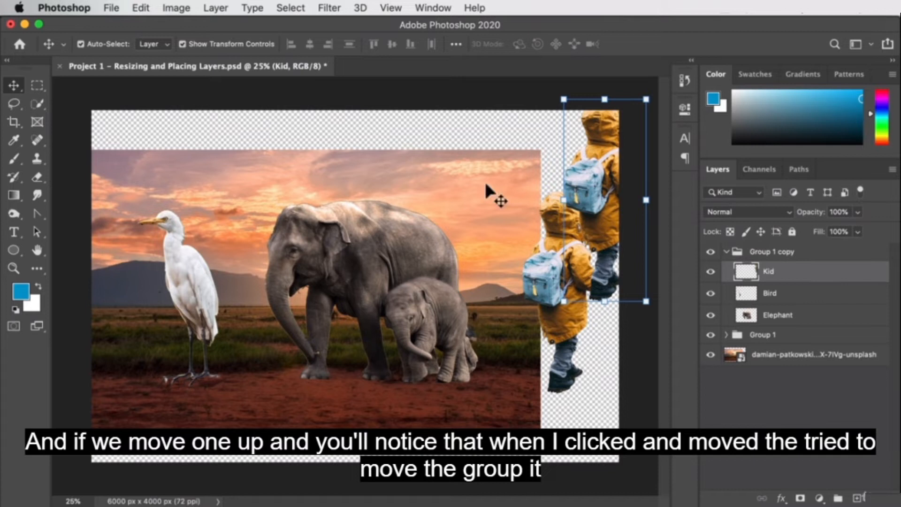
pyautogui.press('super')
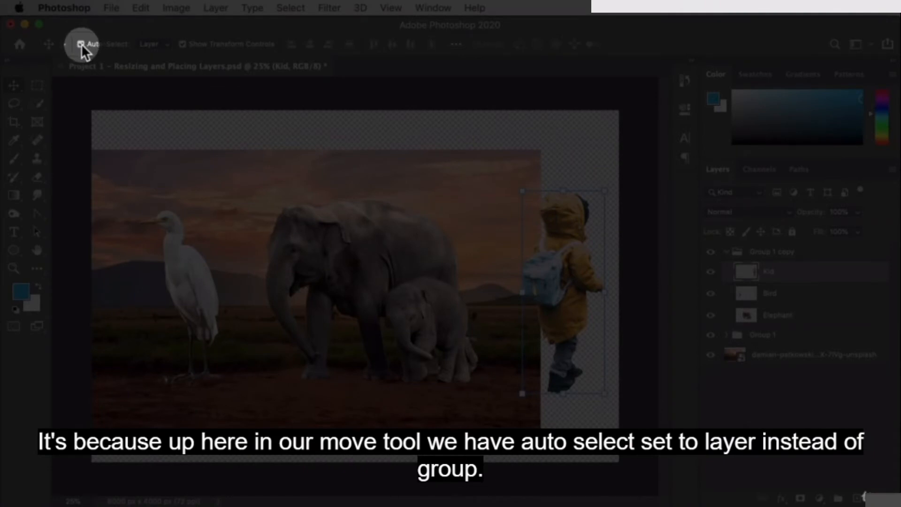
pyautogui.click(142, 45)
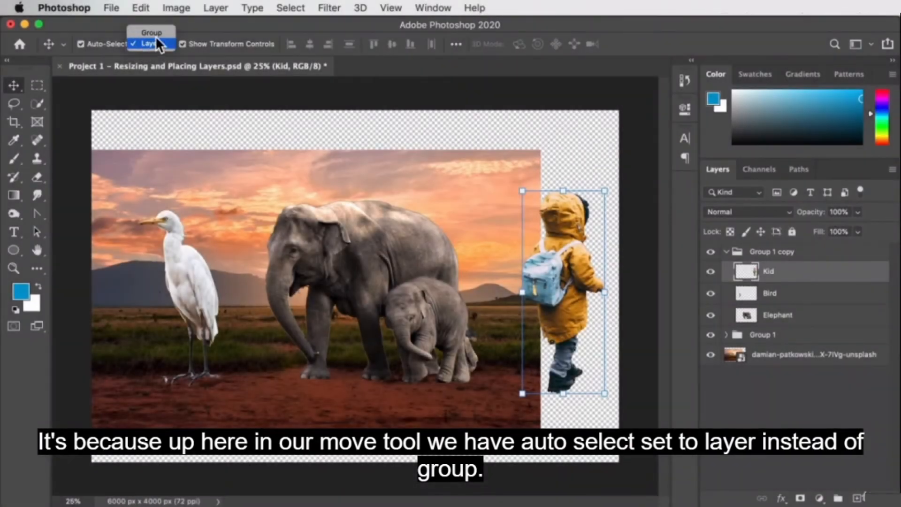
pyautogui.click(158, 33)
pyautogui.click(522, 140)
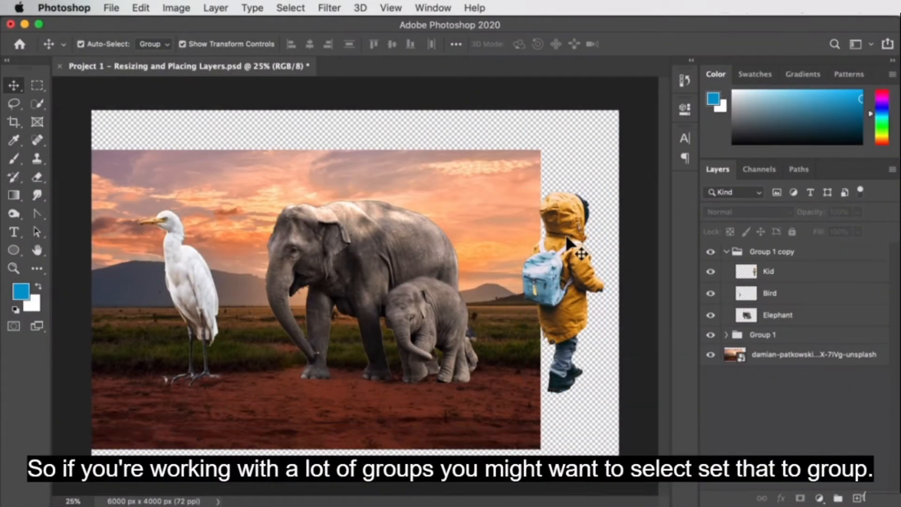
# - Move the whole Group 1 copy up the canvas so its figures stand above the original ones
pyautogui.moveTo(568, 238); pyautogui.dragTo(422, 140)
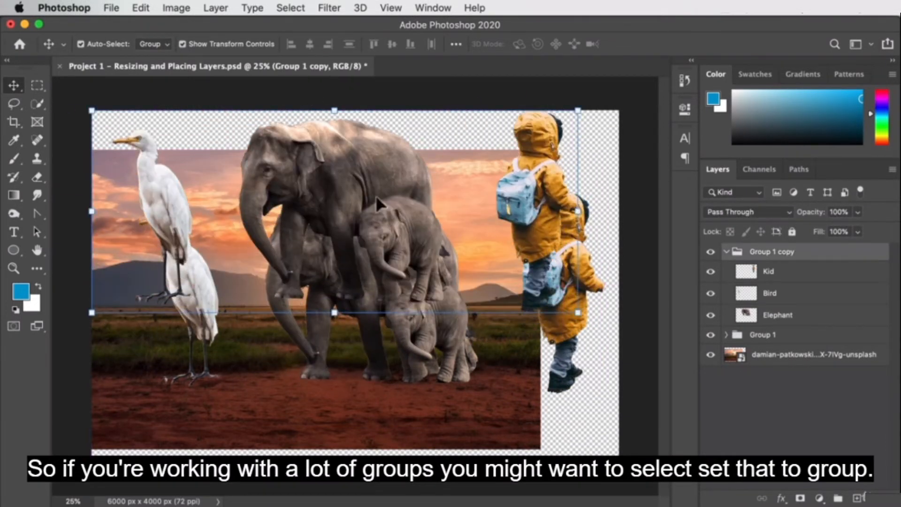
pyautogui.moveTo(341, 215); pyautogui.dragTo(352, 194)
pyautogui.moveTo(547, 151); pyautogui.dragTo(546, 287)
pyautogui.moveTo(350, 308); pyautogui.dragTo(377, 189)
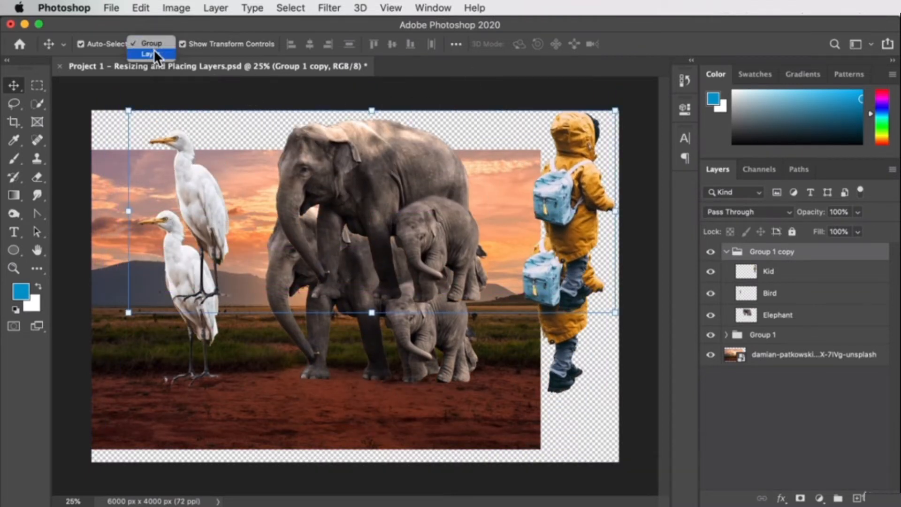
# - Set the Move tool's auto-select to Layer and select the Group 1 copy, leaving Group 1 collapsed
pyautogui.click(154, 52)
pyautogui.click(801, 458)
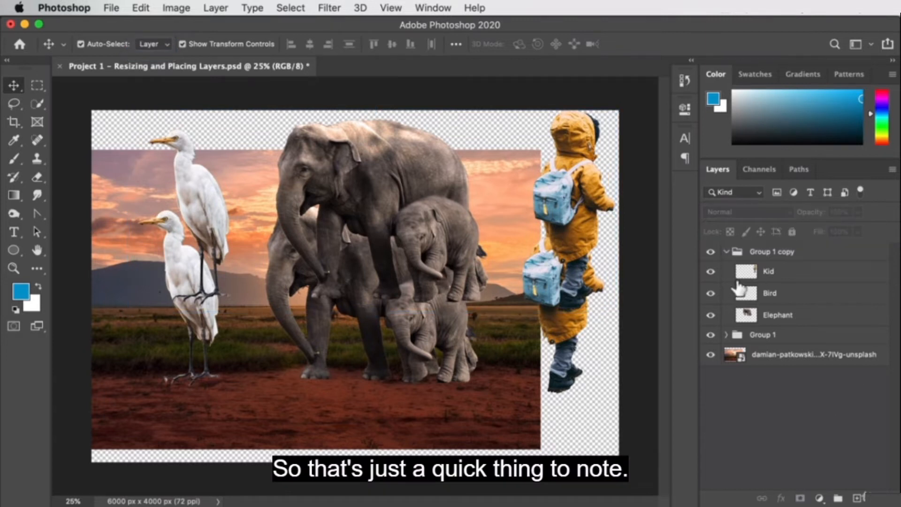
pyautogui.click(740, 253)
pyautogui.click(726, 335)
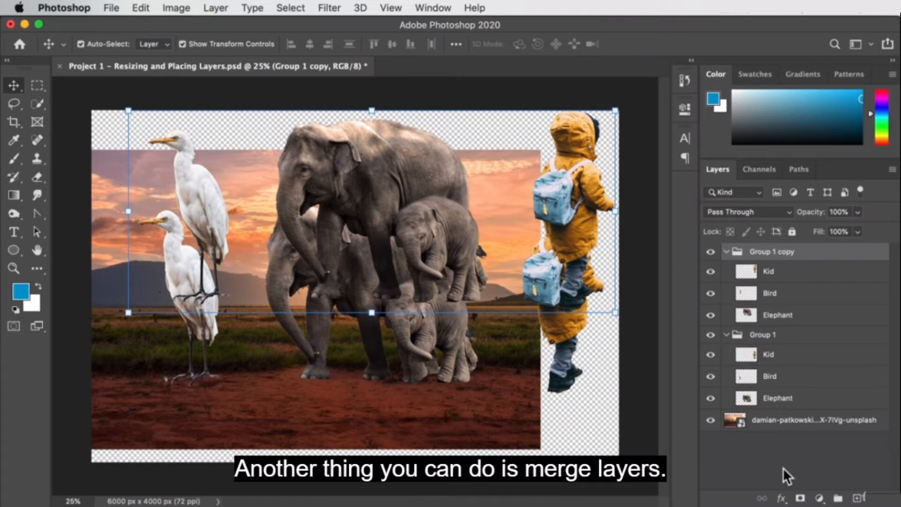
pyautogui.click(726, 334)
# - Move the duplicated kid in front of the upper elephant's head and the duplicated bird over the upper baby elephant
pyautogui.click(565, 171)
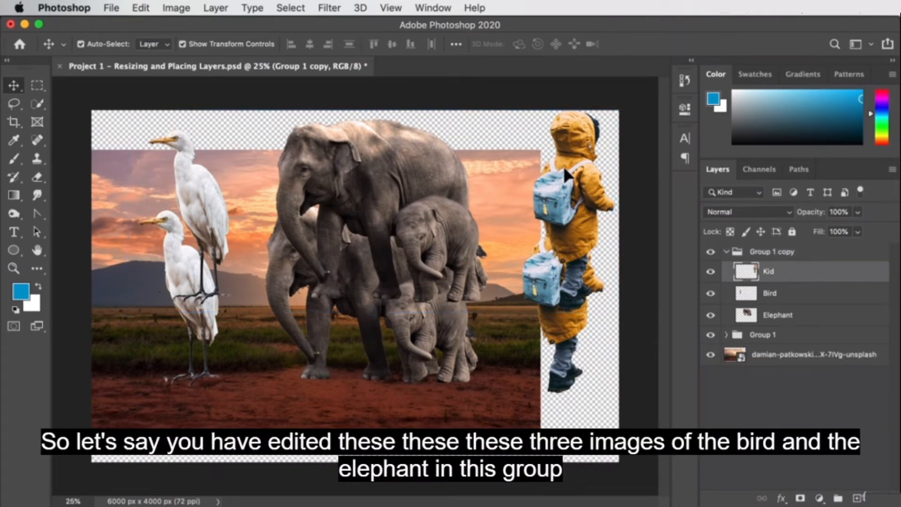
pyautogui.moveTo(548, 181); pyautogui.dragTo(237, 196)
pyautogui.moveTo(98, 181); pyautogui.dragTo(405, 130)
pyautogui.click(215, 128)
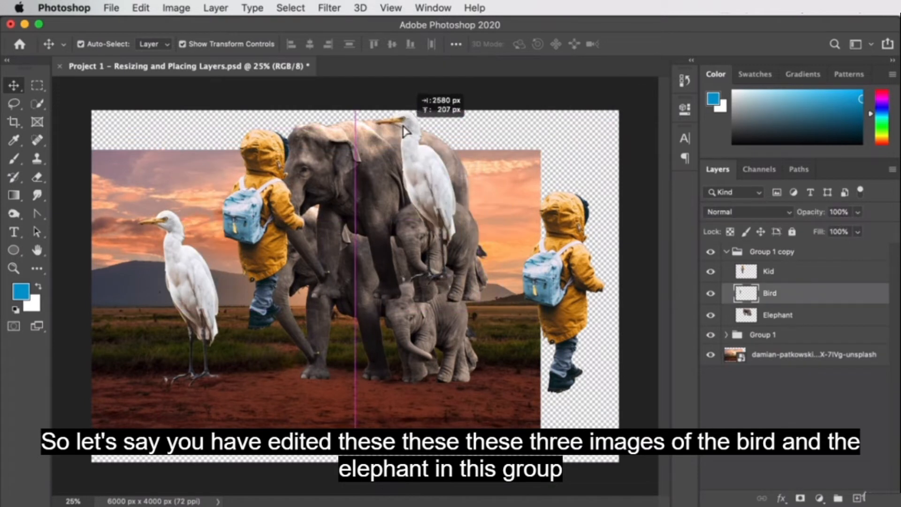
# - Rename the Group 1 copy to "Group 2"
pyautogui.doubleClick(770, 253)
pyautogui.write('G')
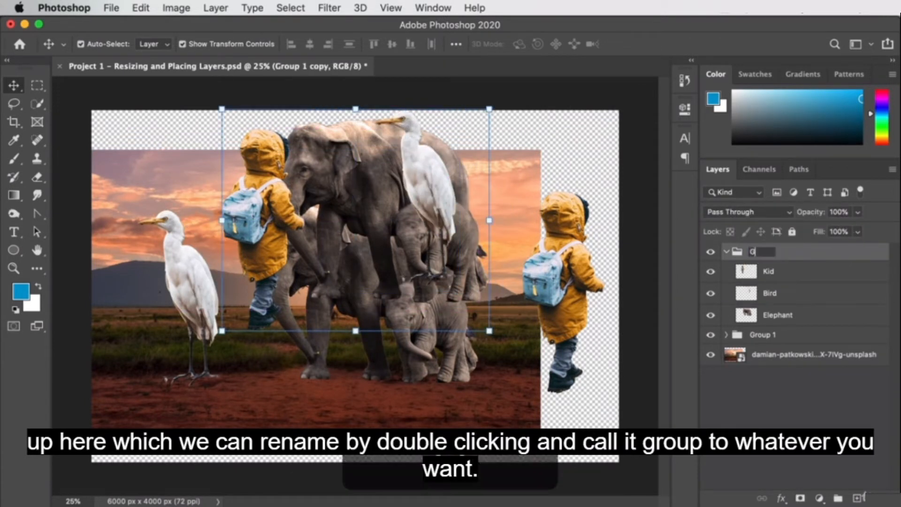
pyautogui.write('roup 2')
pyautogui.press('Return')
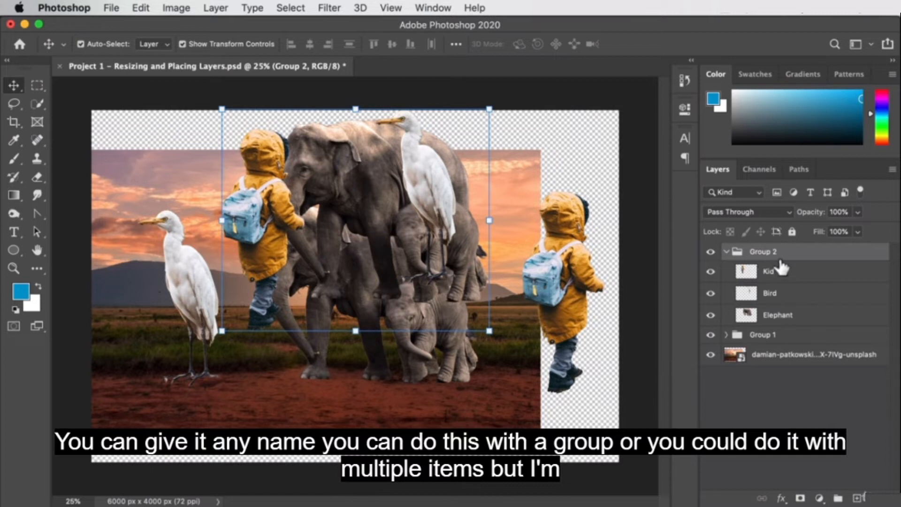
# - Convert Group 2 to a smart object and move it down onto the lower part of the sunset background
pyautogui.click(781, 268)
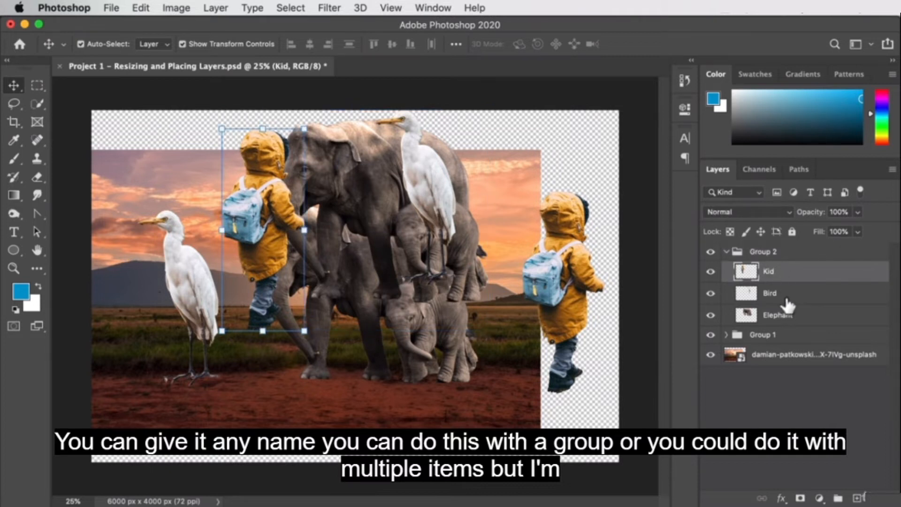
pyautogui.click(772, 256)
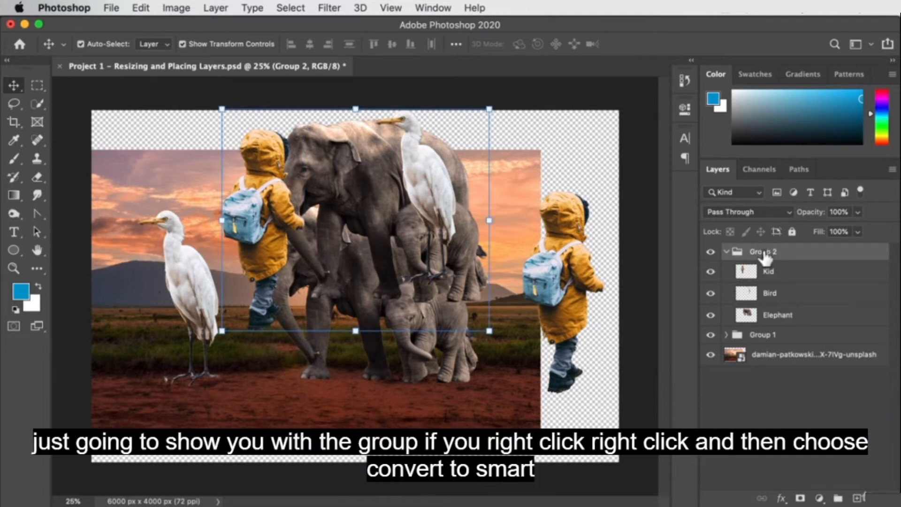
pyautogui.rightClick(763, 251)
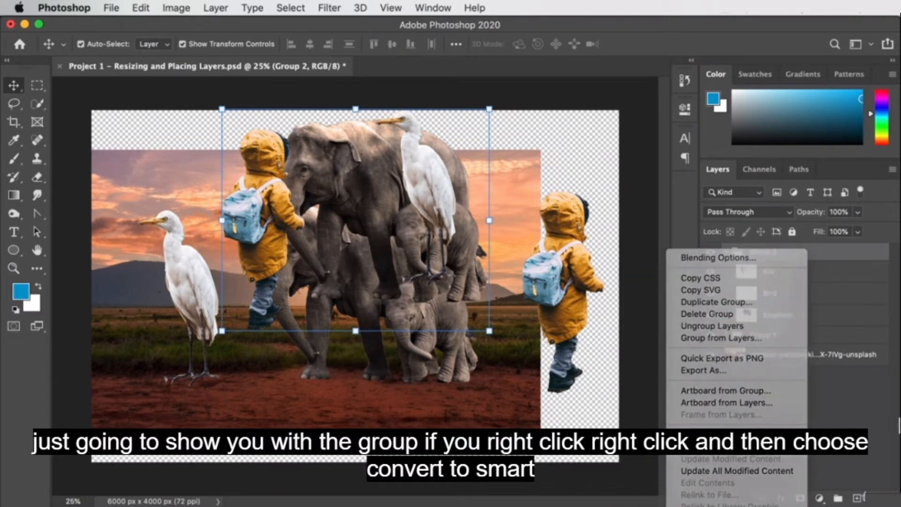
pyautogui.click(718, 435)
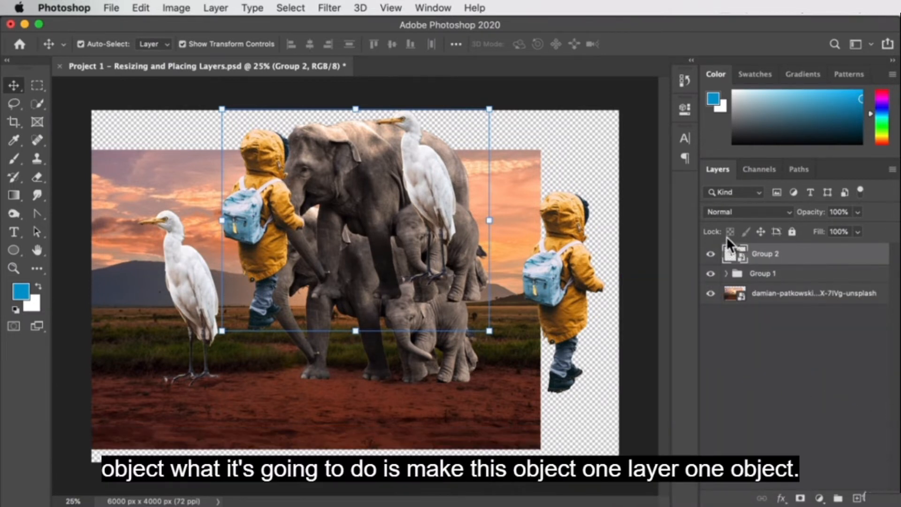
pyautogui.moveTo(320, 183); pyautogui.dragTo(365, 334)
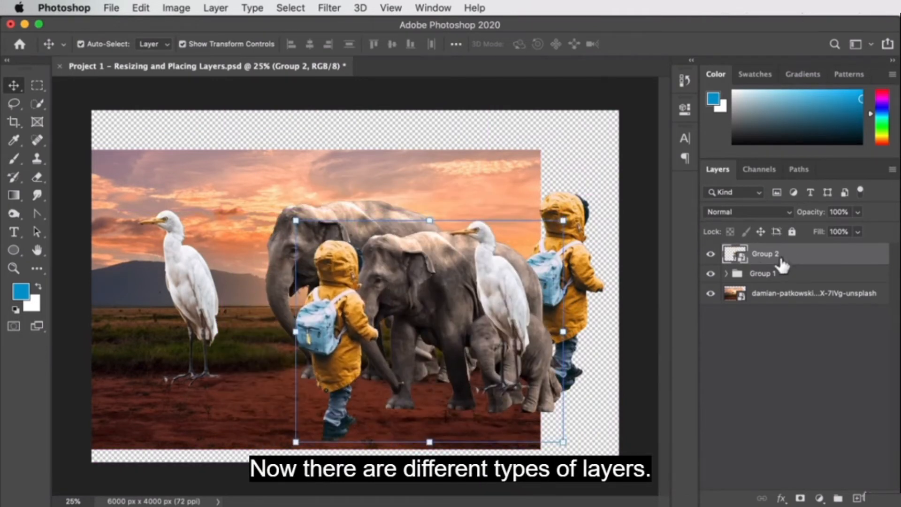
# - Enlarge the Group 2 smart object to about 133% and place it over the right part of the sunset background
pyautogui.rightClick(779, 255)
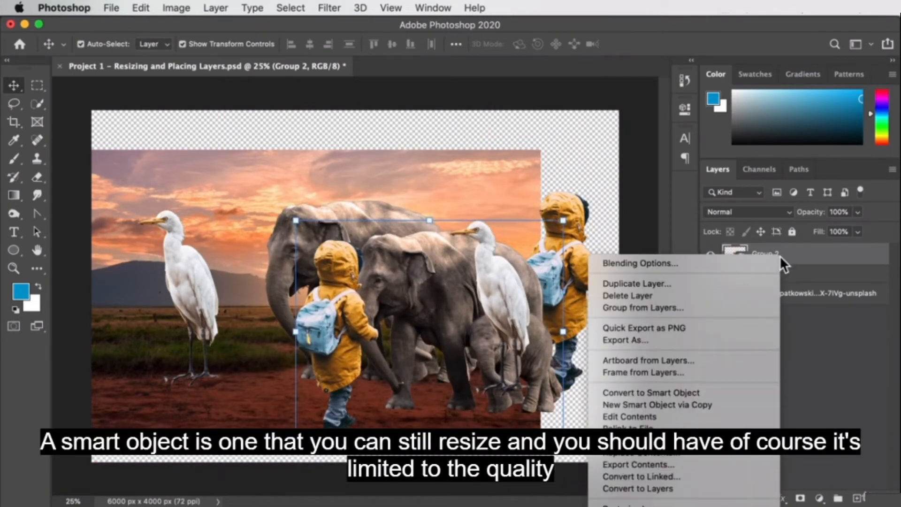
pyautogui.click(423, 337)
pyautogui.moveTo(564, 220); pyautogui.dragTo(735, 107)
pyautogui.moveTo(534, 184); pyautogui.dragTo(419, 210)
pyautogui.moveTo(606, 117); pyautogui.dragTo(540, 168)
pyautogui.moveTo(359, 238); pyautogui.dragTo(439, 216)
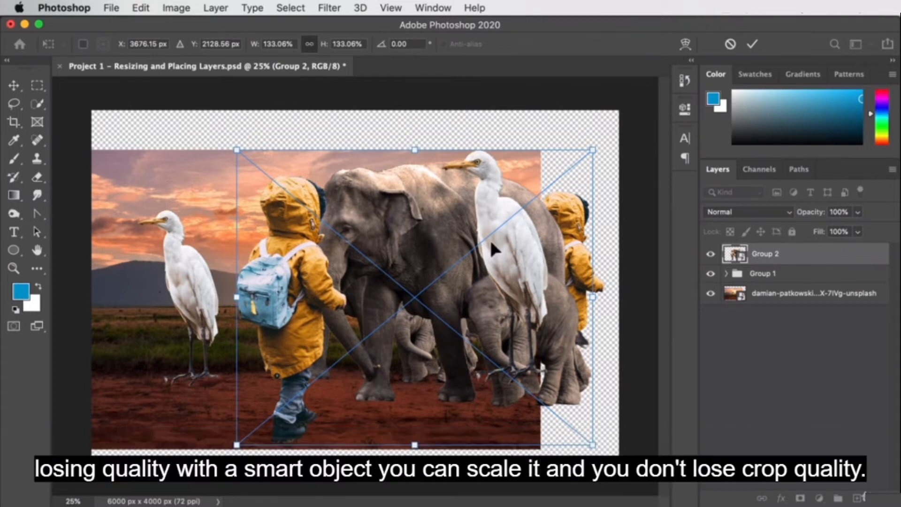
pyautogui.moveTo(530, 242); pyautogui.dragTo(500, 242)
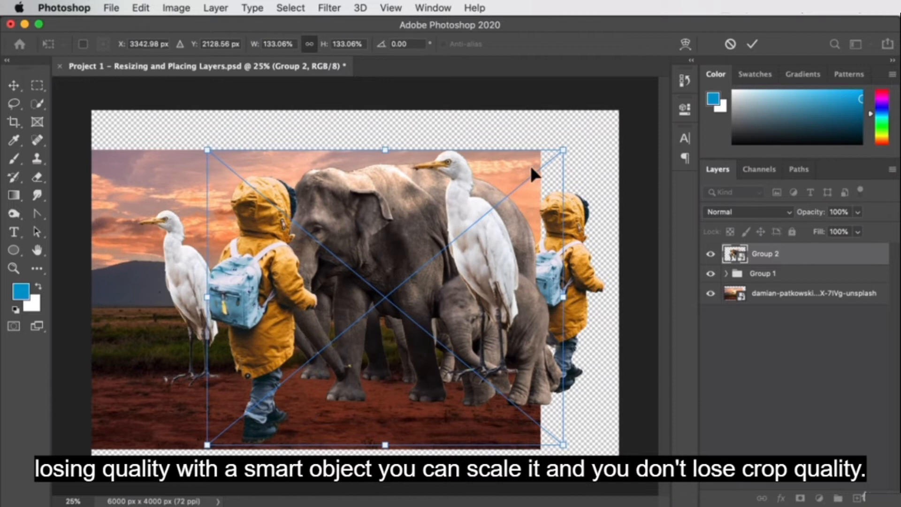
# - Scale the Group 2 smart object further to about 142% and shift it up past the background's upper edge
pyautogui.moveTo(564, 151); pyautogui.dragTo(636, 90)
pyautogui.moveTo(476, 167); pyautogui.dragTo(468, 171)
pyautogui.moveTo(626, 96); pyautogui.dragTo(574, 147)
pyautogui.moveTo(402, 225); pyautogui.dragTo(416, 212)
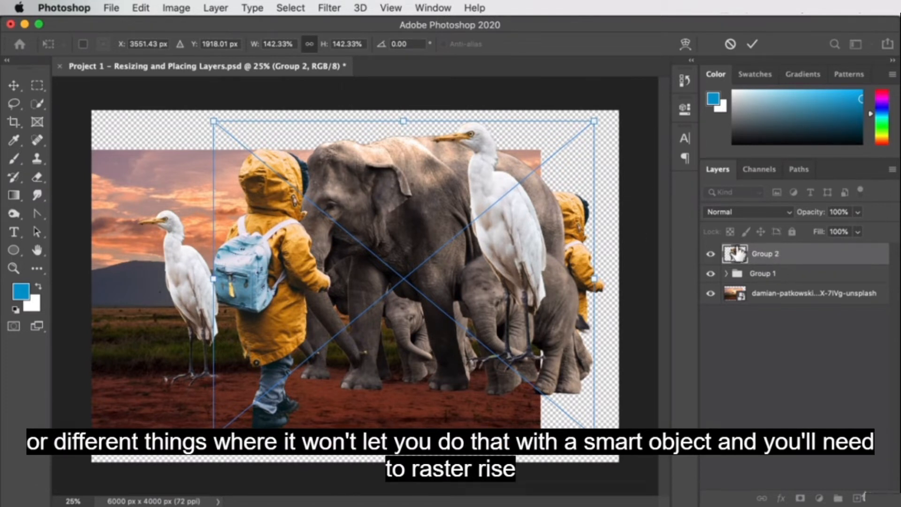
# - Rasterize the Group 2 smart object and shrink it to about 23% of its size
pyautogui.rightClick(806, 254)
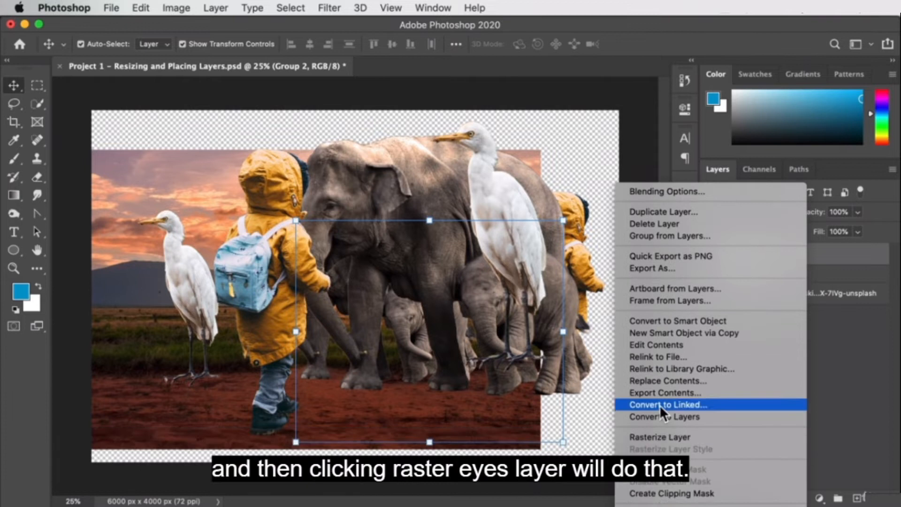
pyautogui.click(661, 432)
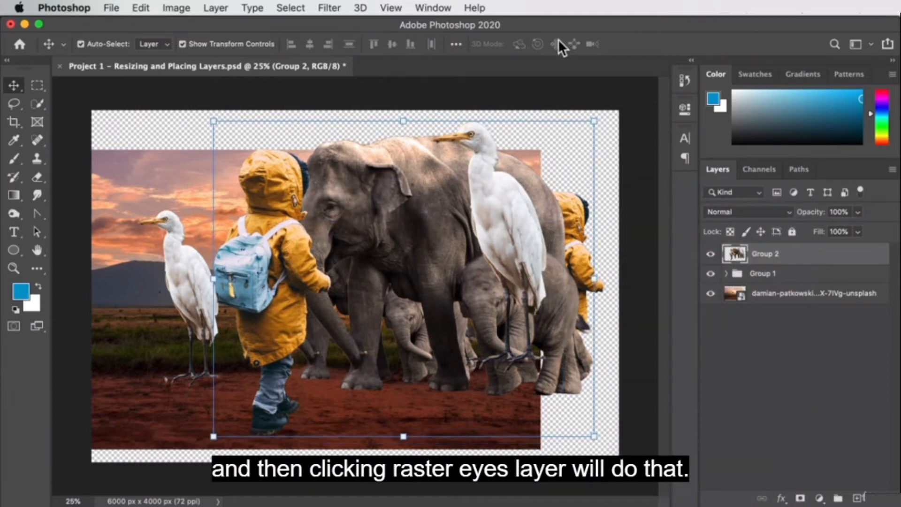
pyautogui.moveTo(593, 121); pyautogui.dragTo(350, 233)
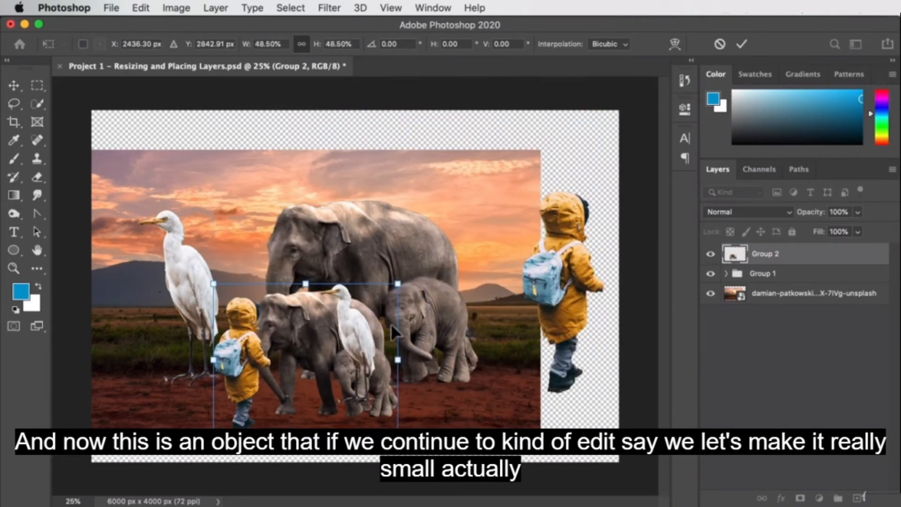
pyautogui.moveTo(398, 284); pyautogui.dragTo(300, 365)
pyautogui.press('Return')
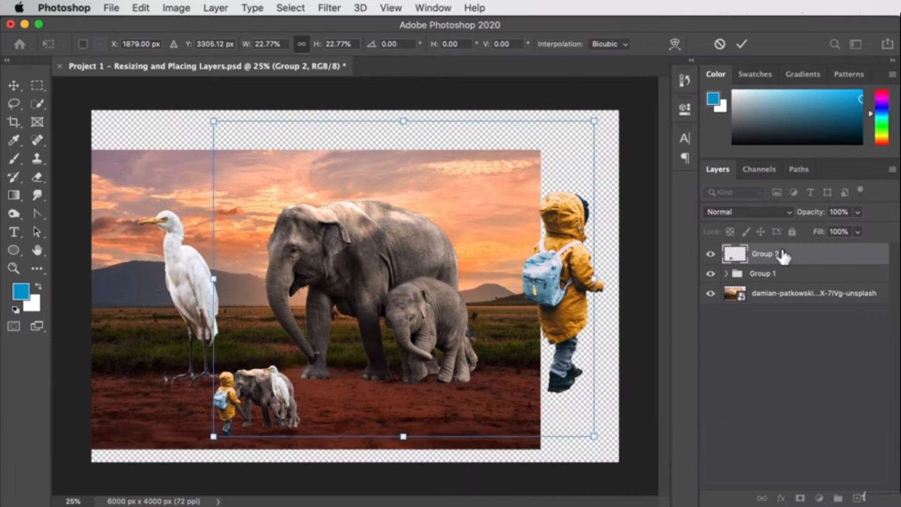
# - Undo the shrinking and rasterizing of Group 2
pyautogui.rightClick(781, 249)
pyautogui.press('Escape')
pyautogui.press('super+z')
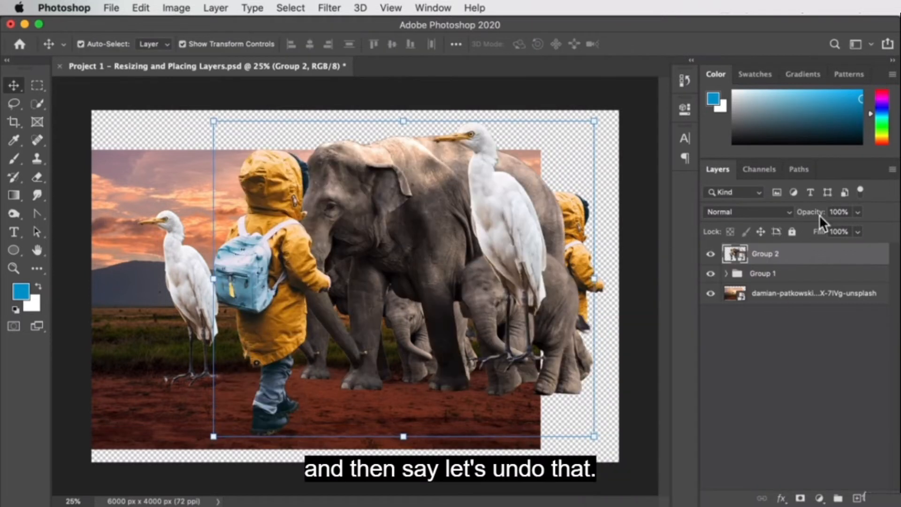
# - Shrink the Group 2 smart object to a tiny figure near the background's lower edge and rasterize it
pyautogui.moveTo(599, 121); pyautogui.dragTo(268, 392)
pyautogui.press('Return')
pyautogui.rightClick(783, 248)
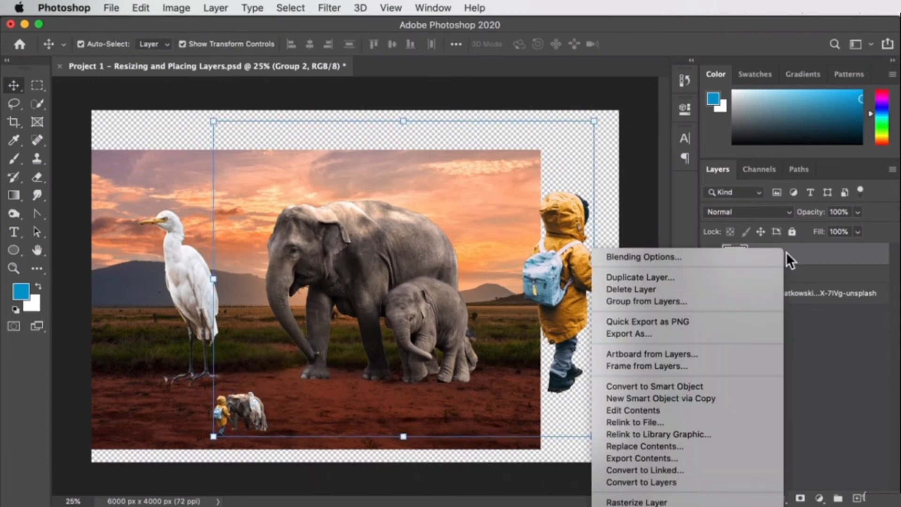
pyautogui.click(674, 501)
# - Enlarge the rasterized Group 2 to about 776% and reposition it over the elephants to check its quality
pyautogui.press('super+t')
pyautogui.moveTo(268, 392); pyautogui.dragTo(680, 119)
pyautogui.moveTo(536, 186); pyautogui.dragTo(494, 221)
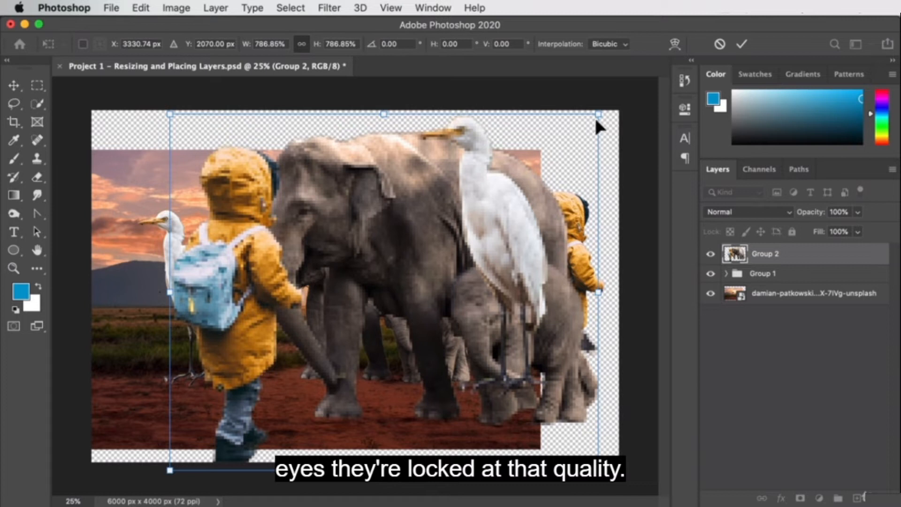
pyautogui.moveTo(600, 114)
pyautogui.mouseDown()
pyautogui.moveTo(634, 76)
pyautogui.moveTo(533, 147)
pyautogui.moveTo(593, 120)
pyautogui.mouseUp()
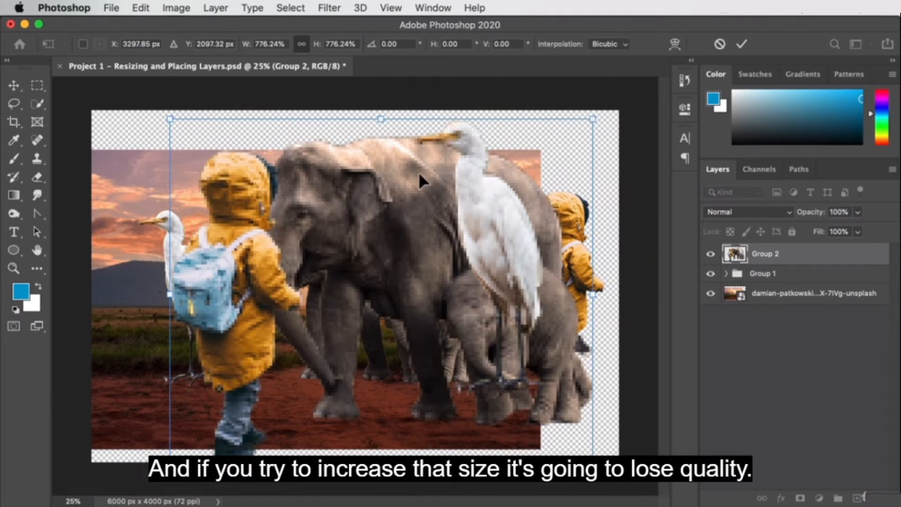
pyautogui.moveTo(419, 175); pyautogui.dragTo(449, 176)
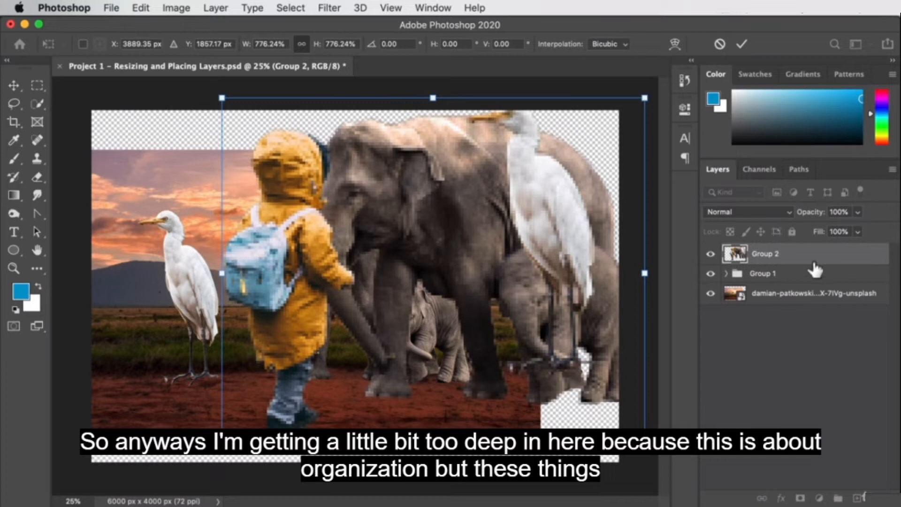
pyautogui.moveTo(620, 248); pyautogui.dragTo(579, 267)
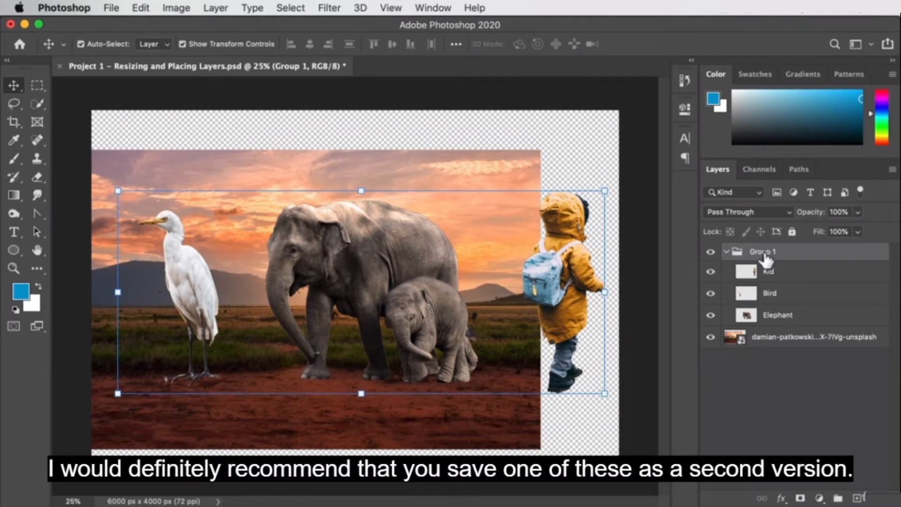
# - Move the kid in front of the large elephant and the bird over the baby elephant
pyautogui.click(413, 149)
pyautogui.moveTo(554, 240); pyautogui.dragTo(362, 263)
pyautogui.moveTo(178, 251); pyautogui.dragTo(425, 212)
pyautogui.moveTo(371, 267)
pyautogui.mouseDown()
pyautogui.moveTo(323, 262)
pyautogui.moveTo(370, 268)
pyautogui.mouseUp()
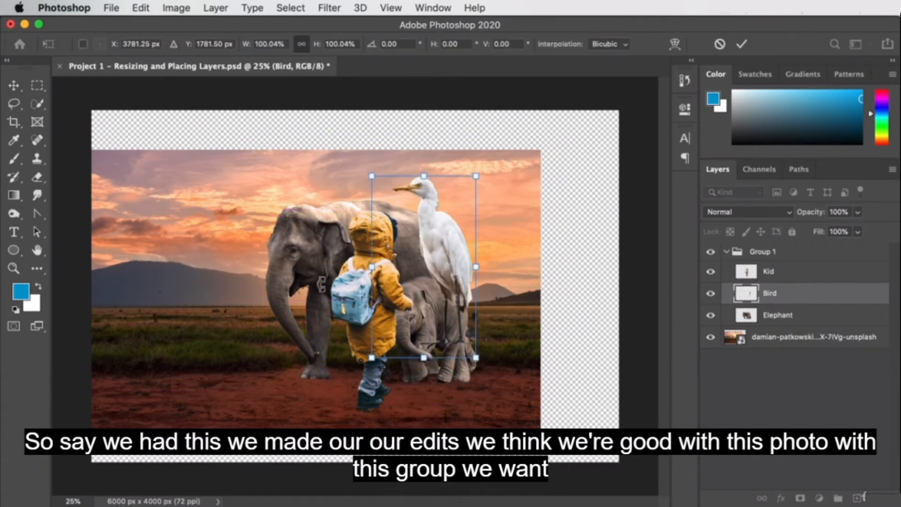
pyautogui.press('Return')
# - Copy and paste Group 1 and convert the pasted copy to a smart object
pyautogui.click(808, 254)
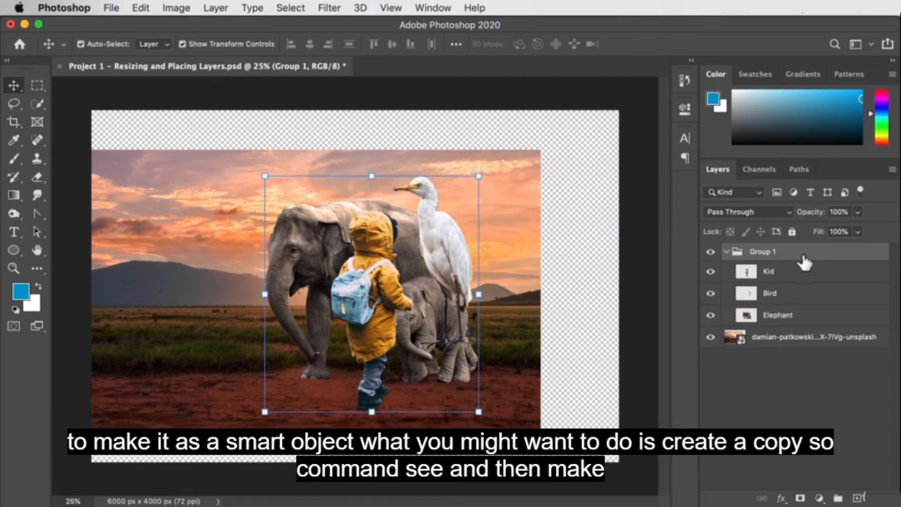
pyautogui.press('super+c')
pyautogui.press('super+v')
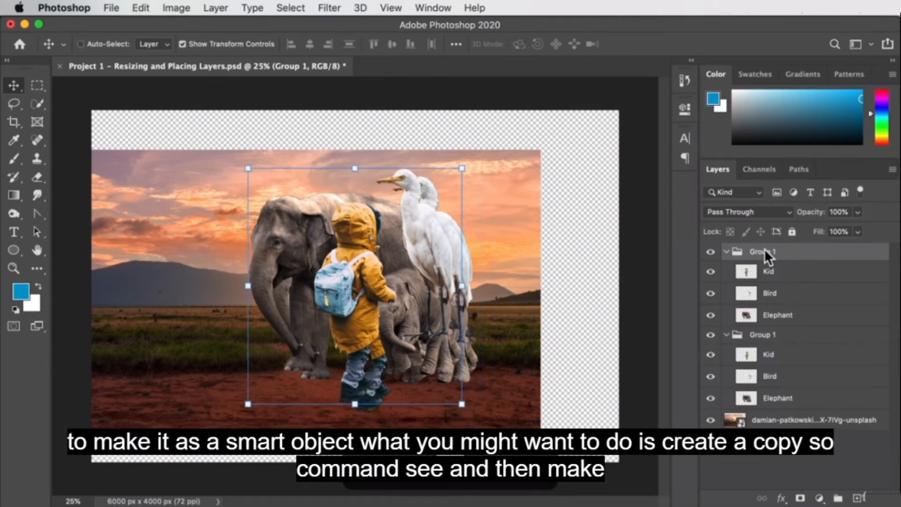
pyautogui.rightClick(765, 251)
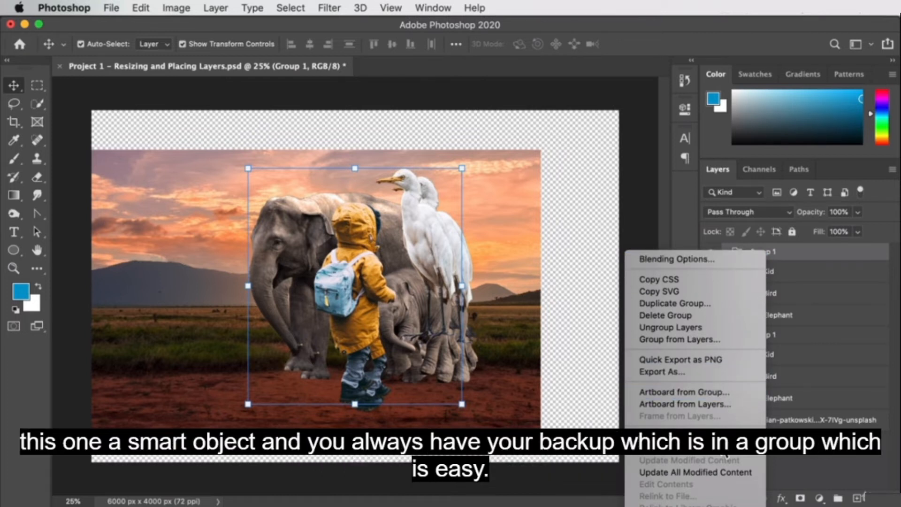
pyautogui.click(681, 436)
# - Move the smart object past the background's right edge and collapse the original Group 1
pyautogui.moveTo(323, 291); pyautogui.dragTo(574, 247)
pyautogui.click(735, 274)
pyautogui.click(726, 273)
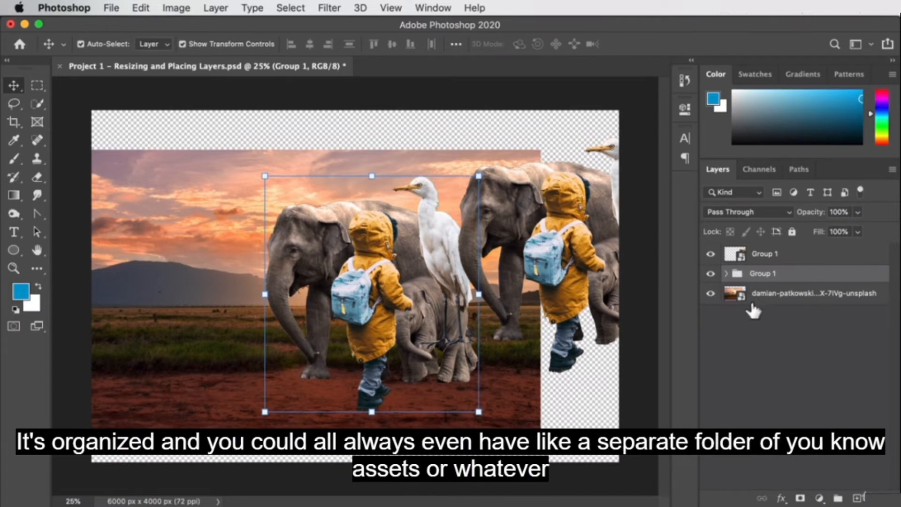
# - Create a new group named "Assets" and place the original Group 1 inside it
pyautogui.click(838, 499)
pyautogui.doubleClick(764, 274)
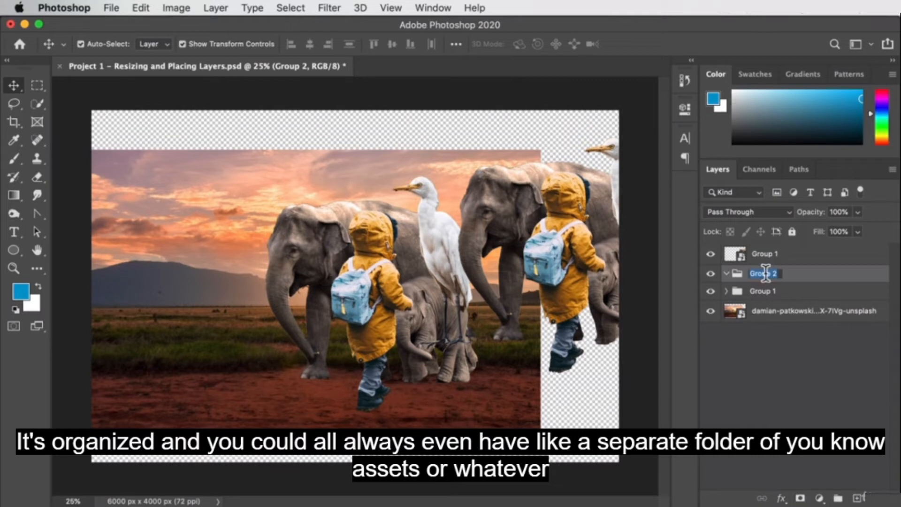
pyautogui.write('Assets')
pyautogui.press('Return')
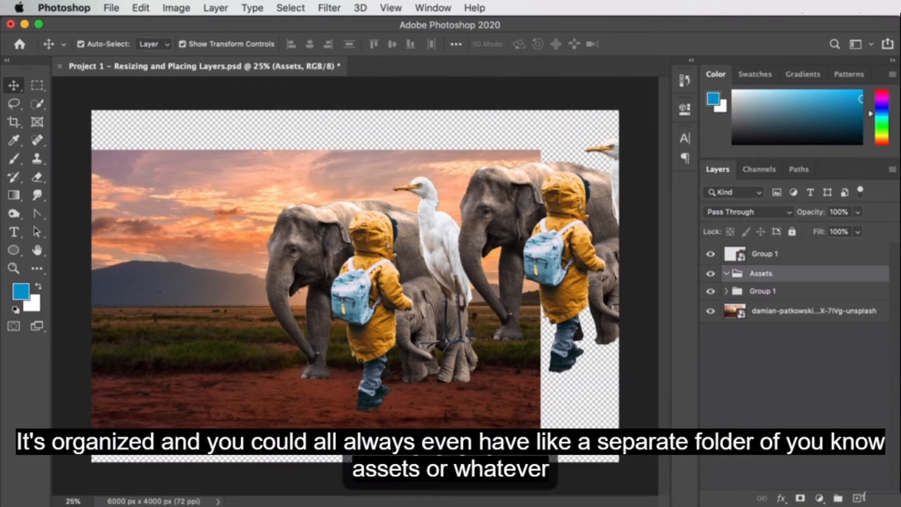
pyautogui.moveTo(738, 292); pyautogui.dragTo(745, 275)
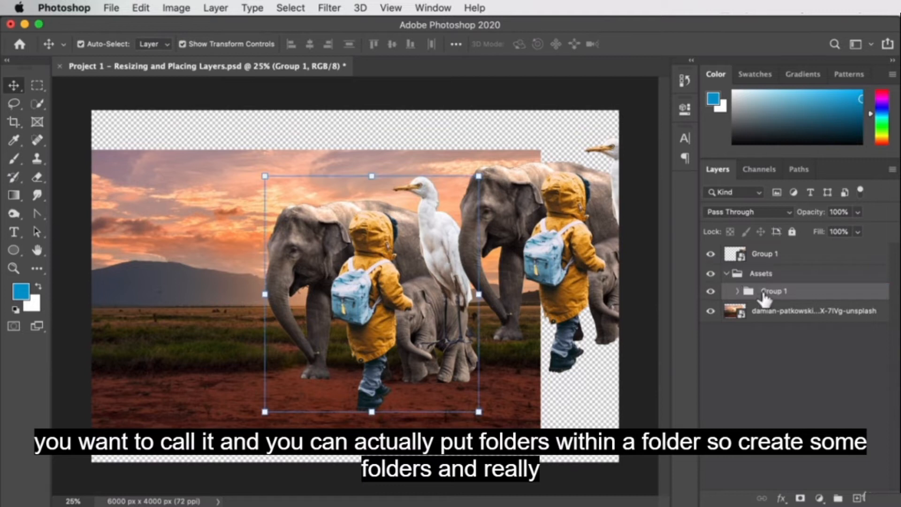
# - Collapse the Assets group and move the Group 1 smart object over the left part of the sunset background
pyautogui.click(738, 291)
pyautogui.click(738, 292)
pyautogui.click(726, 273)
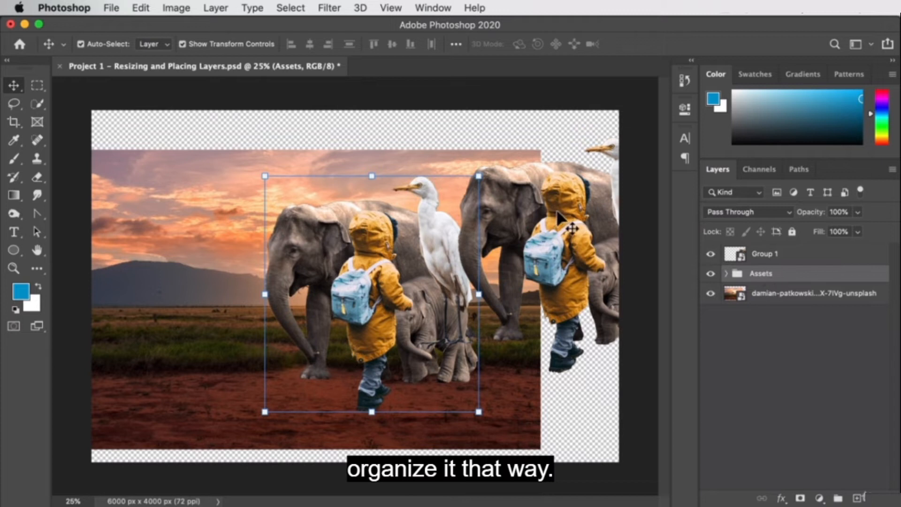
pyautogui.moveTo(594, 239); pyautogui.dragTo(244, 232)
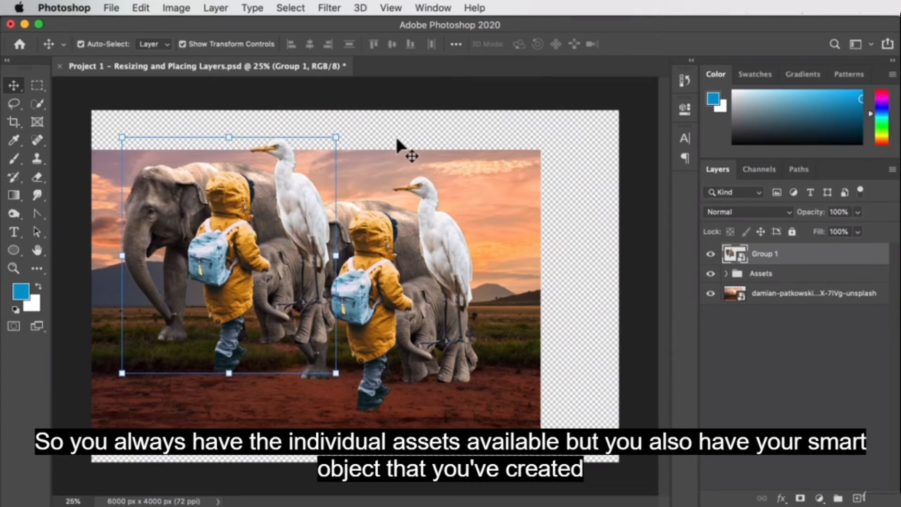
pyautogui.moveTo(209, 195); pyautogui.dragTo(230, 195)
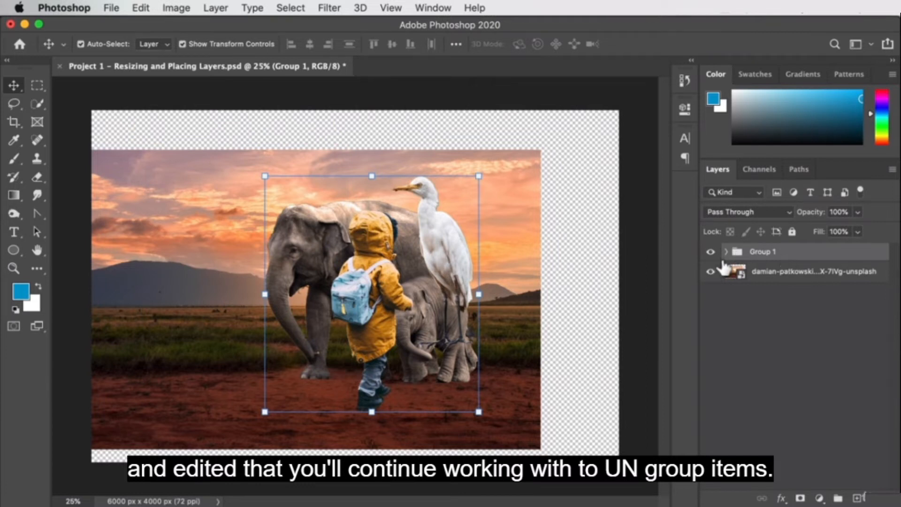
# - Ungroup Group 1 and group its Kid, Bird and Elephant layers again
pyautogui.click(727, 253)
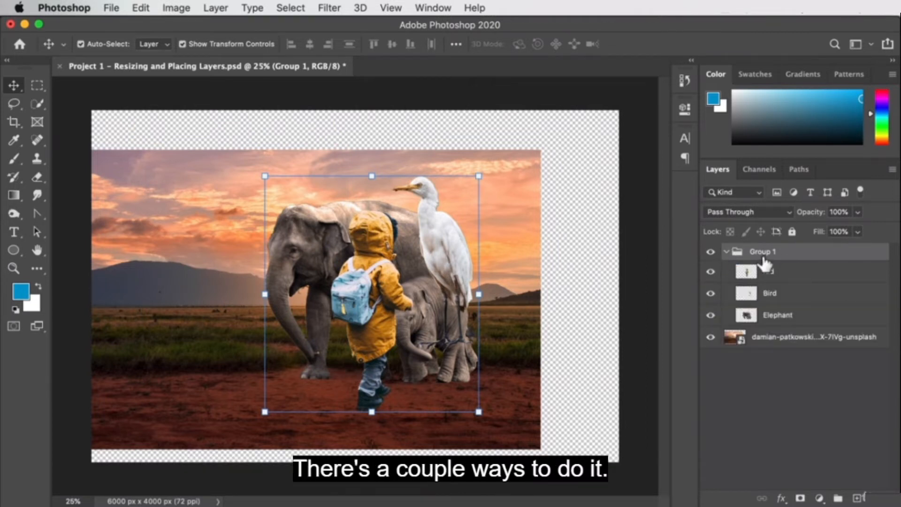
pyautogui.rightClick(768, 255)
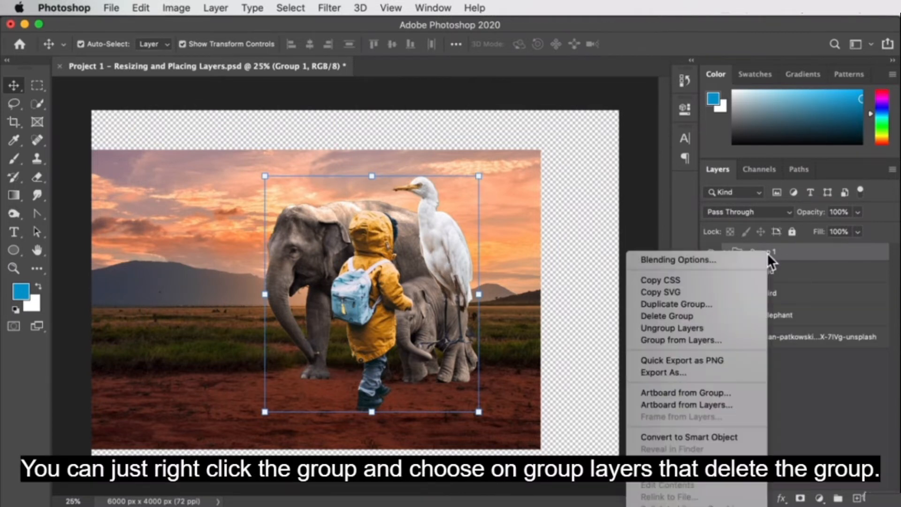
pyautogui.click(705, 329)
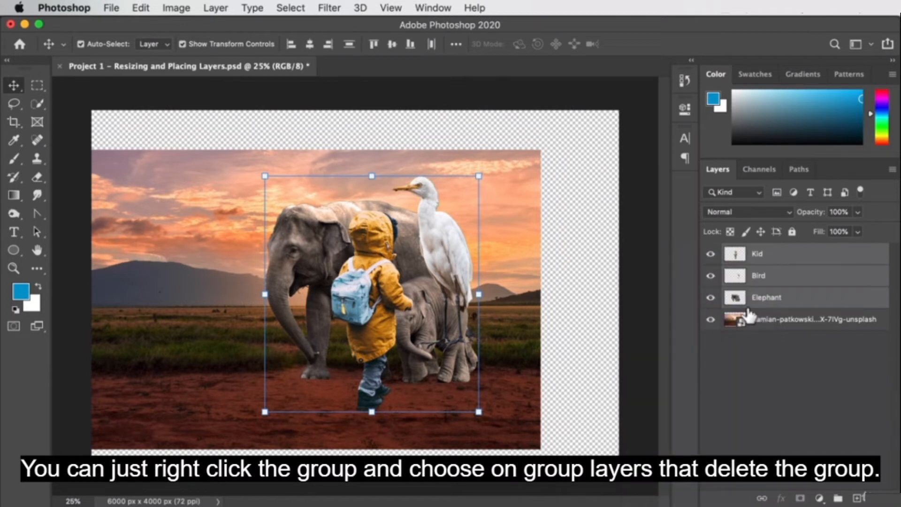
pyautogui.press('super+g')
# - Move the Kid, Bird and Elephant layers out of Group 1 and delete the emptied group
pyautogui.click(769, 273)
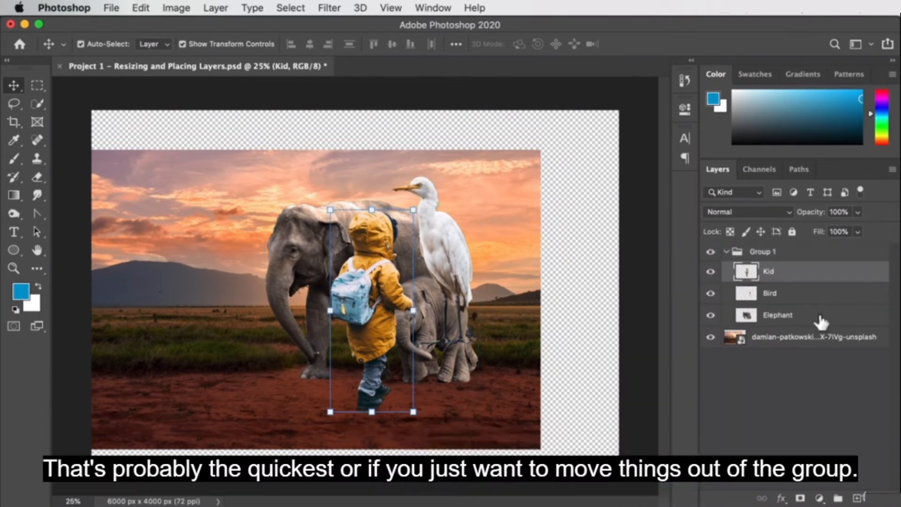
pyautogui.keyDown('shift'); pyautogui.click(774, 324); pyautogui.keyUp('shift')
pyautogui.moveTo(780, 323); pyautogui.dragTo(841, 343)
pyautogui.click(768, 251)
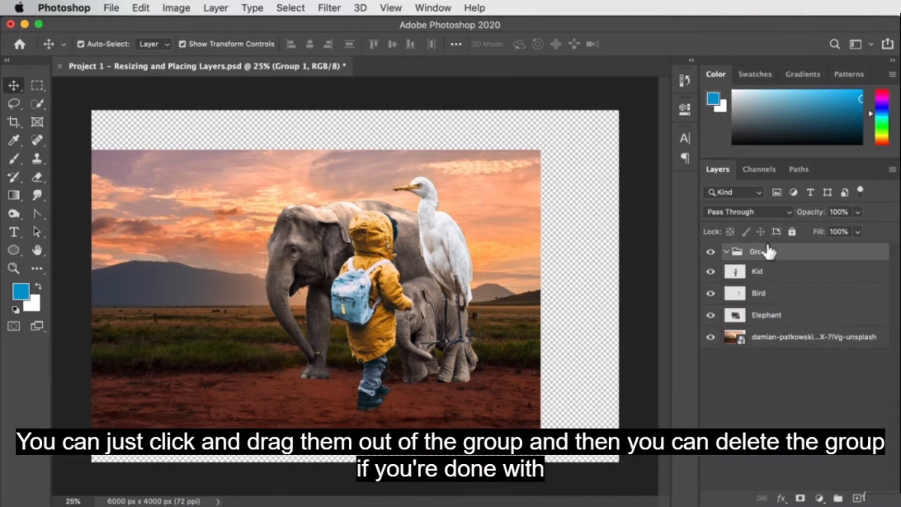
pyautogui.press('BackSpace')
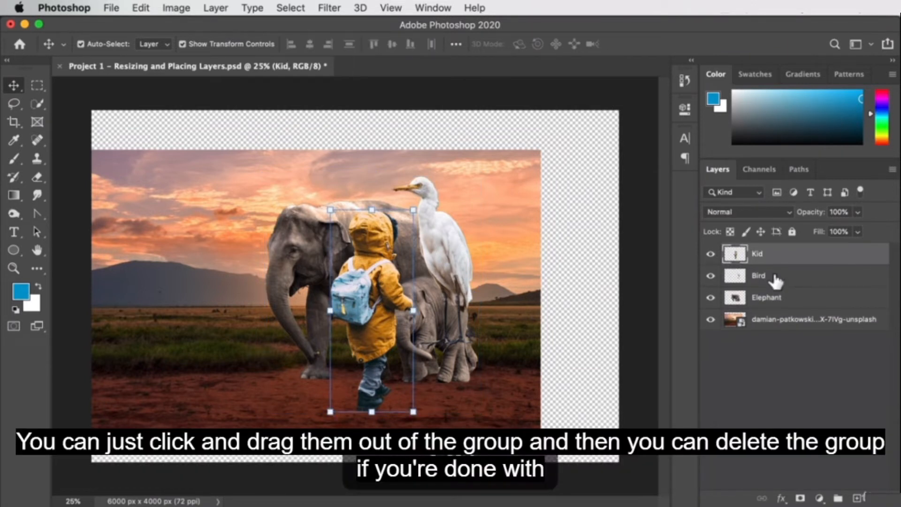
# - Merge the Kid and Bird layers into one layer
pyautogui.rightClick(780, 260)
pyautogui.press('Escape')
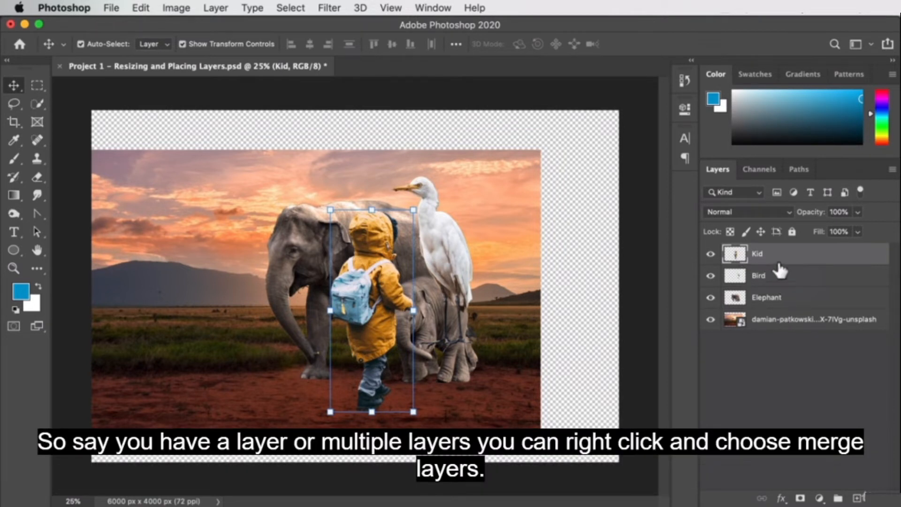
pyautogui.keyDown('shift'); pyautogui.click(777, 273); pyautogui.keyUp('shift')
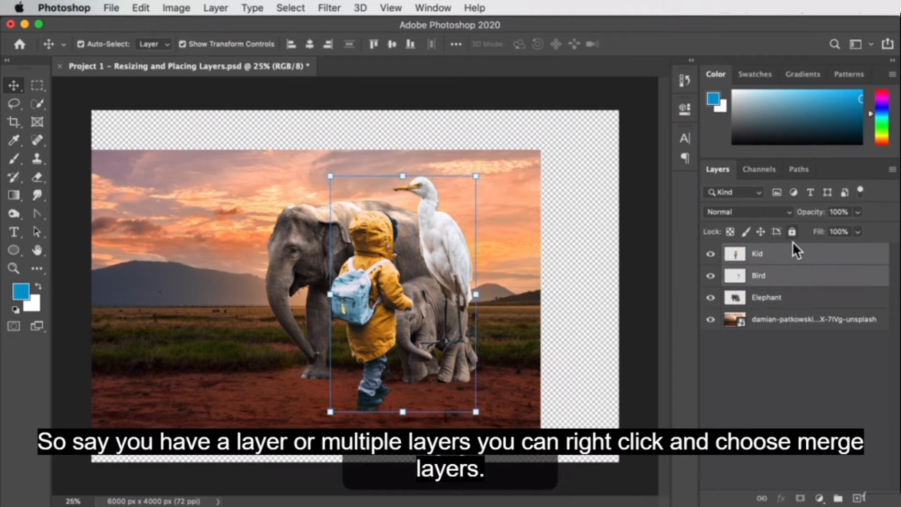
pyautogui.rightClick(776, 277)
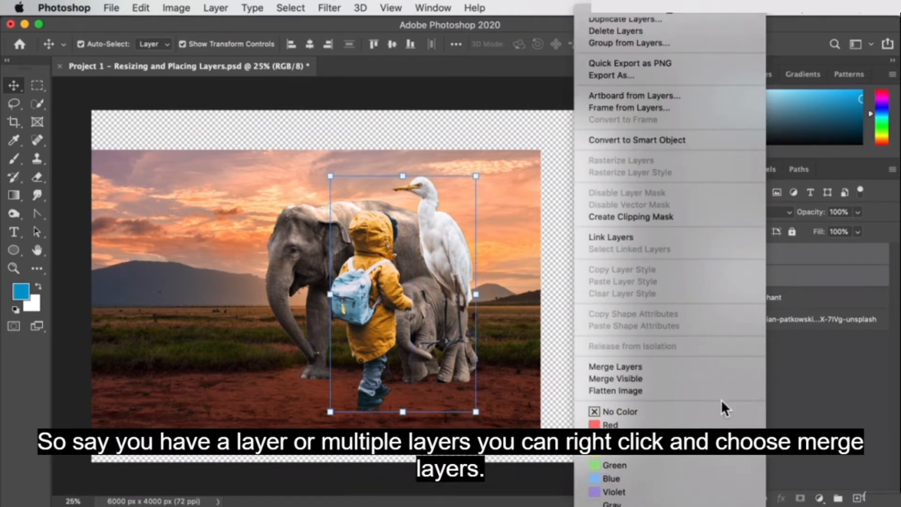
pyautogui.click(683, 367)
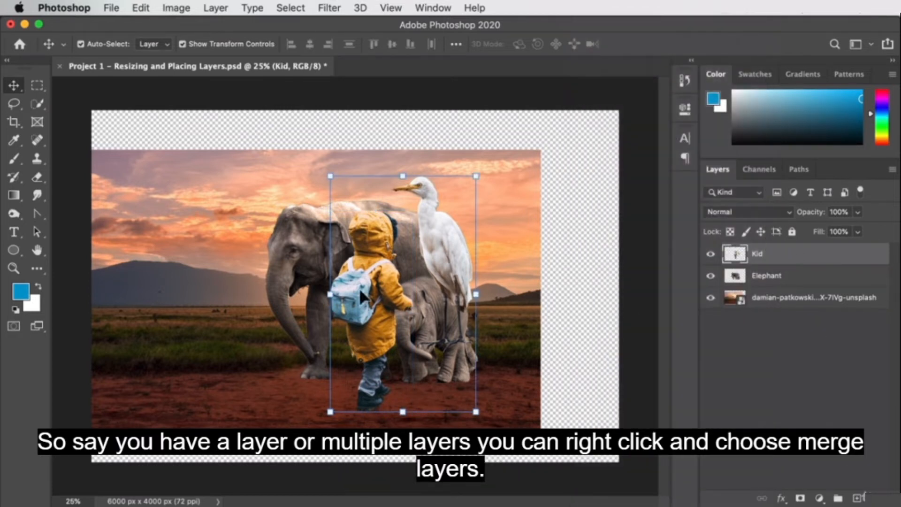
# - Reposition the Elephant layer, the sunset background and the merged Kid layer separately to test the merge
pyautogui.moveTo(399, 225); pyautogui.dragTo(209, 232)
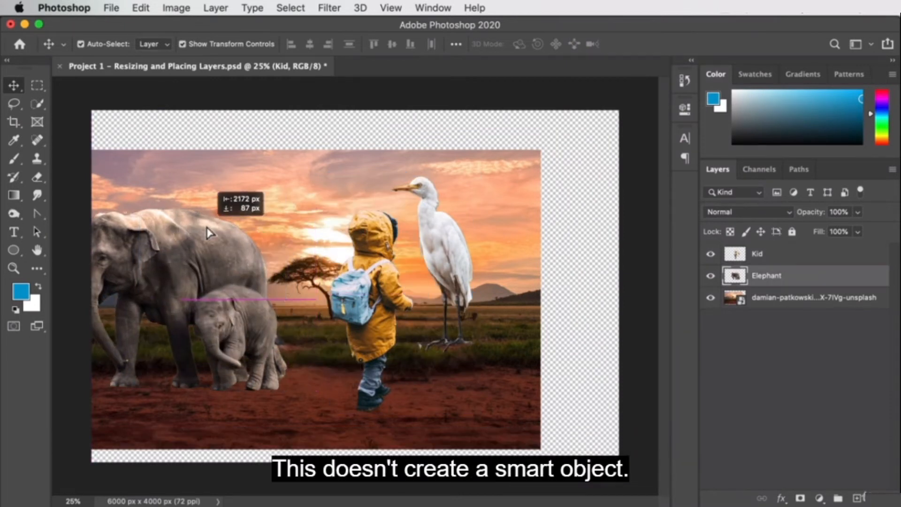
pyautogui.moveTo(381, 206); pyautogui.dragTo(555, 251)
pyautogui.moveTo(244, 245); pyautogui.dragTo(333, 257)
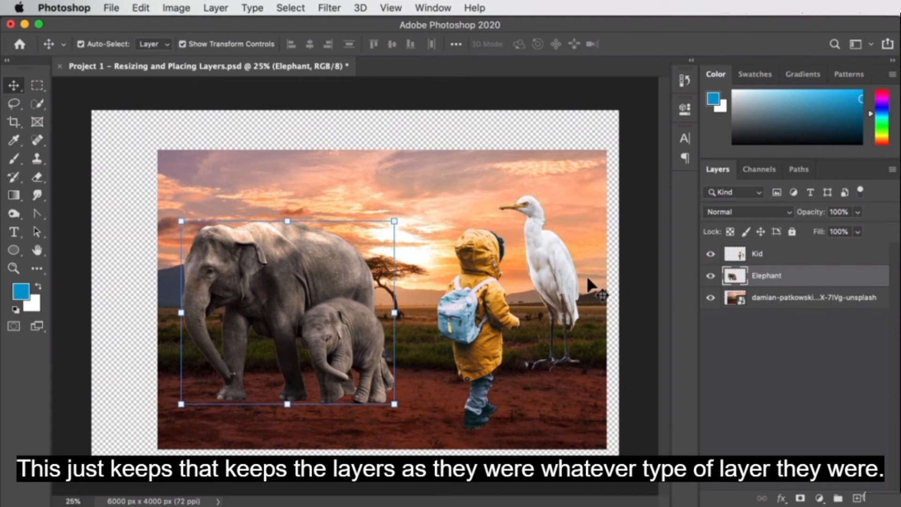
pyautogui.moveTo(575, 277); pyautogui.dragTo(662, 208)
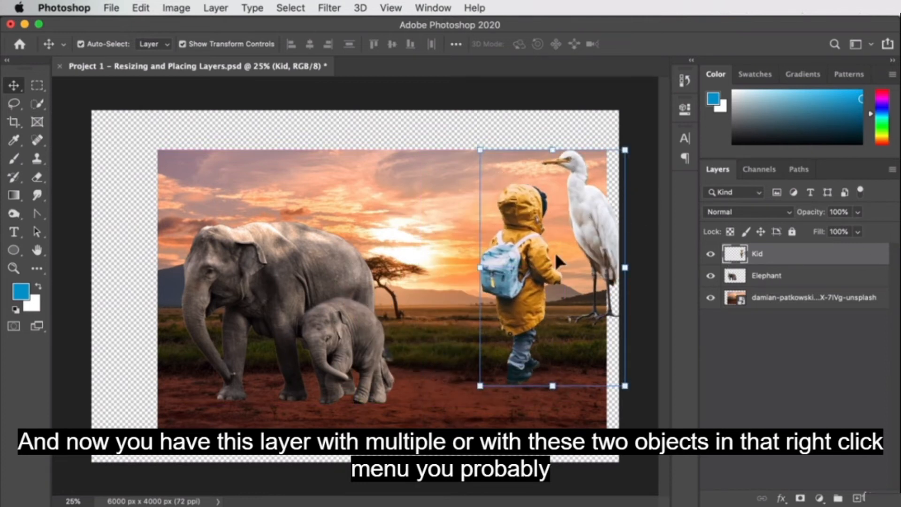
# - Undo the layer moves and the merge, restoring separate Kid and Bird layers
pyautogui.press('super+z')
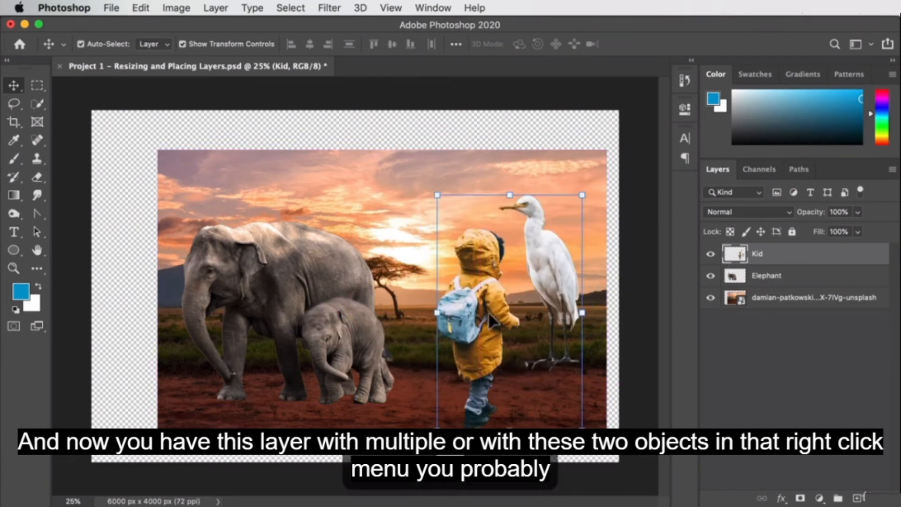
pyautogui.press('super+z')
pyautogui.press('super+z')
pyautogui.press('super+z')
pyautogui.press('super+z')
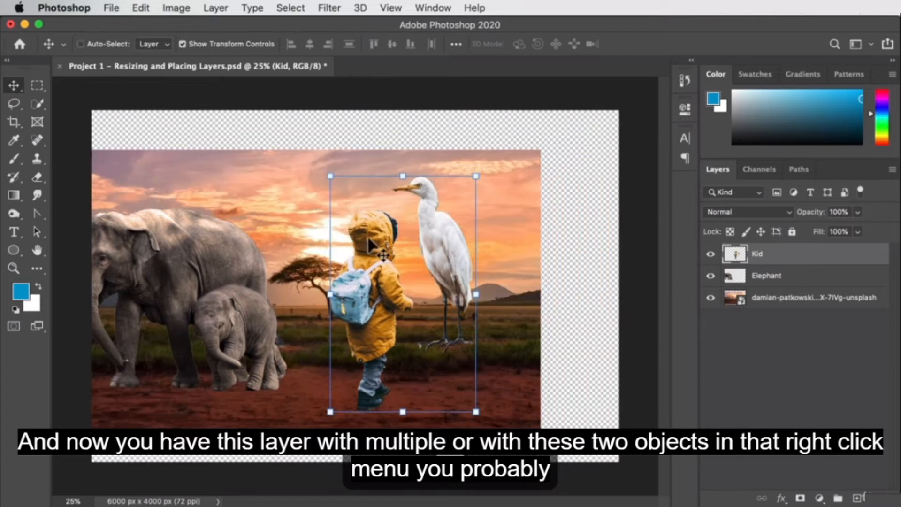
pyautogui.press('super+z')
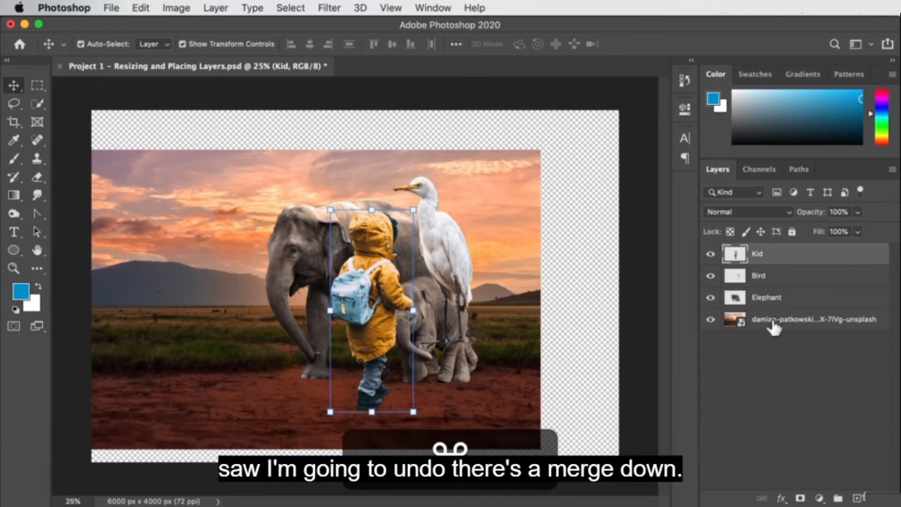
# - Merge the Kid layer down into the Bird layer directly below it
pyautogui.rightClick(798, 256)
pyautogui.scroll(-5, 729, 411)
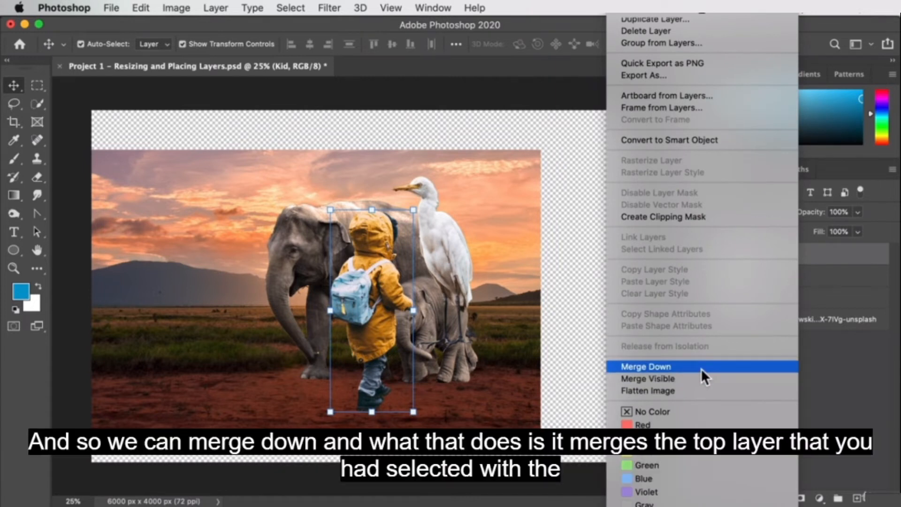
pyautogui.click(672, 368)
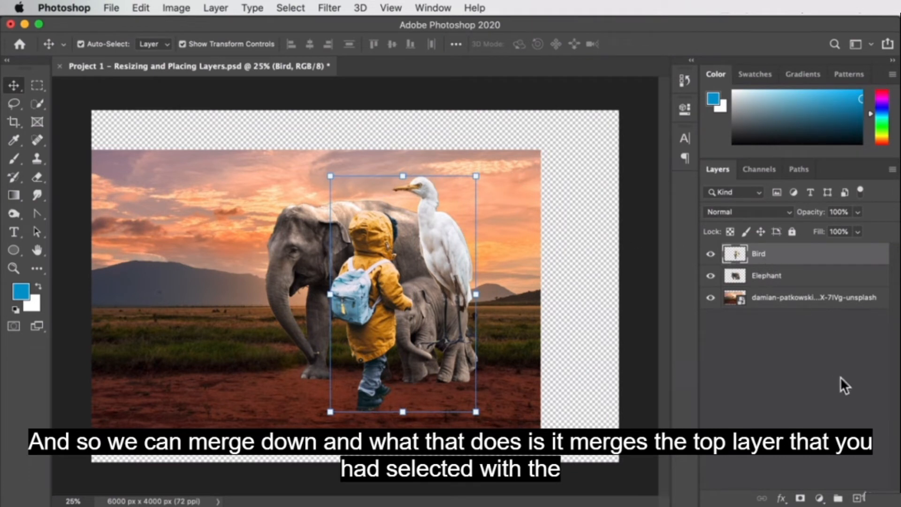
# - Merge the combined Bird layer down into the Elephant layer and shift the resulting layer slightly up and left
pyautogui.rightClick(782, 255)
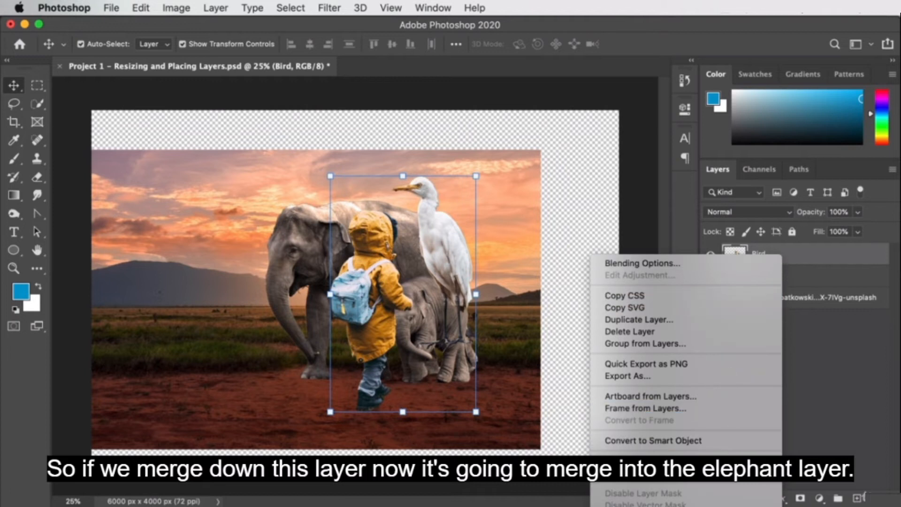
pyautogui.scroll(-10, 723, 483)
pyautogui.click(631, 361)
pyautogui.moveTo(442, 292); pyautogui.dragTo(412, 277)
# - Undo the move and both downward merges to restore the separate Kid, Bird and Elephant layers
pyautogui.press('super+z')
pyautogui.press('super+z')
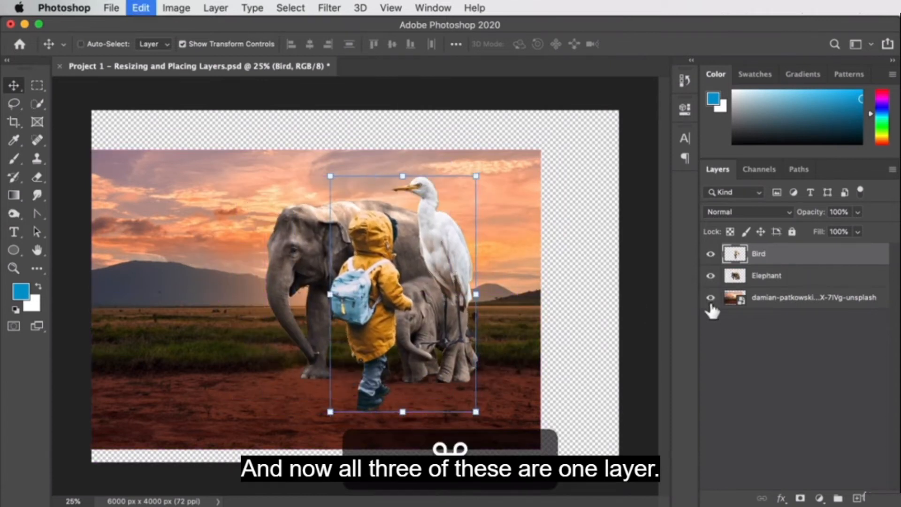
pyautogui.press('super+z')
# - Try Merge Visible on all layers, shift the merged image up and right, and undo both changes
pyautogui.rightClick(821, 263)
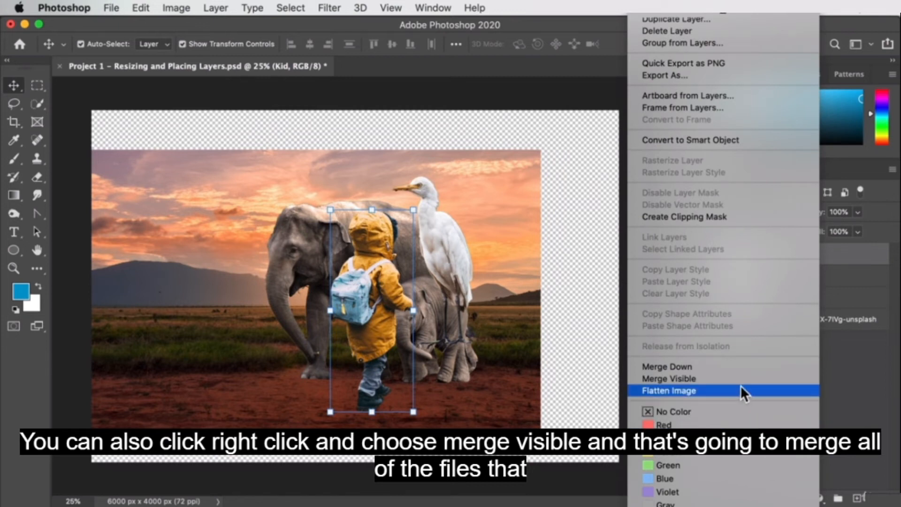
pyautogui.click(739, 379)
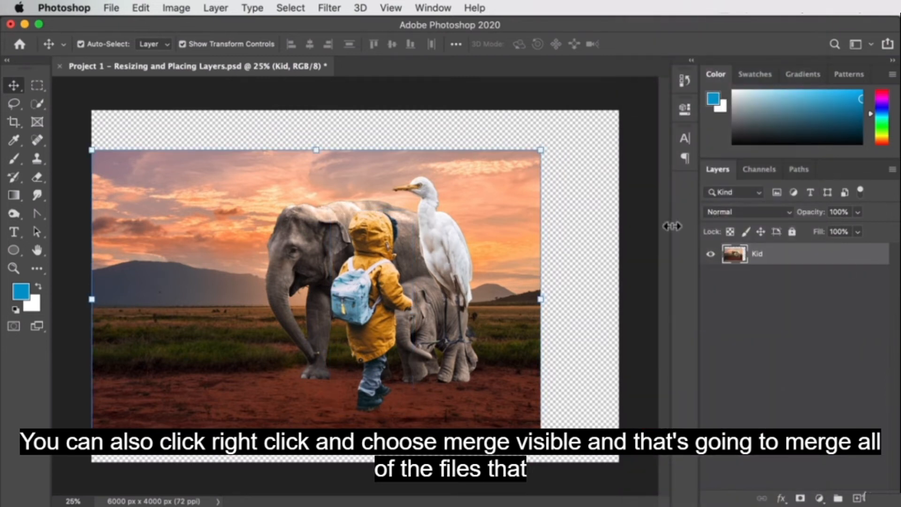
pyautogui.moveTo(270, 278); pyautogui.dragTo(328, 238)
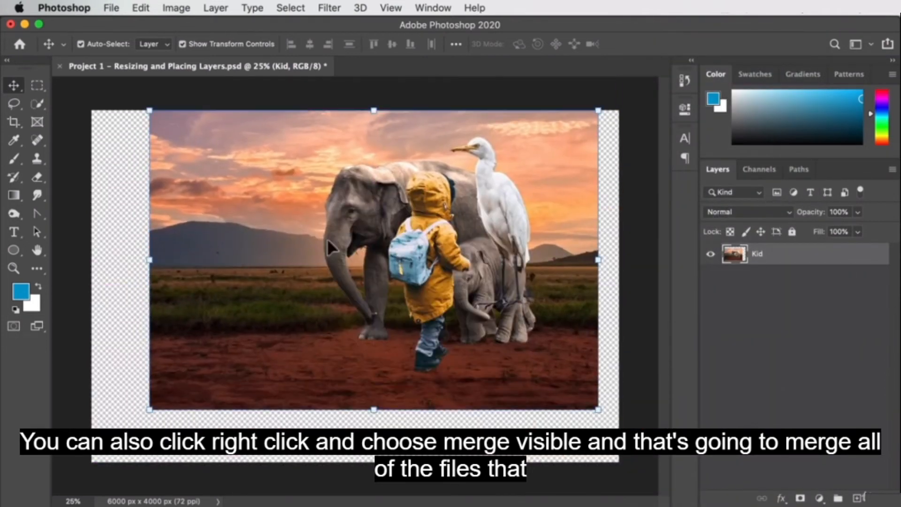
pyautogui.press('super+z')
pyautogui.press('super+z')
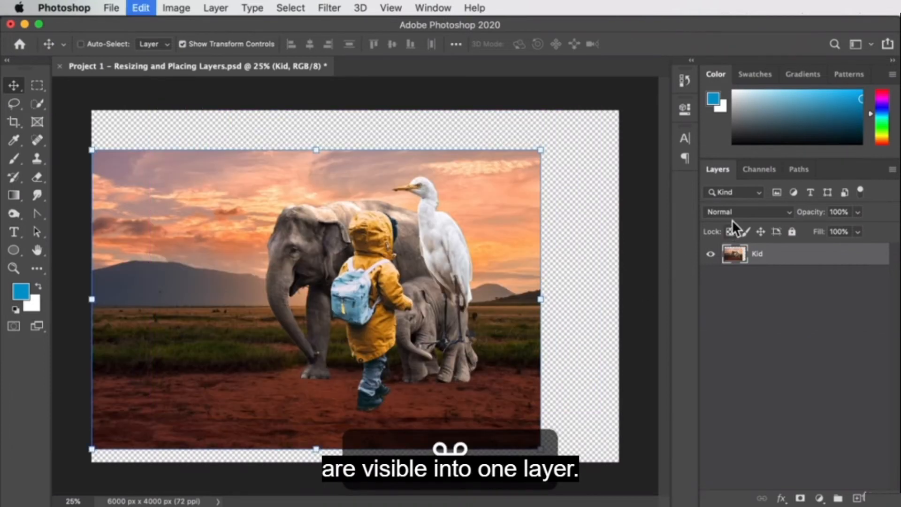
# - Flatten the image and unlock its Background layer, undoing a trial move of the unlocked layer
pyautogui.rightClick(793, 257)
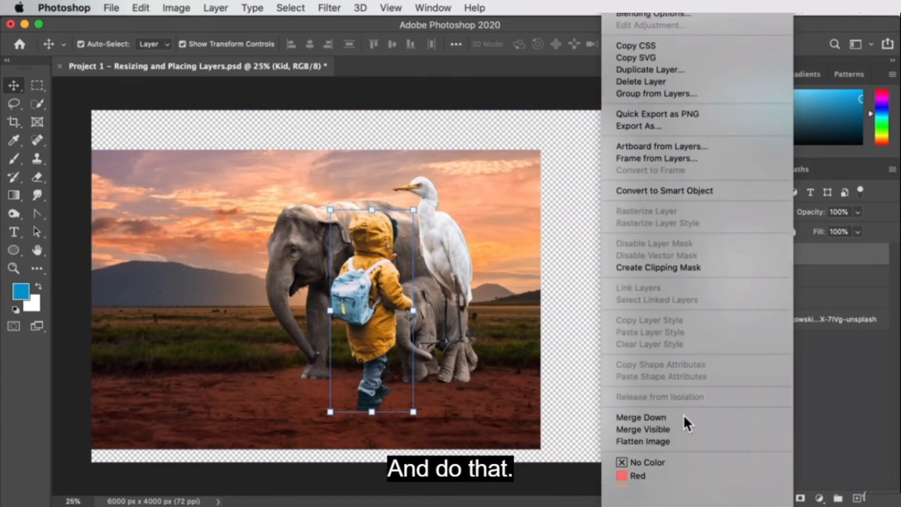
pyautogui.click(692, 392)
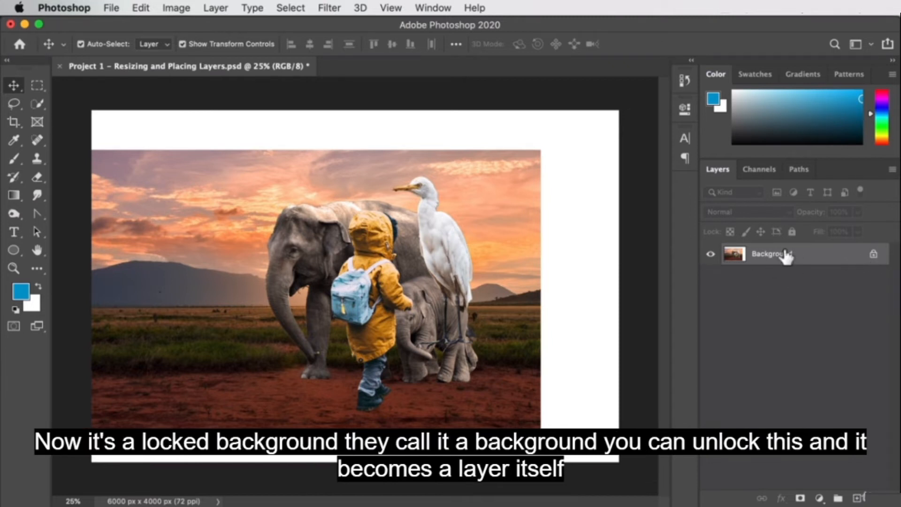
pyautogui.click(873, 254)
pyautogui.moveTo(461, 154)
pyautogui.mouseDown()
pyautogui.moveTo(528, 134)
pyautogui.moveTo(453, 166)
pyautogui.moveTo(470, 162)
pyautogui.mouseUp()
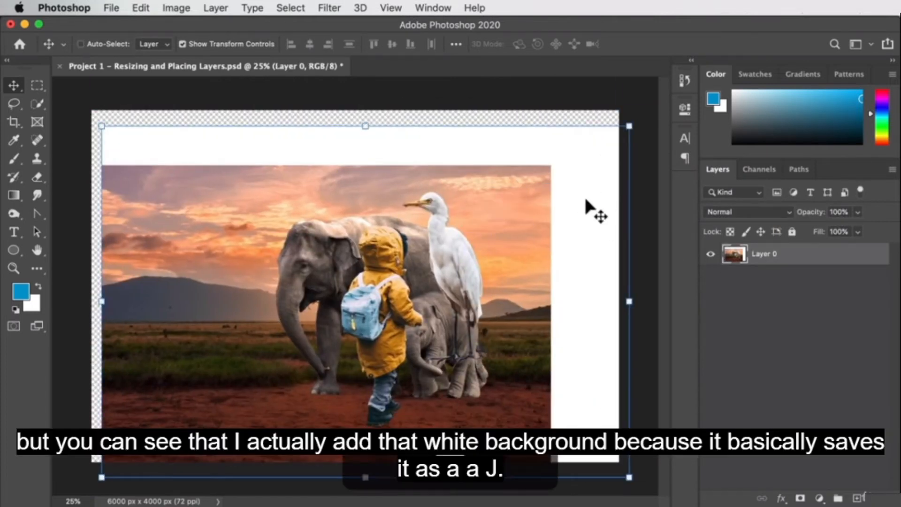
pyautogui.press('super+z')
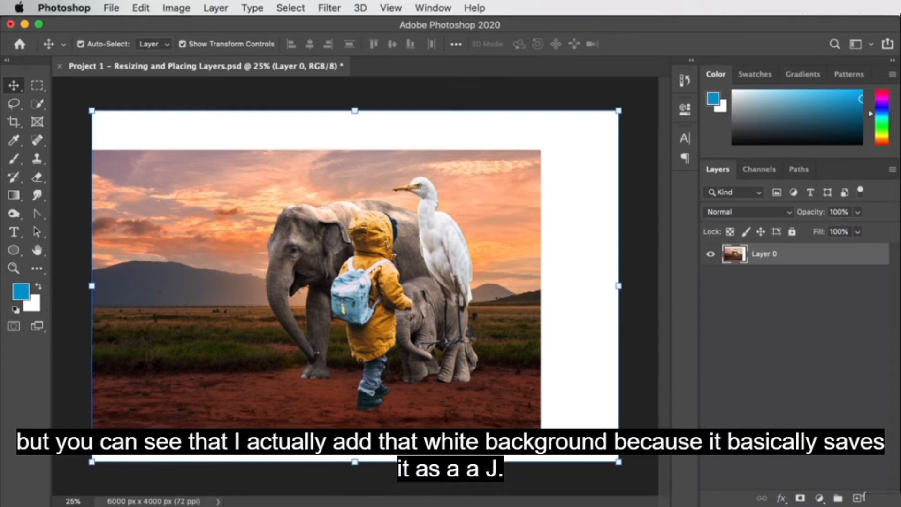
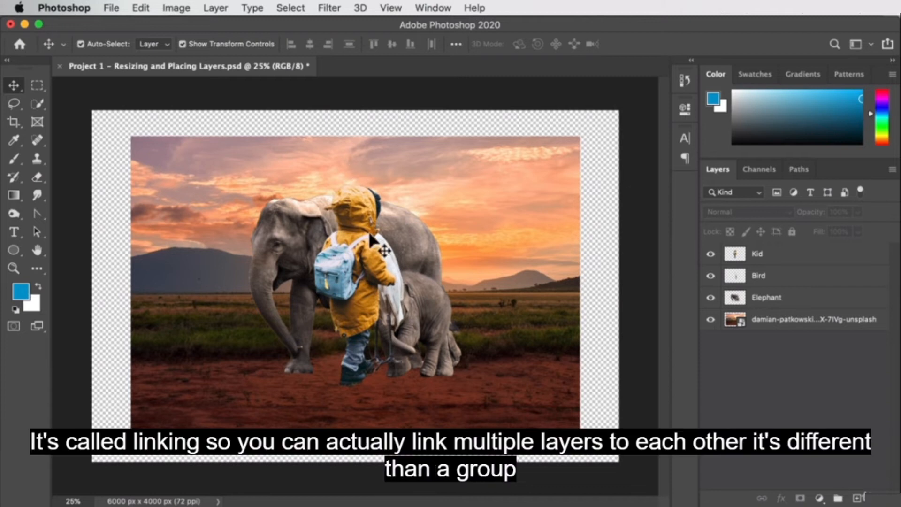
# - Move the kid to the left of the elephants and the bird to the right side of the sunset sky
pyautogui.moveTo(366, 216); pyautogui.dragTo(217, 245)
pyautogui.moveTo(382, 263); pyautogui.dragTo(375, 215)
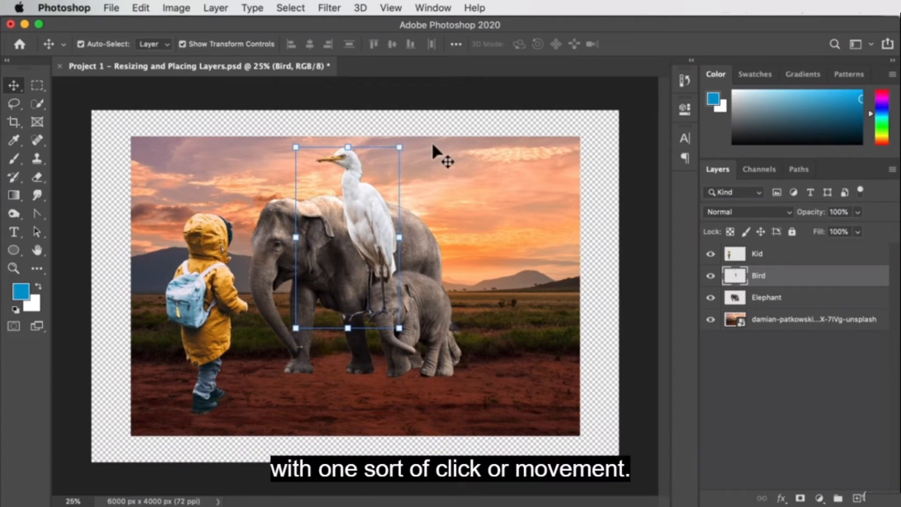
pyautogui.moveTo(358, 199); pyautogui.dragTo(525, 185)
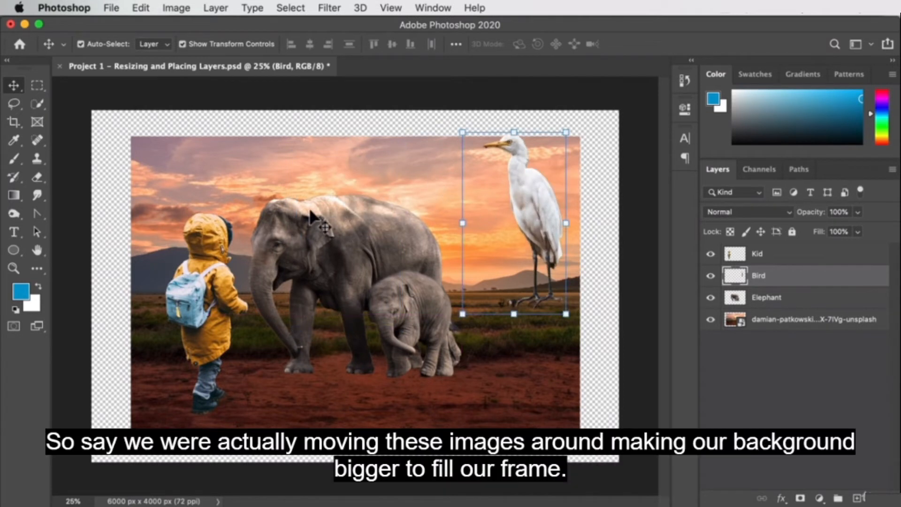
# - Scale the sunset background layer to about 111% so it fills the whole canvas
pyautogui.click(340, 169)
pyautogui.moveTo(117, 127); pyautogui.dragTo(84, 99)
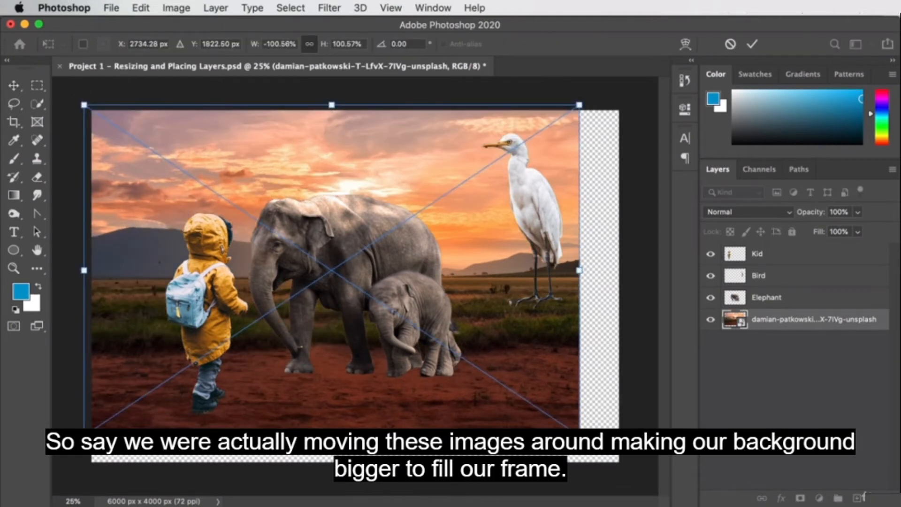
pyautogui.moveTo(579, 436); pyautogui.dragTo(631, 469)
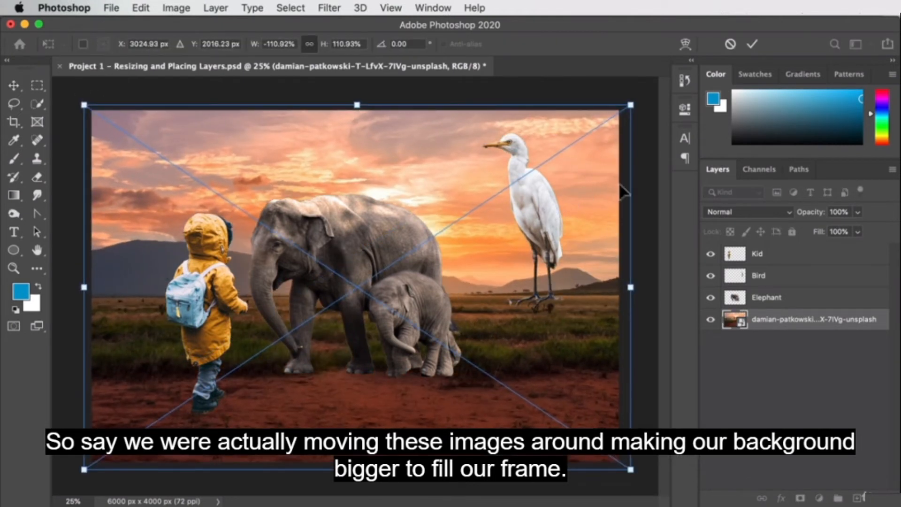
pyautogui.press('Return')
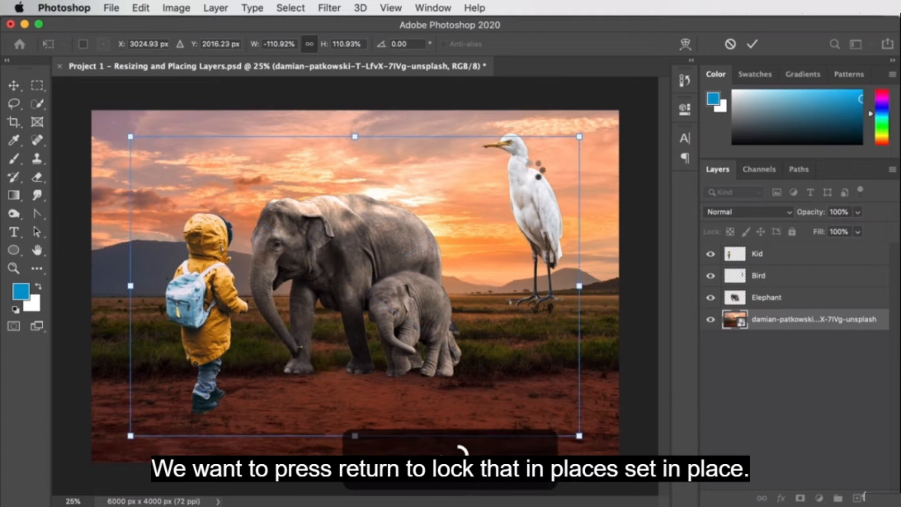
# - Scale the bird down to about 30% and place it on top of the large elephant just behind its head
pyautogui.moveTo(538, 186); pyautogui.dragTo(379, 169)
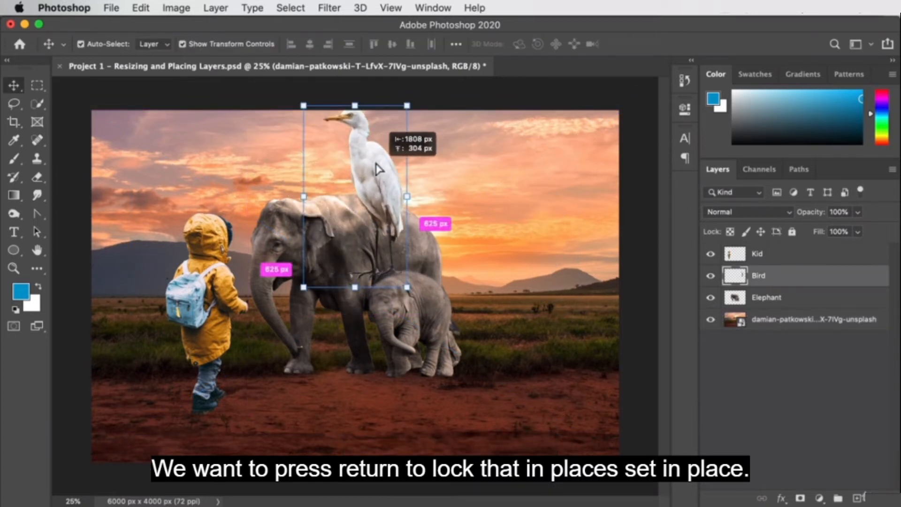
pyautogui.moveTo(304, 105); pyautogui.dragTo(342, 173)
pyautogui.moveTo(380, 212); pyautogui.dragTo(345, 177)
pyautogui.moveTo(374, 135); pyautogui.dragTo(333, 188)
pyautogui.moveTo(329, 229); pyautogui.dragTo(327, 181)
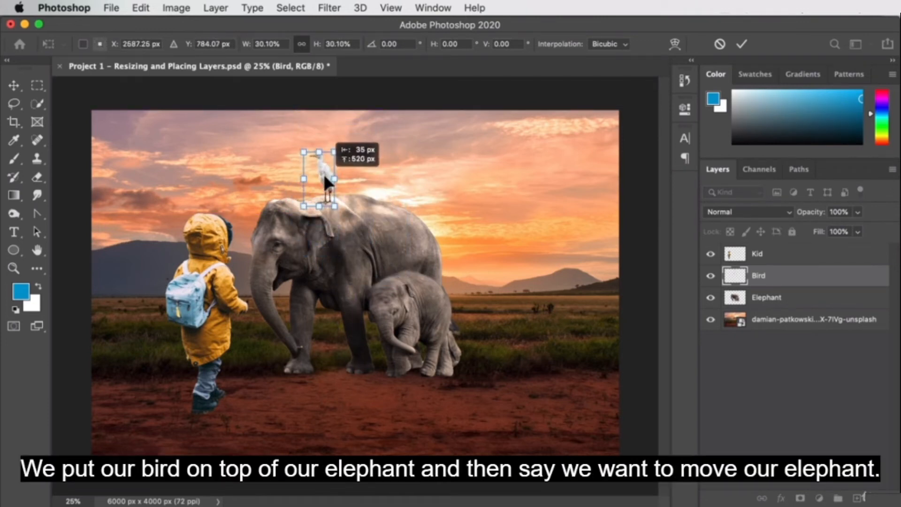
# - Apply the bird's transform with the bird standing on the large elephant's back
pyautogui.press('Return')
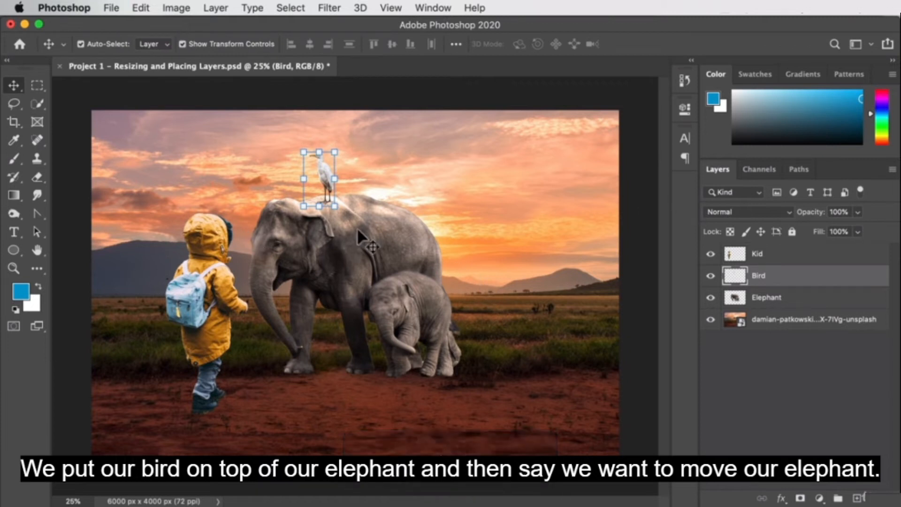
# - Try moving the elephants and the bird separately to the right side of the scene, and undo both moves
pyautogui.click(379, 240)
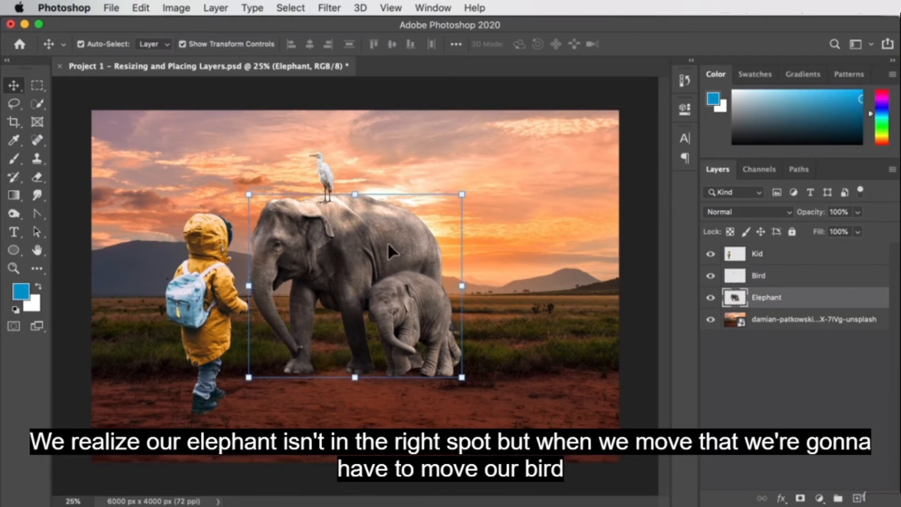
pyautogui.moveTo(339, 226); pyautogui.dragTo(503, 257)
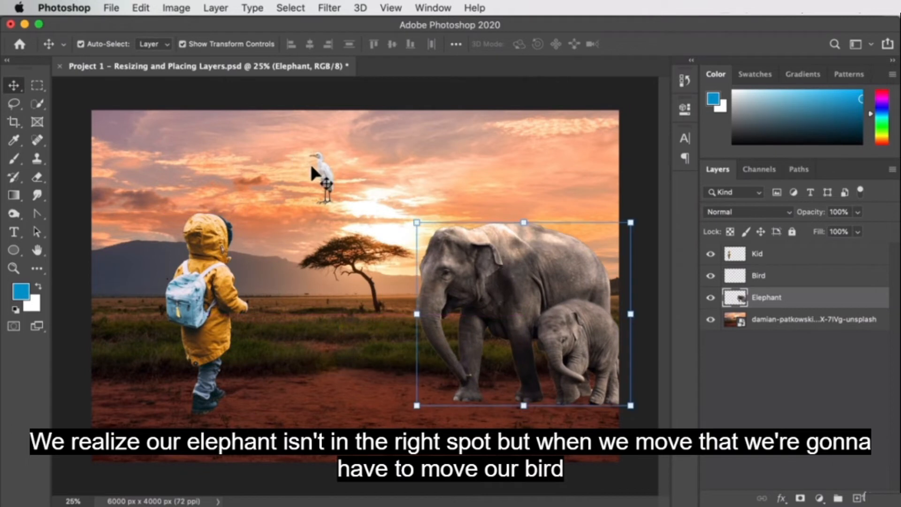
pyautogui.moveTo(321, 171); pyautogui.dragTo(529, 214)
pyautogui.press('super+z')
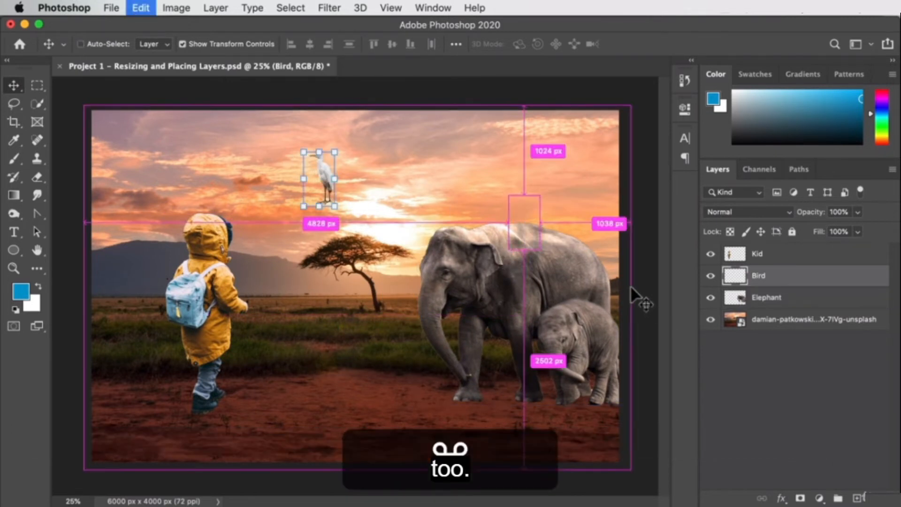
pyautogui.press('super+z')
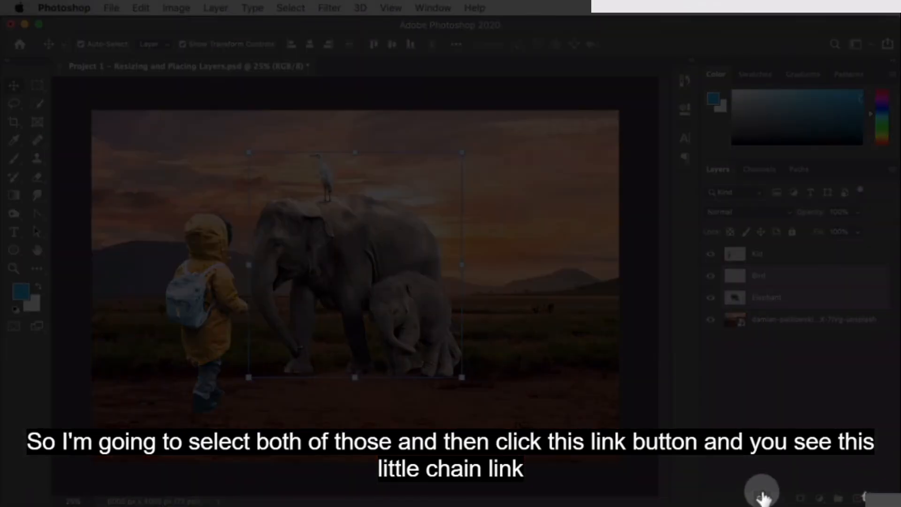
# - Link the selected Bird and Elephant layers and move the linked pair down and to the right, away from the kid
pyautogui.click(762, 498)
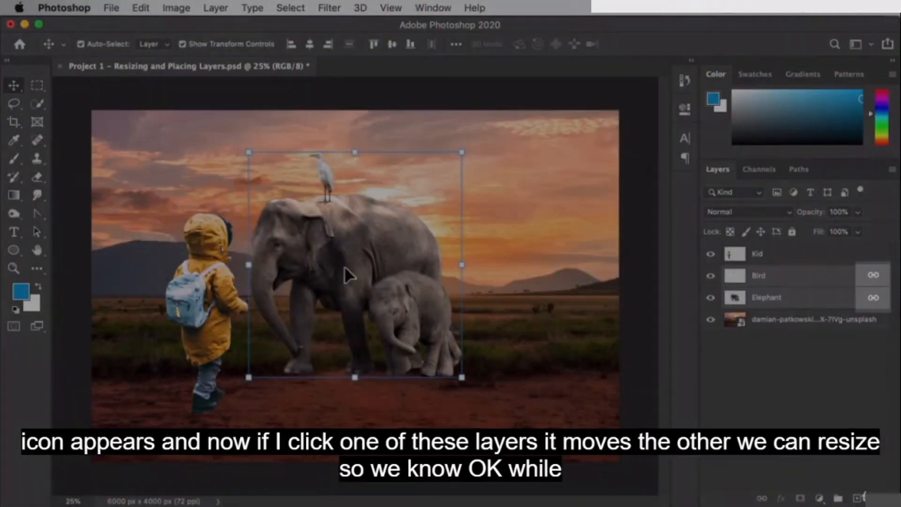
pyautogui.moveTo(345, 265); pyautogui.dragTo(423, 303)
pyautogui.moveTo(398, 211)
pyautogui.mouseDown()
pyautogui.moveTo(462, 215)
pyautogui.moveTo(398, 220)
pyautogui.mouseUp()
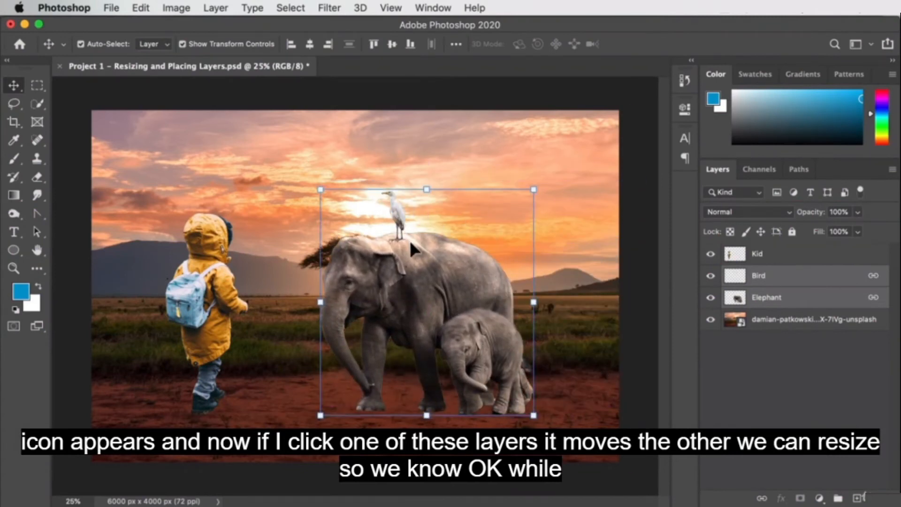
# - Scale the linked bird and elephants together to 106.19% and reposition them to the right of the kid
pyautogui.moveTo(534, 187); pyautogui.dragTo(508, 206)
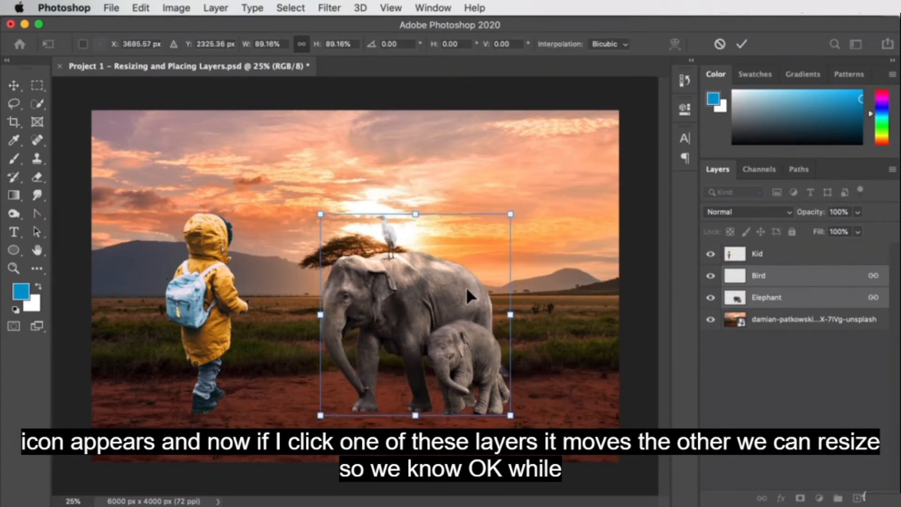
pyautogui.moveTo(466, 286); pyautogui.dragTo(520, 305)
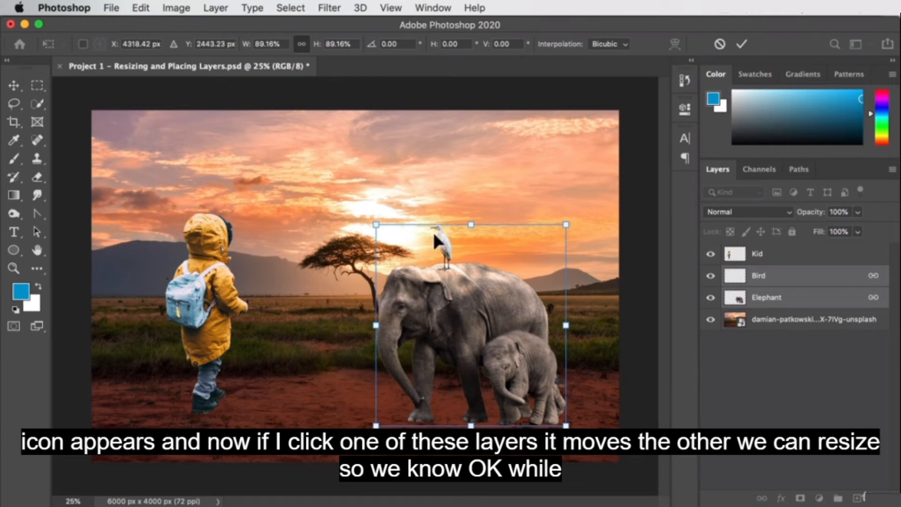
pyautogui.moveTo(567, 225); pyautogui.dragTo(603, 186)
pyautogui.moveTo(486, 237); pyautogui.dragTo(432, 188)
pyautogui.moveTo(494, 222); pyautogui.dragTo(509, 279)
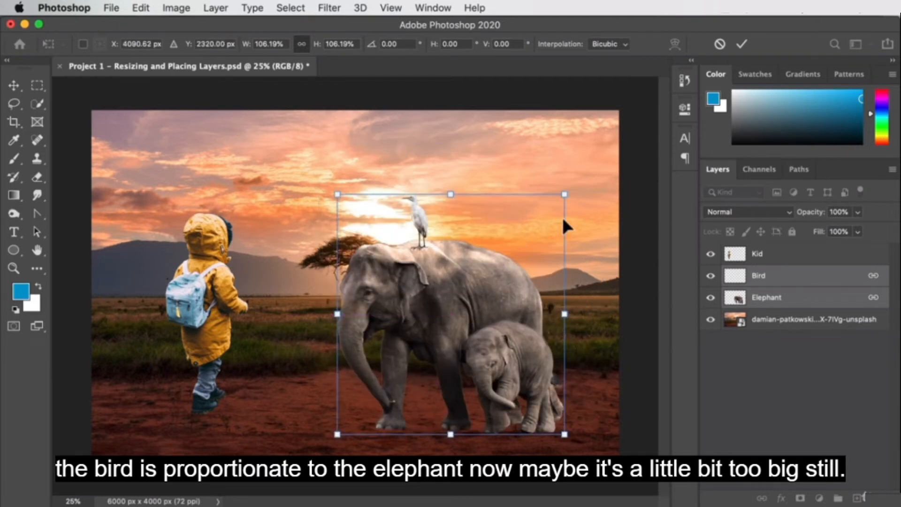
# - Enlarge the linked bird and elephants further and place them on the red ground in the right half of the scene
pyautogui.moveTo(565, 194); pyautogui.dragTo(583, 171)
pyautogui.moveTo(404, 256); pyautogui.dragTo(381, 250)
pyautogui.moveTo(564, 168)
pyautogui.mouseDown()
pyautogui.moveTo(551, 185)
pyautogui.moveTo(577, 158)
pyautogui.moveTo(517, 207)
pyautogui.moveTo(566, 164)
pyautogui.mouseUp()
pyautogui.moveTo(423, 266); pyautogui.dragTo(433, 240)
pyautogui.moveTo(585, 131); pyautogui.dragTo(588, 127)
pyautogui.moveTo(475, 227); pyautogui.dragTo(474, 238)
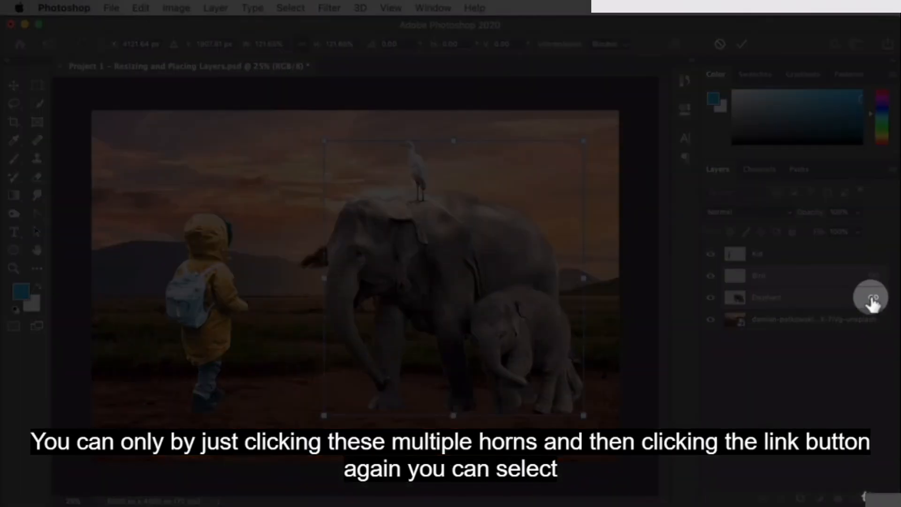
# - Check the layer commands available for the linked pair and unlink the Bird and Elephant layers
pyautogui.click(873, 298)
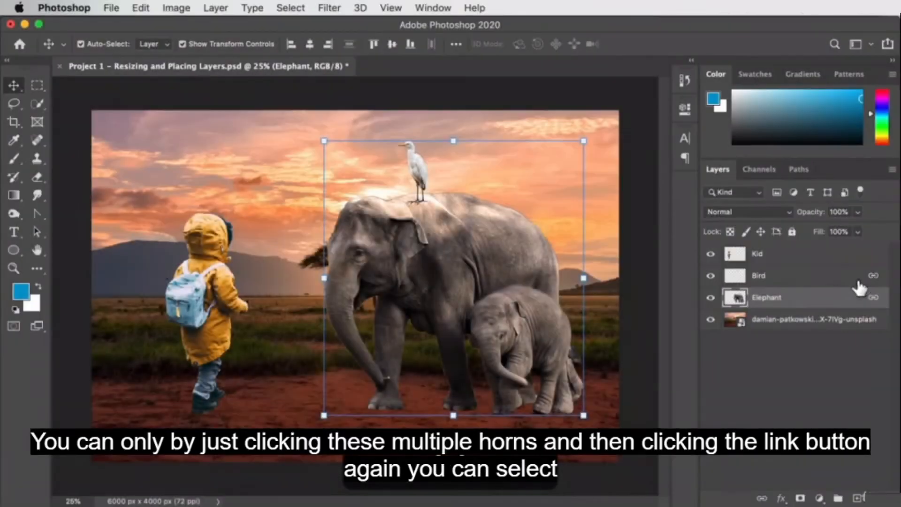
pyautogui.click(761, 497)
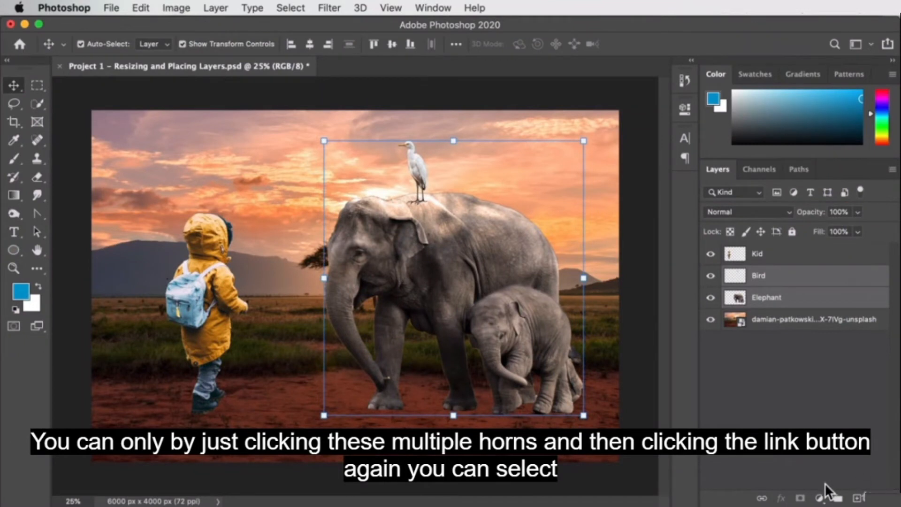
pyautogui.rightClick(825, 281)
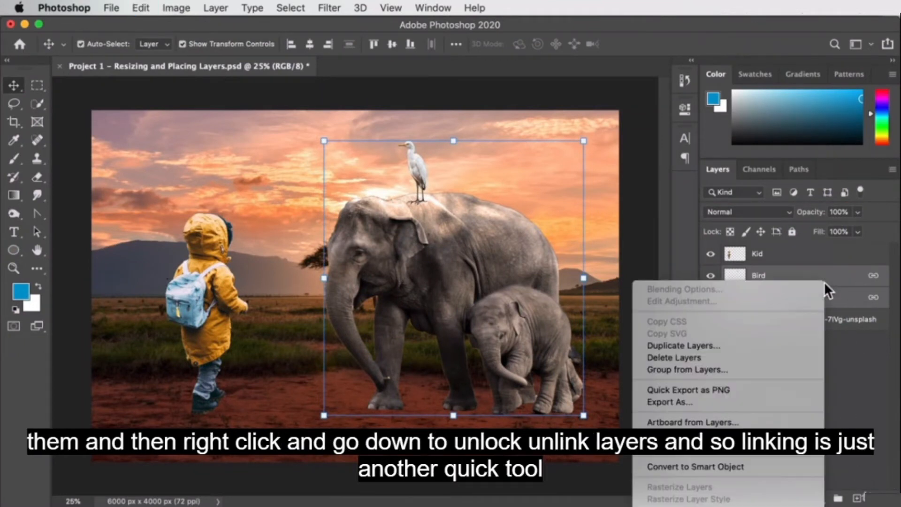
pyautogui.moveTo(747, 504)
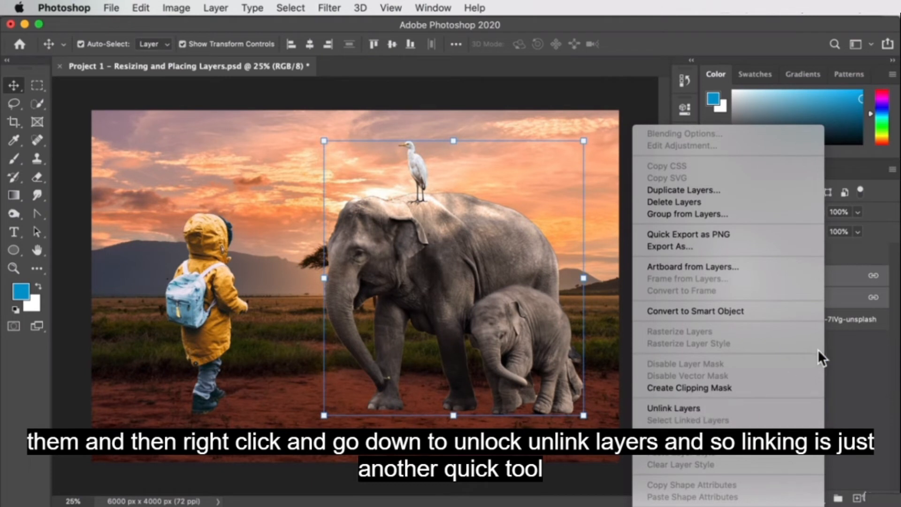
pyautogui.click(870, 346)
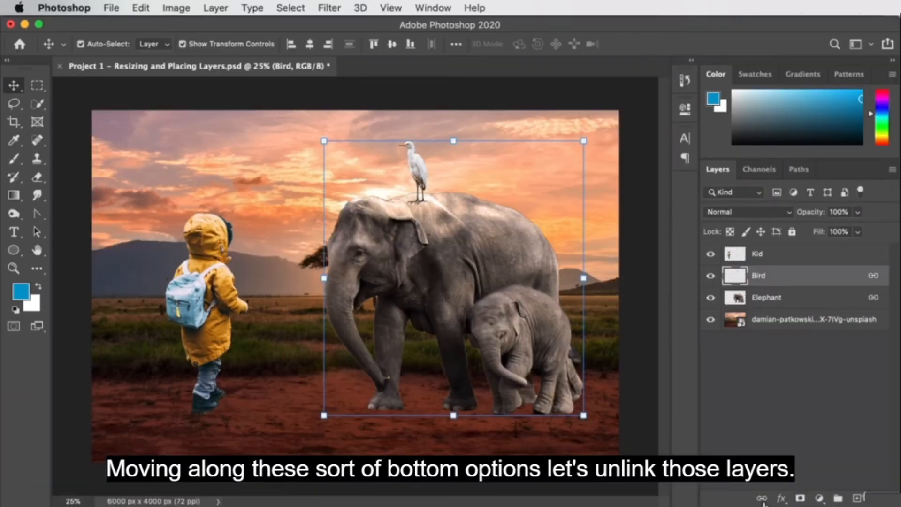
pyautogui.click(762, 498)
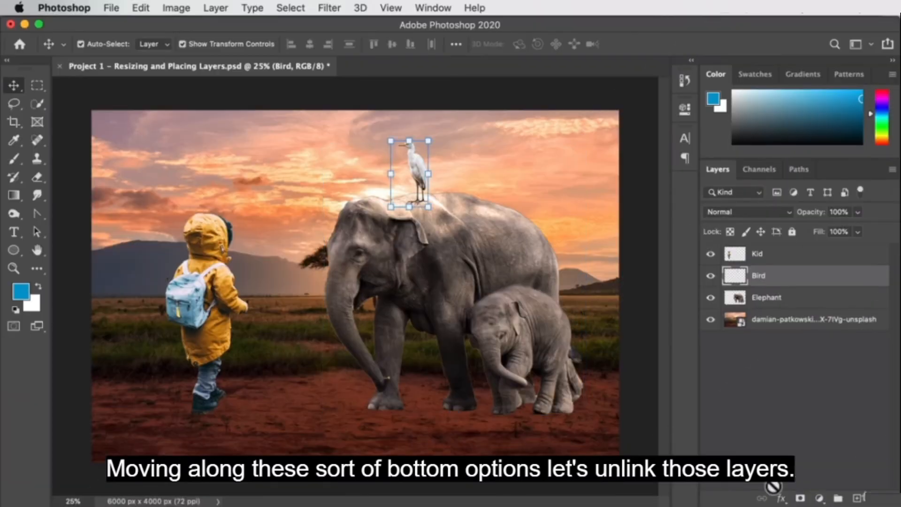
# - Select the Elephant layer and look over the list of layer effects without applying any
pyautogui.click(845, 299)
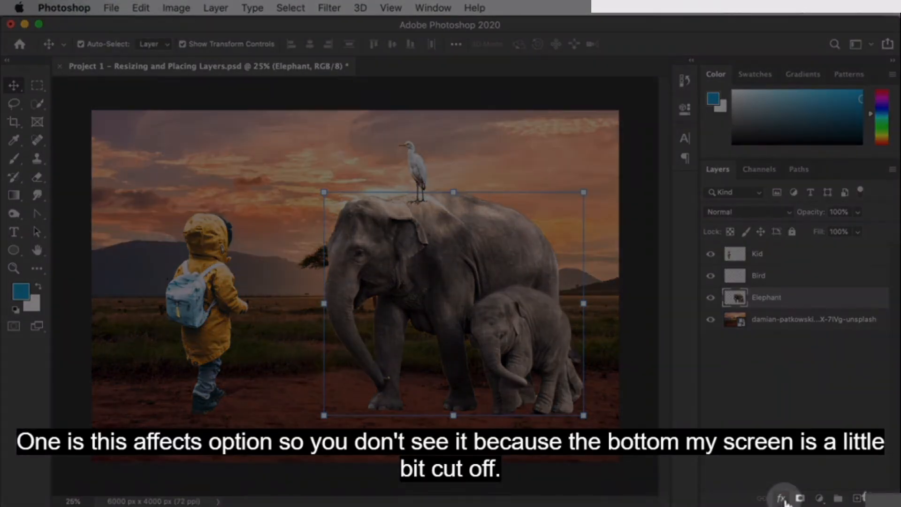
pyautogui.click(782, 498)
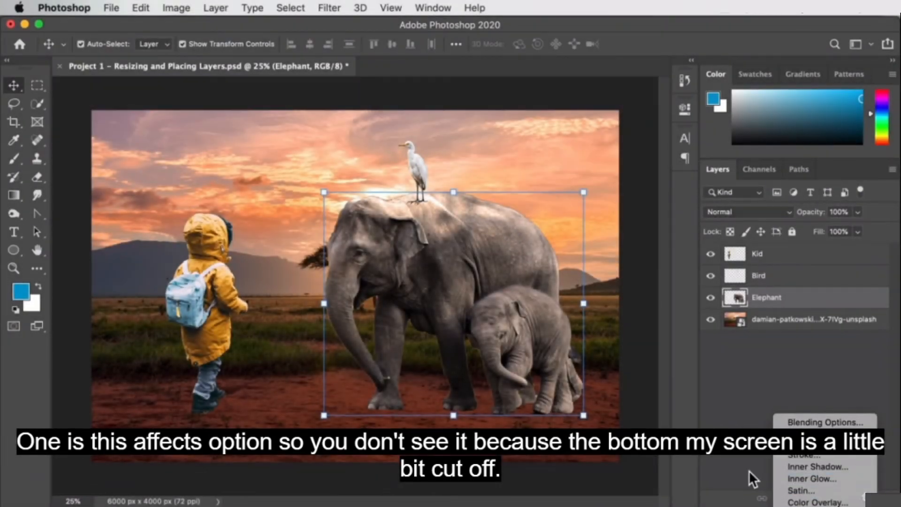
pyautogui.click(751, 468)
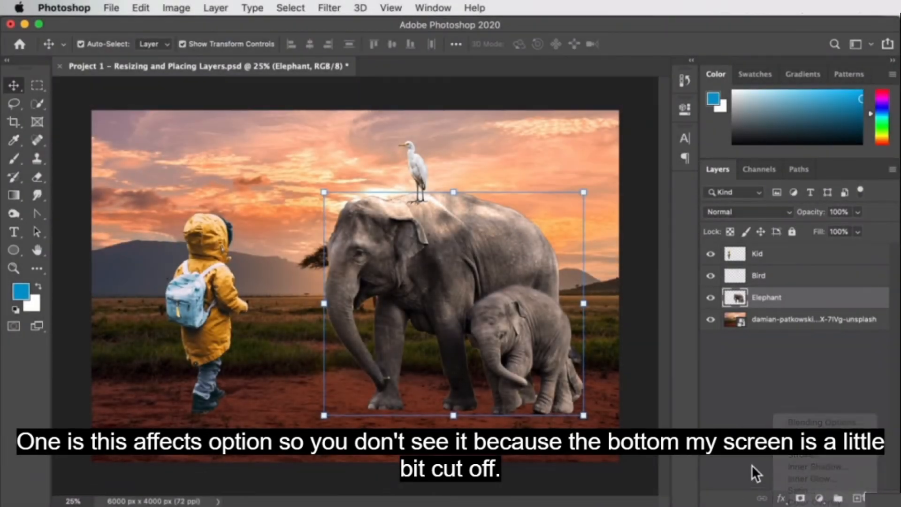
pyautogui.click(780, 501)
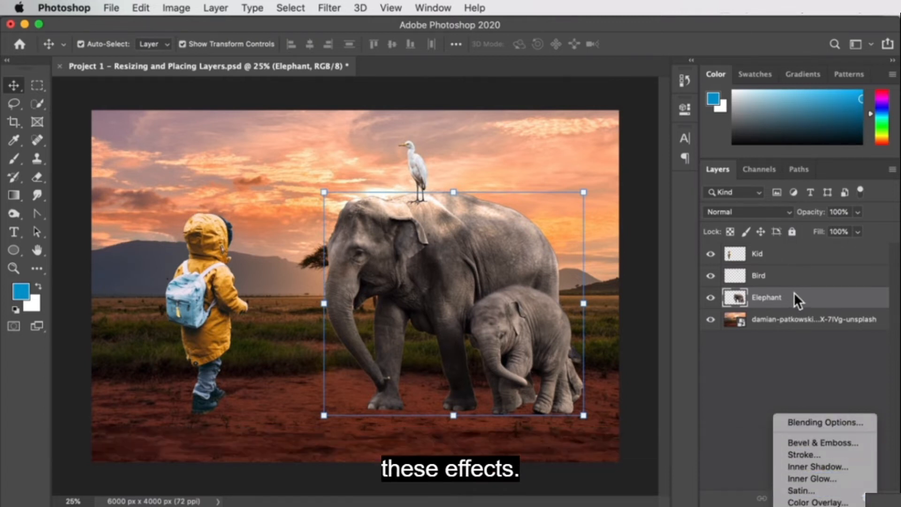
pyautogui.click(830, 303)
# - Open the Elephant layer's style settings and enable a Drop Shadow, keeping the elephant in view to judge the effect
pyautogui.doubleClick(810, 306)
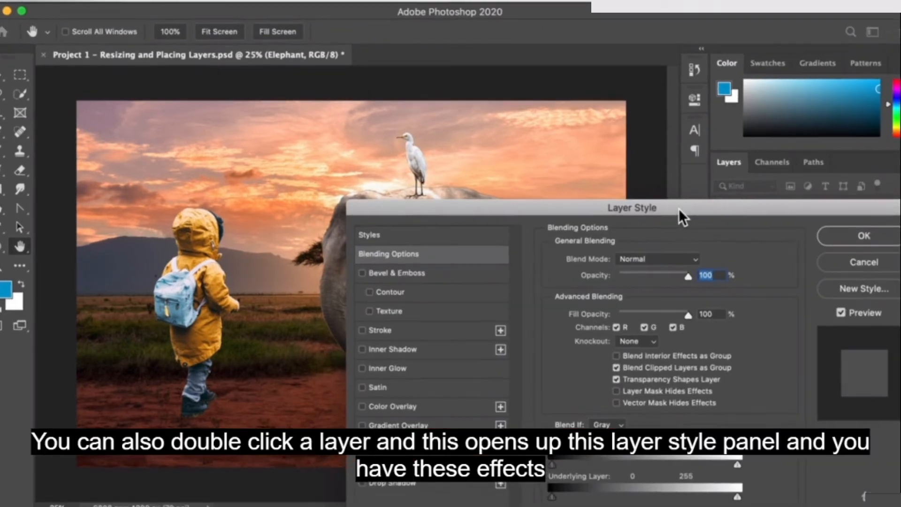
pyautogui.moveTo(679, 208); pyautogui.dragTo(479, 100)
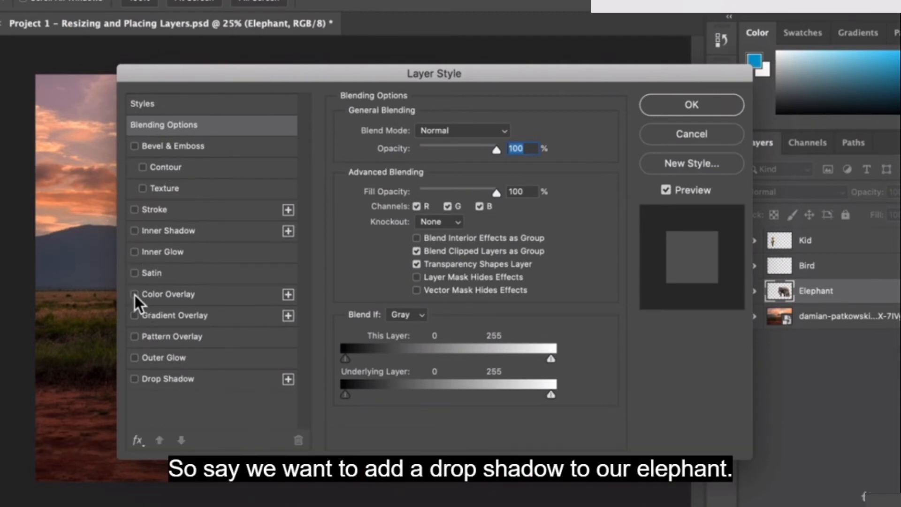
pyautogui.click(134, 378)
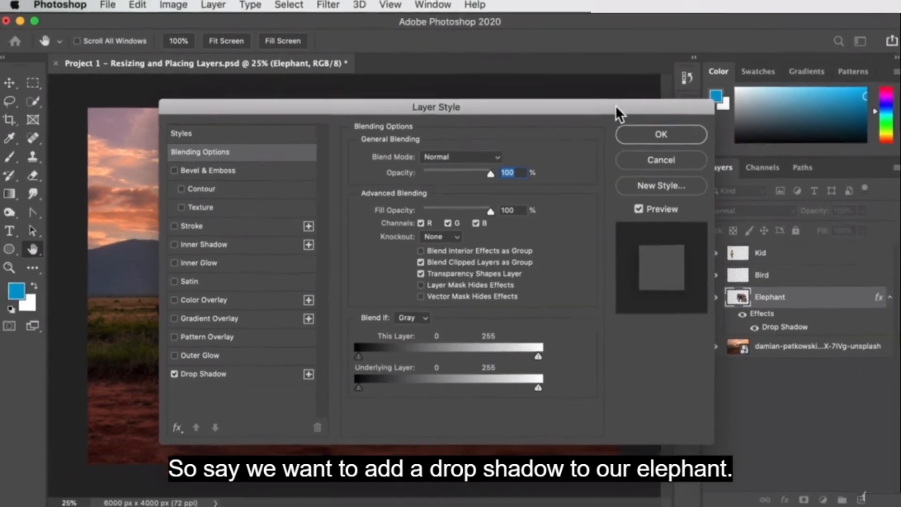
pyautogui.moveTo(641, 73); pyautogui.dragTo(538, 65)
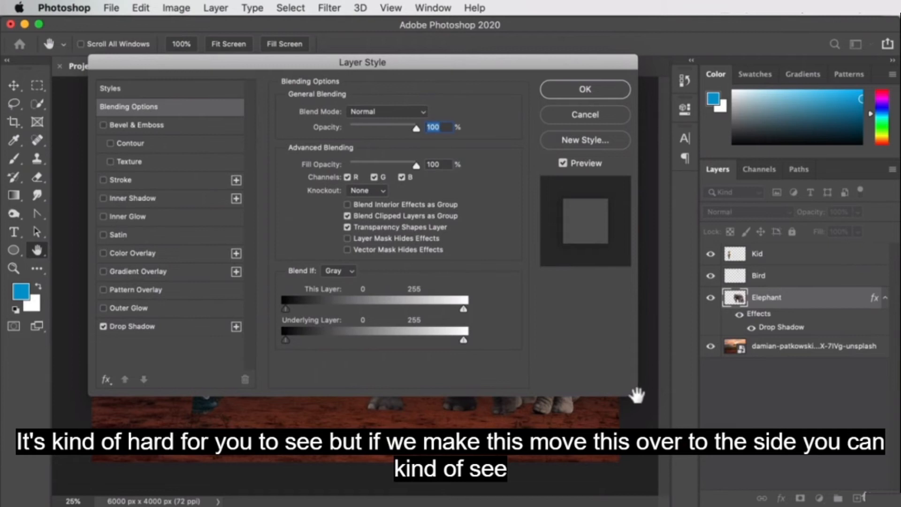
pyautogui.moveTo(451, 62); pyautogui.dragTo(895, 30)
pyautogui.moveTo(676, 37); pyautogui.dragTo(690, 48)
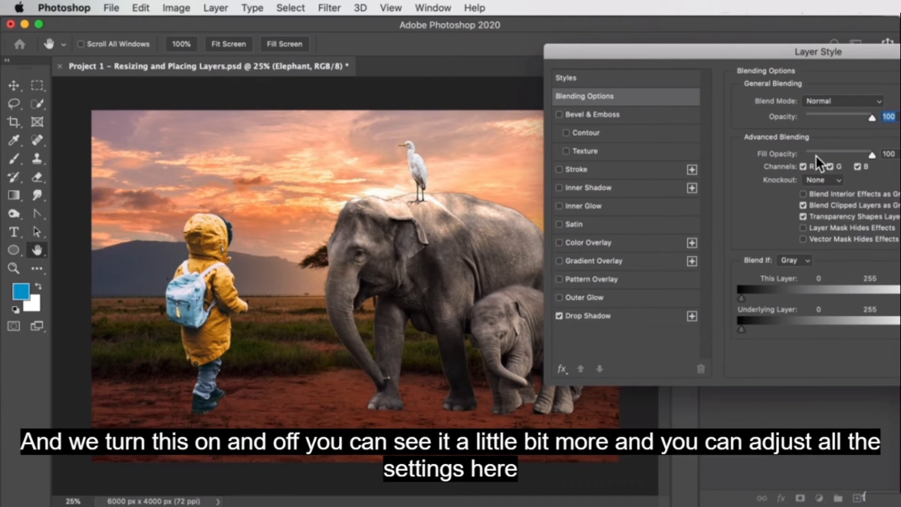
pyautogui.moveTo(807, 59); pyautogui.dragTo(593, 70)
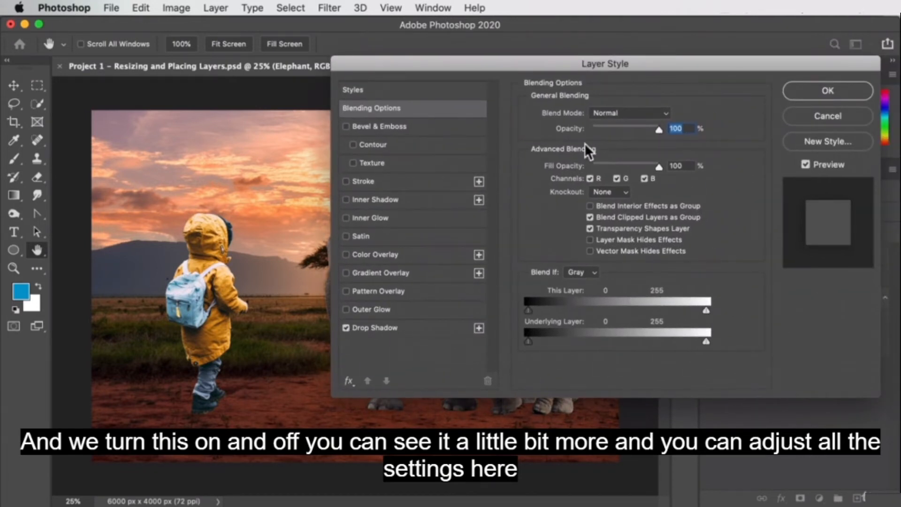
# - Set the elephant's Drop Shadow distance to 15 px and cancel the layer style changes
pyautogui.click(399, 329)
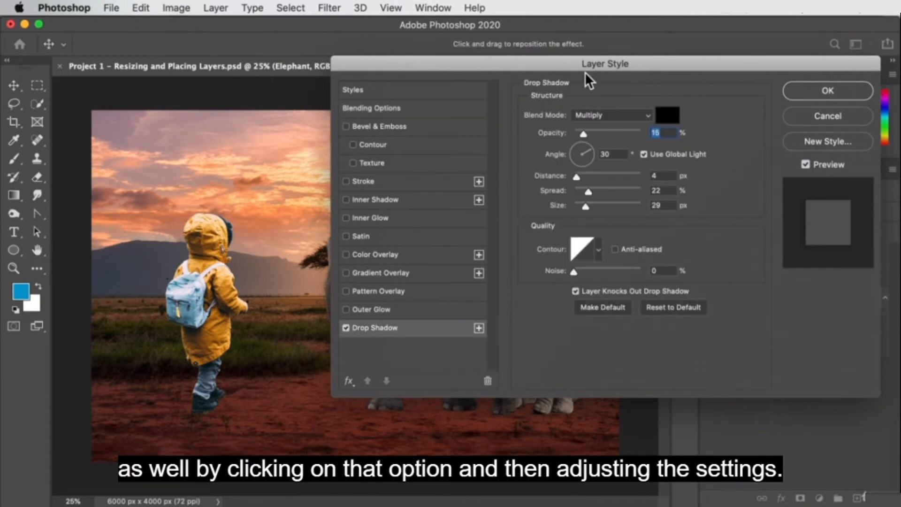
pyautogui.moveTo(585, 68); pyautogui.dragTo(768, 27)
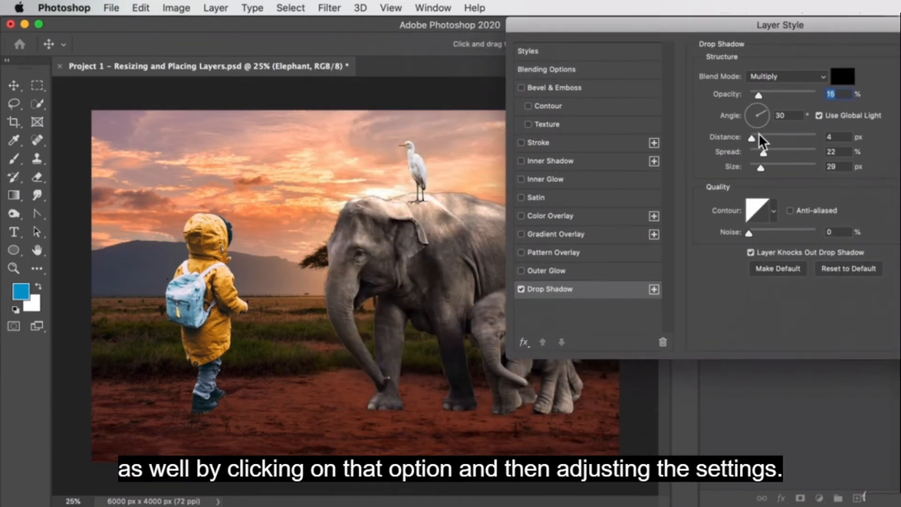
pyautogui.moveTo(760, 135); pyautogui.dragTo(763, 138)
pyautogui.moveTo(844, 23); pyautogui.dragTo(656, 26)
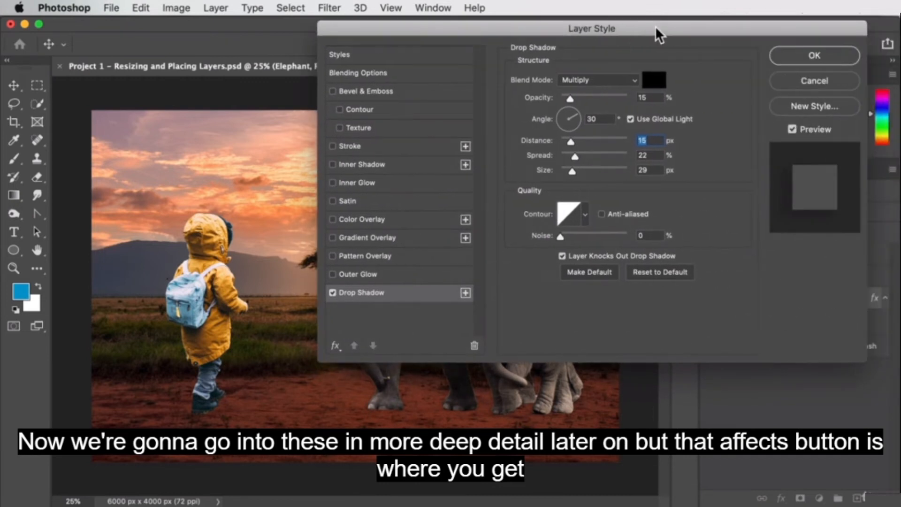
pyautogui.click(792, 80)
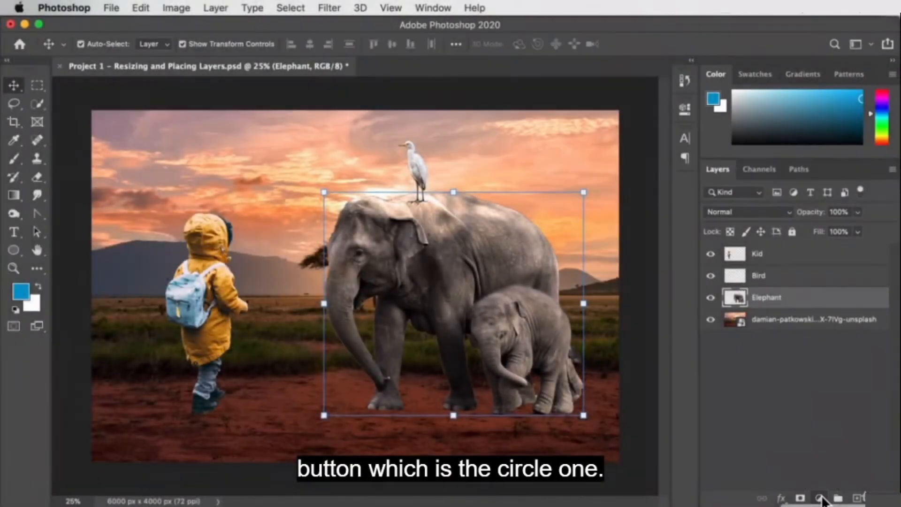
# - Add a Brightness/Contrast adjustment layer directly above the Elephant layer and leave the adjustment layer selected
pyautogui.click(820, 498)
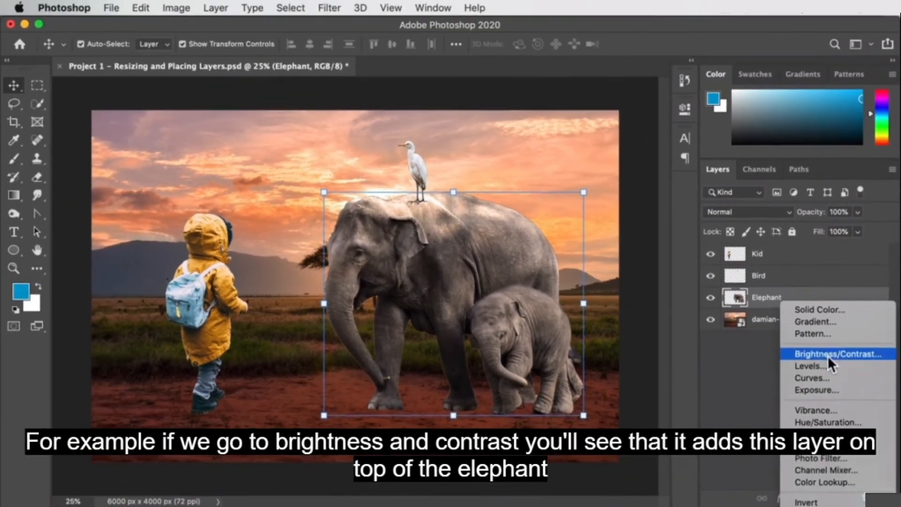
pyautogui.click(829, 266)
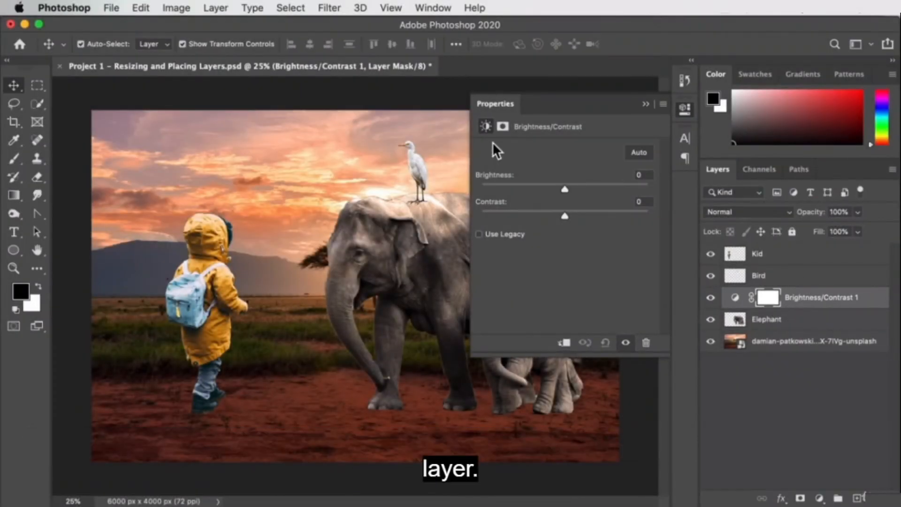
pyautogui.click(779, 341)
pyautogui.click(775, 319)
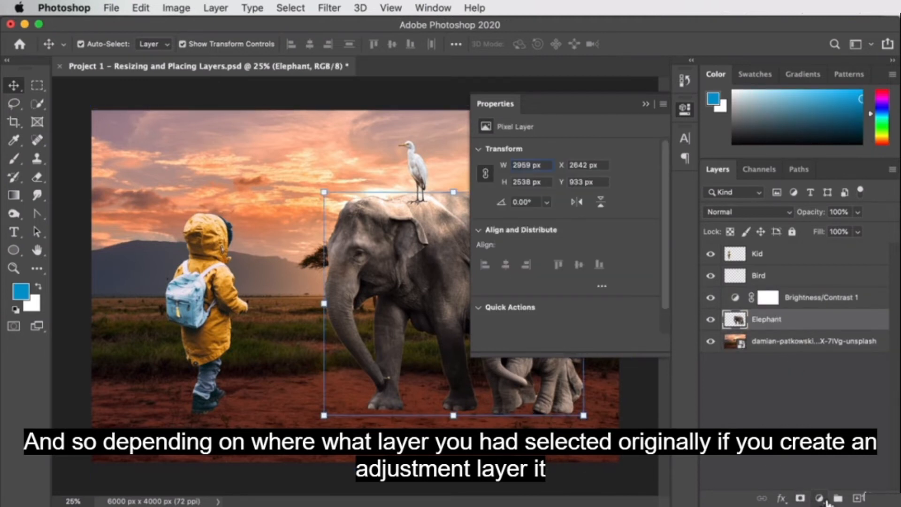
pyautogui.click(811, 303)
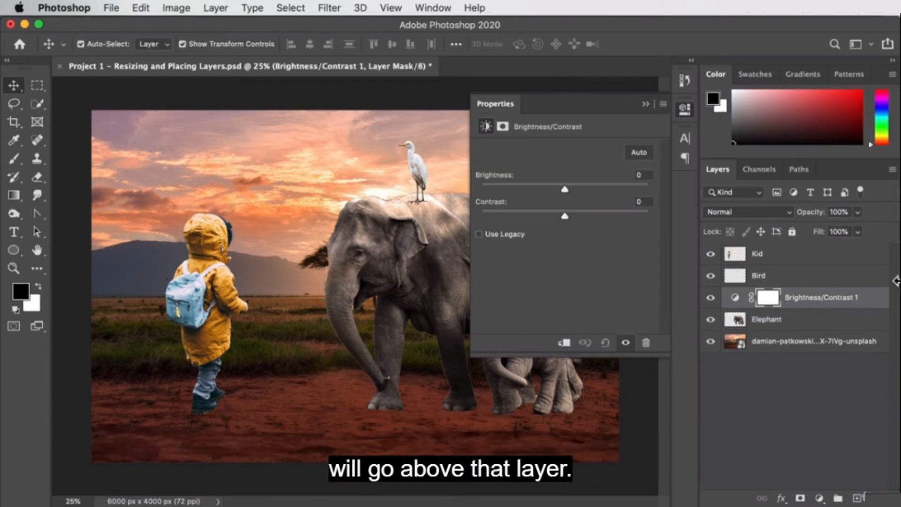
# - Move the Brightness/Contrast 1 layer below the Elephant layer, and set its contrast to 100 and brightness to -55
pyautogui.moveTo(811, 298); pyautogui.dragTo(815, 319)
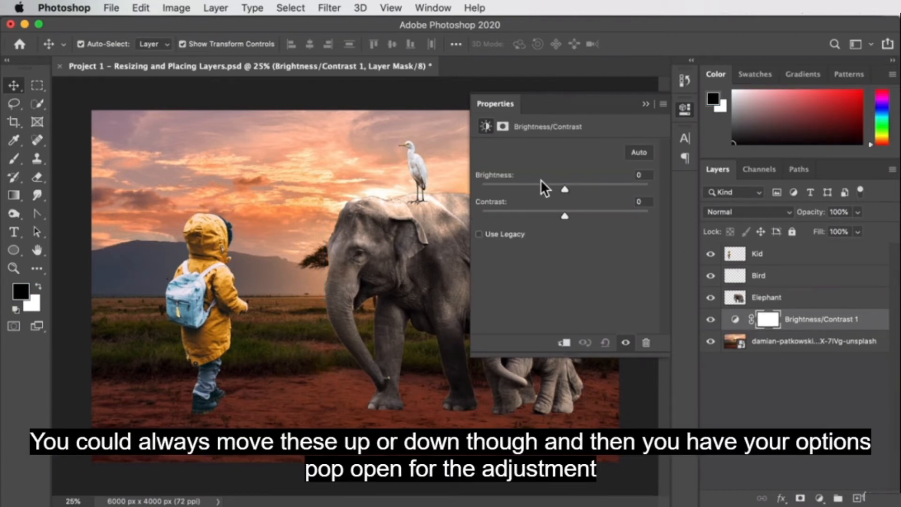
pyautogui.moveTo(566, 188); pyautogui.dragTo(701, 223)
pyautogui.moveTo(544, 186); pyautogui.dragTo(535, 187)
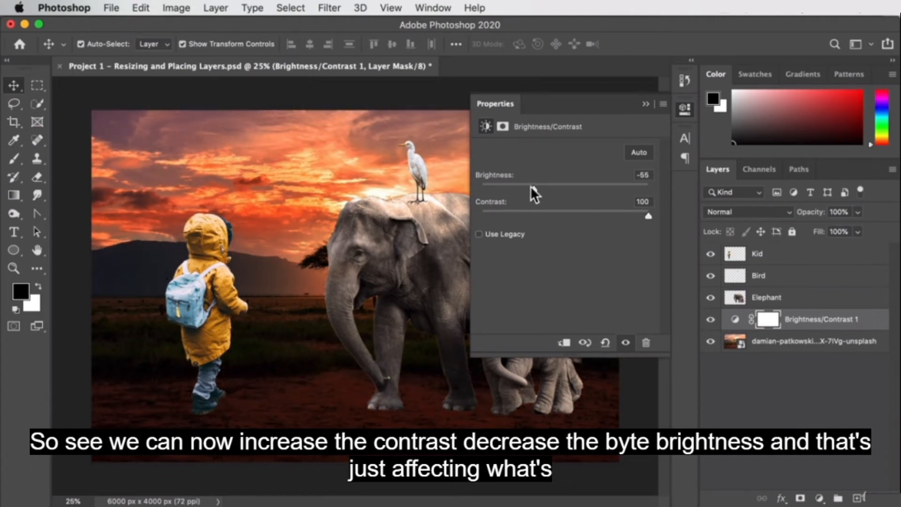
# - Select the sunset background layer, return to the Brightness/Contrast 1 adjustment, and collapse its floating Properties panel
pyautogui.click(809, 347)
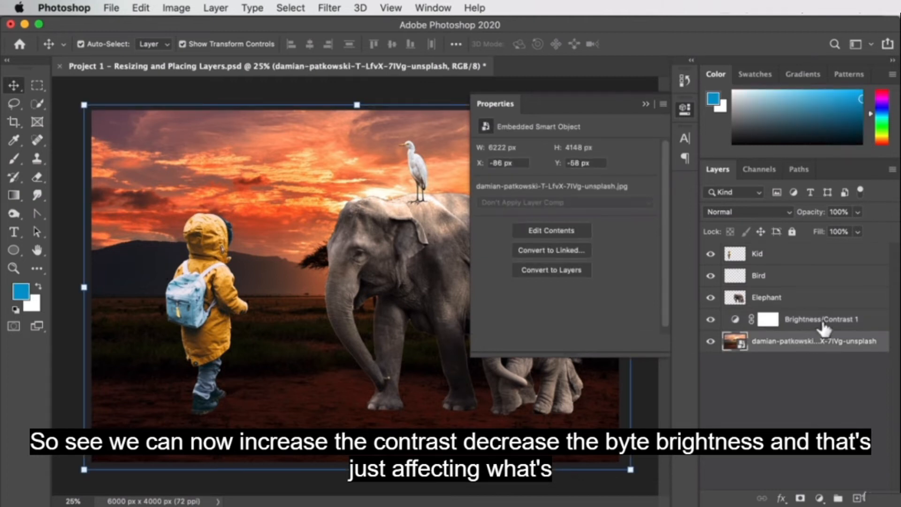
pyautogui.click(859, 324)
pyautogui.click(735, 319)
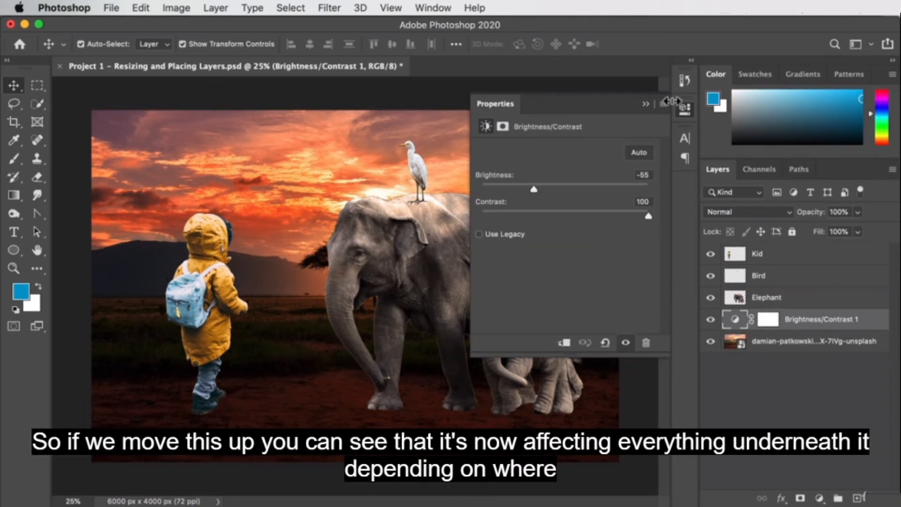
pyautogui.click(684, 109)
pyautogui.moveTo(800, 320)
pyautogui.mouseDown()
pyautogui.moveTo(805, 254)
pyautogui.moveTo(804, 322)
pyautogui.mouseUp()
pyautogui.click(735, 319)
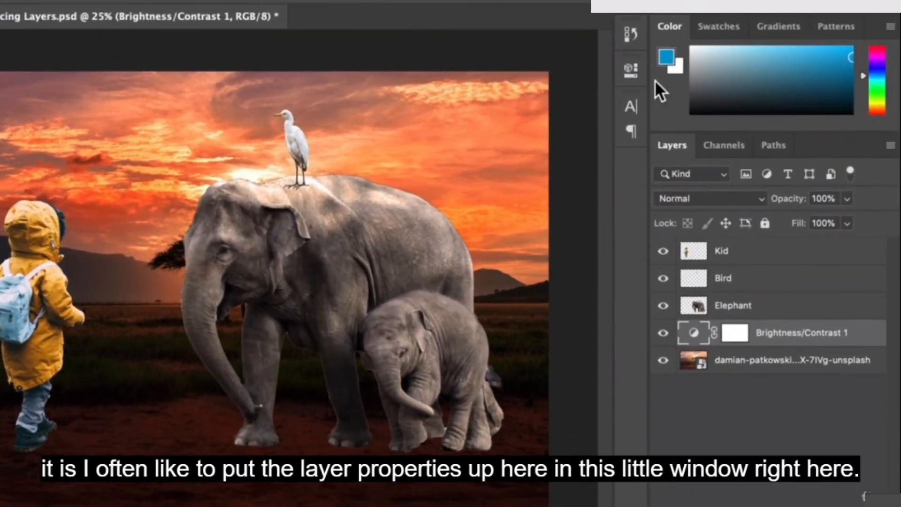
# - Dock the Properties panel between the Color and Layers panels and set the adjustment's brightness to -30
pyautogui.click(633, 70)
pyautogui.moveTo(631, 71); pyautogui.dragTo(745, 129)
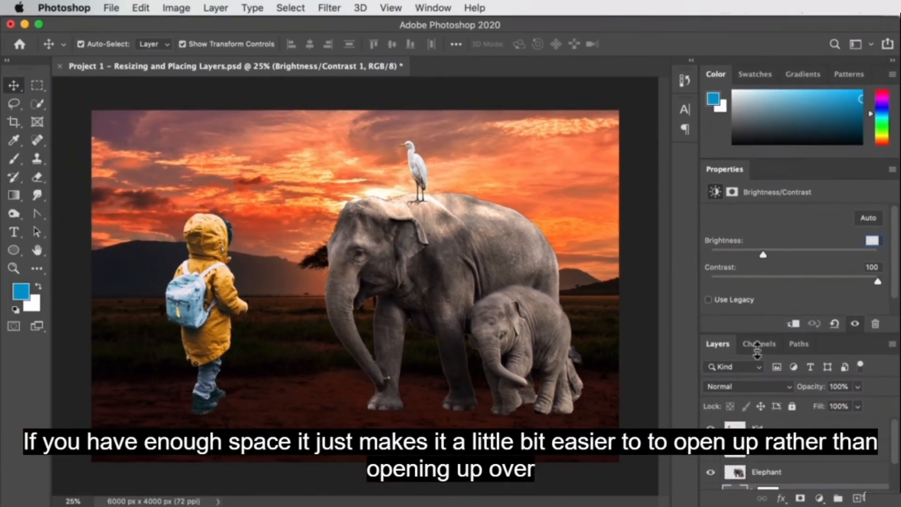
pyautogui.scroll(-4, 801, 470)
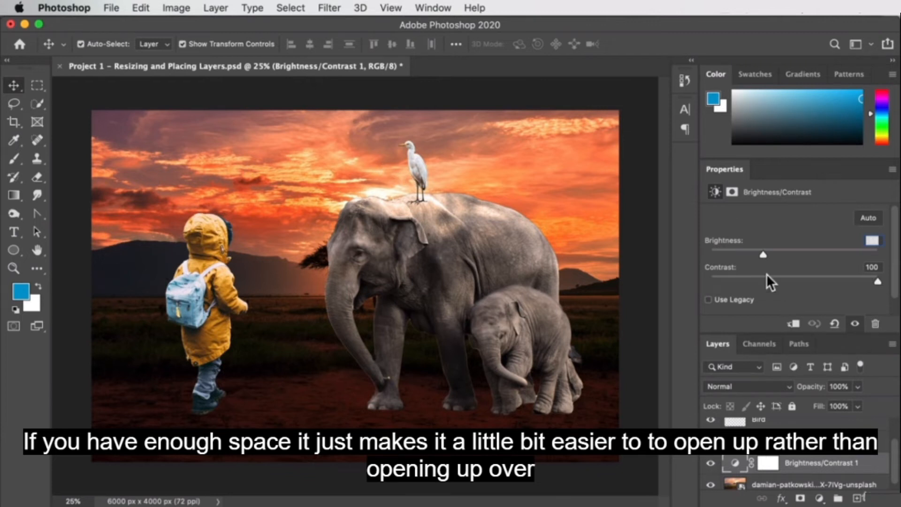
pyautogui.moveTo(762, 254); pyautogui.dragTo(776, 270)
# - Move the Properties panel into the Color panel group and enlarge the Layers panel beneath it
pyautogui.moveTo(722, 169); pyautogui.dragTo(720, 72)
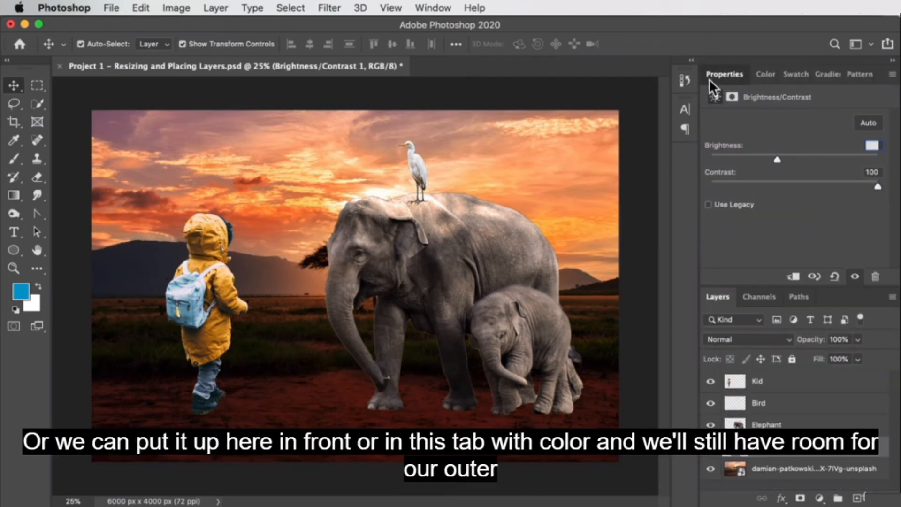
pyautogui.moveTo(714, 284); pyautogui.dragTo(733, 182)
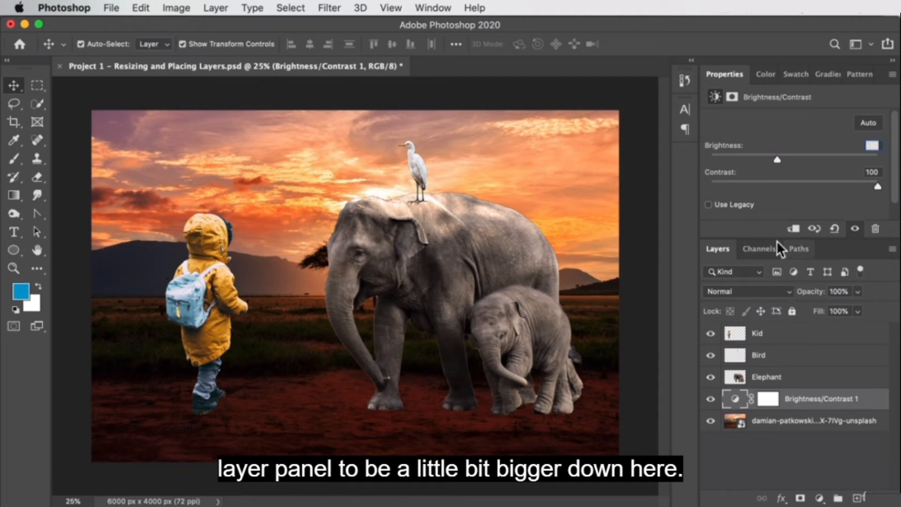
# - Move the Brightness/Contrast 1 layer above the Elephant layer and look over the available types of new adjustment layers
pyautogui.moveTo(768, 399); pyautogui.dragTo(808, 369)
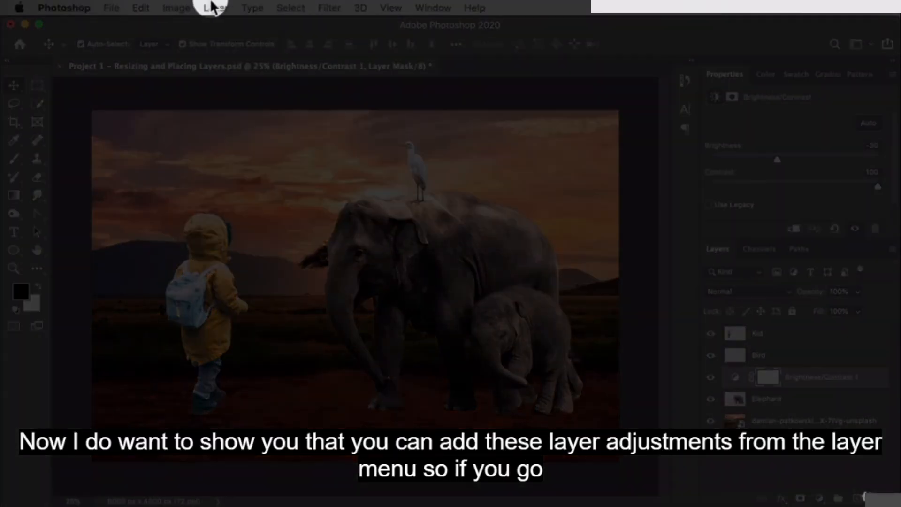
pyautogui.click(211, 7)
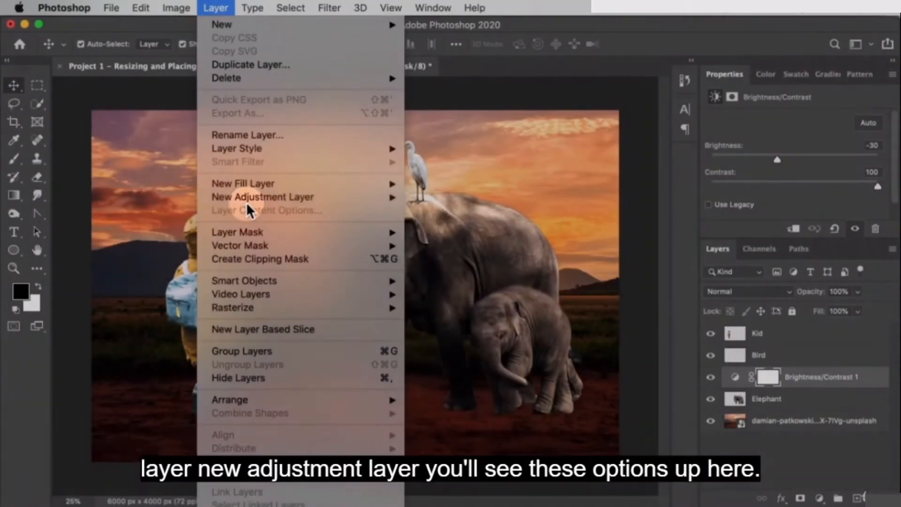
pyautogui.moveTo(258, 200)
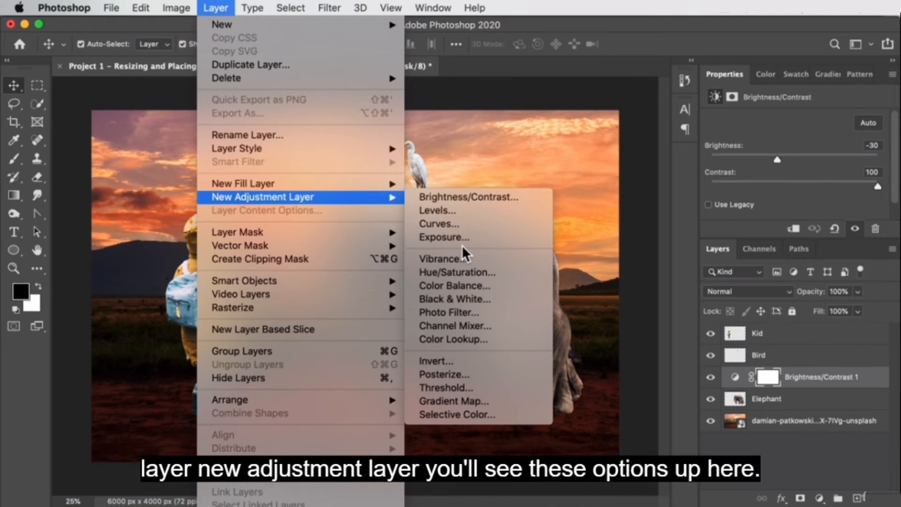
pyautogui.click(785, 451)
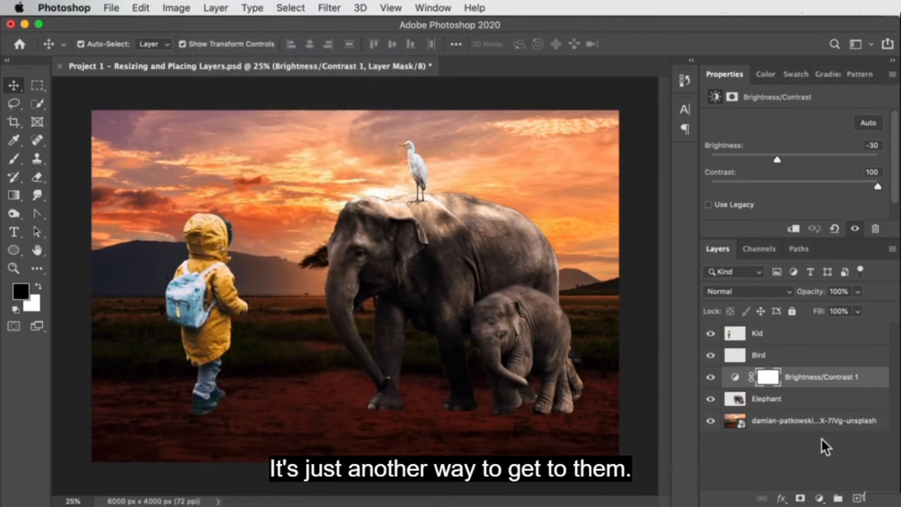
# - Select the Brightness/Contrast 1 adjustment layer and delete it
pyautogui.click(826, 458)
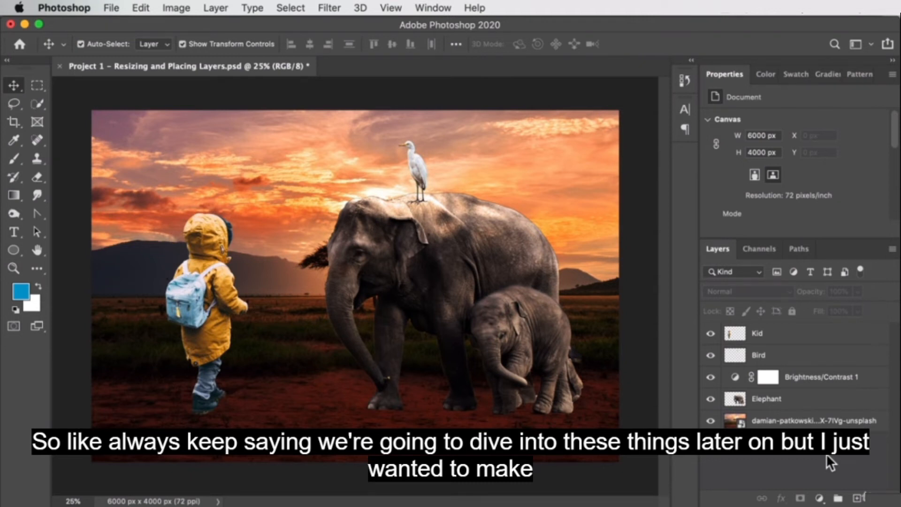
pyautogui.click(821, 379)
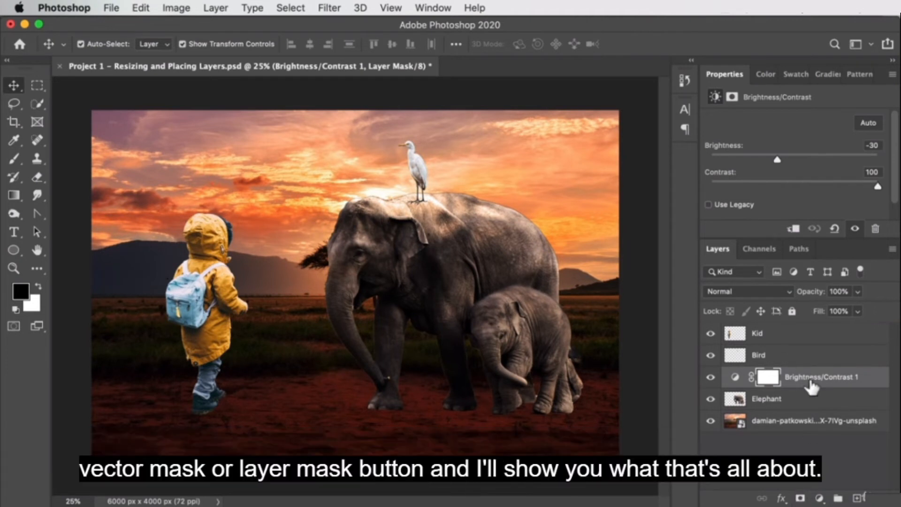
pyautogui.click(843, 381)
pyautogui.press('Delete')
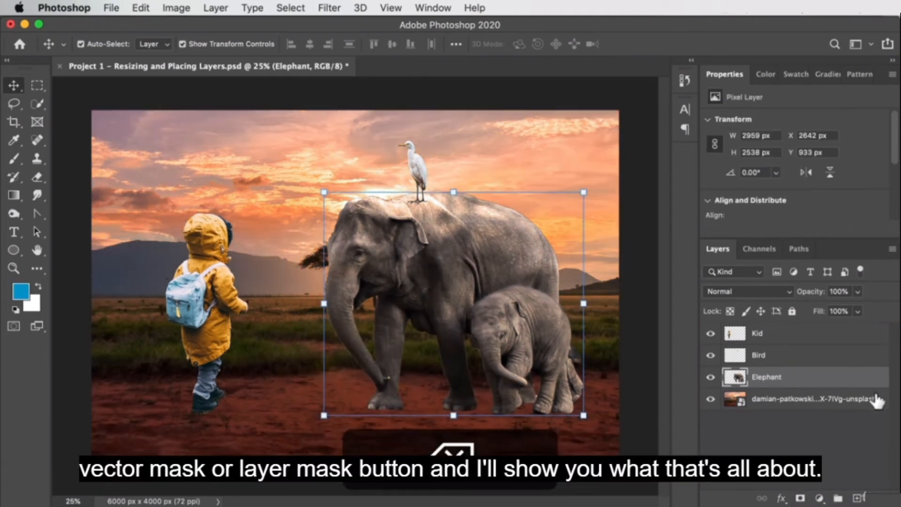
# - Select the sunset background layer and hide the Elephant, Bird and Kid layers
pyautogui.click(885, 441)
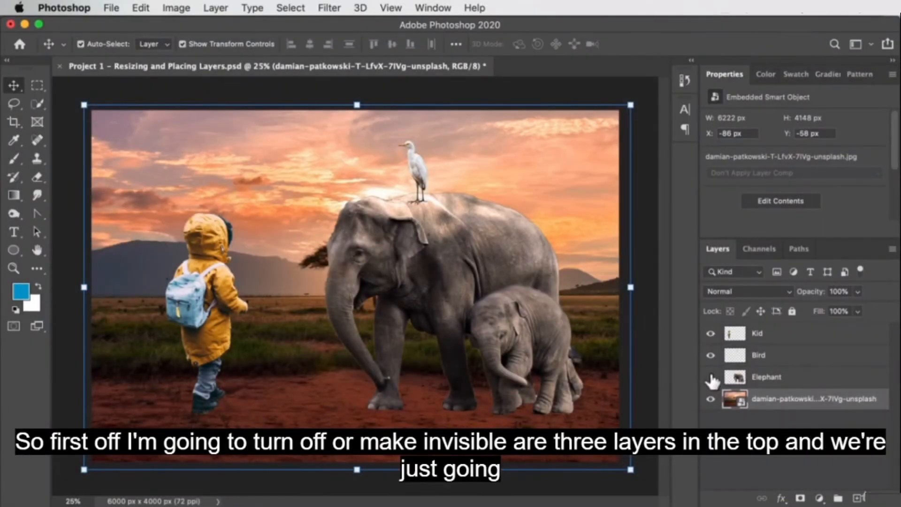
pyautogui.moveTo(710, 377); pyautogui.dragTo(711, 334)
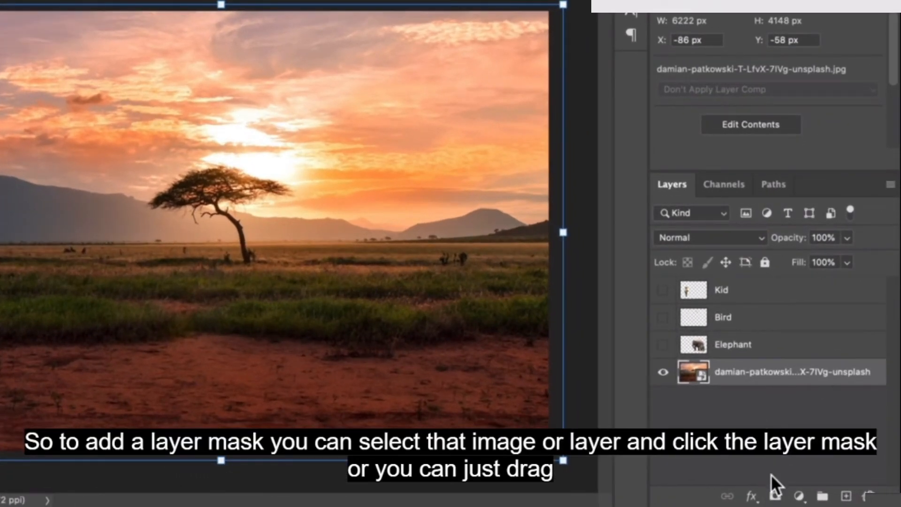
# - Add a layer mask to the sunset background layer, undo it, and add the mask again
pyautogui.click(776, 497)
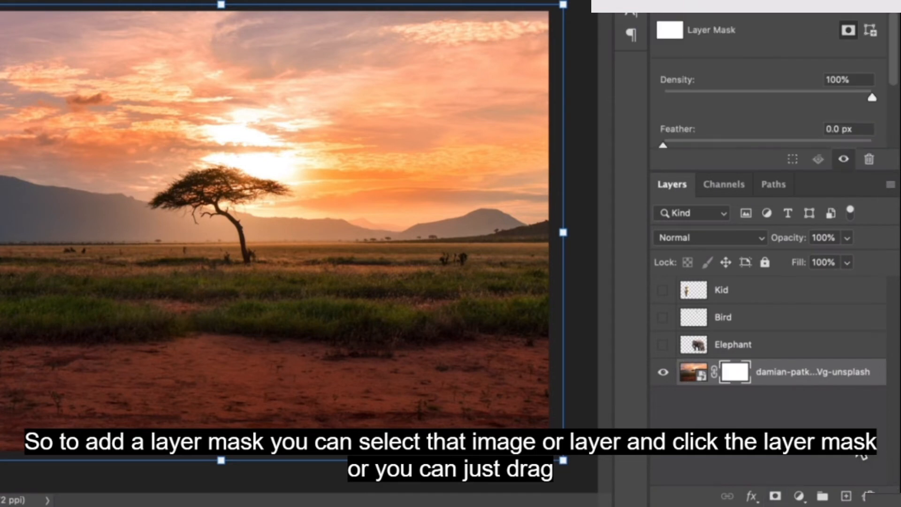
pyautogui.press('super+z')
pyautogui.moveTo(766, 383); pyautogui.dragTo(772, 495)
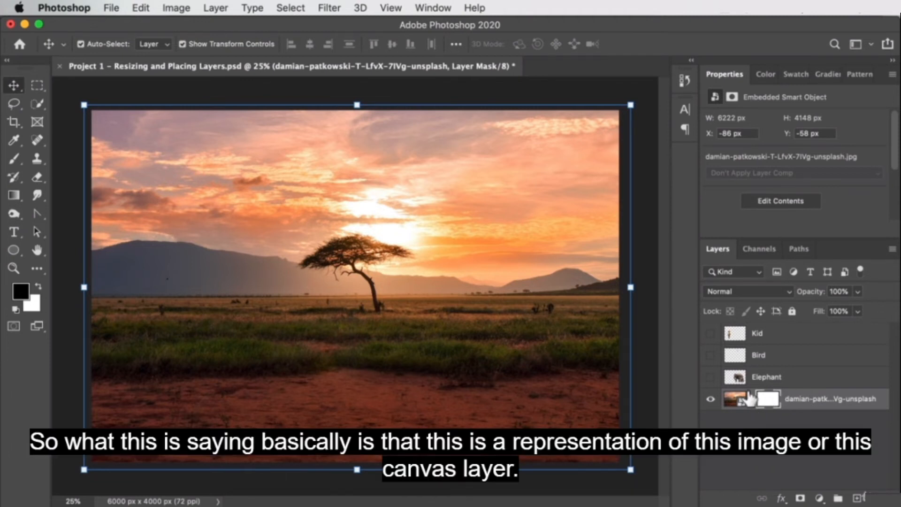
# - Switch from the background layer's image to its layer mask and activate the Brush Tool
pyautogui.click(719, 421)
pyautogui.click(817, 408)
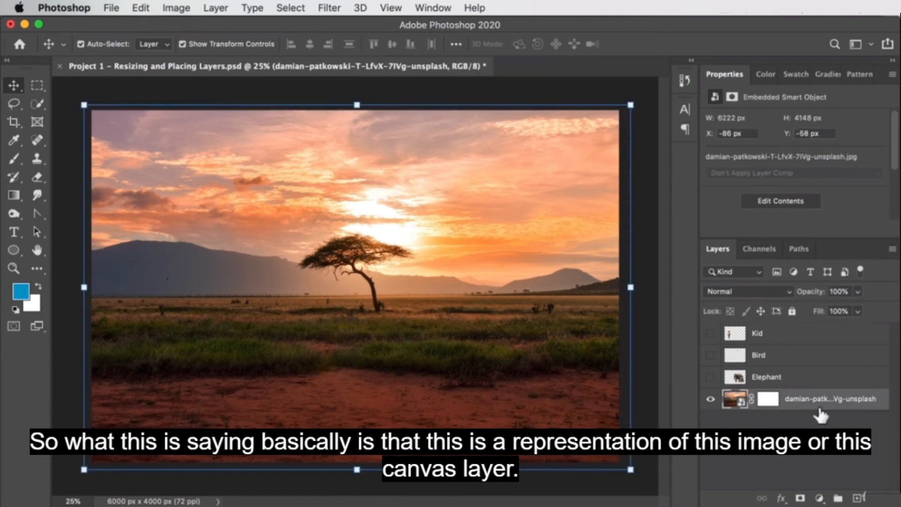
pyautogui.click(768, 400)
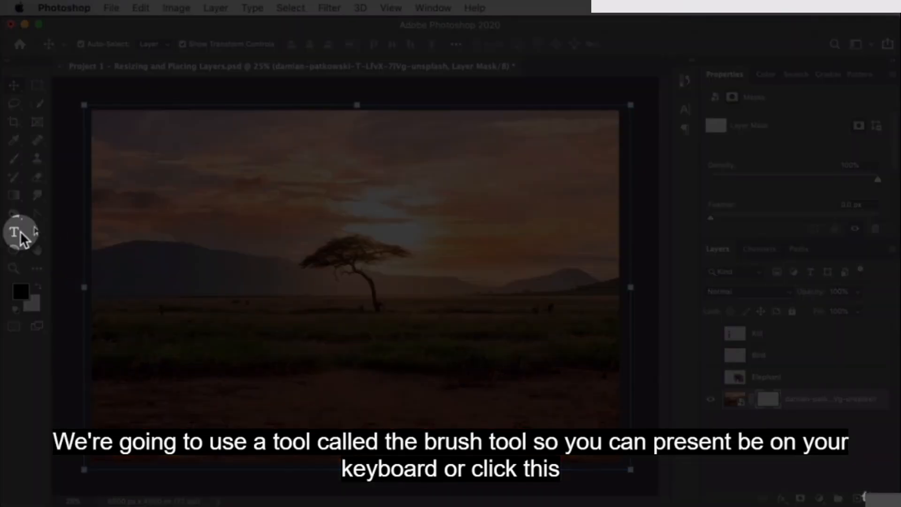
pyautogui.click(16, 160)
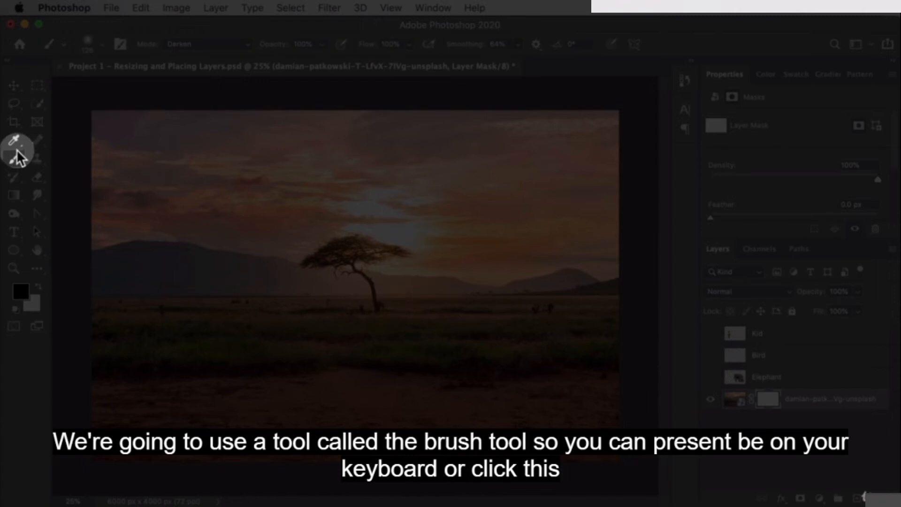
pyautogui.rightClick(19, 160)
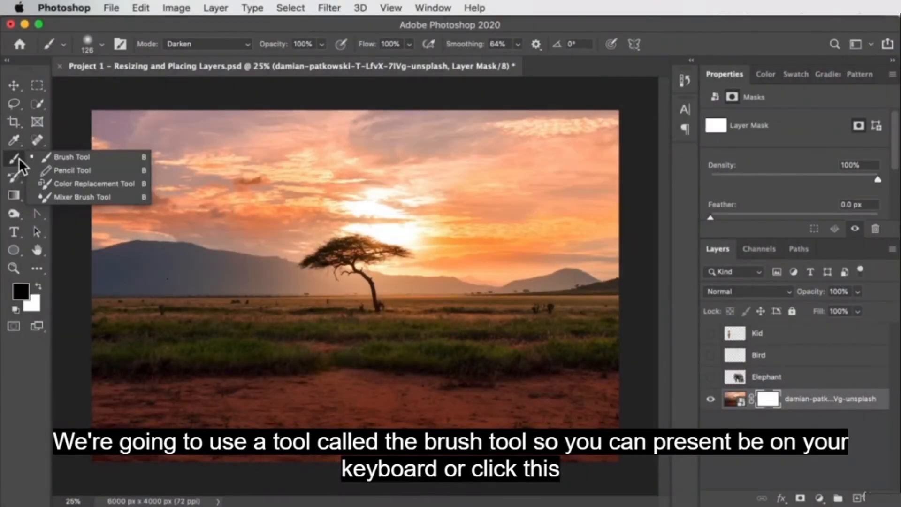
pyautogui.click(64, 156)
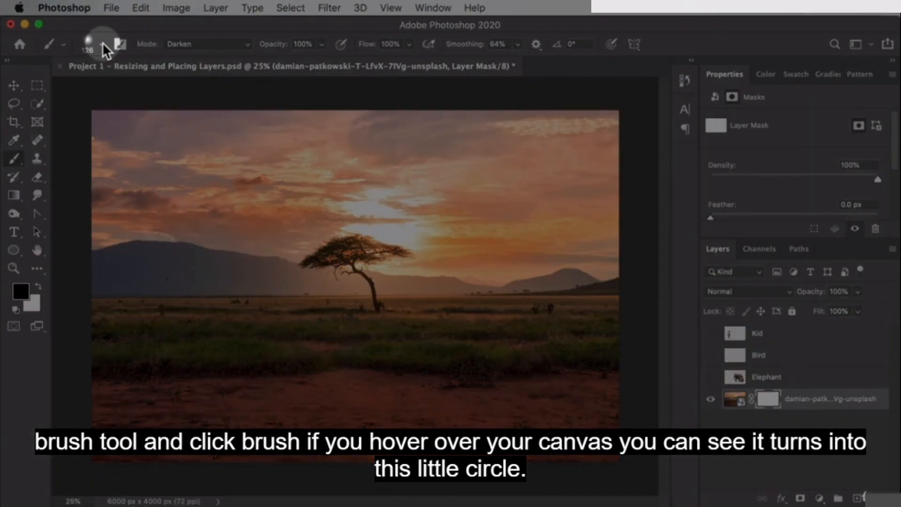
# - Try the brush at 100% hardness, and set it to a soft 0% hardness and a size of 396 px
pyautogui.click(101, 42)
pyautogui.moveTo(130, 94)
pyautogui.mouseDown()
pyautogui.moveTo(153, 92)
pyautogui.moveTo(121, 91)
pyautogui.moveTo(149, 90)
pyautogui.mouseUp()
pyautogui.moveTo(80, 122); pyautogui.dragTo(183, 123)
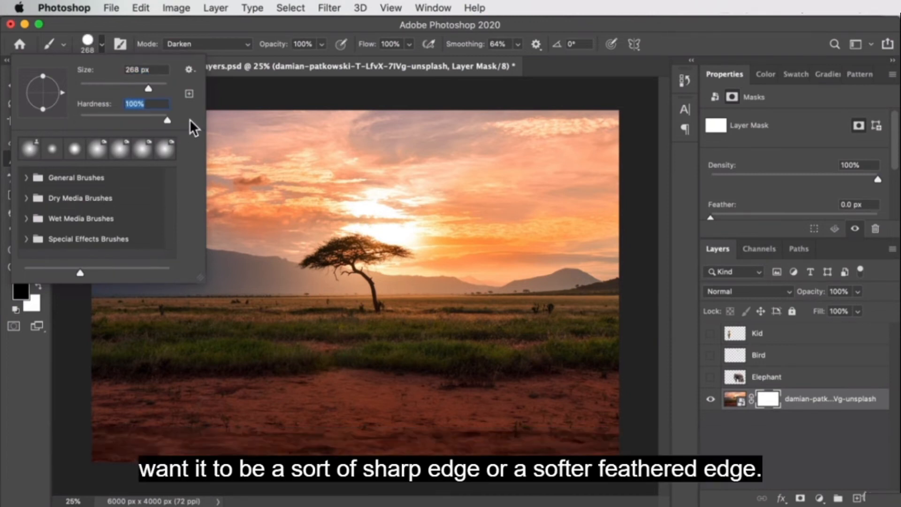
pyautogui.moveTo(168, 123); pyautogui.dragTo(79, 123)
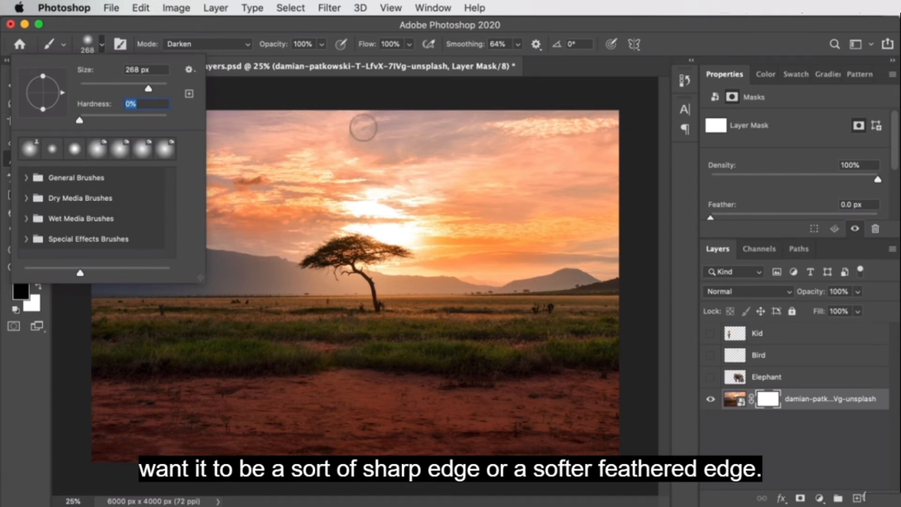
pyautogui.moveTo(149, 89); pyautogui.dragTo(153, 87)
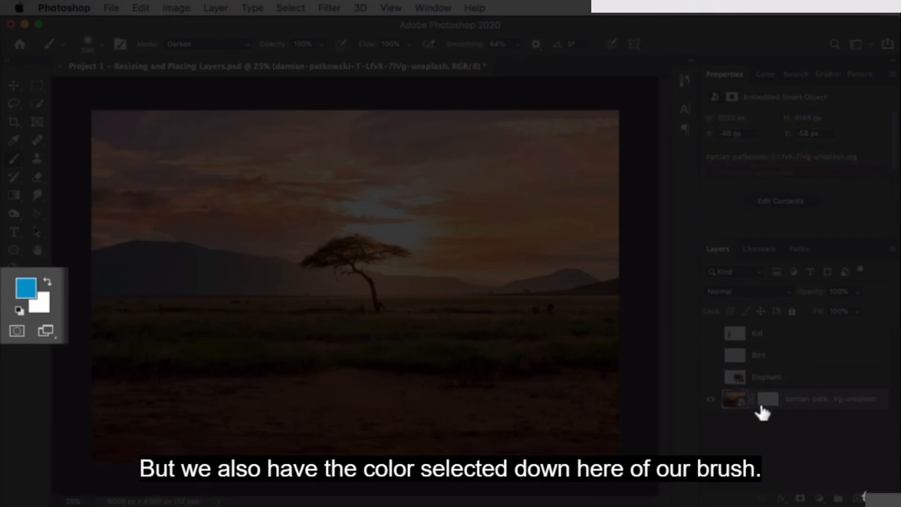
# - Target the background layer's mask instead of its image and paint a black band across the sky to hide it
pyautogui.click(763, 403)
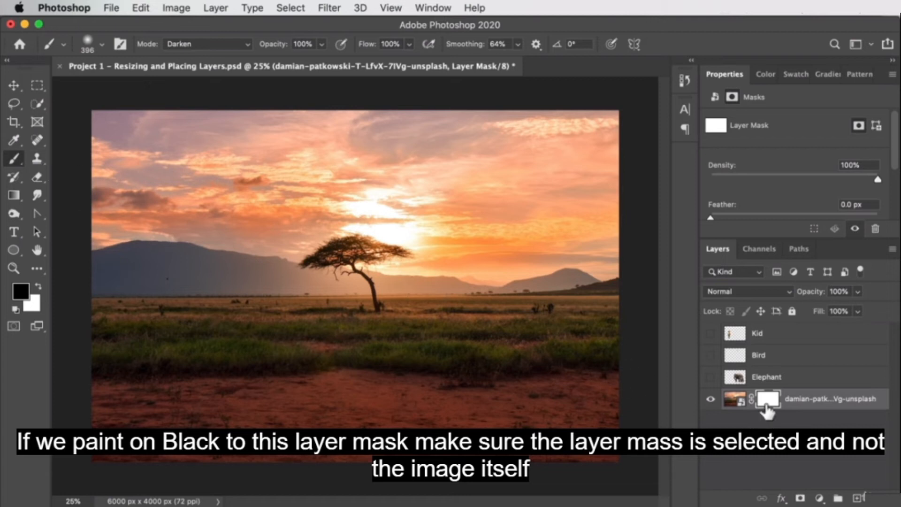
pyautogui.click(734, 402)
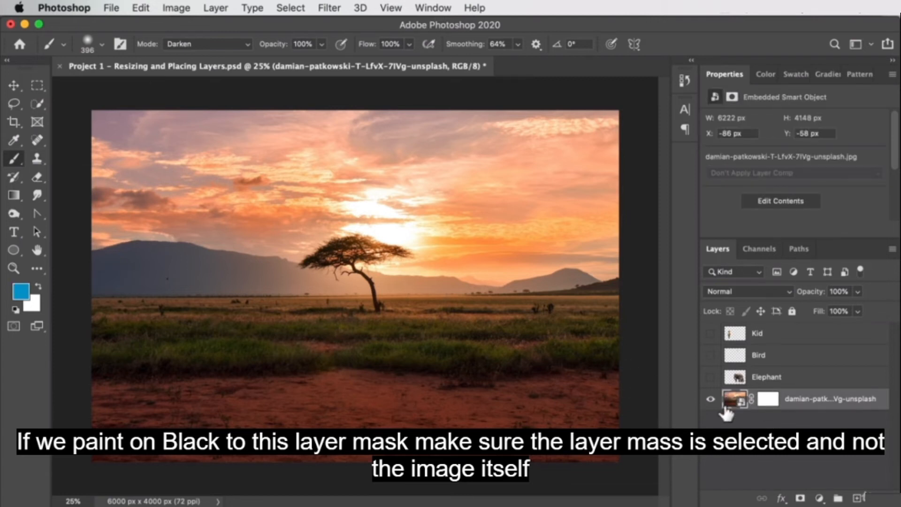
pyautogui.click(777, 404)
pyautogui.moveTo(101, 187)
pyautogui.mouseDown()
pyautogui.moveTo(304, 177)
pyautogui.moveTo(634, 199)
pyautogui.moveTo(333, 172)
pyautogui.moveTo(115, 182)
pyautogui.moveTo(81, 195)
pyautogui.moveTo(471, 201)
pyautogui.mouseUp()
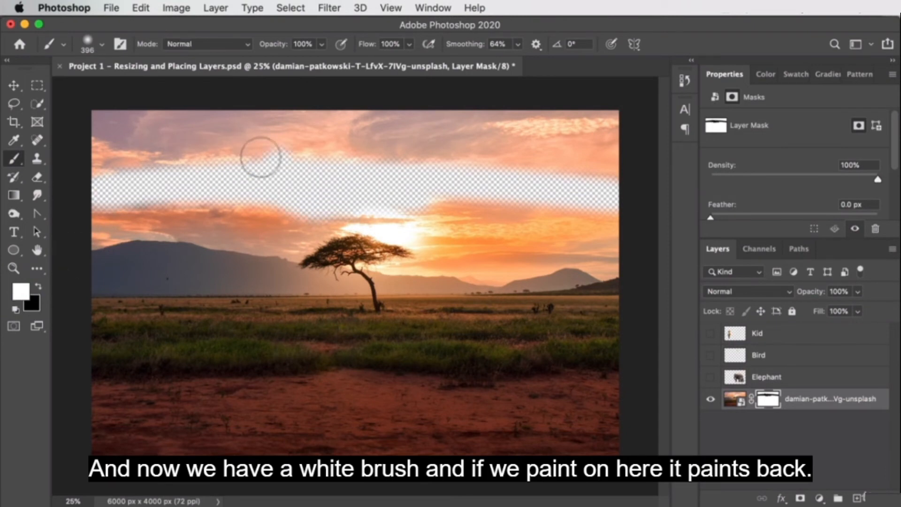
# - Paint white on the mask with the brush mode at Normal to restore the middle of the hidden sky band
pyautogui.moveTo(259, 155)
pyautogui.mouseDown()
pyautogui.moveTo(350, 179)
pyautogui.moveTo(266, 171)
pyautogui.moveTo(242, 207)
pyautogui.moveTo(382, 188)
pyautogui.moveTo(486, 193)
pyautogui.moveTo(418, 170)
pyautogui.moveTo(241, 181)
pyautogui.mouseUp()
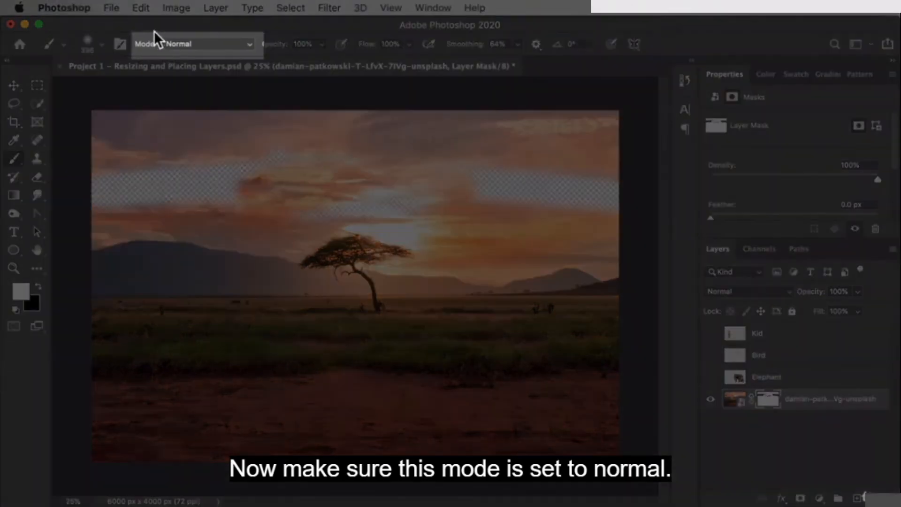
pyautogui.click(185, 42)
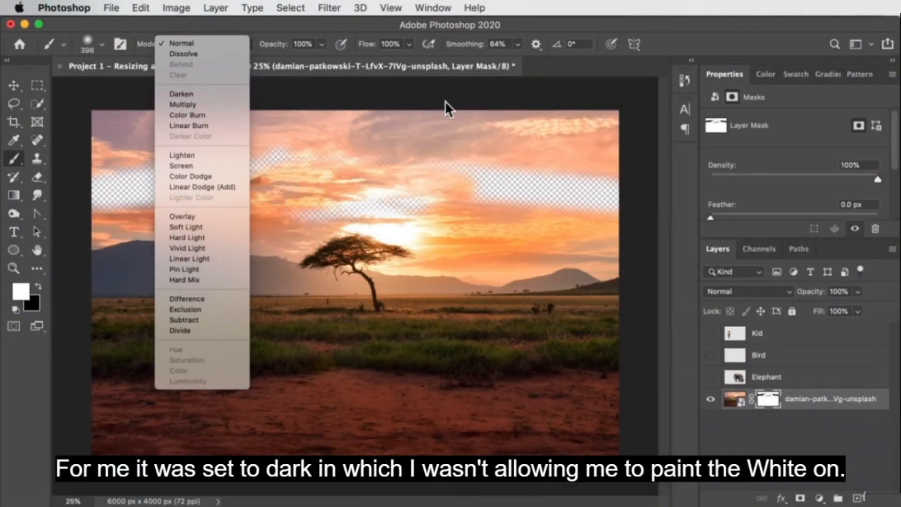
pyautogui.click(150, 41)
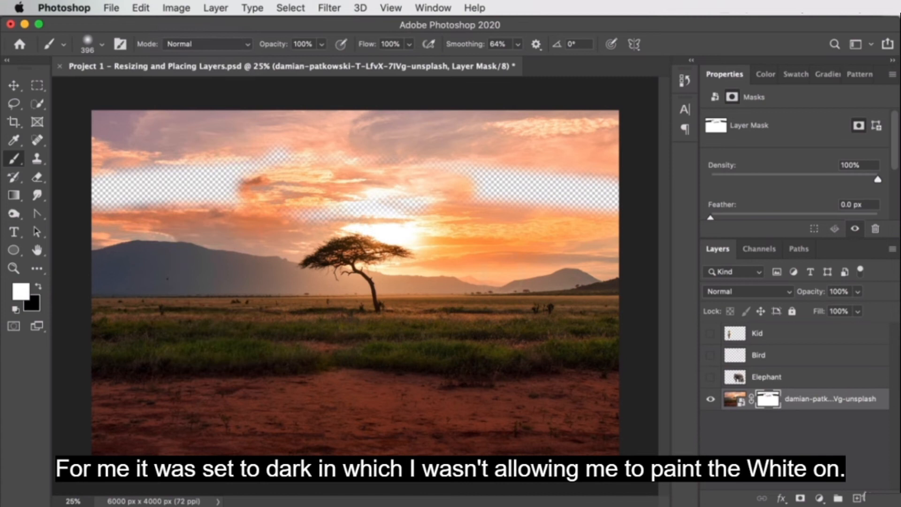
pyautogui.moveTo(335, 186)
pyautogui.mouseDown()
pyautogui.moveTo(300, 167)
pyautogui.moveTo(295, 148)
pyautogui.moveTo(442, 169)
pyautogui.moveTo(282, 162)
pyautogui.moveTo(409, 150)
pyautogui.moveTo(437, 223)
pyautogui.moveTo(457, 160)
pyautogui.moveTo(455, 192)
pyautogui.moveTo(457, 159)
pyautogui.moveTo(476, 235)
pyautogui.moveTo(461, 198)
pyautogui.moveTo(422, 223)
pyautogui.moveTo(207, 217)
pyautogui.moveTo(207, 226)
pyautogui.moveTo(223, 231)
pyautogui.moveTo(256, 137)
pyautogui.mouseUp()
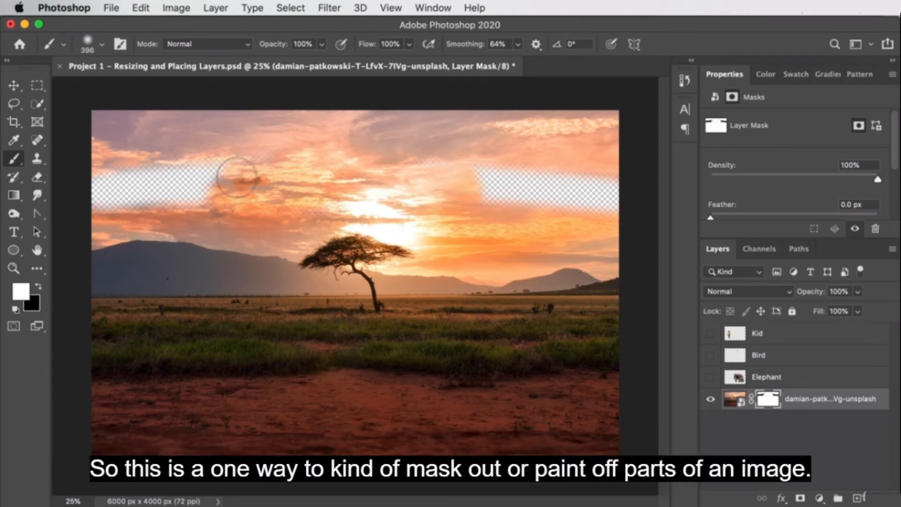
# - Paint black on the background layer's mask over the sky and mountain beside the tree, and paint white to restore part of it
pyautogui.click(38, 287)
pyautogui.moveTo(266, 315); pyautogui.dragTo(326, 141)
pyautogui.moveTo(249, 284)
pyautogui.mouseDown()
pyautogui.moveTo(238, 327)
pyautogui.moveTo(230, 323)
pyautogui.moveTo(243, 253)
pyautogui.moveTo(197, 266)
pyautogui.moveTo(255, 228)
pyautogui.moveTo(215, 283)
pyautogui.moveTo(236, 172)
pyautogui.moveTo(214, 174)
pyautogui.moveTo(222, 183)
pyautogui.moveTo(183, 282)
pyautogui.moveTo(235, 285)
pyautogui.mouseUp()
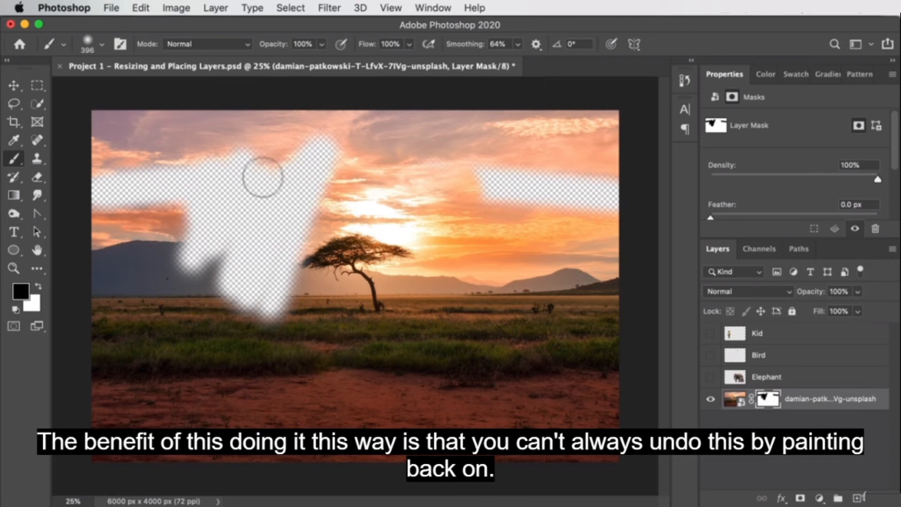
pyautogui.click(39, 288)
pyautogui.moveTo(171, 251)
pyautogui.mouseDown()
pyautogui.moveTo(245, 121)
pyautogui.moveTo(202, 256)
pyautogui.mouseUp()
pyautogui.moveTo(244, 135)
pyautogui.mouseDown()
pyautogui.moveTo(273, 115)
pyautogui.moveTo(199, 343)
pyautogui.mouseUp()
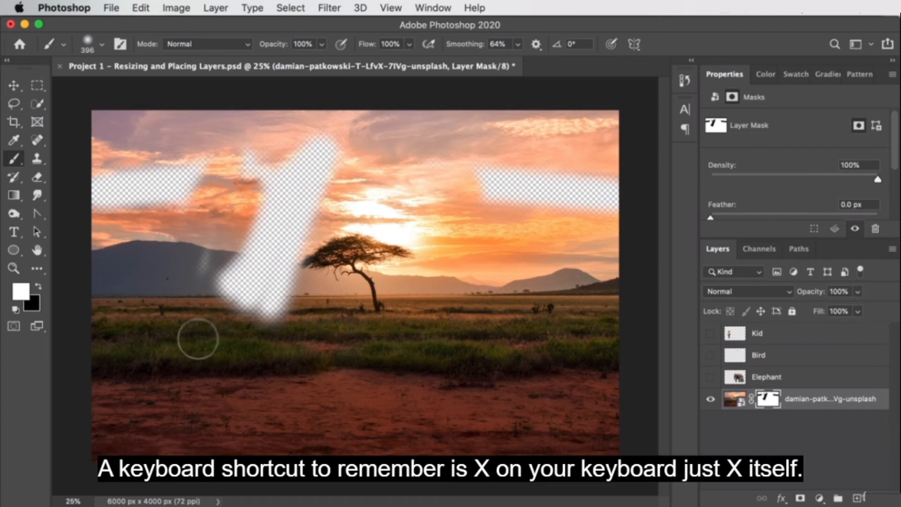
# - Swap to black to hide another patch of mountain and sky on the mask, and swap back to white to restore part of it
pyautogui.press('x')
pyautogui.moveTo(202, 249)
pyautogui.mouseDown()
pyautogui.moveTo(197, 277)
pyautogui.moveTo(248, 131)
pyautogui.moveTo(197, 207)
pyautogui.moveTo(176, 266)
pyautogui.mouseUp()
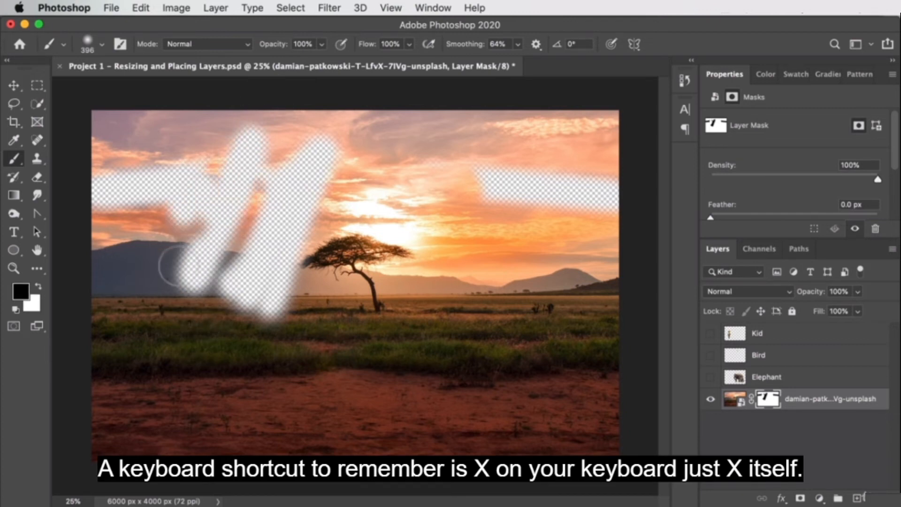
pyautogui.press('x')
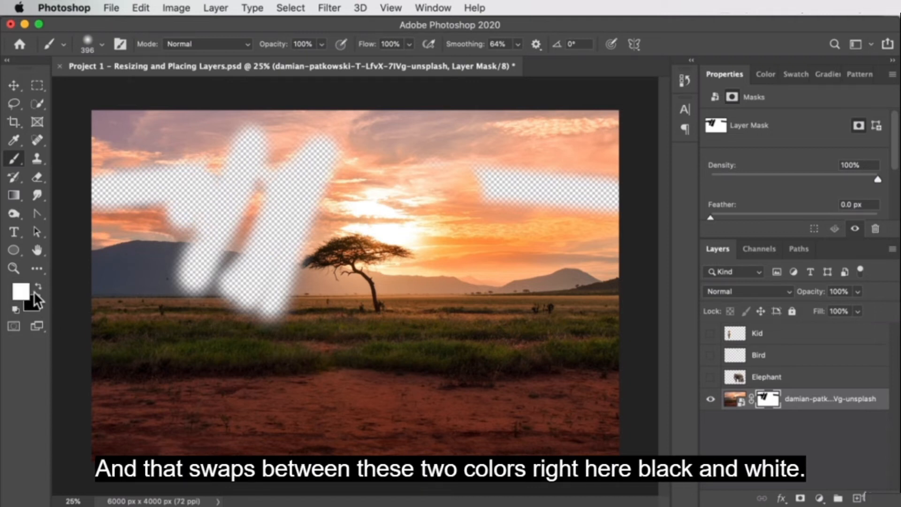
pyautogui.moveTo(249, 179)
pyautogui.mouseDown()
pyautogui.moveTo(197, 210)
pyautogui.moveTo(188, 277)
pyautogui.mouseUp()
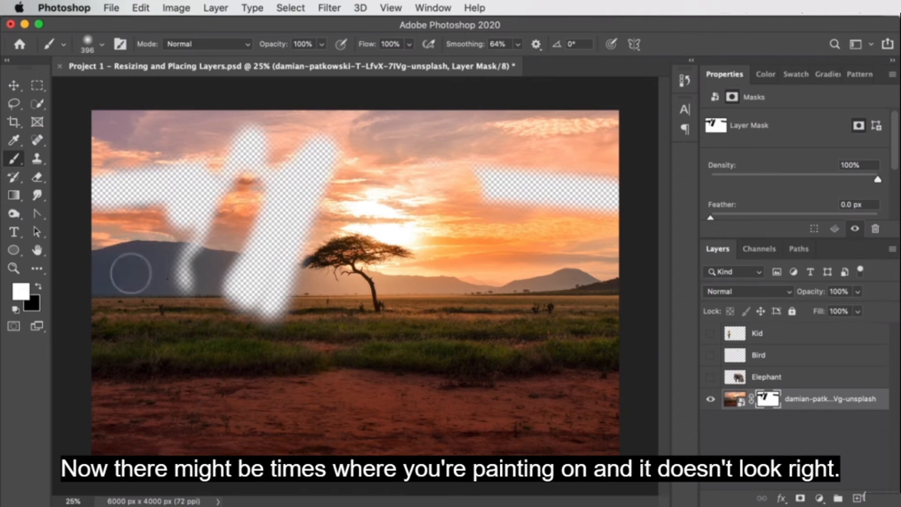
pyautogui.moveTo(247, 195)
pyautogui.mouseDown()
pyautogui.moveTo(228, 201)
pyautogui.moveTo(226, 177)
pyautogui.moveTo(244, 179)
pyautogui.mouseUp()
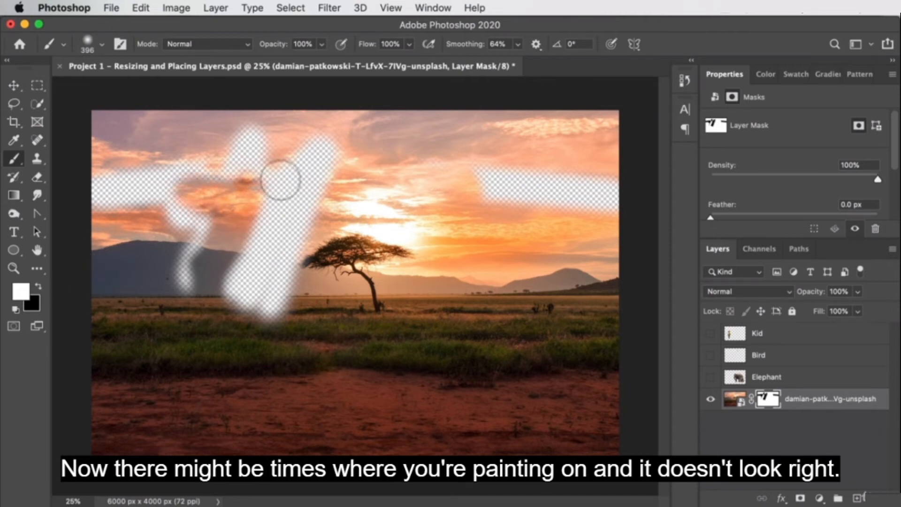
# - Set the foreground color to gray and paint across the sky on the mask to make it semi-transparent
pyautogui.click(21, 293)
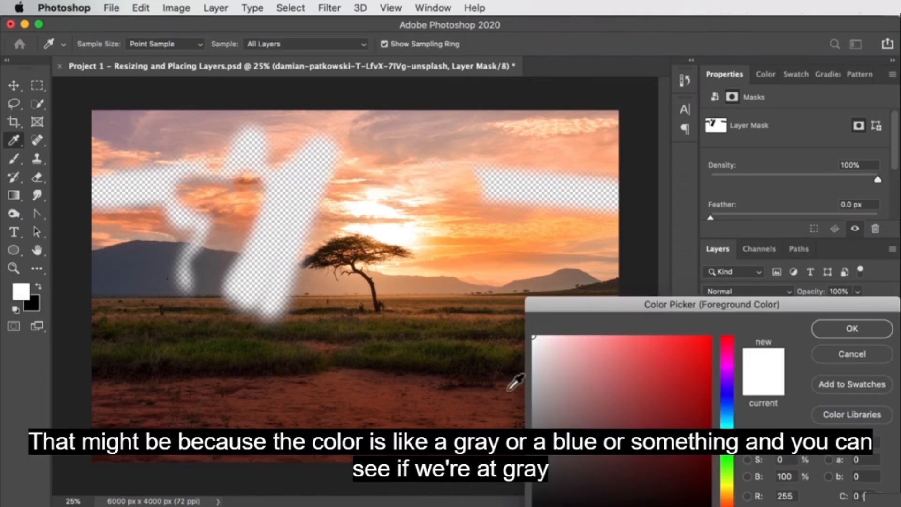
pyautogui.click(852, 331)
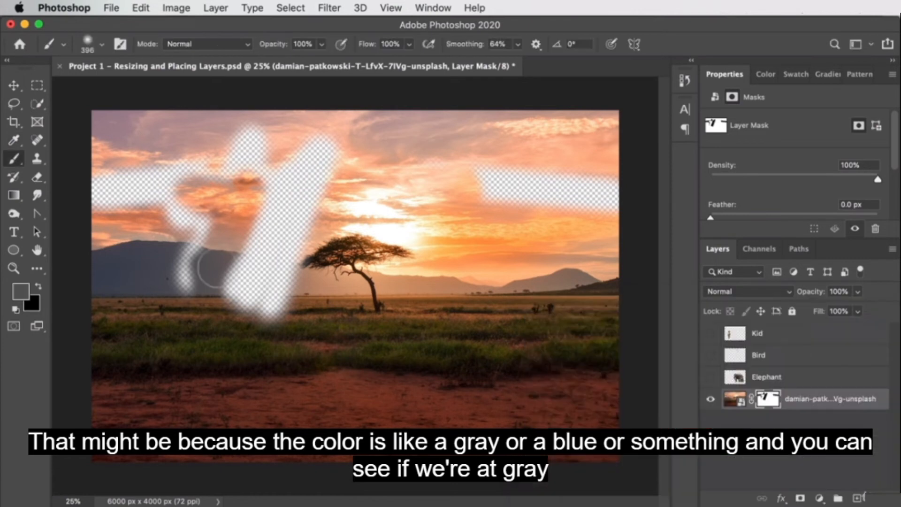
pyautogui.moveTo(320, 204)
pyautogui.mouseDown()
pyautogui.moveTo(584, 218)
pyautogui.moveTo(474, 191)
pyautogui.moveTo(348, 177)
pyautogui.moveTo(503, 181)
pyautogui.moveTo(123, 162)
pyautogui.moveTo(447, 167)
pyautogui.moveTo(179, 137)
pyautogui.moveTo(608, 147)
pyautogui.moveTo(419, 141)
pyautogui.moveTo(608, 170)
pyautogui.mouseUp()
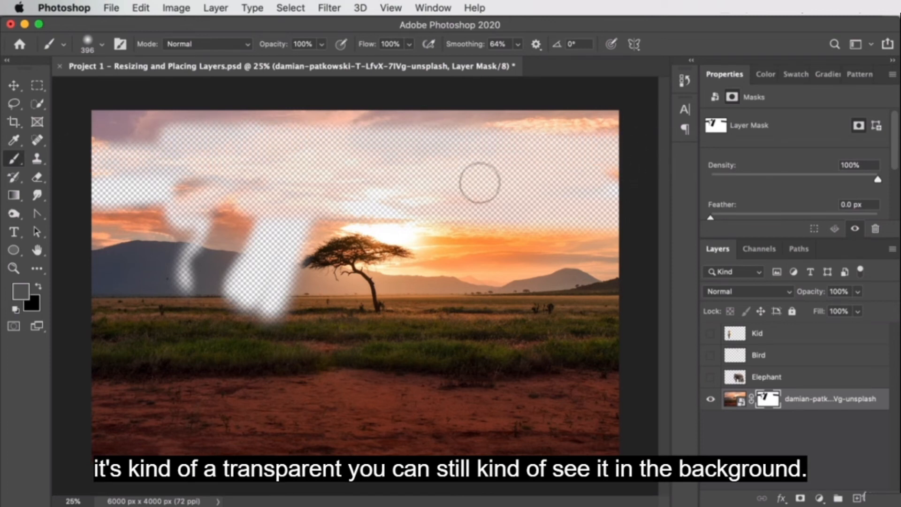
# - Set the foreground color to pure white and paint over the semi-transparent sky on the mask to restore it
pyautogui.click(17, 294)
pyautogui.click(496, 311)
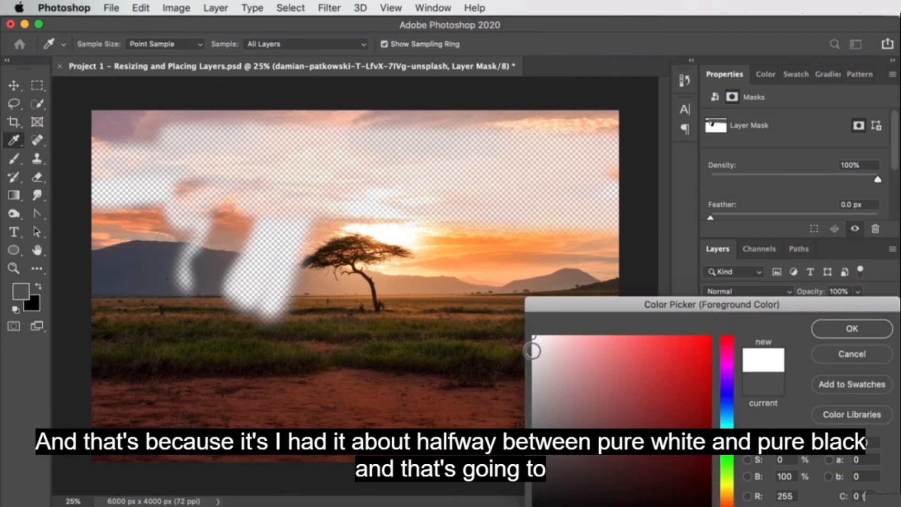
pyautogui.click(854, 331)
pyautogui.moveTo(403, 167)
pyautogui.mouseDown()
pyautogui.moveTo(277, 153)
pyautogui.moveTo(477, 137)
pyautogui.moveTo(116, 127)
pyautogui.moveTo(195, 133)
pyautogui.mouseUp()
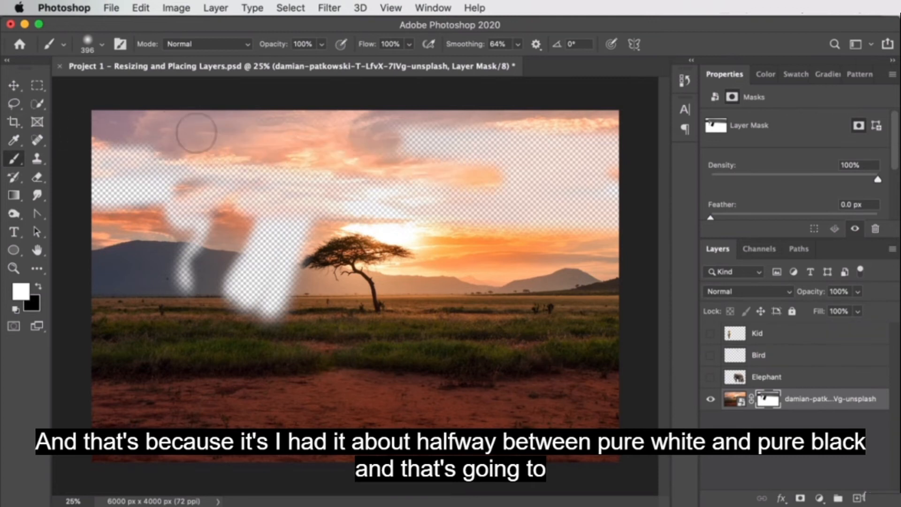
pyautogui.moveTo(327, 123)
pyautogui.mouseDown()
pyautogui.moveTo(643, 152)
pyautogui.moveTo(399, 139)
pyautogui.moveTo(604, 143)
pyautogui.moveTo(314, 162)
pyautogui.moveTo(655, 163)
pyautogui.moveTo(644, 179)
pyautogui.moveTo(122, 154)
pyautogui.mouseUp()
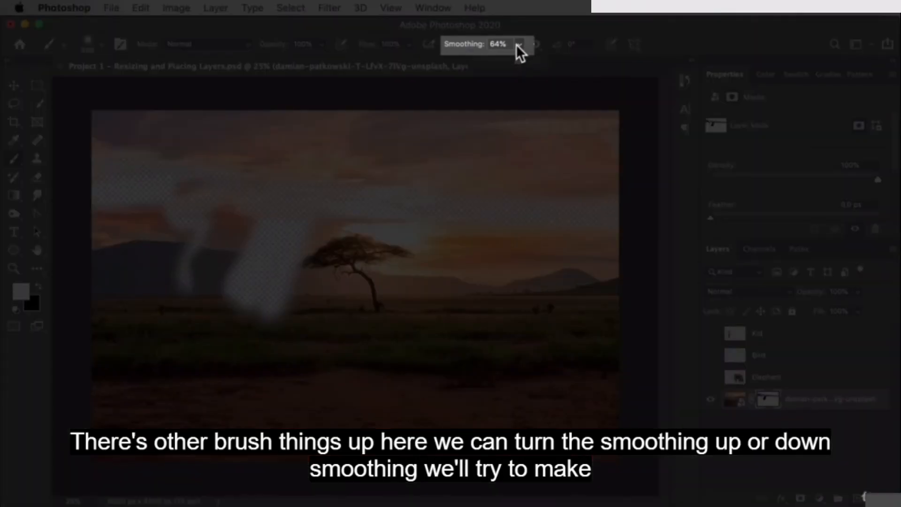
# - Set the brush smoothing to 0% and paint white on the mask over the hidden area next to the tree
pyautogui.moveTo(516, 44); pyautogui.dragTo(511, 57)
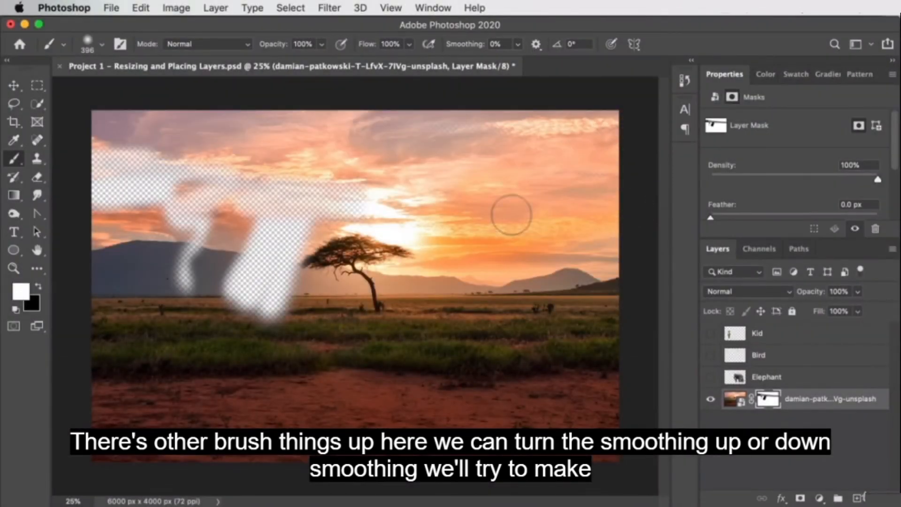
pyautogui.moveTo(362, 209)
pyautogui.mouseDown()
pyautogui.moveTo(281, 277)
pyautogui.moveTo(304, 200)
pyautogui.moveTo(291, 341)
pyautogui.moveTo(269, 303)
pyautogui.moveTo(264, 335)
pyautogui.moveTo(300, 263)
pyautogui.mouseUp()
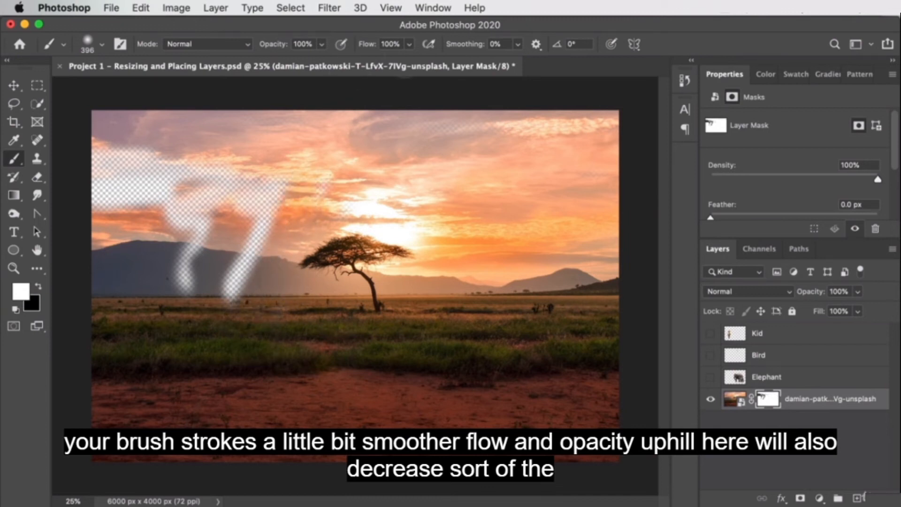
# - Set the brush flow to 47% and opacity to 59%, and paint repeated white strokes on the mask to restore the image gradually
pyautogui.click(408, 46)
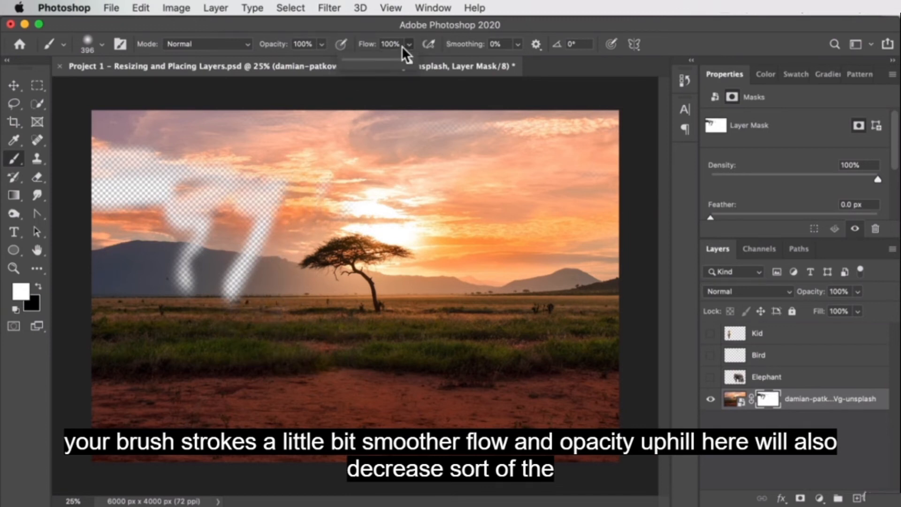
pyautogui.click(322, 45)
pyautogui.moveTo(296, 60); pyautogui.dragTo(294, 60)
pyautogui.moveTo(235, 191)
pyautogui.mouseDown()
pyautogui.moveTo(309, 180)
pyautogui.moveTo(242, 267)
pyautogui.moveTo(265, 281)
pyautogui.mouseUp()
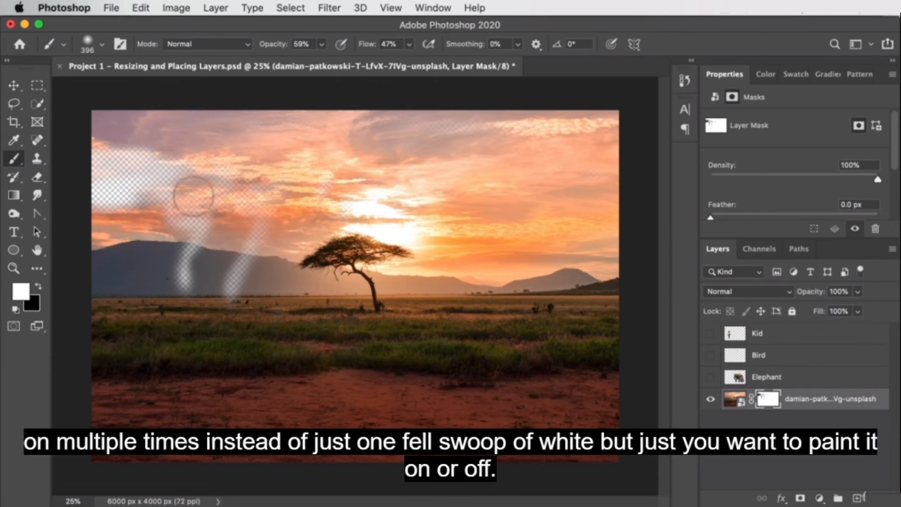
pyautogui.moveTo(194, 196); pyautogui.dragTo(192, 308)
pyautogui.moveTo(192, 223); pyautogui.dragTo(183, 281)
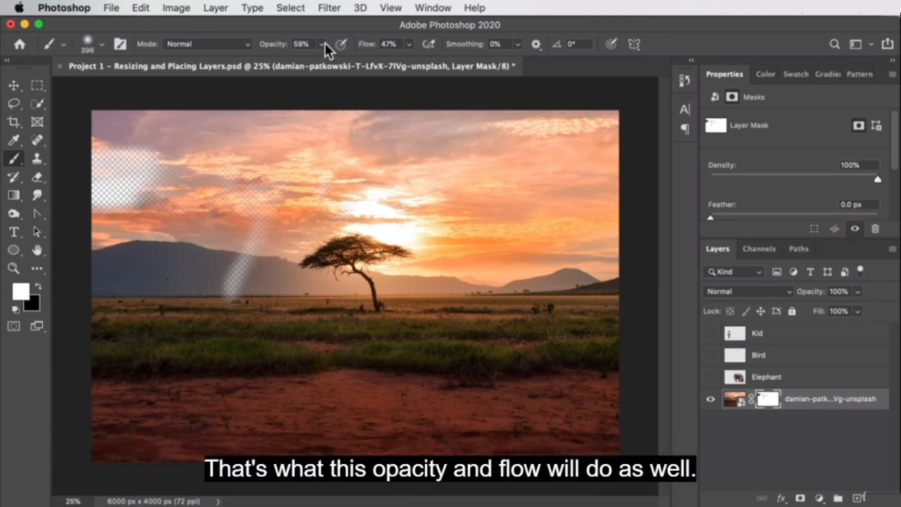
# - Set the brush opacity and flow to 100% and paint the remaining hidden areas of the mask white
pyautogui.click(409, 44)
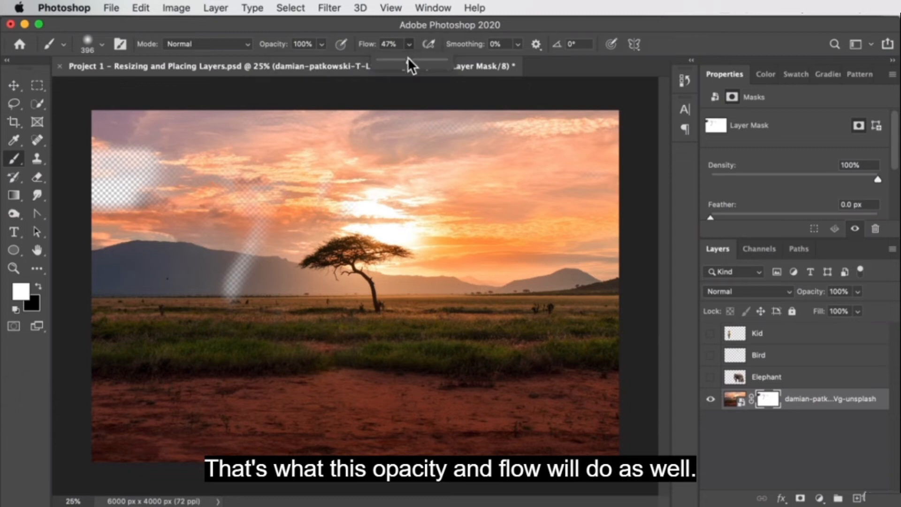
pyautogui.click(231, 153)
pyautogui.moveTo(145, 219)
pyautogui.mouseDown()
pyautogui.moveTo(145, 188)
pyautogui.moveTo(126, 165)
pyautogui.moveTo(113, 234)
pyautogui.moveTo(115, 124)
pyautogui.moveTo(93, 129)
pyautogui.moveTo(260, 267)
pyautogui.mouseUp()
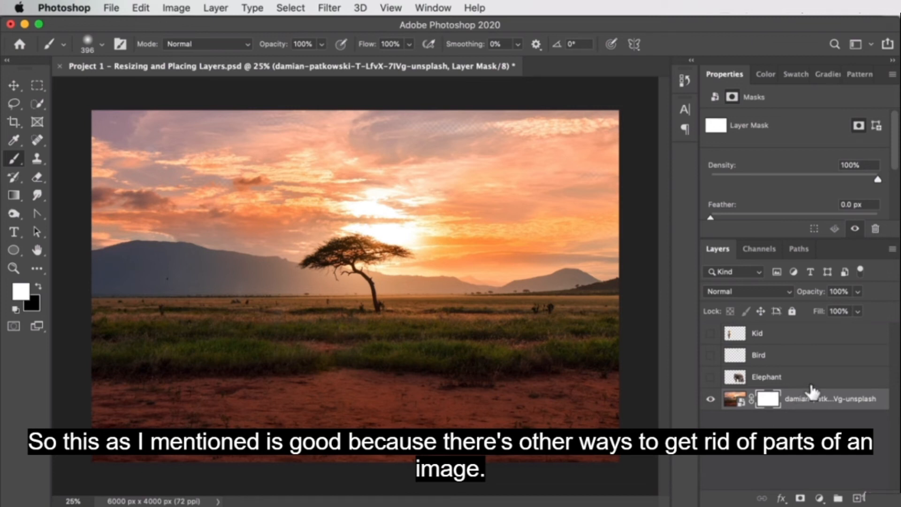
# - Toggle the background layer's visibility off and on, duplicate the layer under its default copy name, and undo the duplication
pyautogui.click(710, 402)
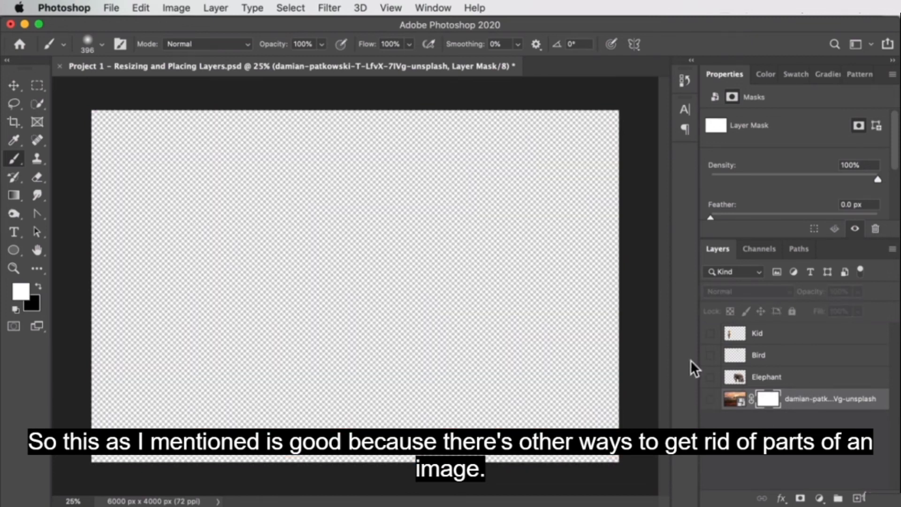
pyautogui.click(708, 400)
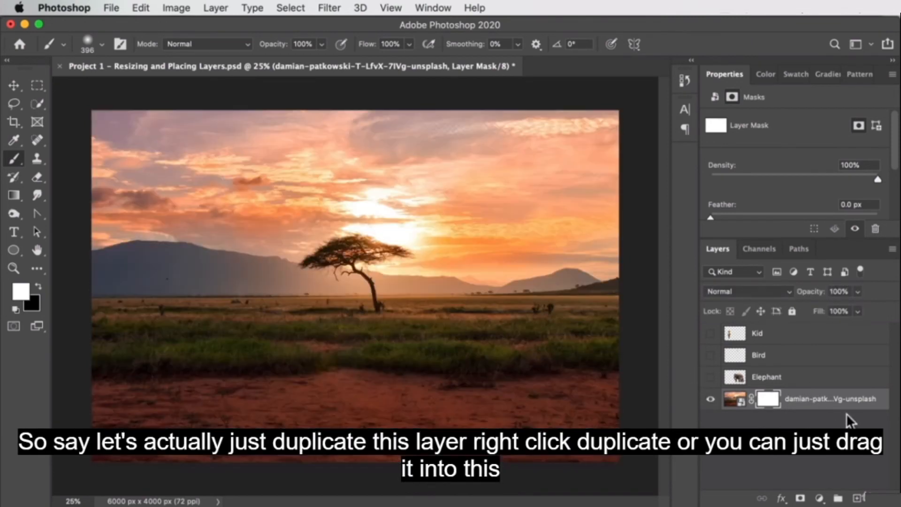
pyautogui.rightClick(830, 402)
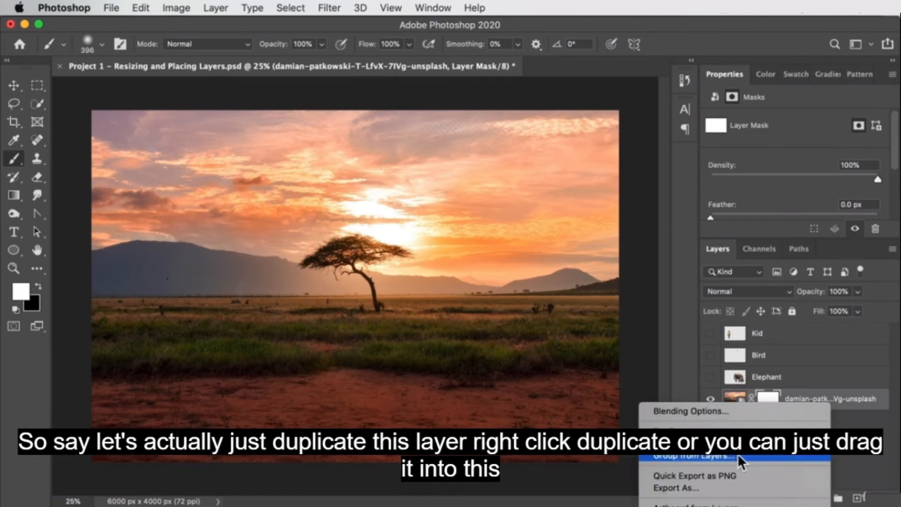
pyautogui.click(686, 433)
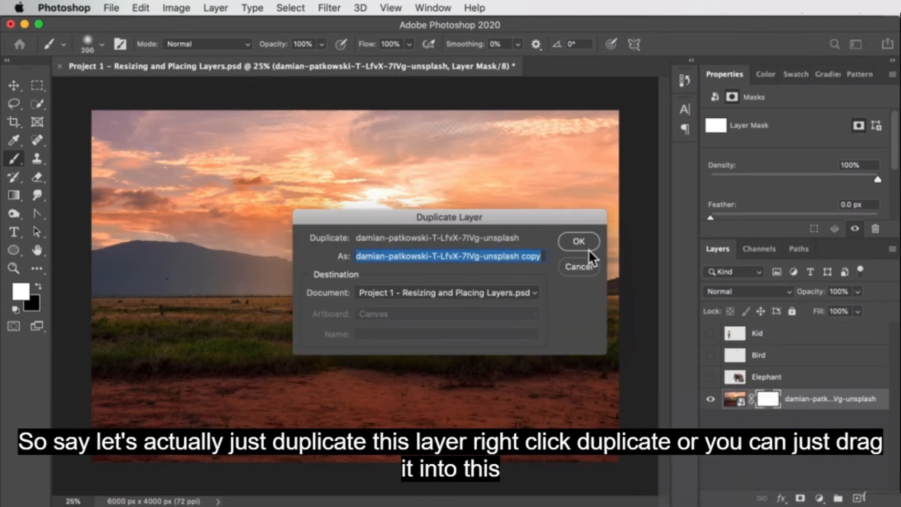
pyautogui.click(588, 248)
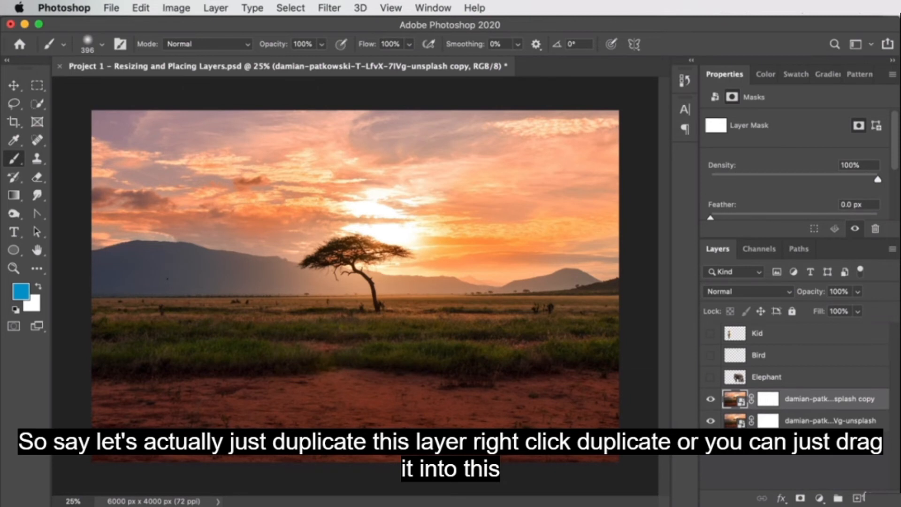
pyautogui.press('super+z')
# - Duplicate the background layer together with its mask directly in the layer stack, without using the naming dialog
pyautogui.moveTo(816, 402); pyautogui.dragTo(775, 432)
pyautogui.moveTo(823, 504); pyautogui.dragTo(857, 498)
pyautogui.click(757, 401)
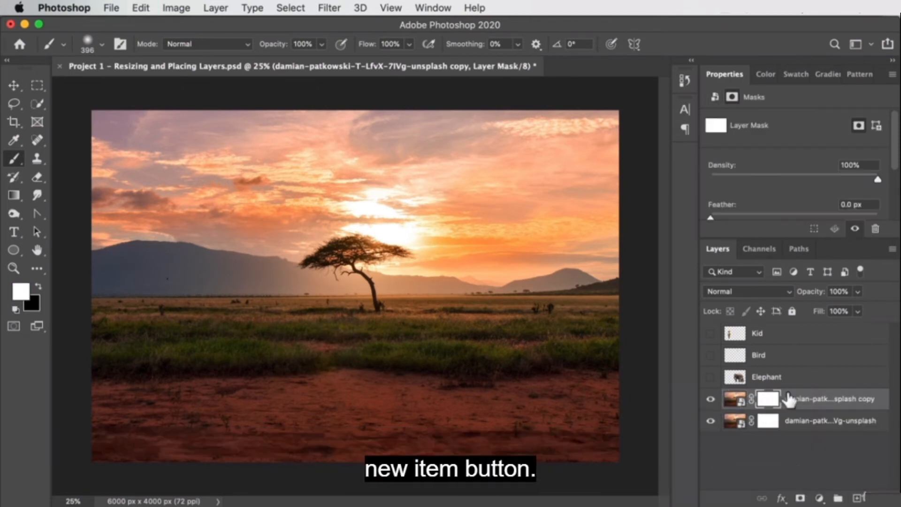
# - Delete the layer mask from the copied background layer
pyautogui.rightClick(789, 396)
pyautogui.click(846, 377)
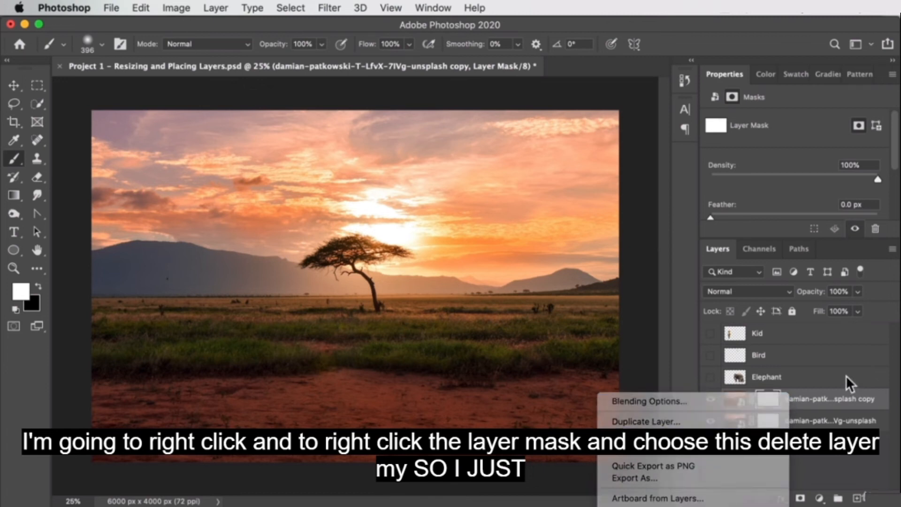
pyautogui.rightClick(768, 396)
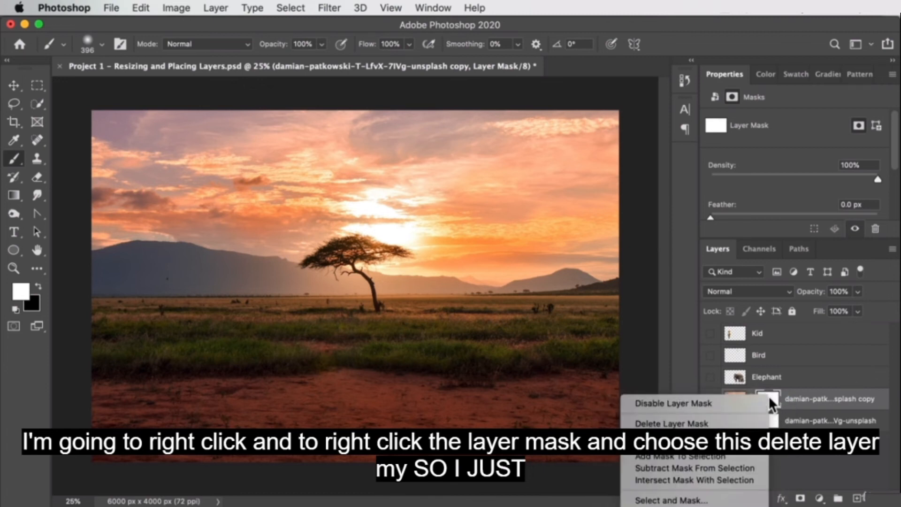
pyautogui.click(711, 424)
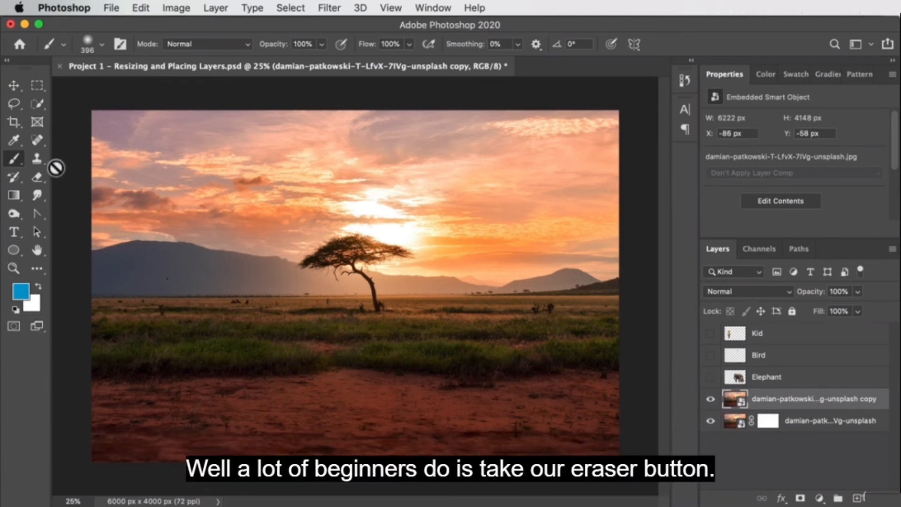
# - Activate the standard Eraser Tool, try to erase part of the sky on the copied smart object layer, and dismiss the warning
pyautogui.press('e')
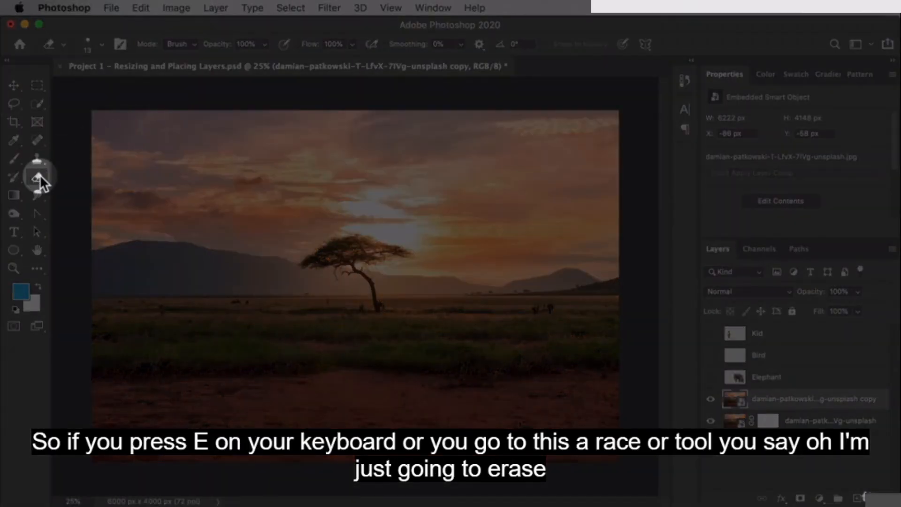
pyautogui.click(40, 176)
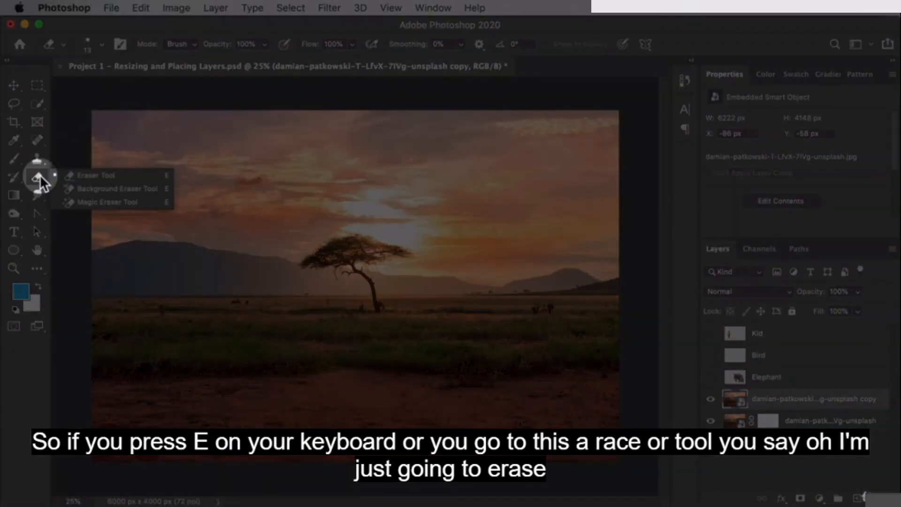
pyautogui.click(137, 175)
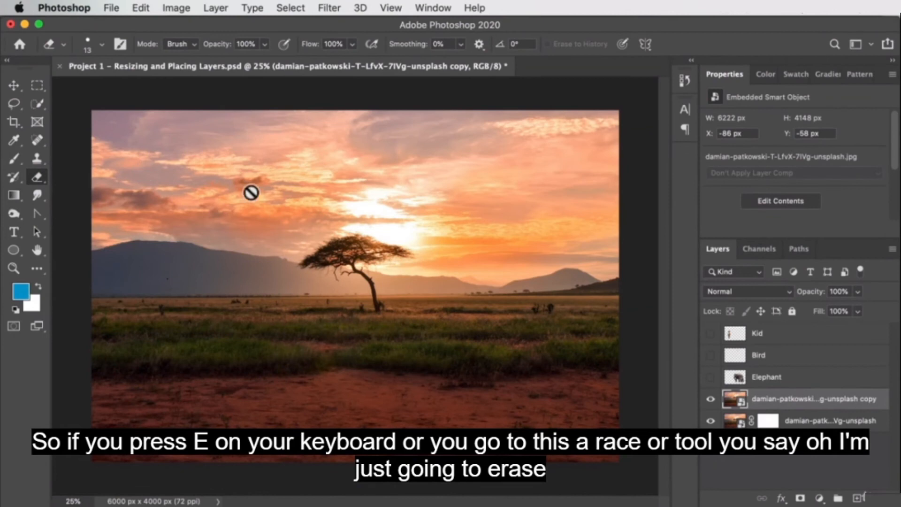
pyautogui.click(225, 221)
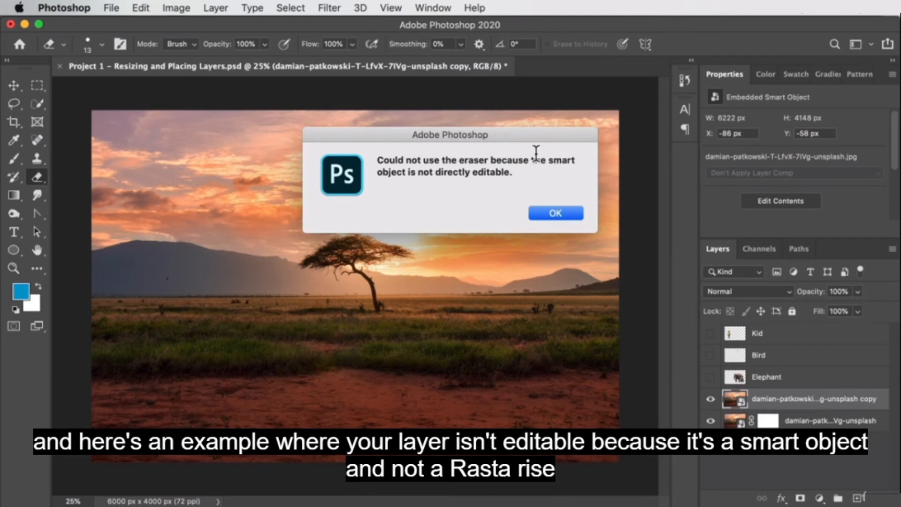
pyautogui.click(563, 215)
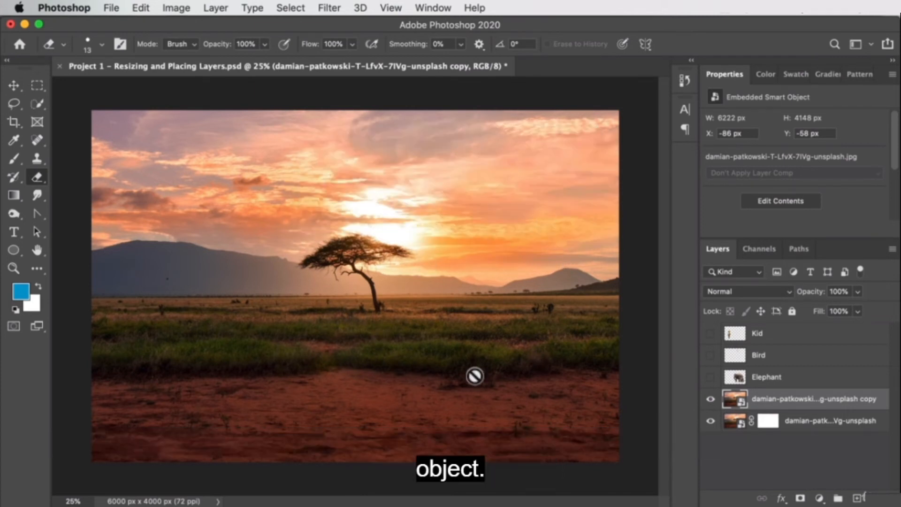
# - Rasterize the copied background layer so that its pixels can be erased
pyautogui.rightClick(751, 405)
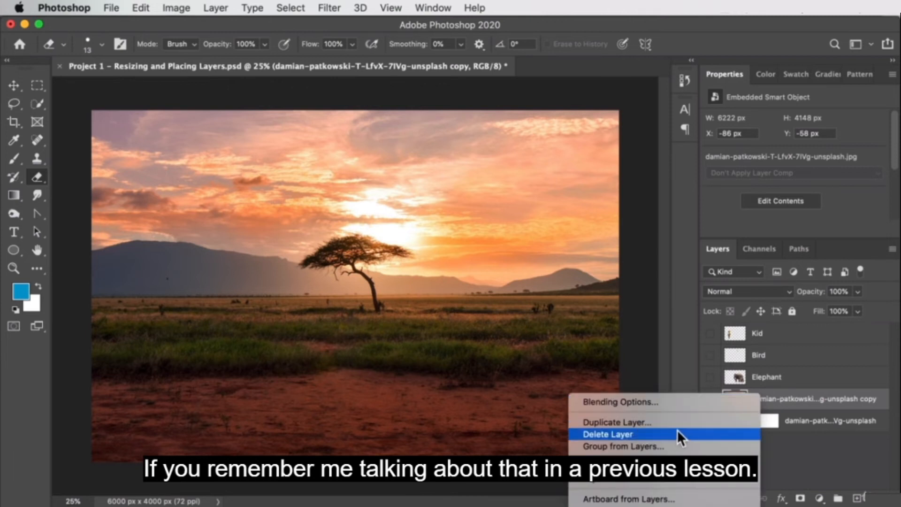
pyautogui.scroll(-5, 722, 435)
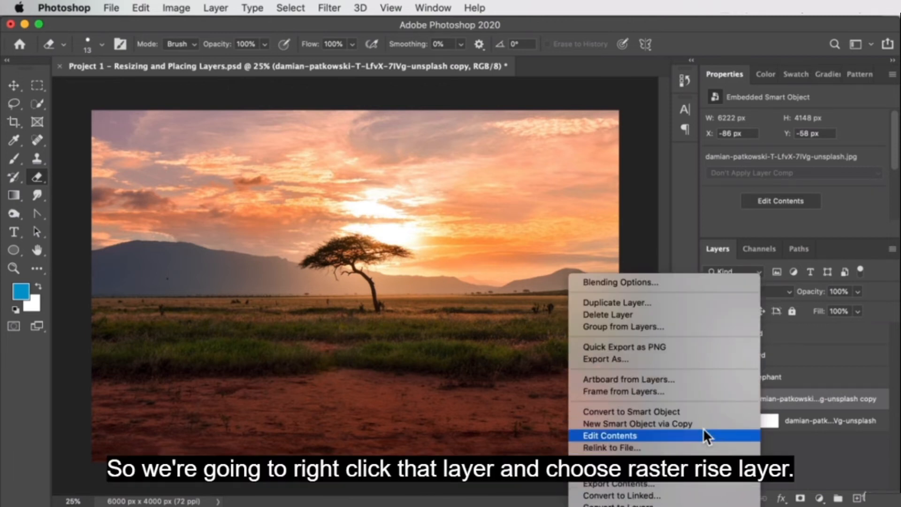
pyautogui.scroll(-3, 687, 450)
pyautogui.click(655, 493)
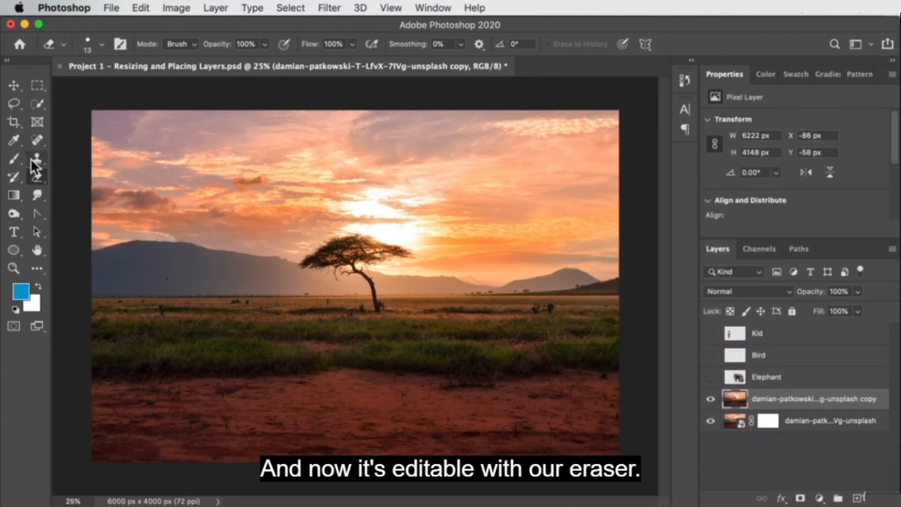
# - Hide the original background layer and erase part of the upper sky on the rasterized copy with a 76 px eraser at 100% hardness
pyautogui.click(103, 44)
pyautogui.moveTo(101, 87); pyautogui.dragTo(111, 87)
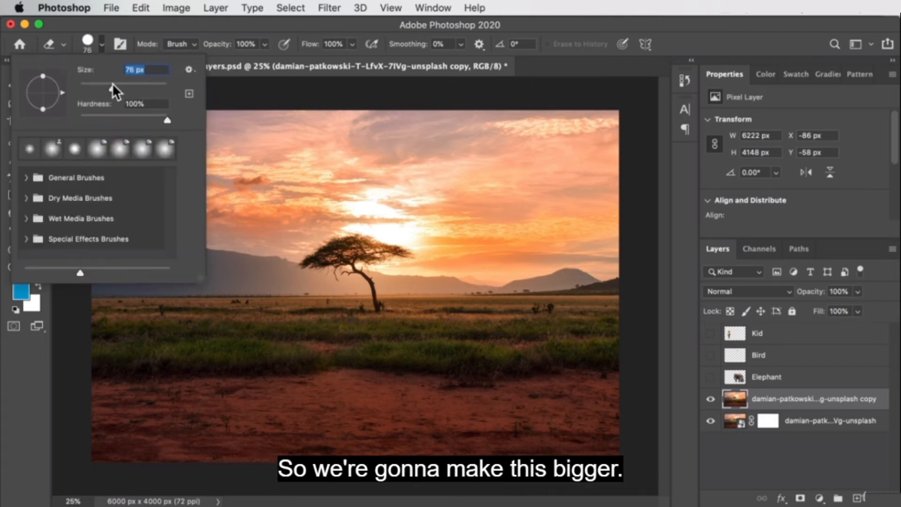
pyautogui.click(354, 145)
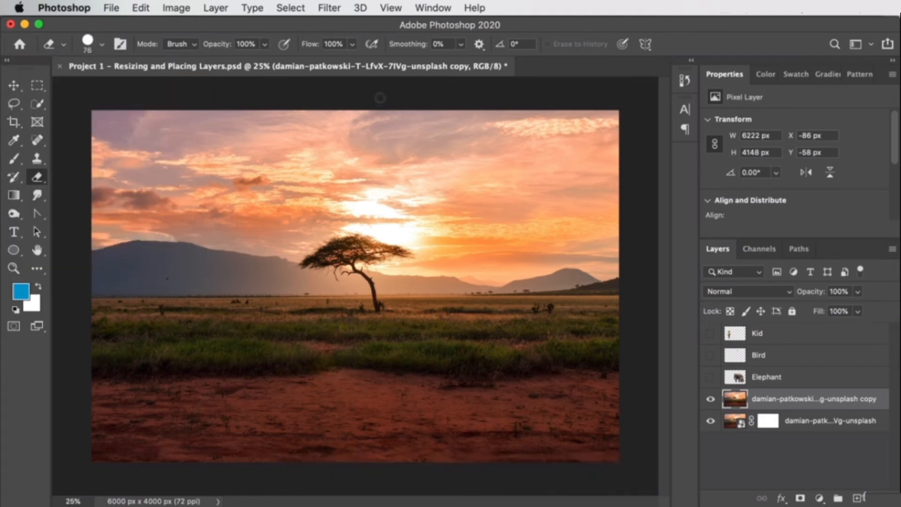
pyautogui.click(711, 421)
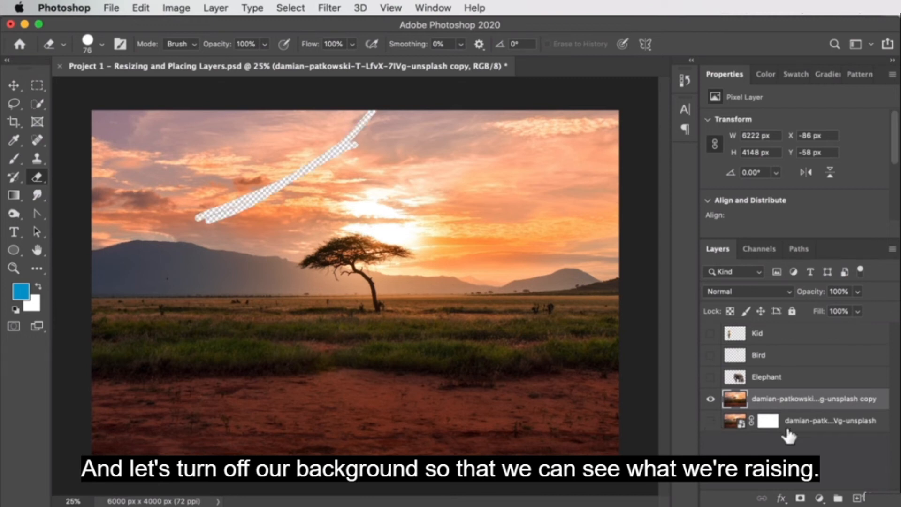
pyautogui.moveTo(208, 230)
pyautogui.mouseDown()
pyautogui.moveTo(382, 131)
pyautogui.moveTo(242, 228)
pyautogui.moveTo(402, 166)
pyautogui.moveTo(269, 237)
pyautogui.moveTo(400, 201)
pyautogui.moveTo(420, 189)
pyautogui.moveTo(350, 164)
pyautogui.moveTo(274, 163)
pyautogui.moveTo(311, 141)
pyautogui.moveTo(394, 137)
pyautogui.moveTo(382, 127)
pyautogui.moveTo(443, 115)
pyautogui.moveTo(266, 114)
pyautogui.moveTo(405, 134)
pyautogui.moveTo(360, 158)
pyautogui.moveTo(260, 246)
pyautogui.mouseUp()
# - Try erasing the sky with a soft 5000 px eraser at 20% hardness, and undo the stroke
pyautogui.click(101, 45)
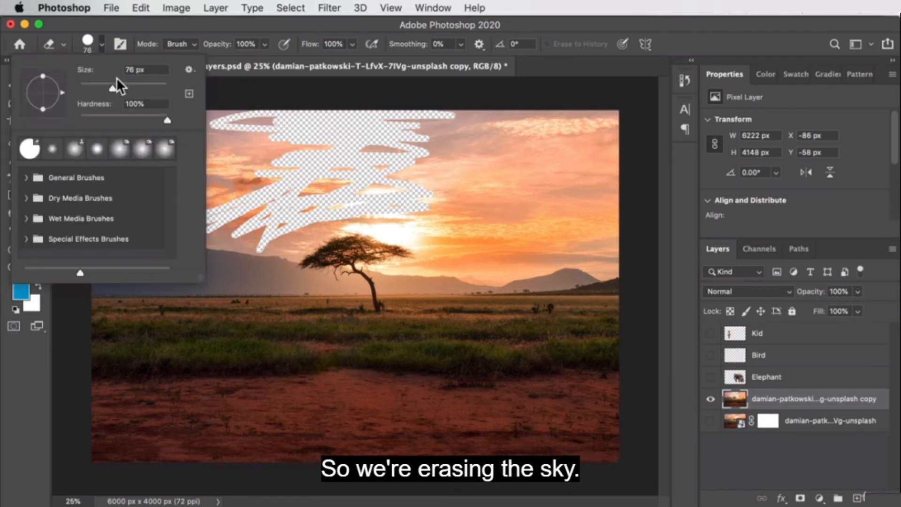
pyautogui.moveTo(114, 88); pyautogui.dragTo(142, 87)
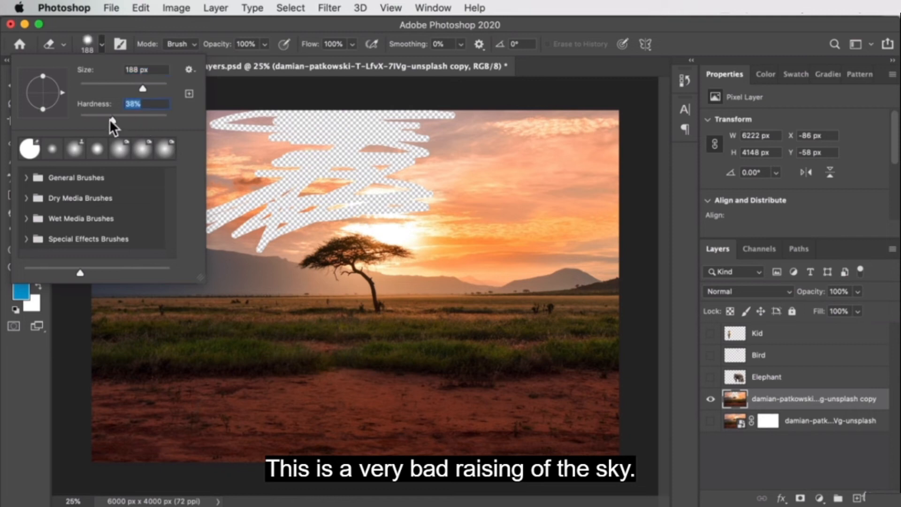
pyautogui.click(469, 154)
pyautogui.press('super+z')
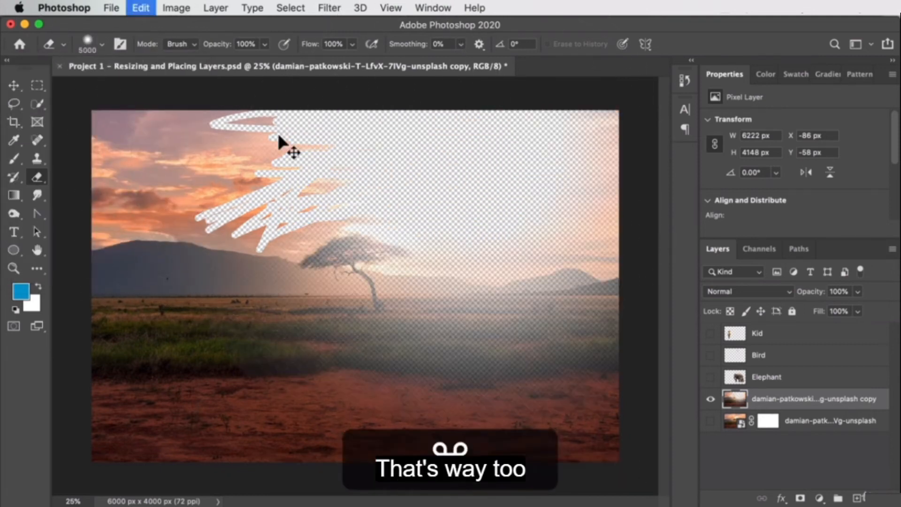
# - Set the eraser size to 268 px and erase most of the sky across the copied layer
pyautogui.click(91, 41)
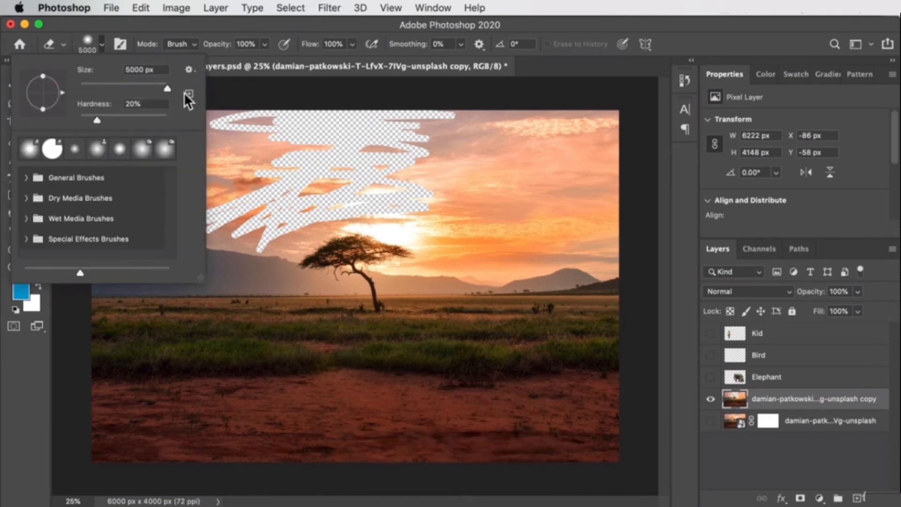
pyautogui.click(145, 85)
pyautogui.moveTo(492, 143)
pyautogui.mouseDown()
pyautogui.moveTo(556, 205)
pyautogui.moveTo(483, 192)
pyautogui.moveTo(437, 162)
pyautogui.moveTo(432, 181)
pyautogui.moveTo(449, 208)
pyautogui.moveTo(406, 255)
pyautogui.mouseUp()
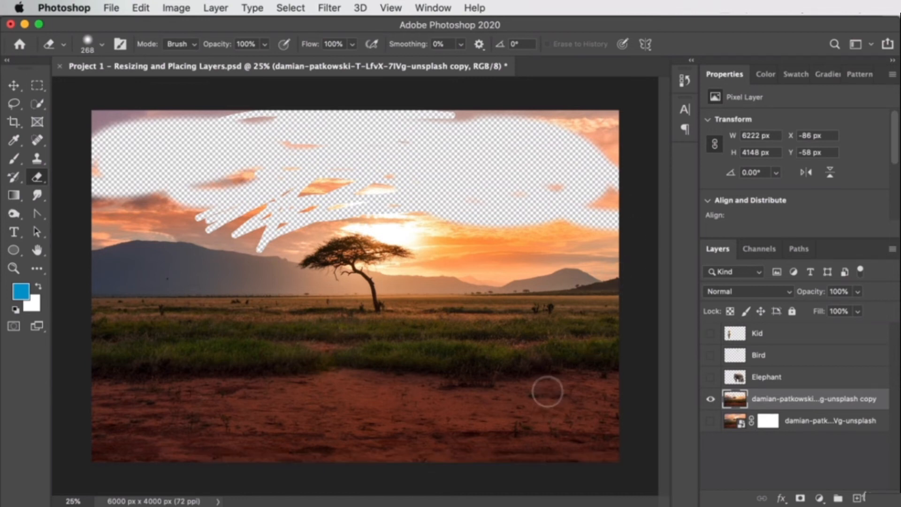
# - Undo the recent eraser strokes on the copied background layer
pyautogui.press('super+z')
pyautogui.press('super+z')
pyautogui.press('super+z')
pyautogui.press('super+z')
pyautogui.press('super+z')
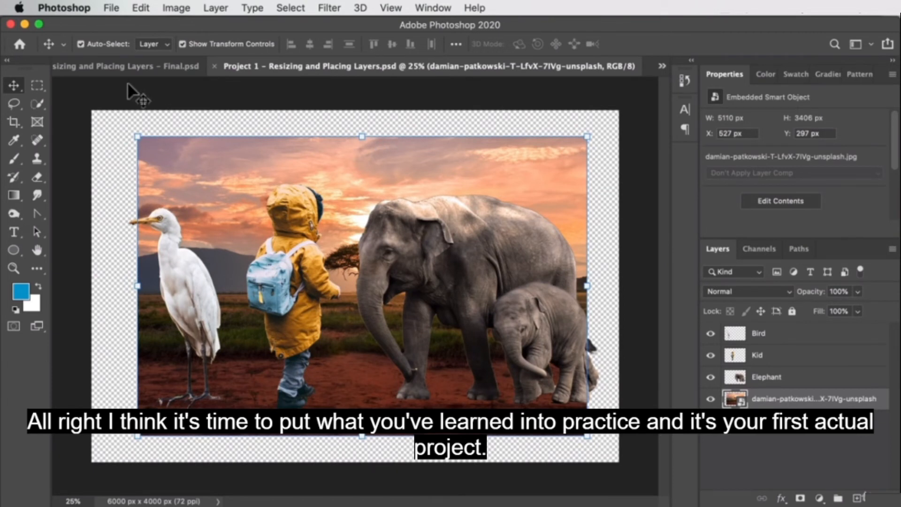
# - View the finished composite, and switch to Finder to locate Project 1 - Resizing and Placing Layers.psd in the PSD Files folder
pyautogui.click(134, 66)
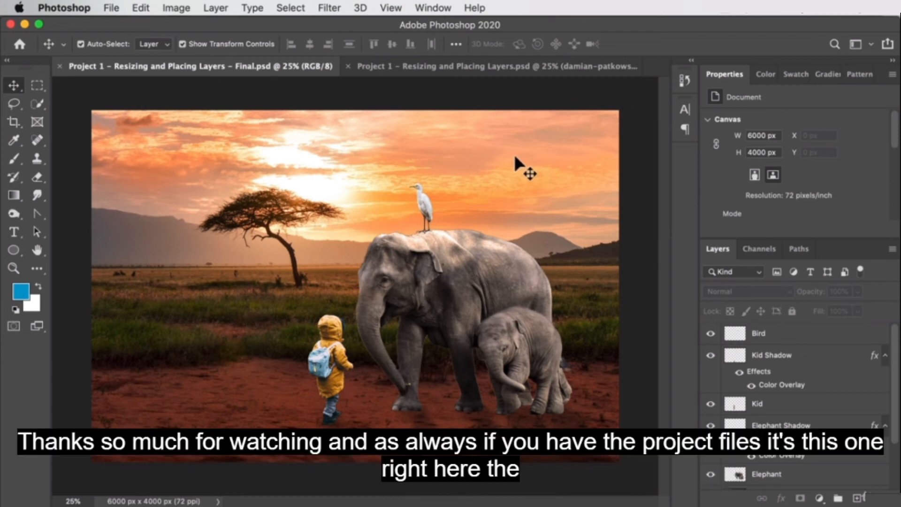
pyautogui.press('super+Tab')
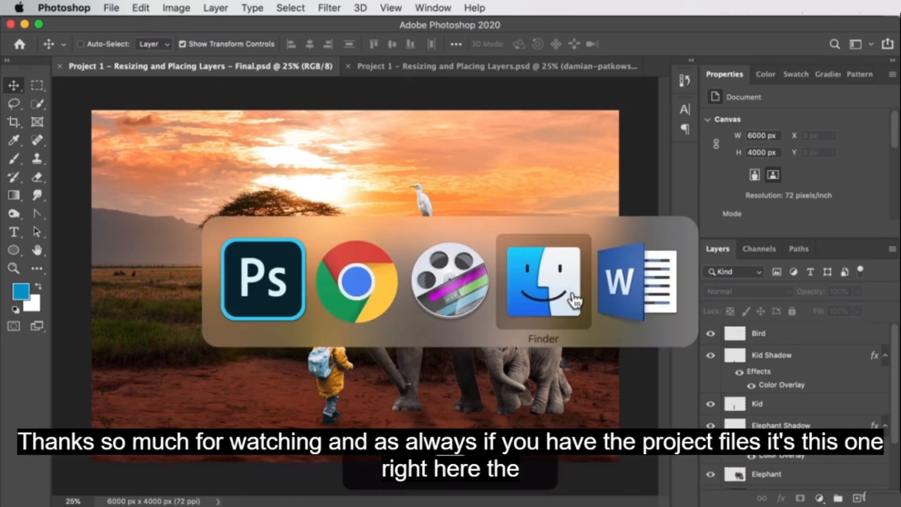
pyautogui.click(677, 61)
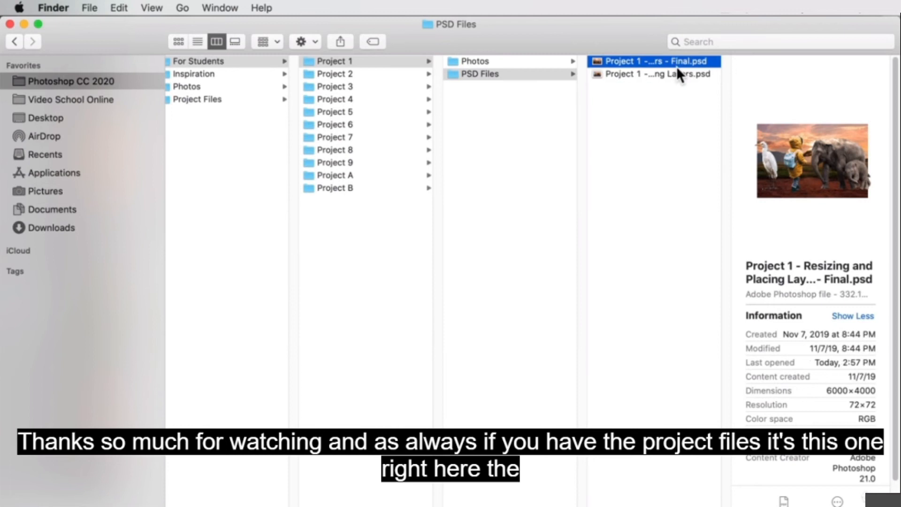
pyautogui.click(678, 71)
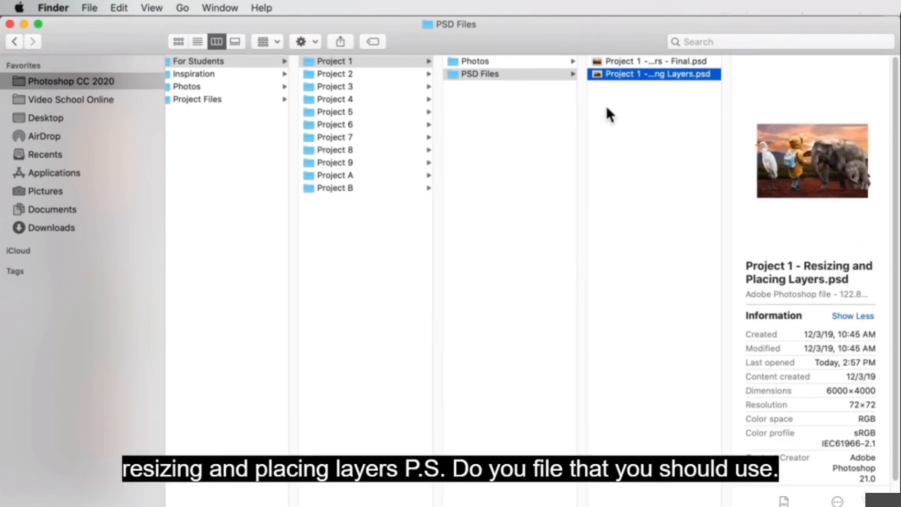
# - Examine the Project 1 Photos and PSD Files folders, previewing Background.jpg and other source images for starting from scratch
pyautogui.click(529, 60)
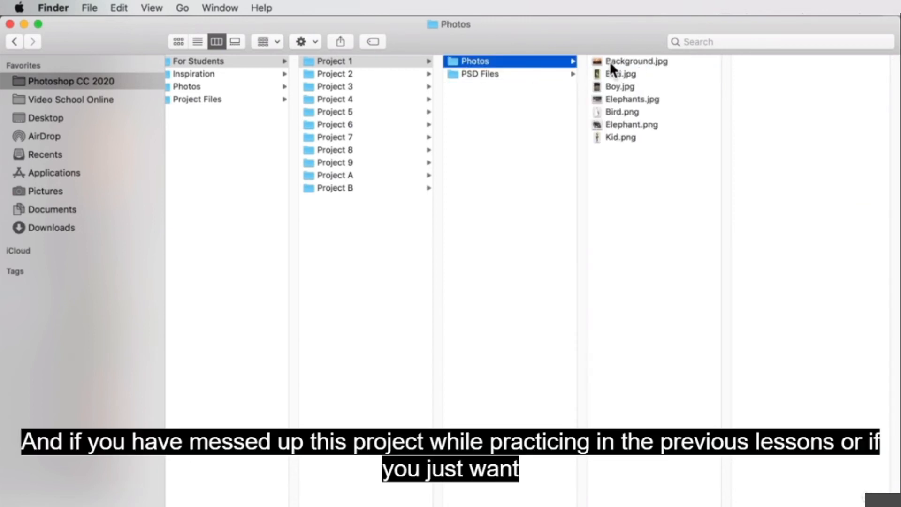
pyautogui.click(546, 74)
pyautogui.click(628, 71)
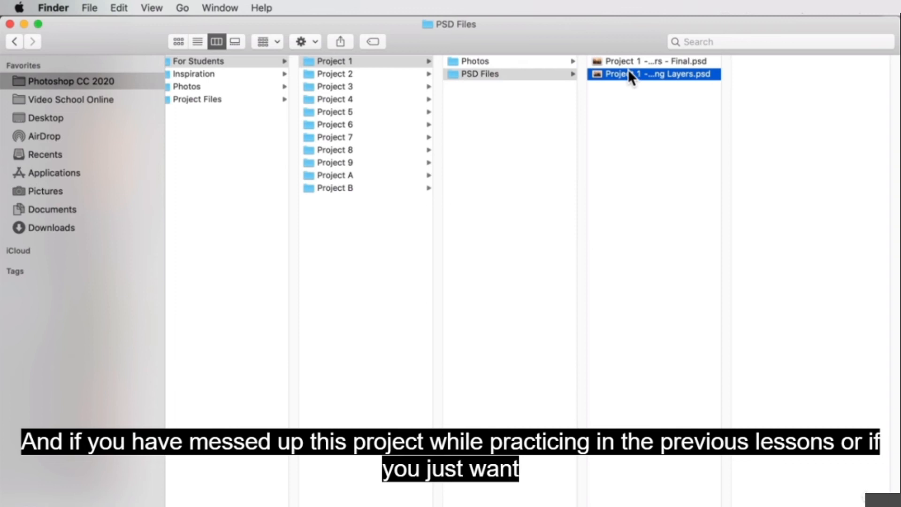
pyautogui.click(536, 61)
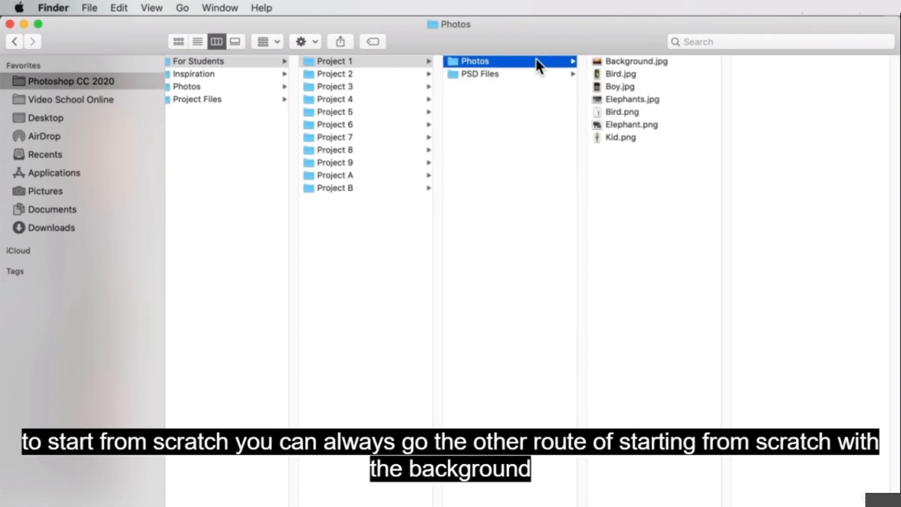
pyautogui.click(643, 60)
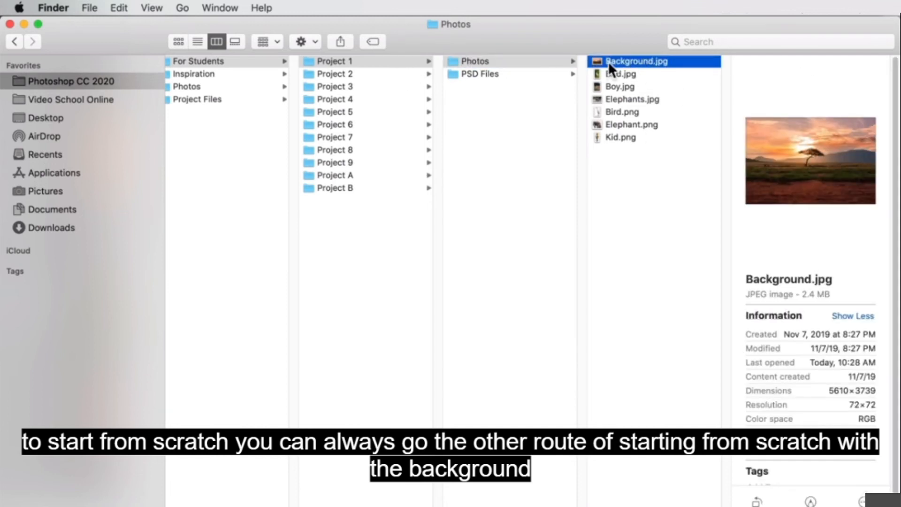
pyautogui.click(631, 103)
pyautogui.click(644, 109)
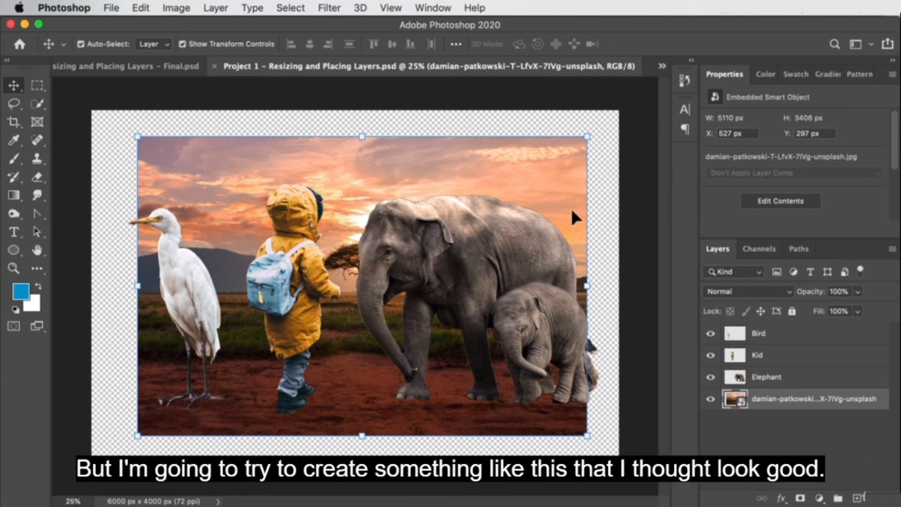
# - In the practice document, enlarge the background layer to about 7712 × 5141 px and position it to fill the canvas, using the finished composite as reference
pyautogui.click(145, 68)
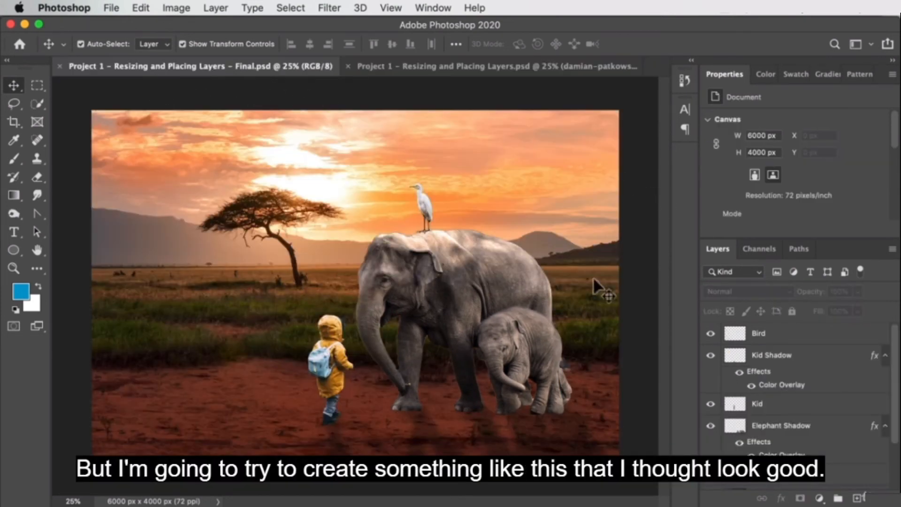
pyautogui.click(440, 68)
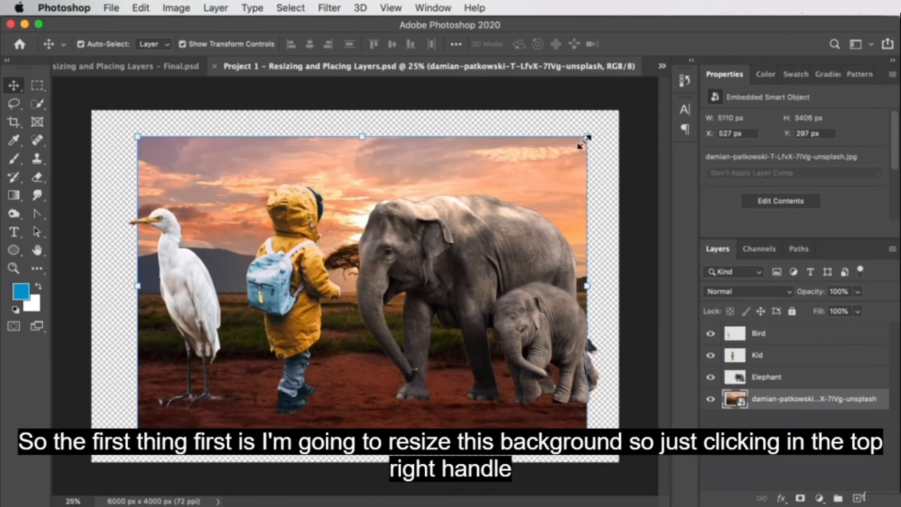
pyautogui.moveTo(587, 138); pyautogui.dragTo(659, 81)
pyautogui.moveTo(586, 158); pyautogui.dragTo(464, 137)
pyautogui.moveTo(599, 466); pyautogui.dragTo(630, 481)
pyautogui.moveTo(455, 119); pyautogui.dragTo(486, 142)
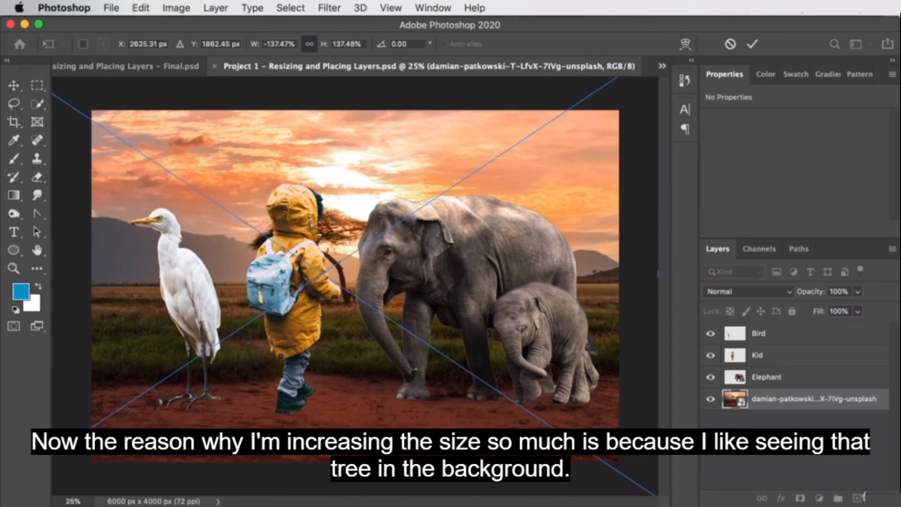
# - Hide the Bird and Kid layers, and toggle the Elephant layer off and on to check the background tree
pyautogui.click(711, 377)
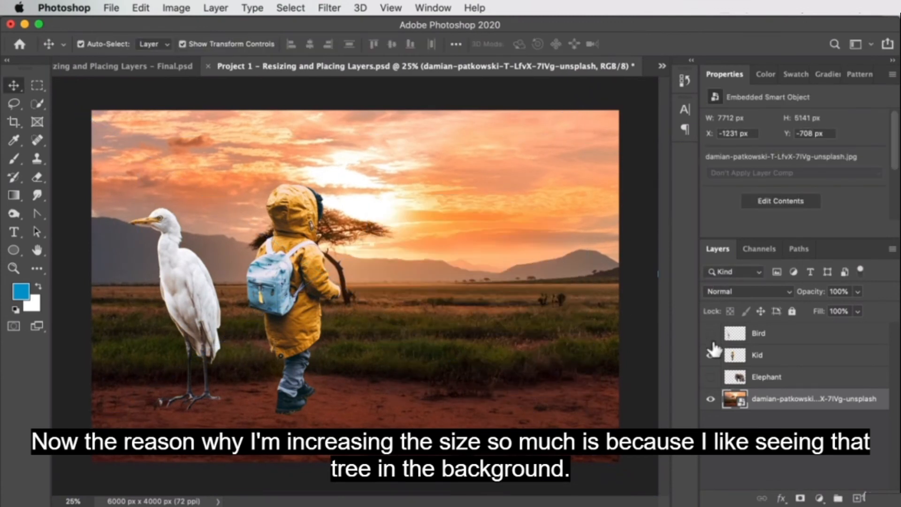
pyautogui.click(710, 333)
pyautogui.click(711, 355)
pyautogui.click(706, 377)
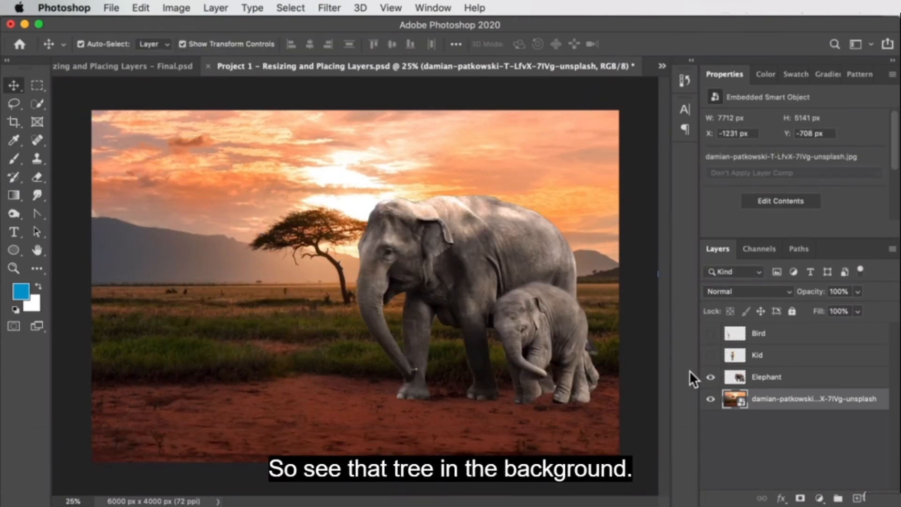
# - Move the elephants down to about Y 1127 px and shift the background sideways to about X -1318 px, keeping the tree beside them
pyautogui.click(510, 367)
pyautogui.moveTo(511, 306); pyautogui.dragTo(511, 321)
pyautogui.moveTo(320, 303)
pyautogui.mouseDown()
pyautogui.moveTo(271, 316)
pyautogui.moveTo(277, 303)
pyautogui.moveTo(288, 312)
pyautogui.moveTo(312, 301)
pyautogui.mouseUp()
pyautogui.click(501, 255)
pyautogui.moveTo(202, 288); pyautogui.dragTo(217, 297)
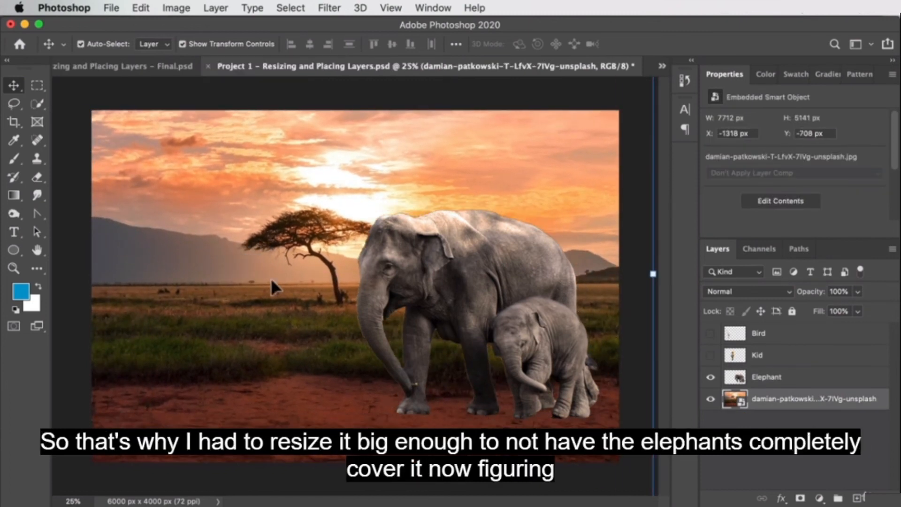
# - Enlarge the Elephant layer slightly from its upper-left corner and apply the transformation
pyautogui.click(520, 265)
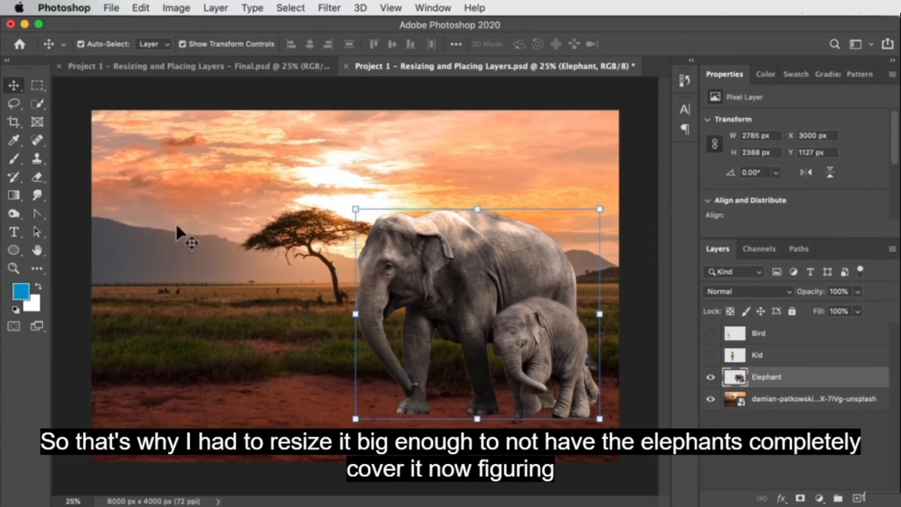
pyautogui.moveTo(356, 209)
pyautogui.mouseDown()
pyautogui.moveTo(367, 224)
pyautogui.moveTo(242, 185)
pyautogui.moveTo(319, 221)
pyautogui.moveTo(330, 189)
pyautogui.moveTo(347, 225)
pyautogui.moveTo(334, 207)
pyautogui.moveTo(351, 206)
pyautogui.mouseUp()
pyautogui.press('Return')
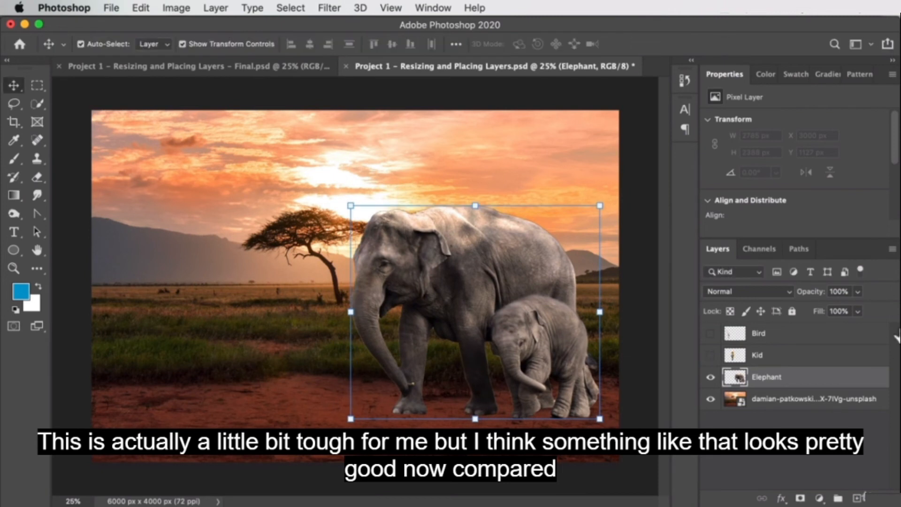
# - Show the Kid layer, scale it to 44.34%, and place it on the red ground facing the elephants at about X 2154, Y 2508 px
pyautogui.click(711, 355)
pyautogui.click(758, 355)
pyautogui.moveTo(341, 184); pyautogui.dragTo(274, 296)
pyautogui.moveTo(278, 330); pyautogui.dragTo(321, 349)
pyautogui.moveTo(320, 381); pyautogui.dragTo(278, 381)
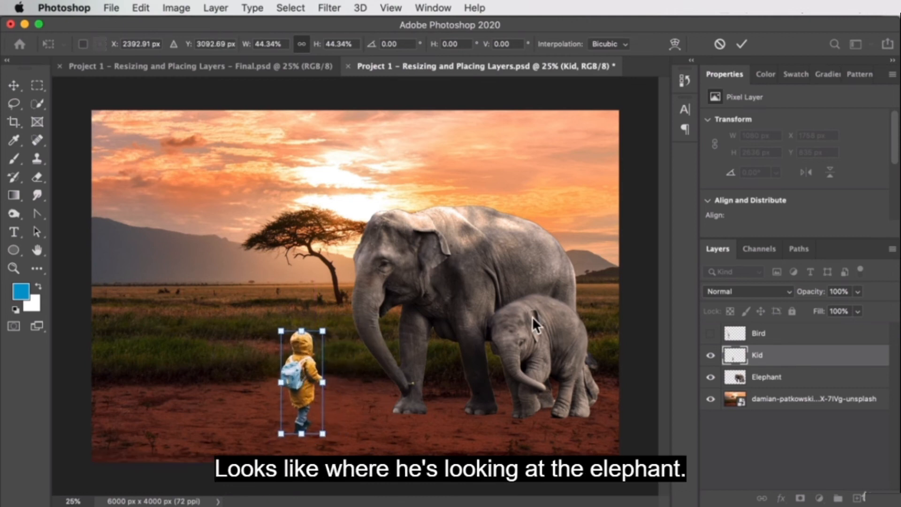
pyautogui.press('Return')
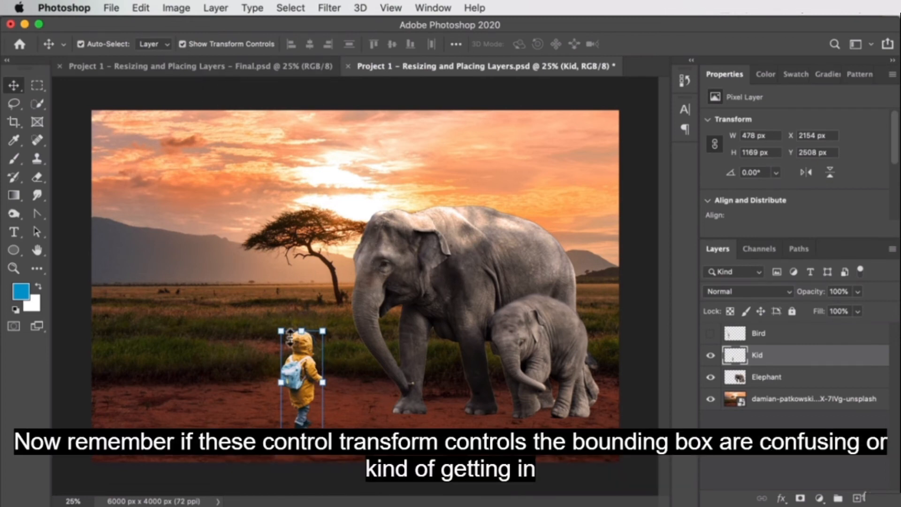
# - Turn off Show Transform Controls and reposition the kid in front of the elephants at about X 2149, Y 2504 px
pyautogui.click(182, 43)
pyautogui.moveTo(316, 386)
pyautogui.mouseDown()
pyautogui.moveTo(338, 385)
pyautogui.moveTo(304, 381)
pyautogui.mouseUp()
pyautogui.click(182, 44)
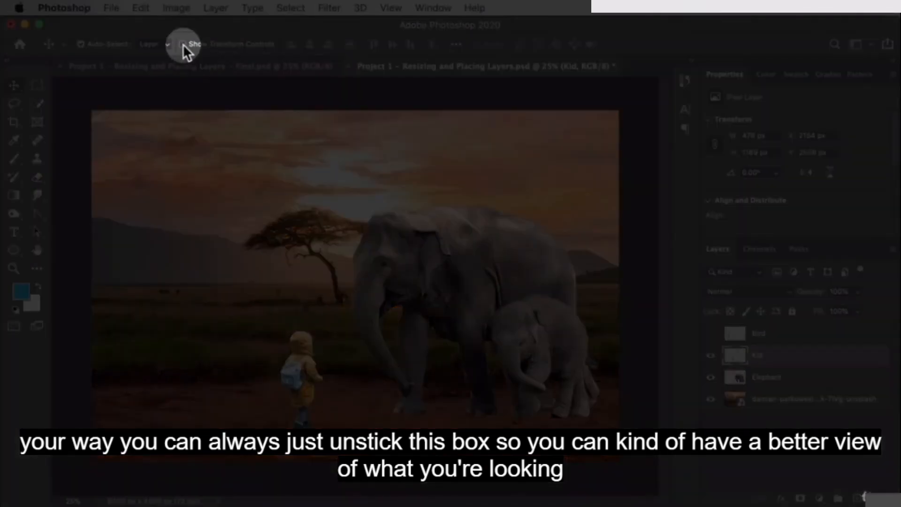
pyautogui.click(180, 44)
pyautogui.moveTo(302, 383); pyautogui.dragTo(294, 390)
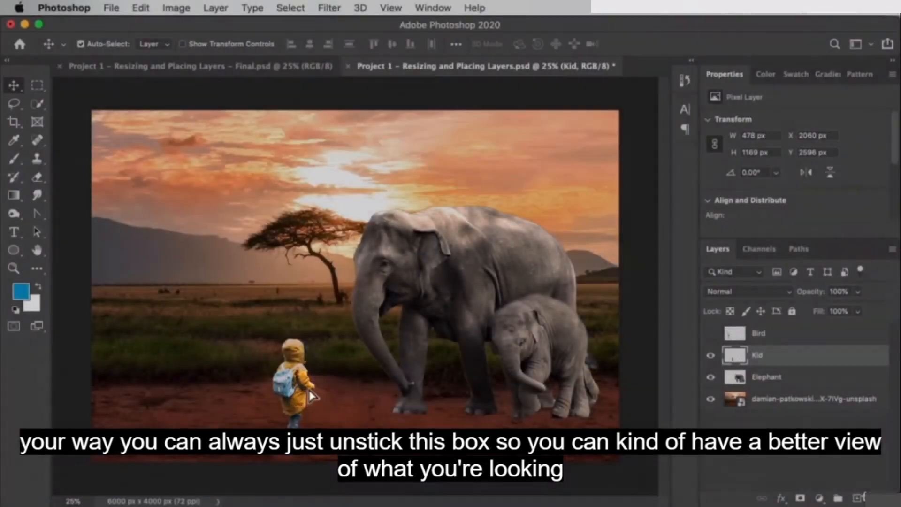
pyautogui.moveTo(305, 376); pyautogui.dragTo(323, 364)
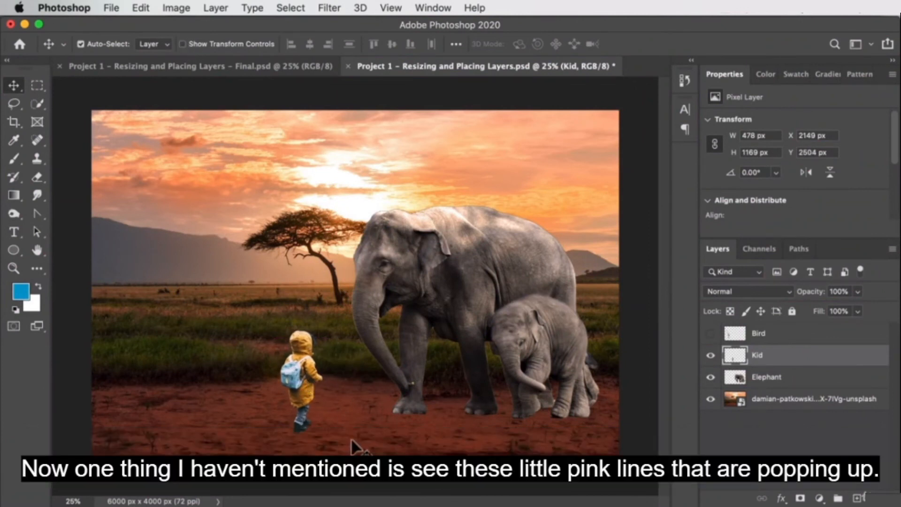
# - Move the kid to the canvas centre at about X 2761, Y 1416 px using the alignment guides and hide the Elephant layer
pyautogui.moveTo(371, 255)
pyautogui.mouseDown()
pyautogui.moveTo(324, 256)
pyautogui.moveTo(363, 247)
pyautogui.moveTo(371, 253)
pyautogui.moveTo(353, 261)
pyautogui.moveTo(423, 266)
pyautogui.moveTo(479, 251)
pyautogui.moveTo(511, 314)
pyautogui.moveTo(545, 347)
pyautogui.moveTo(567, 350)
pyautogui.moveTo(322, 324)
pyautogui.moveTo(346, 264)
pyautogui.moveTo(427, 274)
pyautogui.moveTo(356, 235)
pyautogui.moveTo(370, 277)
pyautogui.moveTo(357, 263)
pyautogui.moveTo(364, 268)
pyautogui.mouseUp()
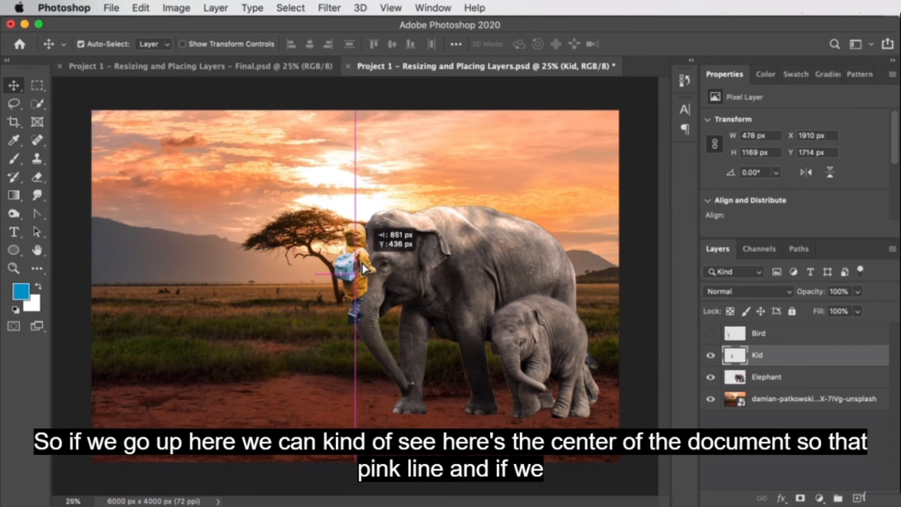
pyautogui.moveTo(364, 268)
pyautogui.mouseDown()
pyautogui.moveTo(364, 303)
pyautogui.moveTo(363, 287)
pyautogui.moveTo(355, 304)
pyautogui.moveTo(355, 259)
pyautogui.mouseUp()
pyautogui.click(711, 377)
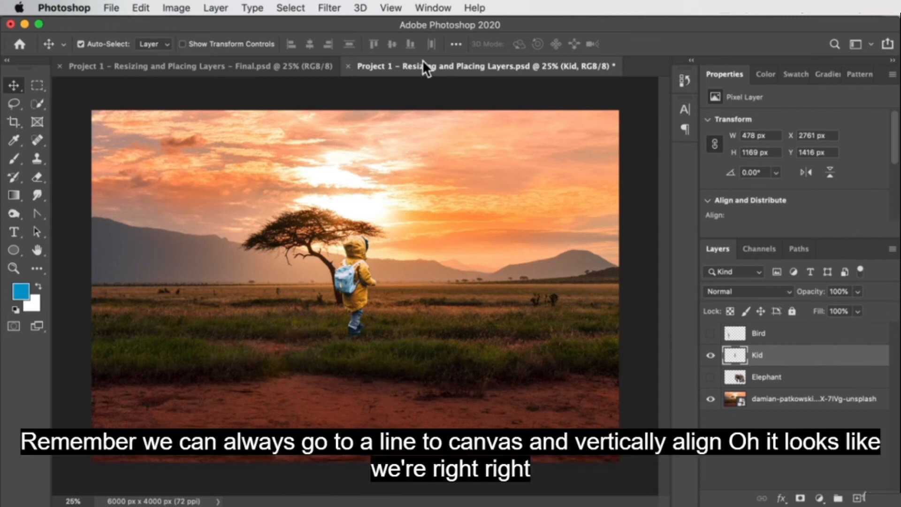
# - Set the layer alignment reference to Canvas
pyautogui.click(456, 44)
pyautogui.click(506, 174)
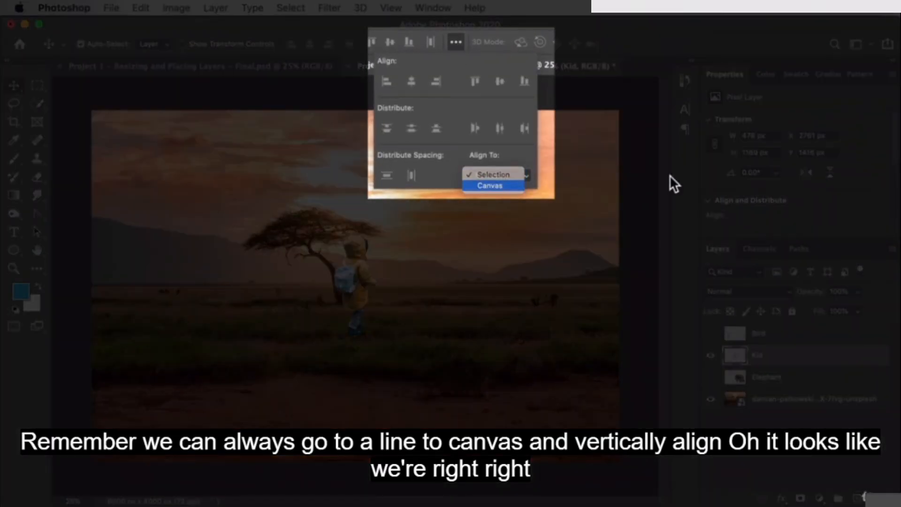
pyautogui.click(493, 186)
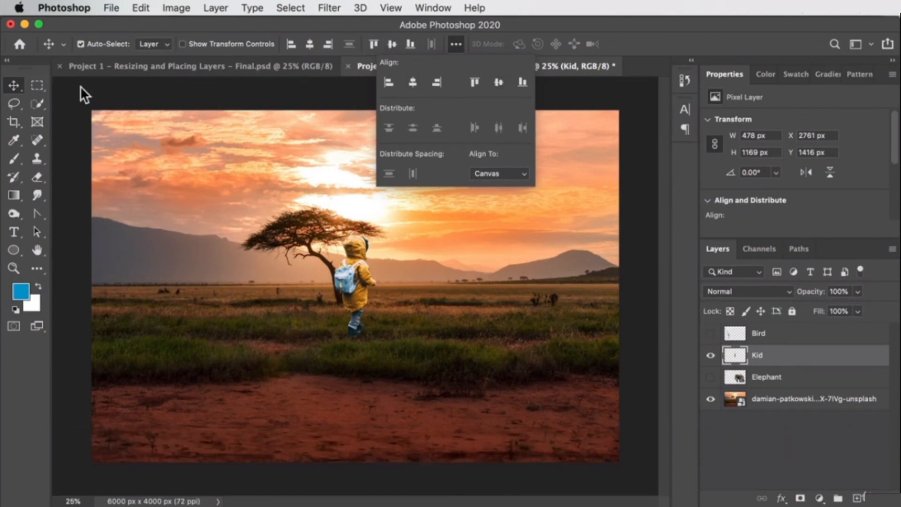
pyautogui.click(453, 42)
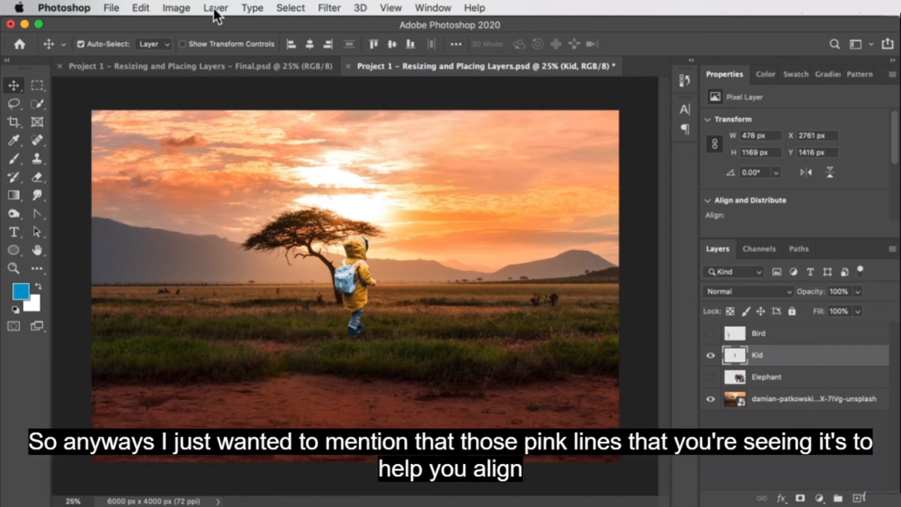
# - Show the Elephant layer and move the kid onto the red ground facing the elephants at about X 2060, Y 2493 px
pyautogui.click(710, 377)
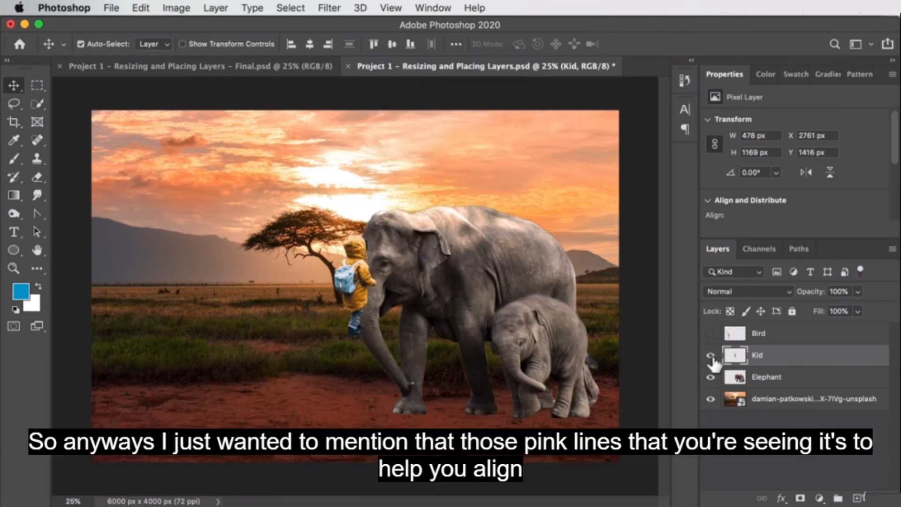
pyautogui.moveTo(358, 266); pyautogui.dragTo(292, 362)
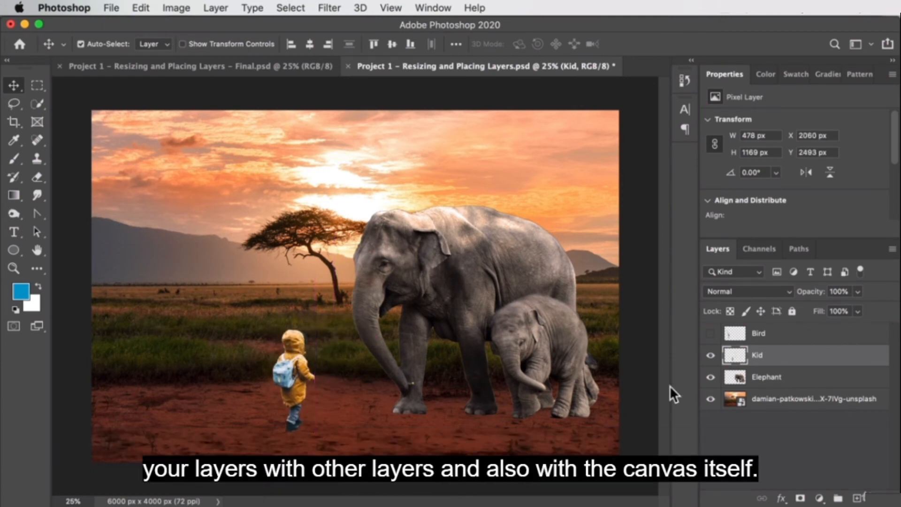
# - Show the Bird layer, move the bird over the elephants to about X 3689, Y 197 px, and turn on Show Transform Controls
pyautogui.click(711, 333)
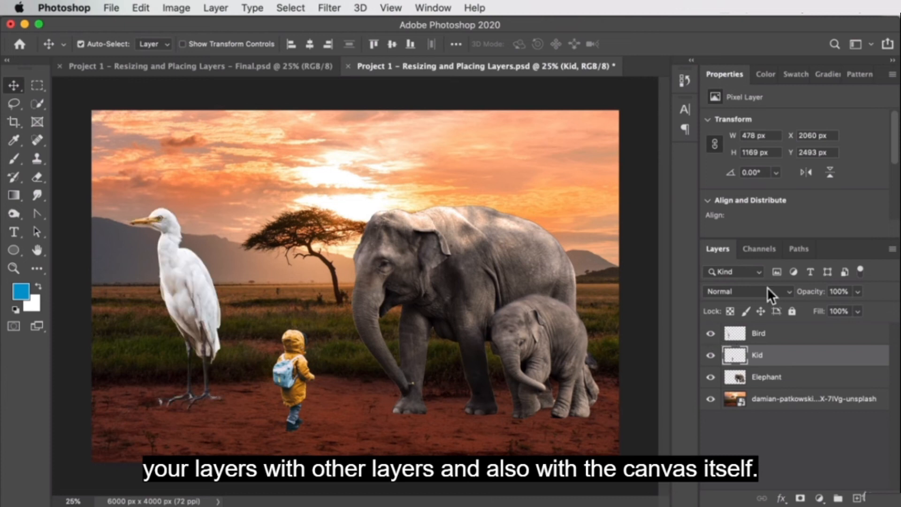
pyautogui.click(165, 253)
pyautogui.moveTo(195, 329); pyautogui.dragTo(506, 250)
pyautogui.click(183, 44)
# - Try the bird at 37.75% on the large elephant's head and at 25.07% above the baby elephant
pyautogui.moveTo(415, 334); pyautogui.dragTo(490, 206)
pyautogui.moveTo(500, 166); pyautogui.dragTo(408, 197)
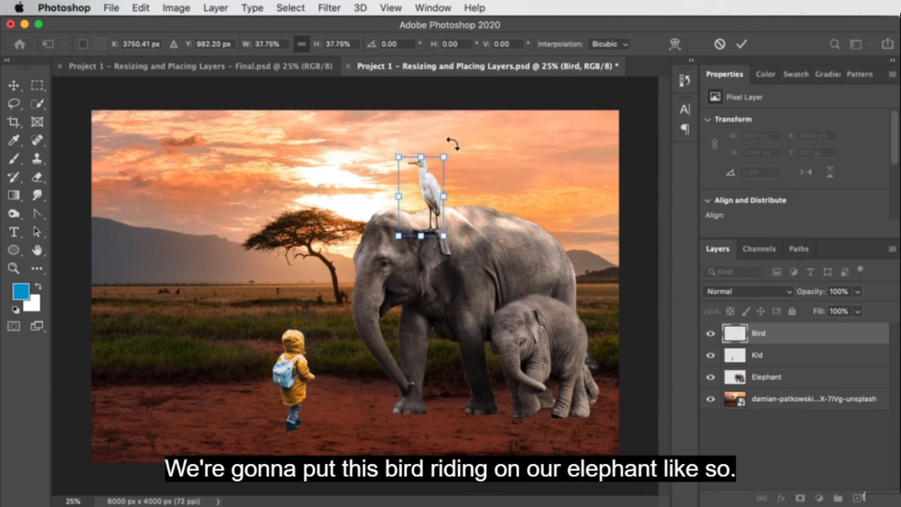
pyautogui.moveTo(443, 158); pyautogui.dragTo(434, 174)
pyautogui.moveTo(415, 230); pyautogui.dragTo(532, 296)
pyautogui.moveTo(549, 243); pyautogui.dragTo(534, 261)
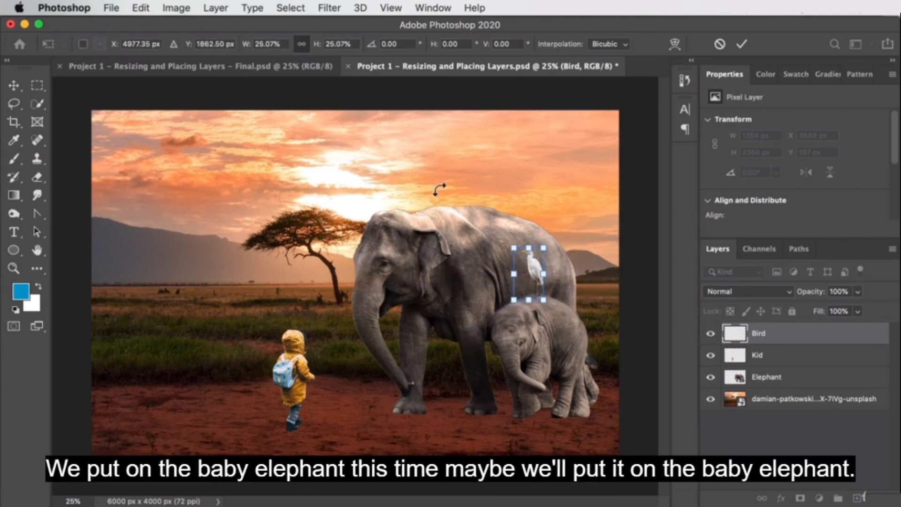
# - Check the bird's placement in the Final document, then scale the working file's bird to 26.50% and stand it on the baby elephant
pyautogui.click(176, 66)
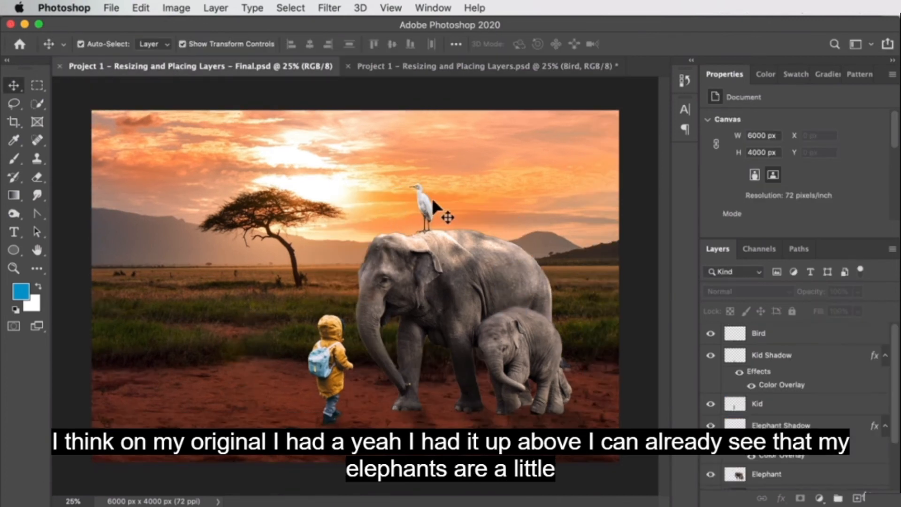
pyautogui.click(480, 67)
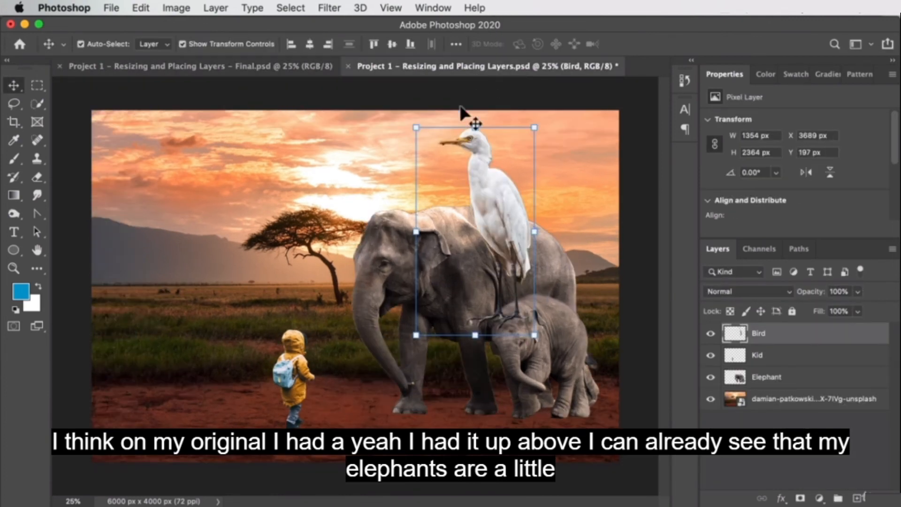
pyautogui.moveTo(535, 128); pyautogui.dragTo(529, 270)
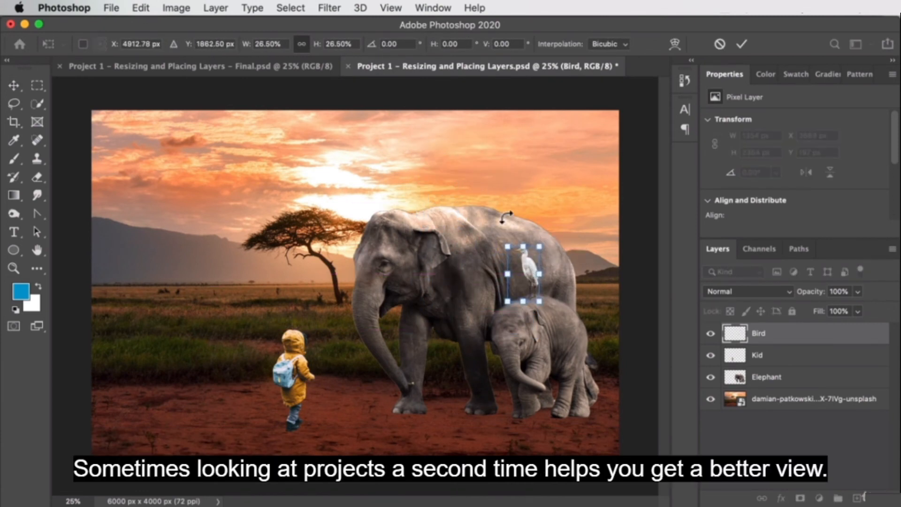
pyautogui.press('Return')
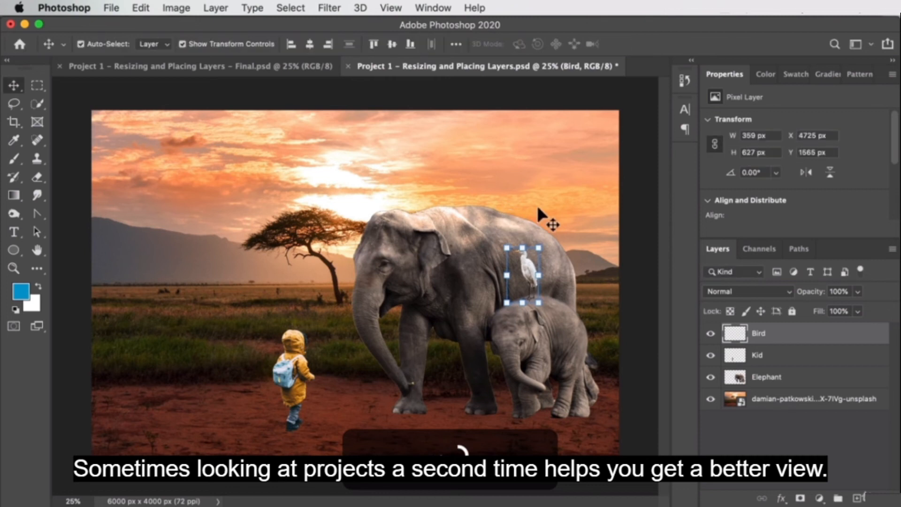
pyautogui.click(540, 204)
pyautogui.click(492, 289)
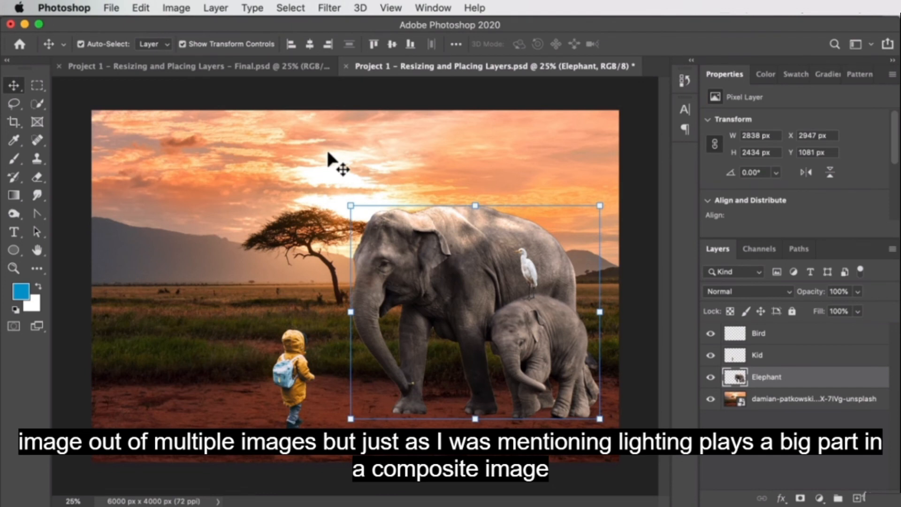
pyautogui.click(535, 277)
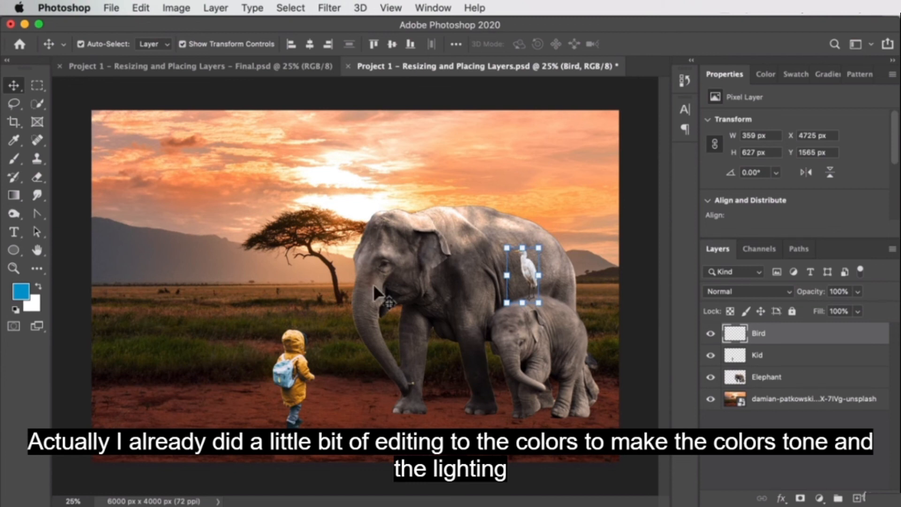
pyautogui.click(291, 371)
pyautogui.click(505, 253)
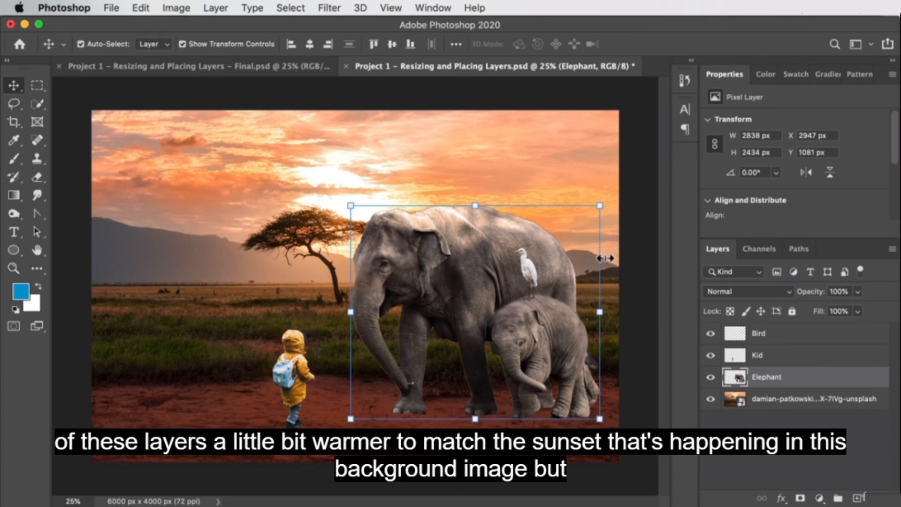
pyautogui.click(536, 266)
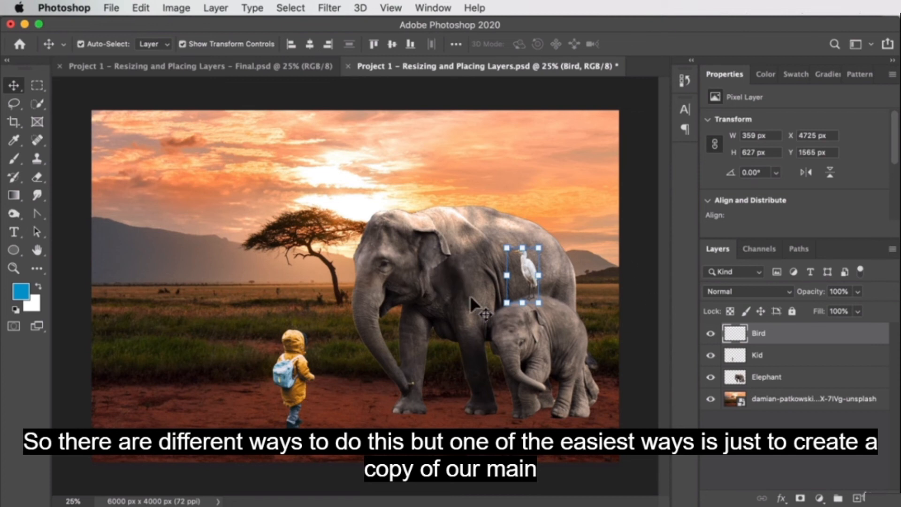
# - Try duplicating the Elephant layer in place and by copying and pasting it, undoing each duplicate
pyautogui.click(433, 276)
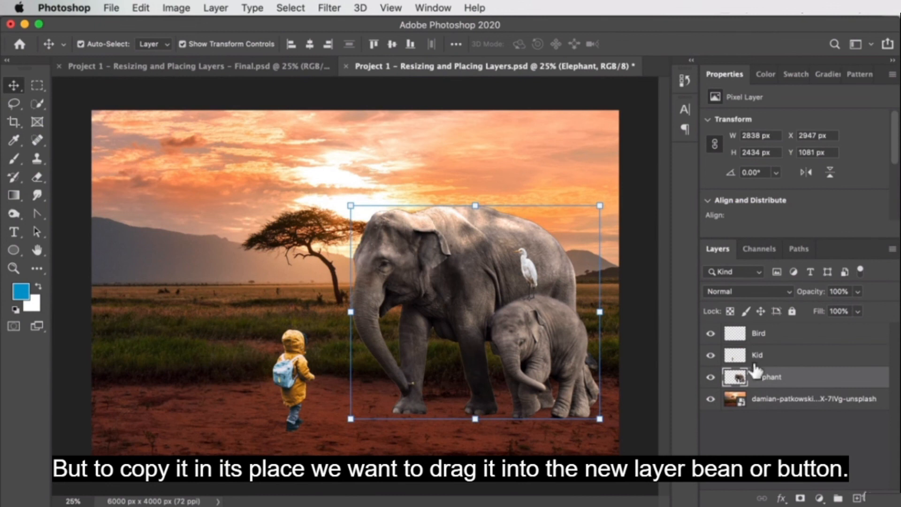
pyautogui.moveTo(771, 381); pyautogui.dragTo(860, 499)
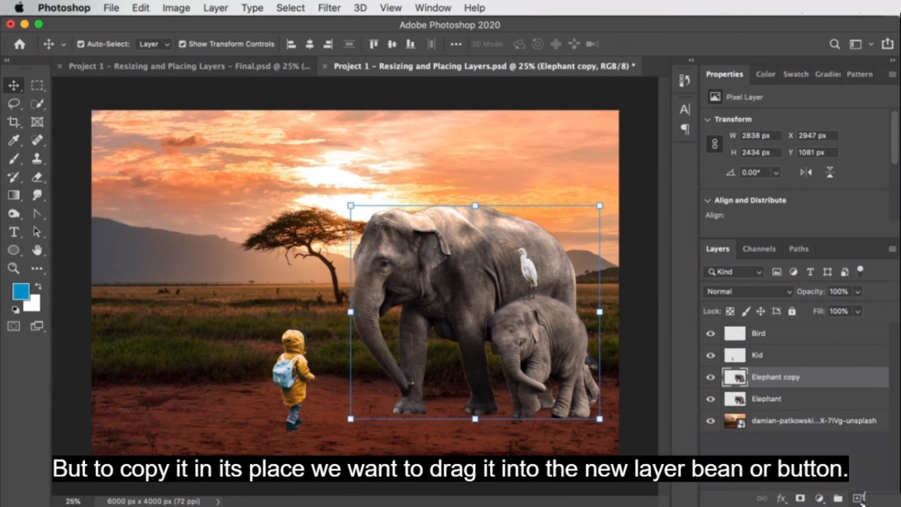
pyautogui.press('super+z')
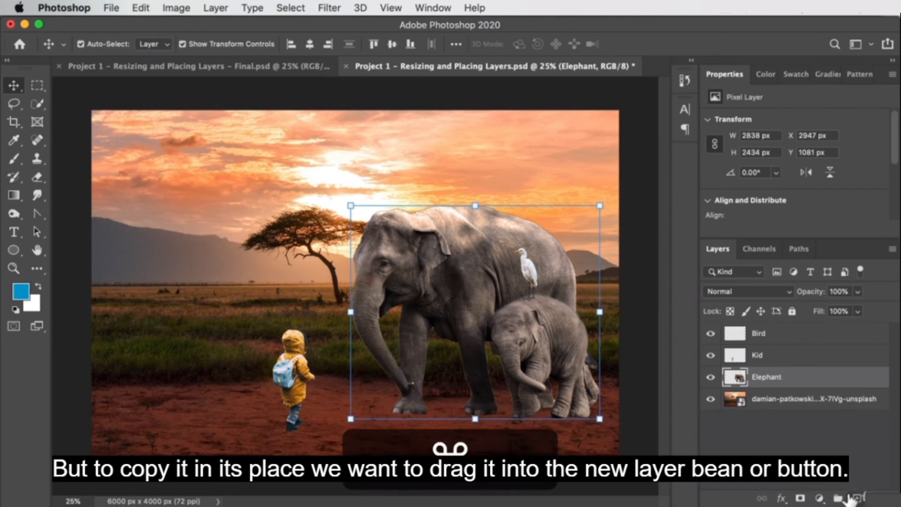
pyautogui.press('super+c')
pyautogui.press('super+v')
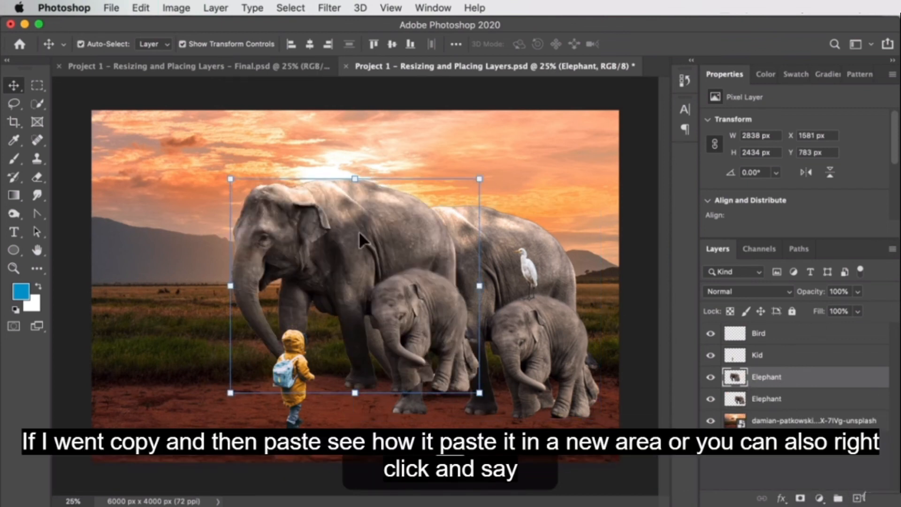
pyautogui.press('super+z')
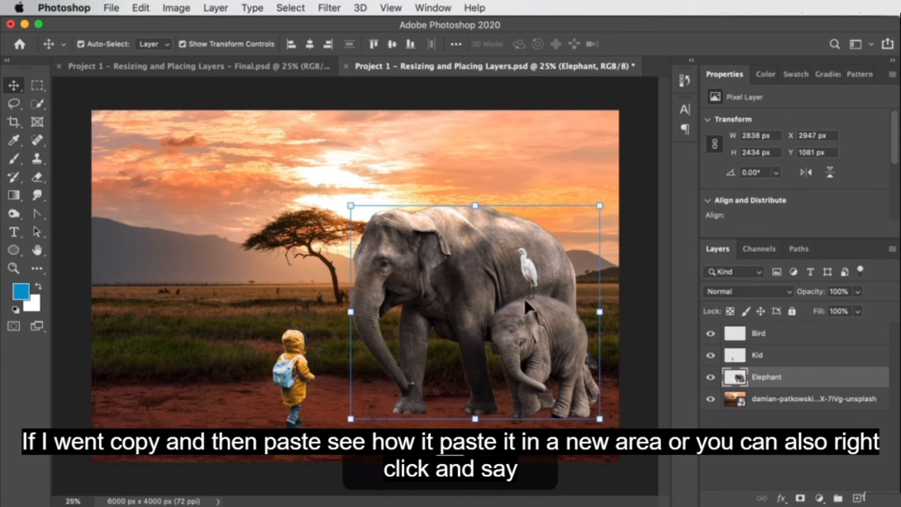
# - Duplicate the Elephant layer as Elephant copy, delete that copy, and duplicate the layer in place again
pyautogui.rightClick(750, 376)
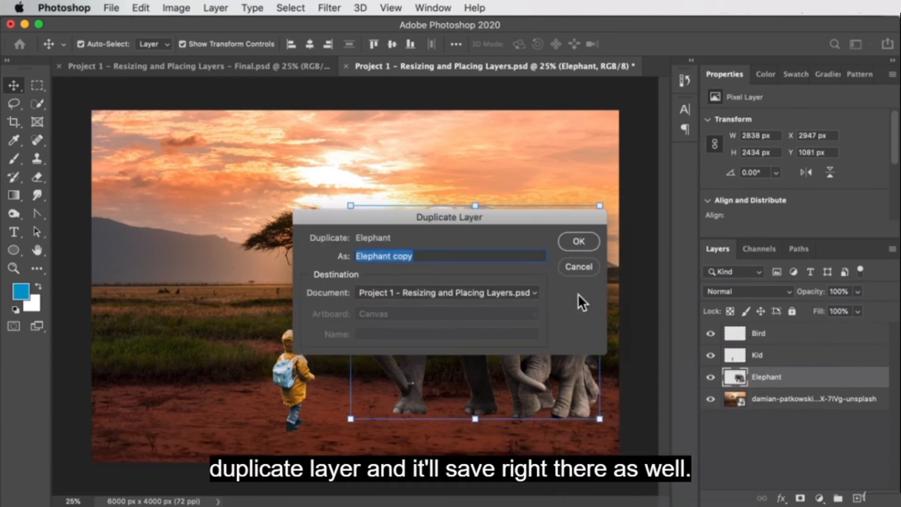
pyautogui.click(579, 242)
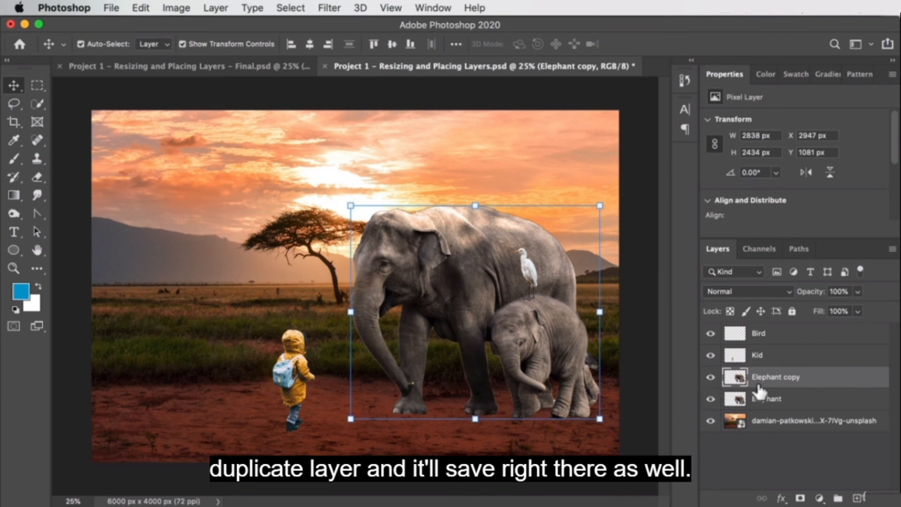
pyautogui.press('Delete')
pyautogui.moveTo(815, 388); pyautogui.dragTo(850, 496)
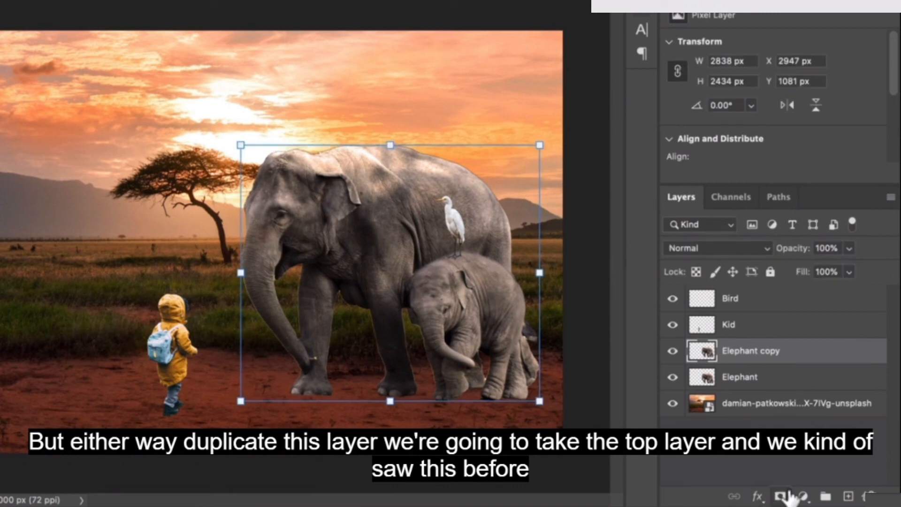
pyautogui.click(758, 497)
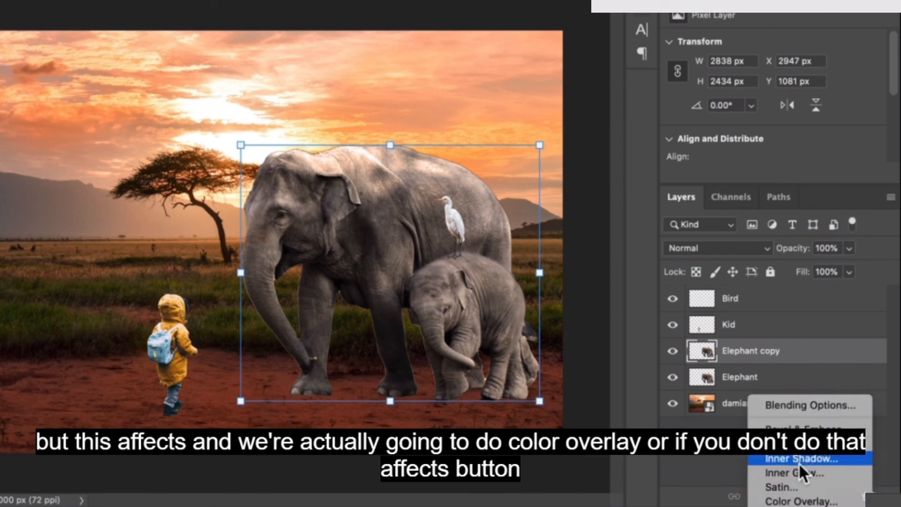
pyautogui.click(797, 501)
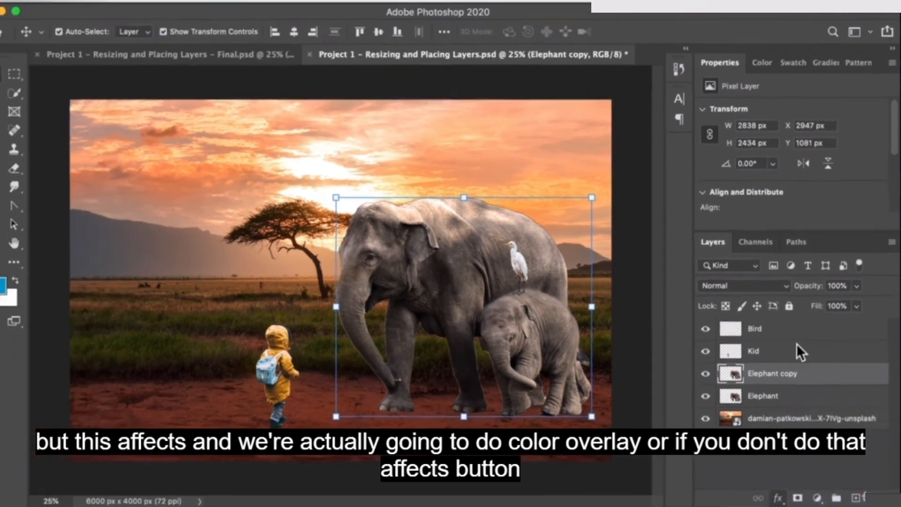
pyautogui.press('Escape')
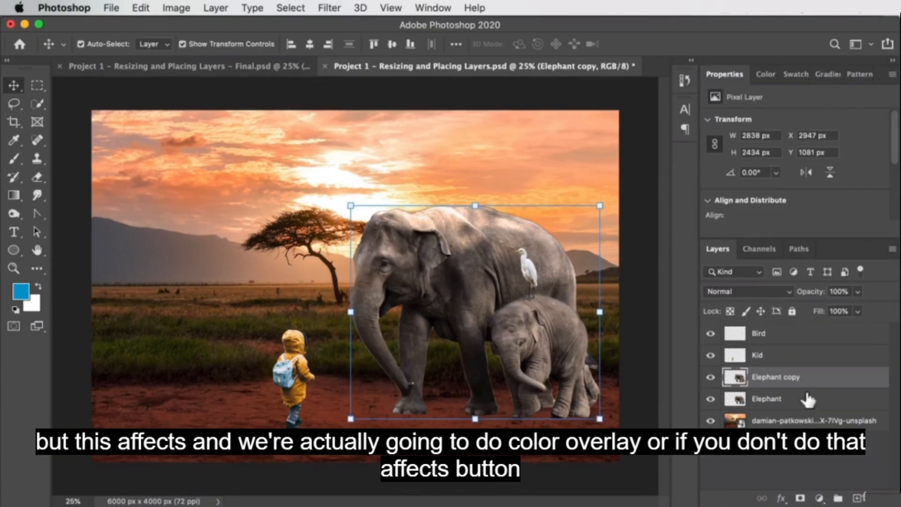
# - Apply a black Color Overlay layer style to the Elephant copy layer
pyautogui.doubleClick(819, 378)
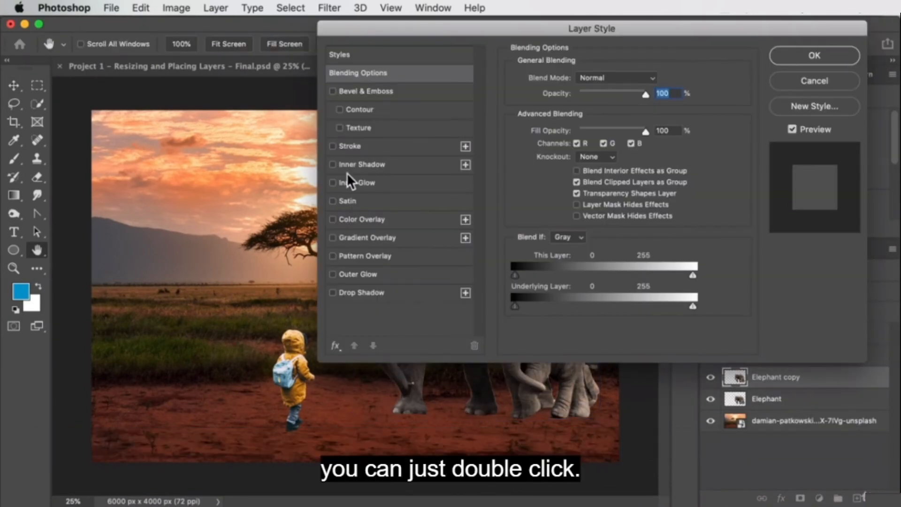
pyautogui.click(356, 219)
pyautogui.moveTo(600, 25); pyautogui.dragTo(750, 21)
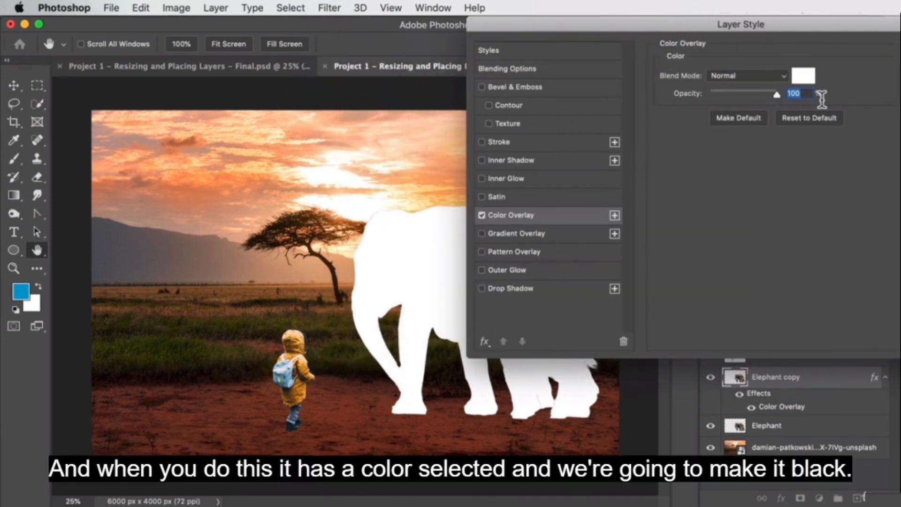
pyautogui.click(804, 77)
pyautogui.moveTo(599, 433); pyautogui.dragTo(599, 505)
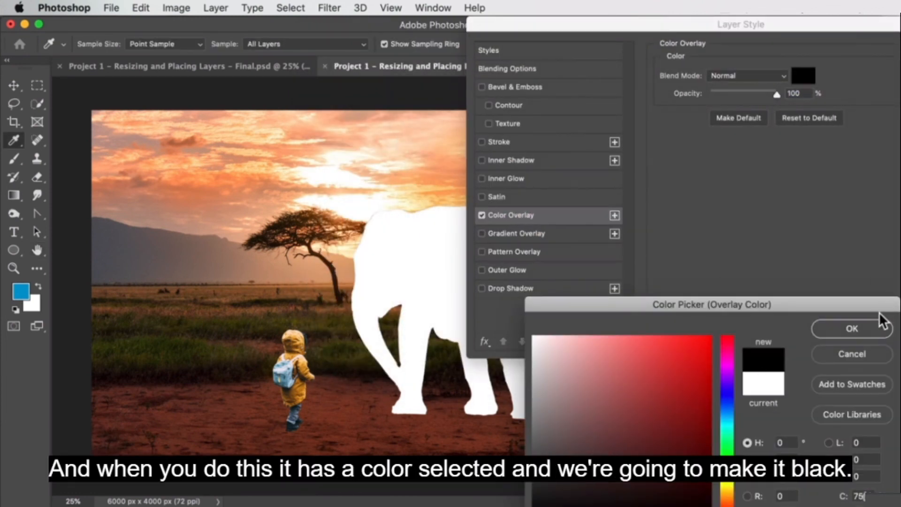
pyautogui.click(869, 328)
pyautogui.moveTo(782, 24); pyautogui.dragTo(654, 25)
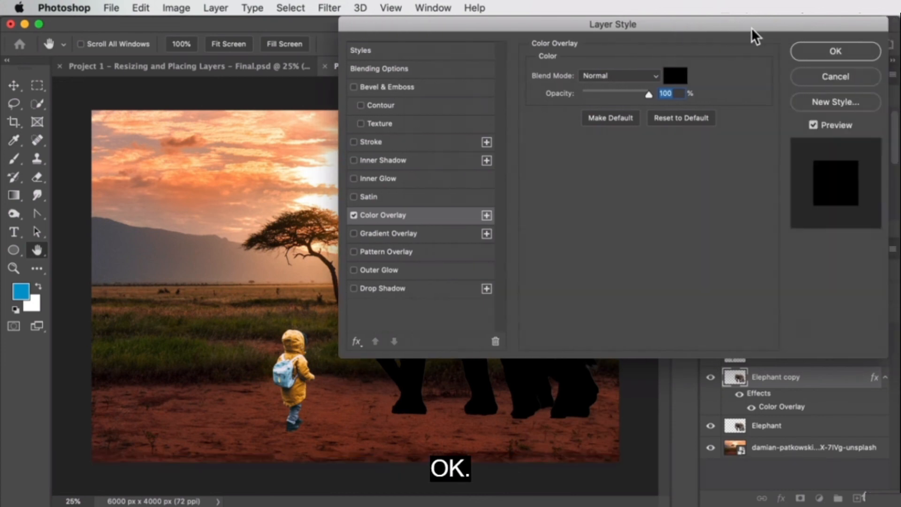
pyautogui.click(831, 54)
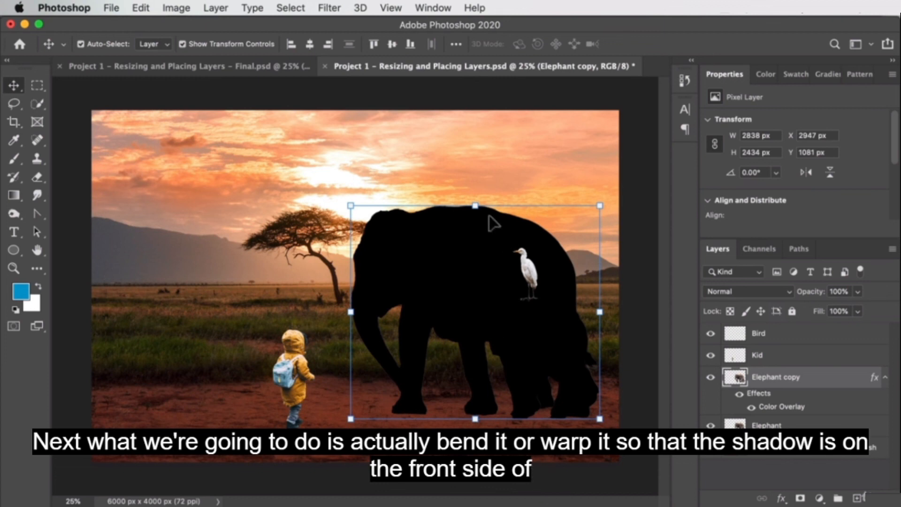
# - Flip the Elephant copy to -52.80% height with a -4.00° horizontal skew, touching the elephants' feet, and place its layer below Elephant
pyautogui.press('super')
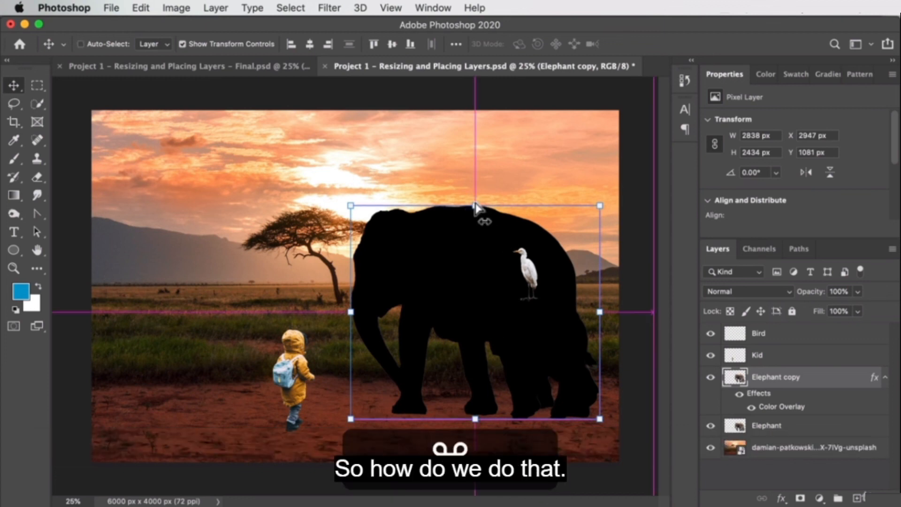
pyautogui.moveTo(475, 209); pyautogui.dragTo(592, 503)
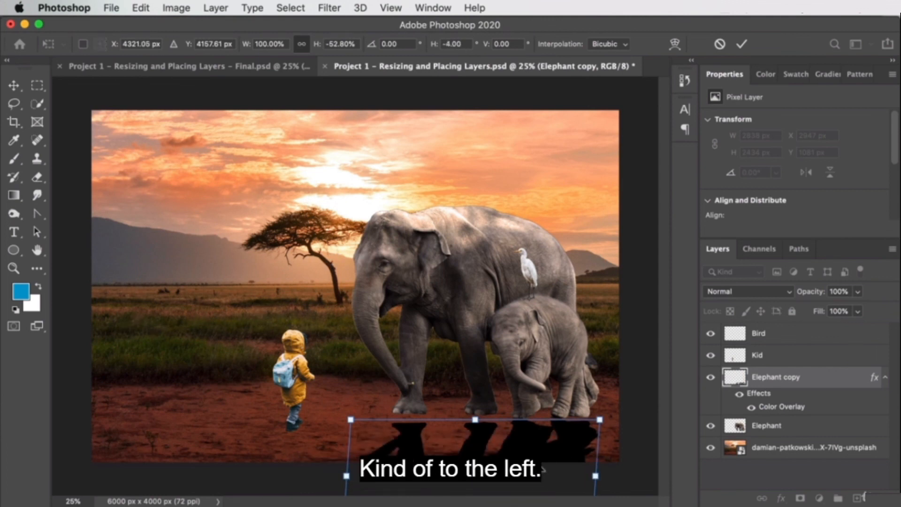
pyautogui.moveTo(416, 437); pyautogui.dragTo(411, 428)
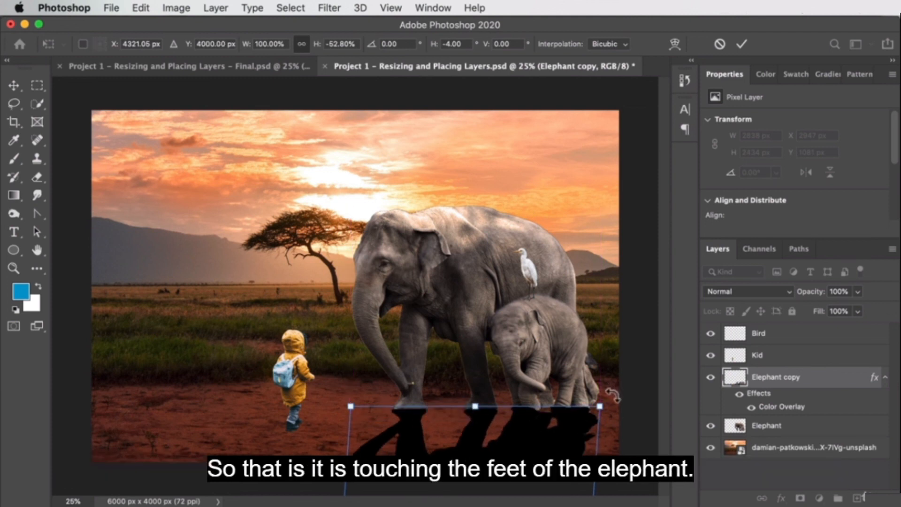
pyautogui.press('Return')
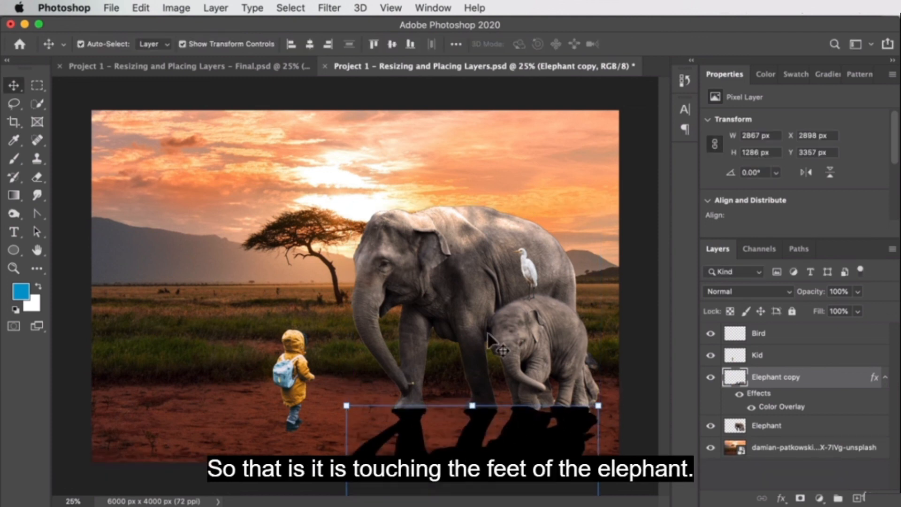
pyautogui.moveTo(782, 395); pyautogui.dragTo(783, 427)
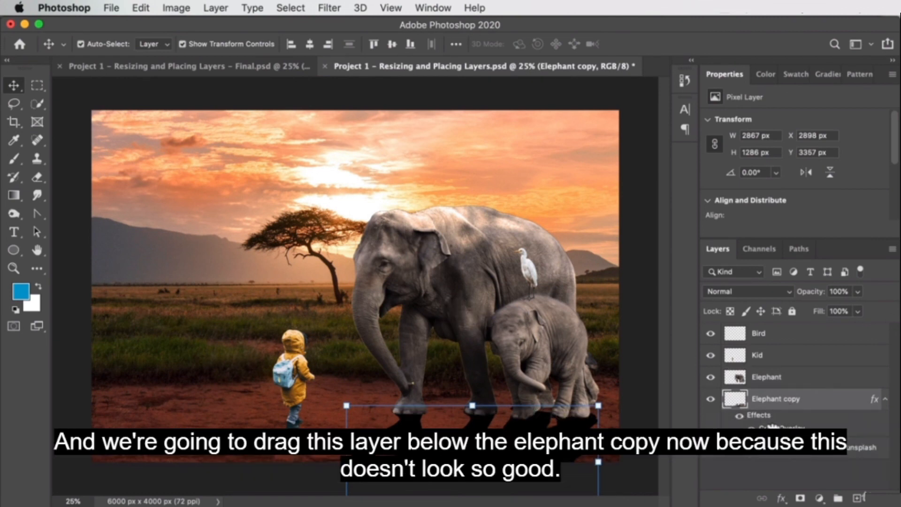
pyautogui.click(582, 338)
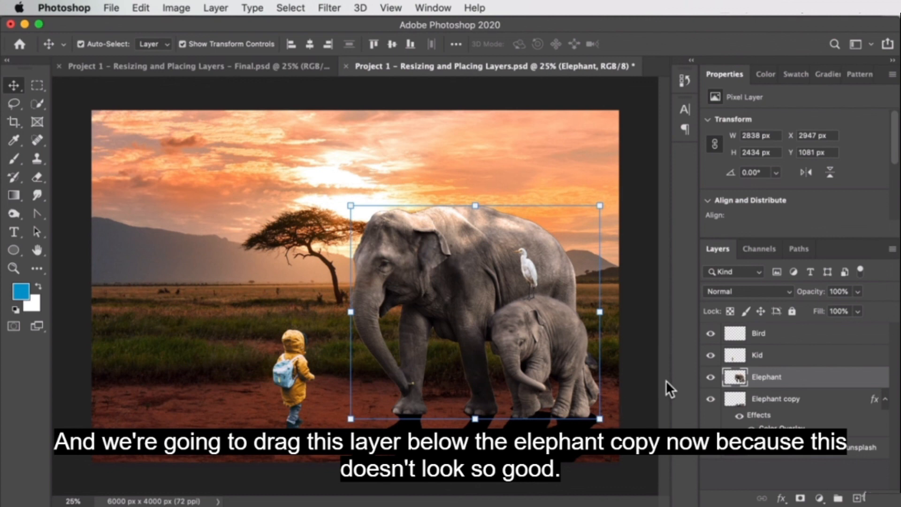
# - Try opacities of 50% and 25% on the Elephant copy shadow layer
pyautogui.click(770, 399)
pyautogui.click(839, 291)
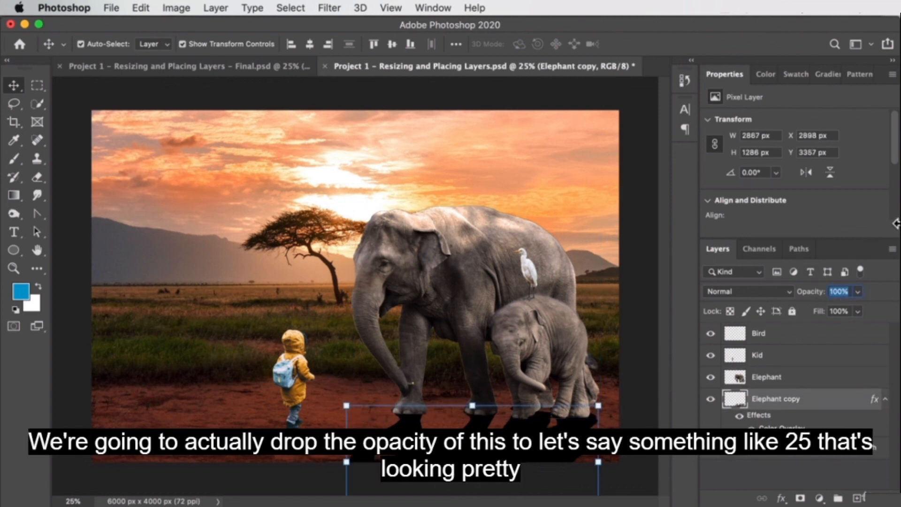
pyautogui.write('50')
pyautogui.press('Return')
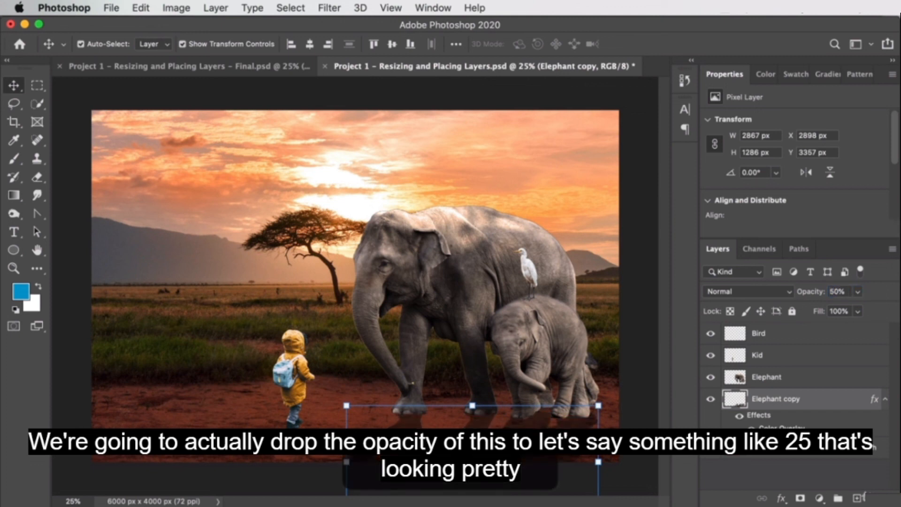
pyautogui.click(844, 290)
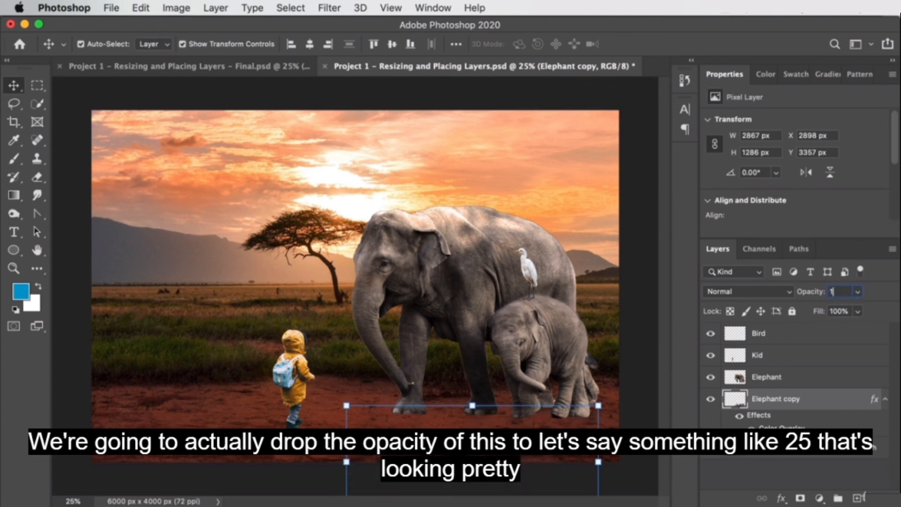
pyautogui.write('1')
pyautogui.write('5')
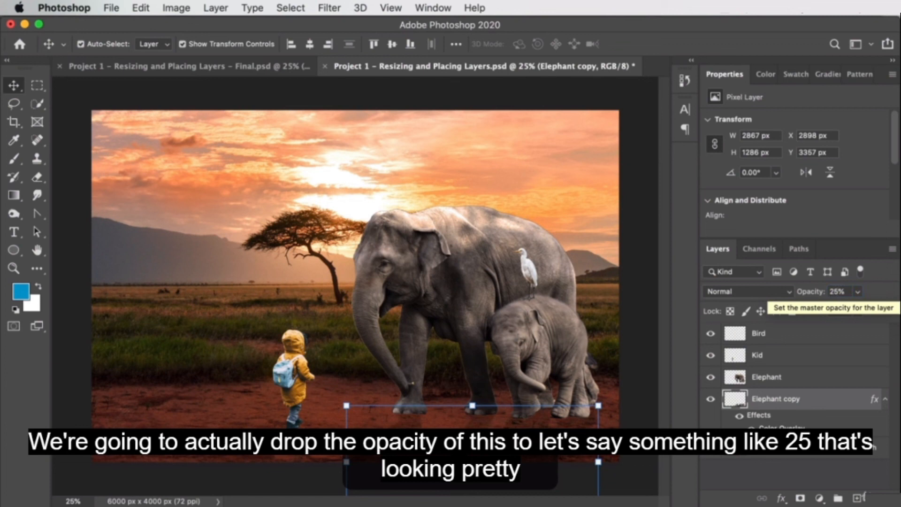
pyautogui.press('Return')
# - Set the Elephant copy layer's opacity to 35% and deselect all layers
pyautogui.click(467, 380)
pyautogui.click(559, 169)
pyautogui.write('35')
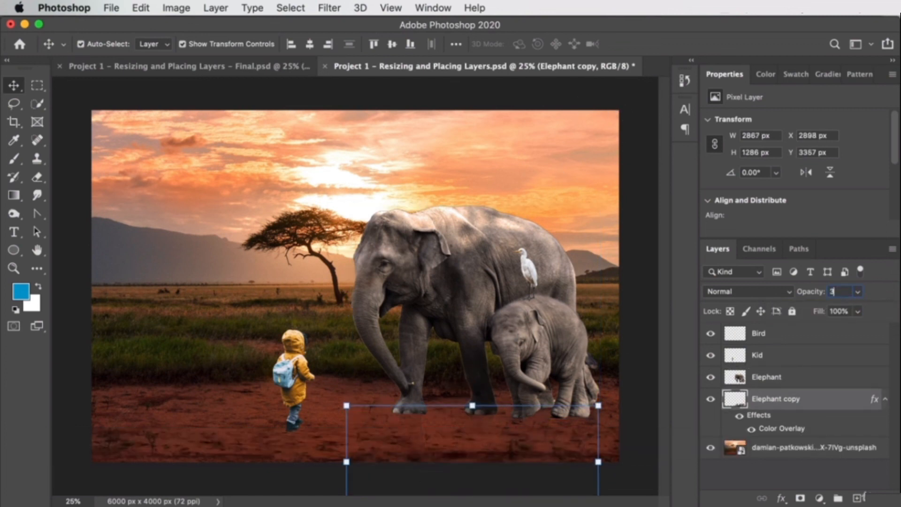
pyautogui.press('Return')
pyautogui.click(575, 280)
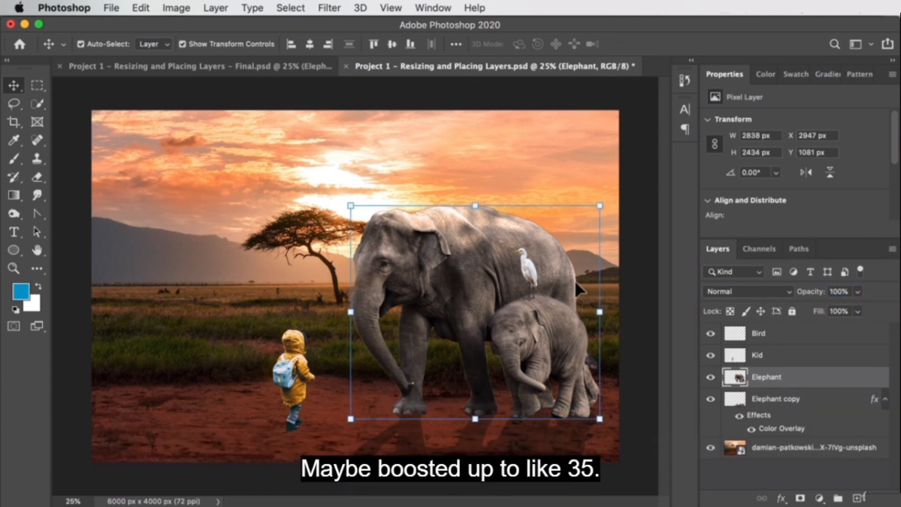
pyautogui.click(631, 277)
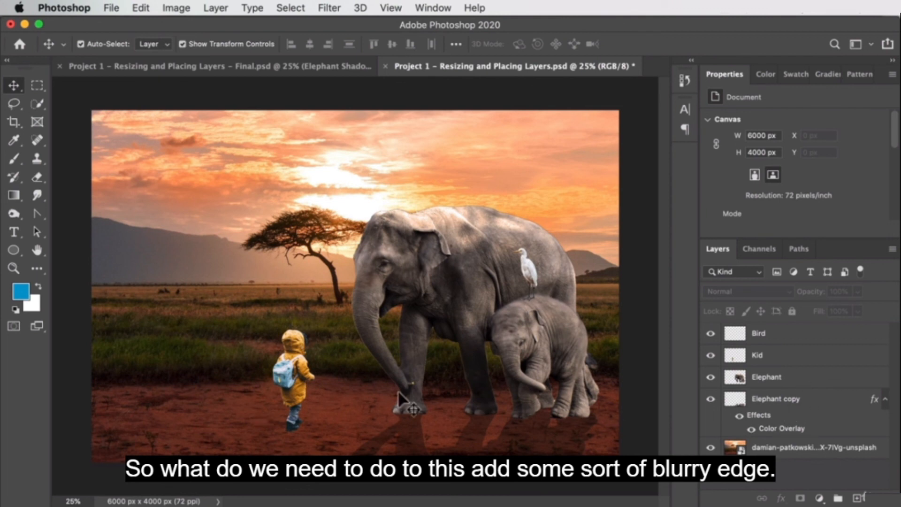
# - Apply a Gaussian Blur with a 47.2 pixel radius to the Elephant copy layer, comparing the result with and without preview
pyautogui.click(775, 398)
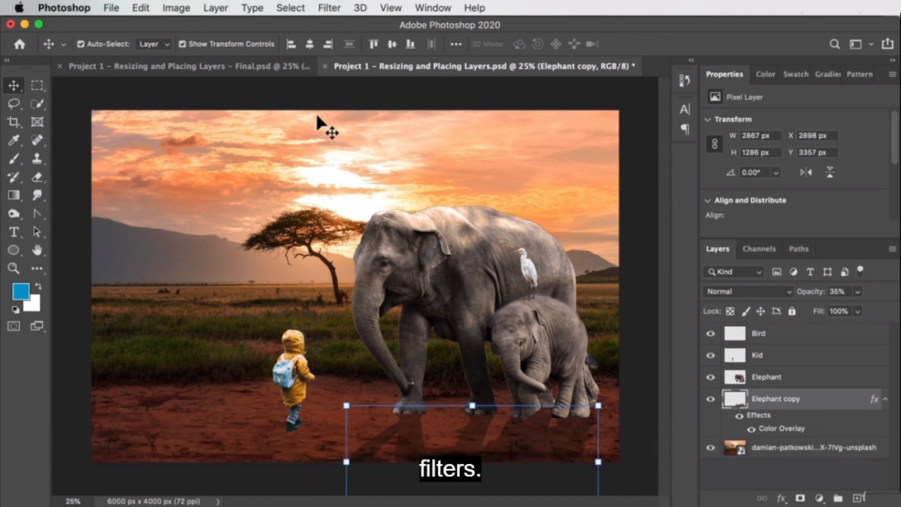
pyautogui.click(330, 8)
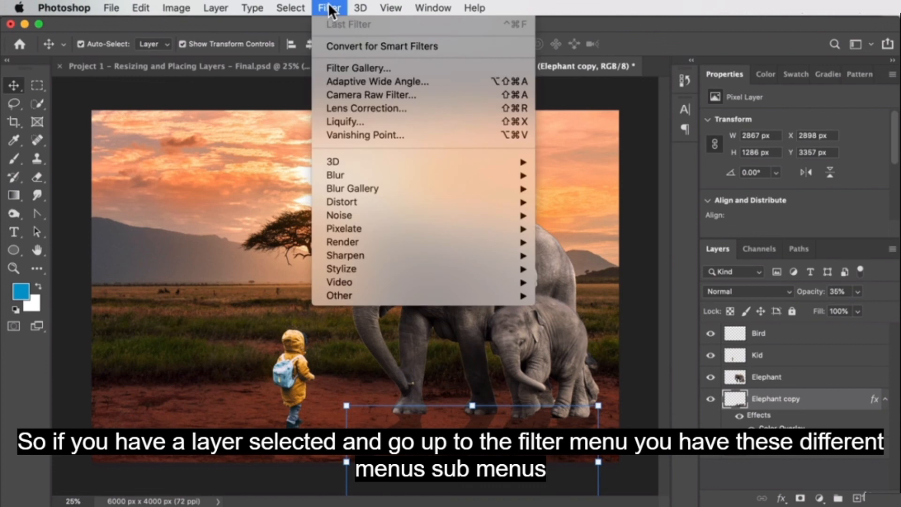
pyautogui.moveTo(393, 272)
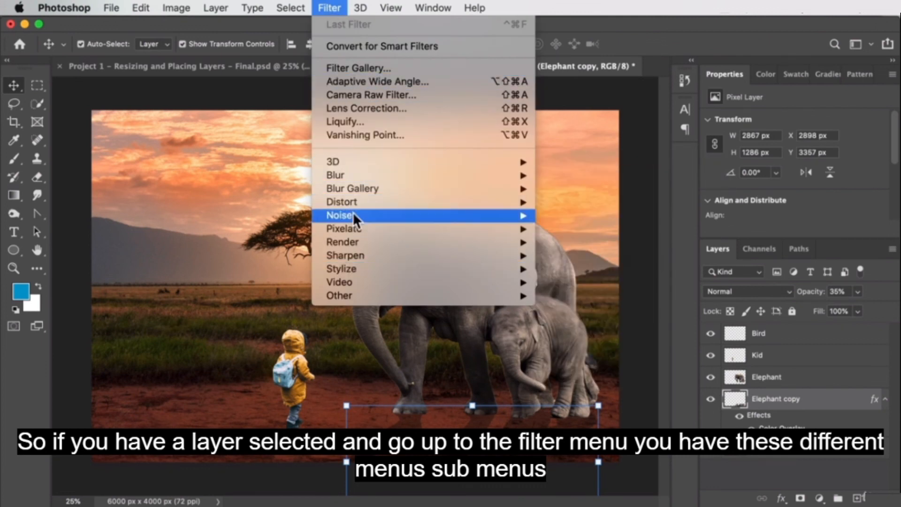
pyautogui.moveTo(357, 255)
pyautogui.moveTo(348, 174)
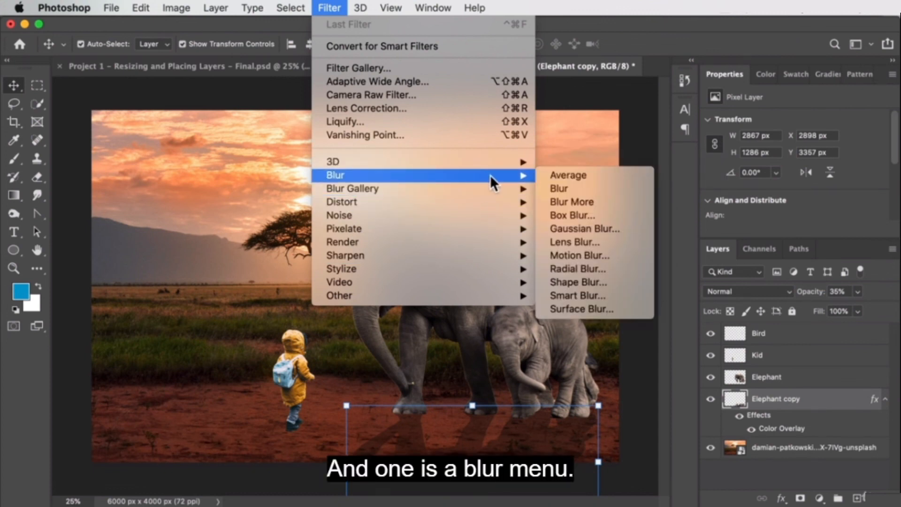
pyautogui.click(606, 230)
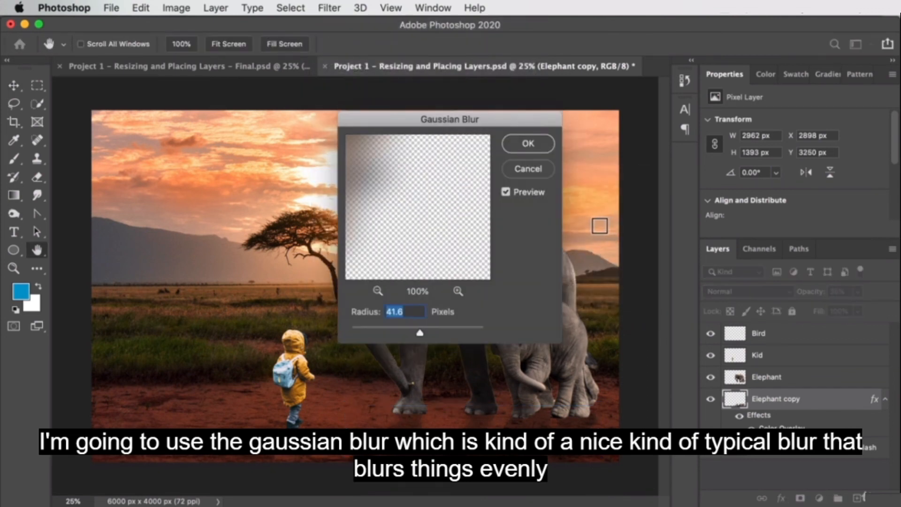
pyautogui.moveTo(434, 120); pyautogui.dragTo(573, 98)
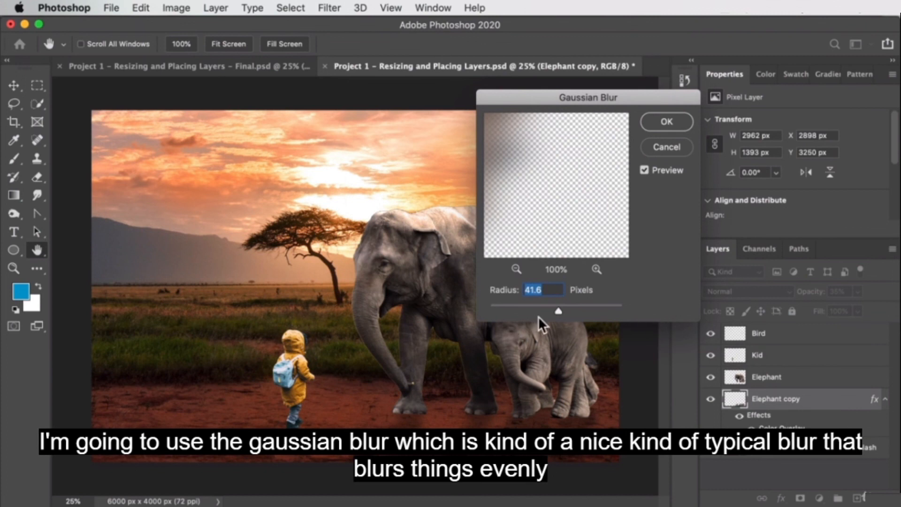
pyautogui.moveTo(552, 309); pyautogui.dragTo(551, 310)
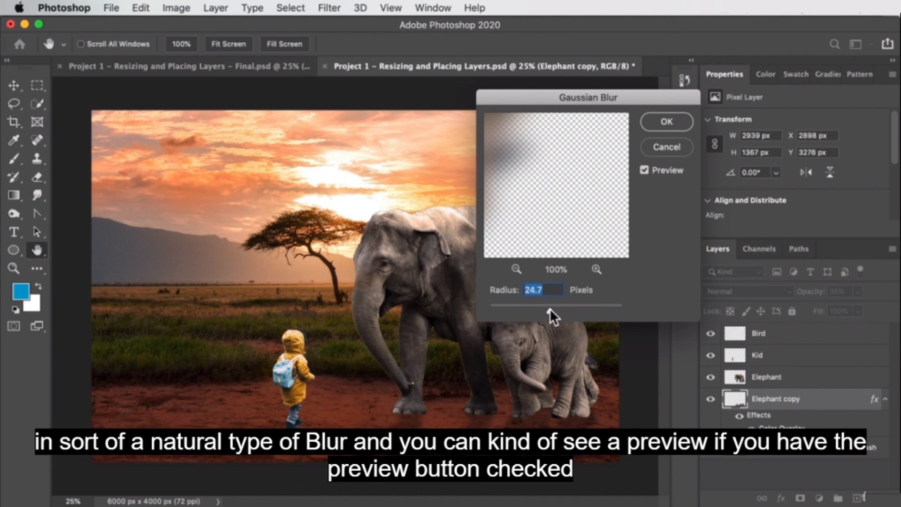
pyautogui.click(644, 170)
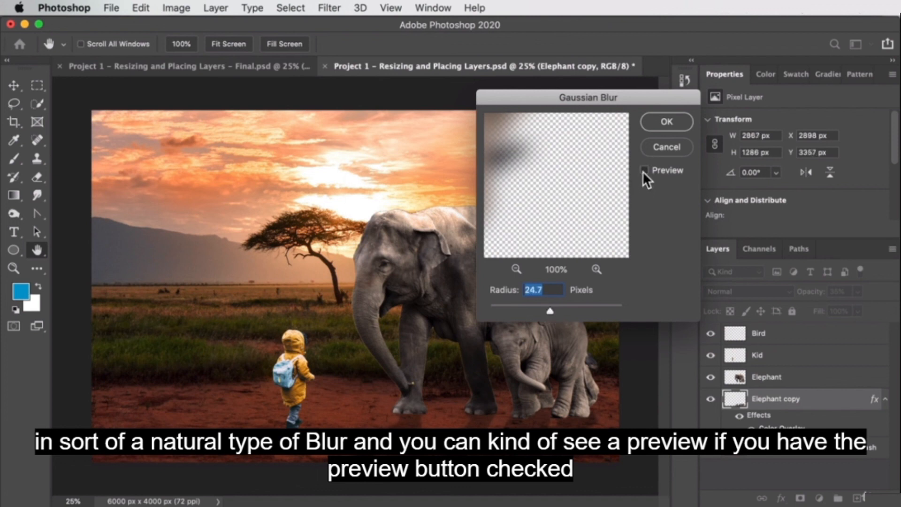
pyautogui.click(643, 170)
pyautogui.moveTo(556, 305); pyautogui.dragTo(563, 308)
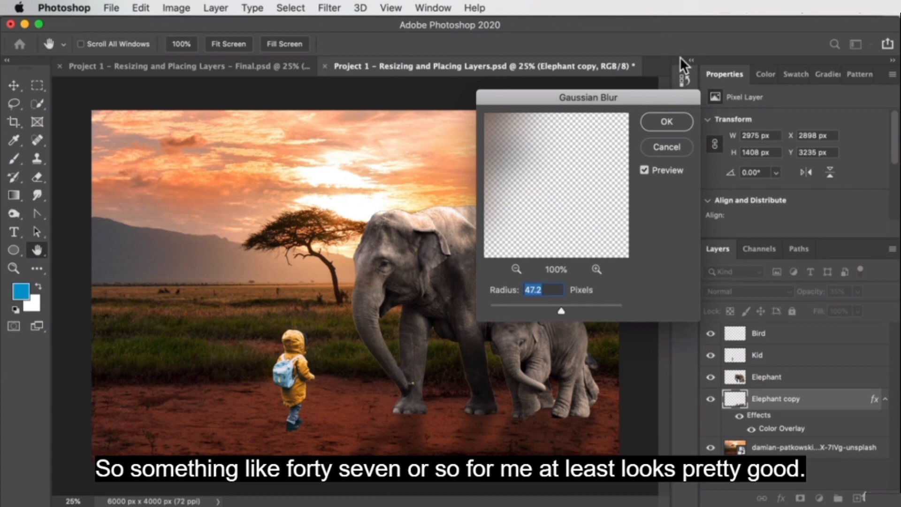
pyautogui.click(669, 123)
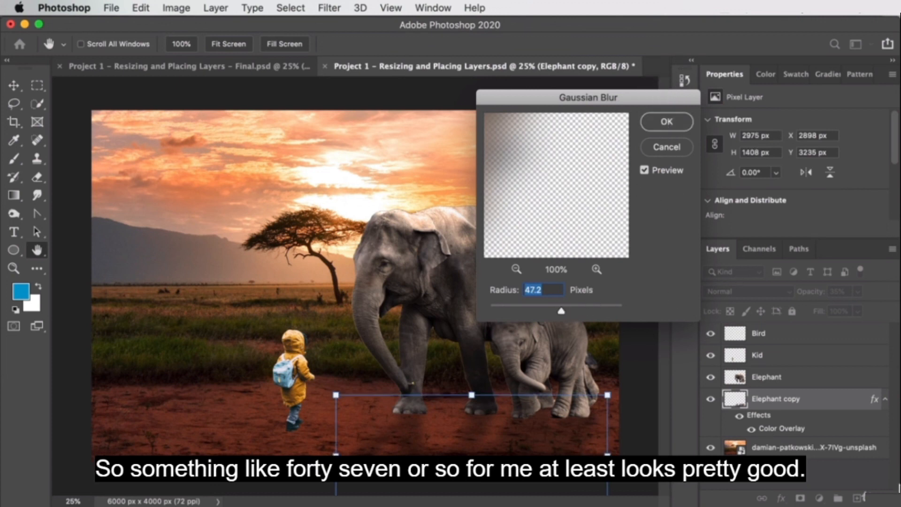
pyautogui.press('v')
# - Duplicate the Kid layer and place the copy directly beneath the Kid layer
pyautogui.click(631, 275)
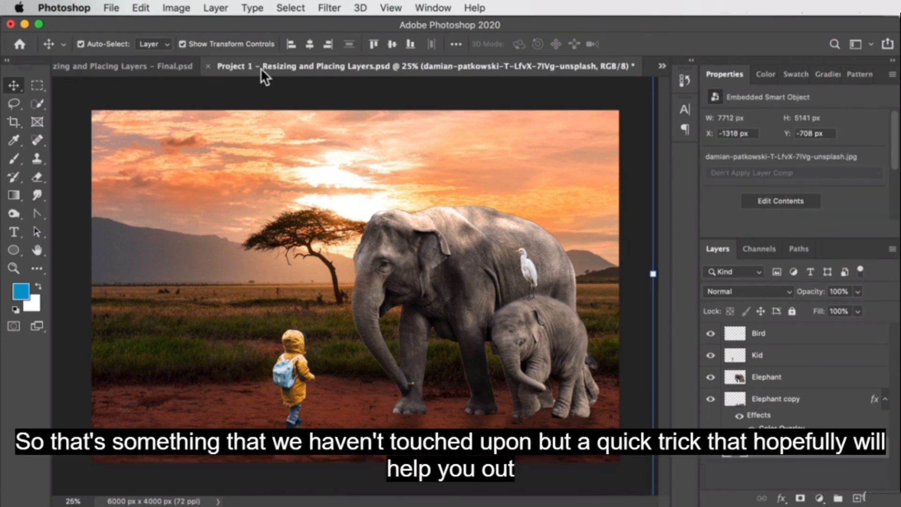
pyautogui.click(761, 378)
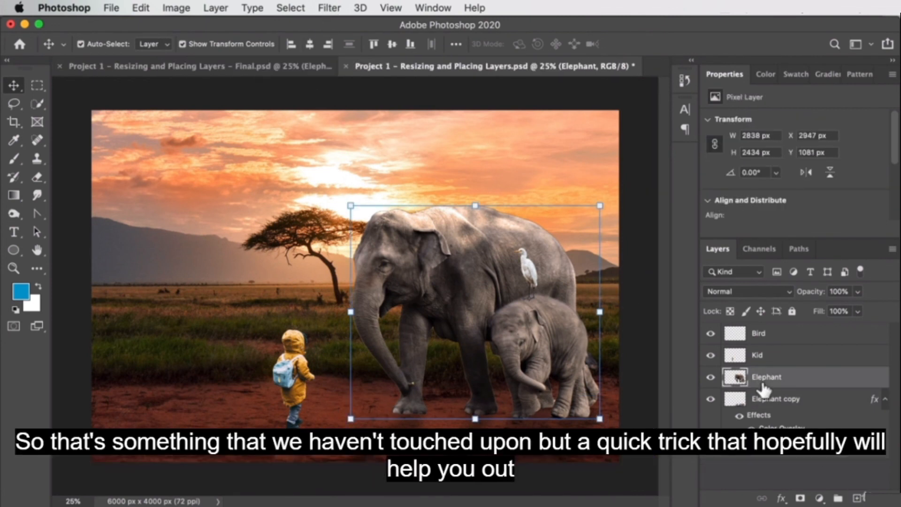
pyautogui.click(805, 402)
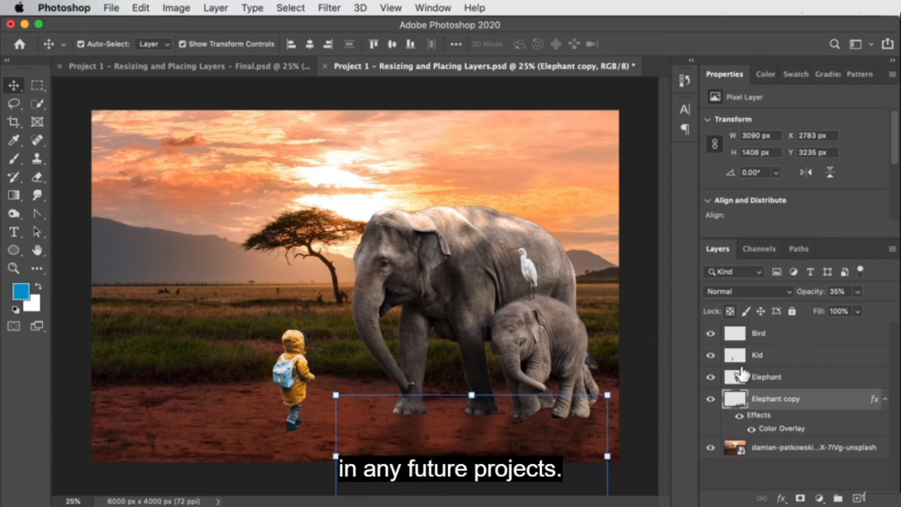
pyautogui.moveTo(775, 359); pyautogui.dragTo(858, 498)
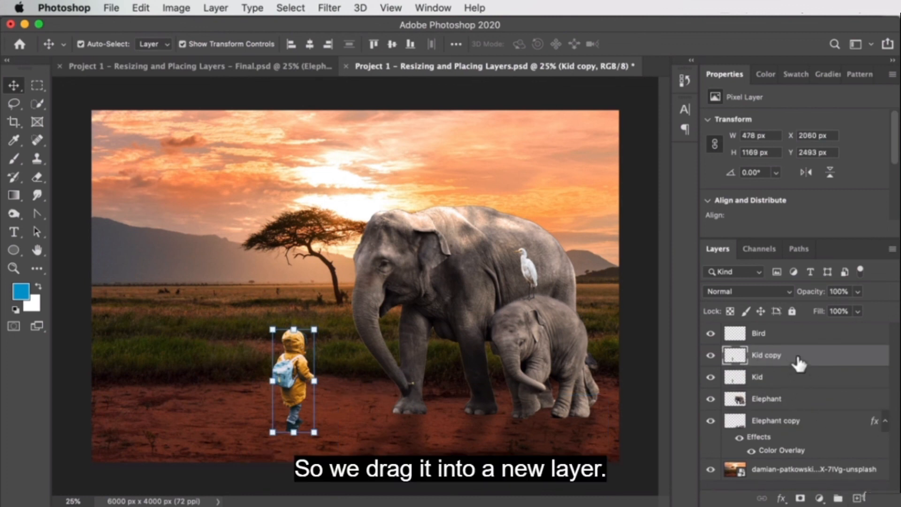
pyautogui.moveTo(794, 364); pyautogui.dragTo(806, 379)
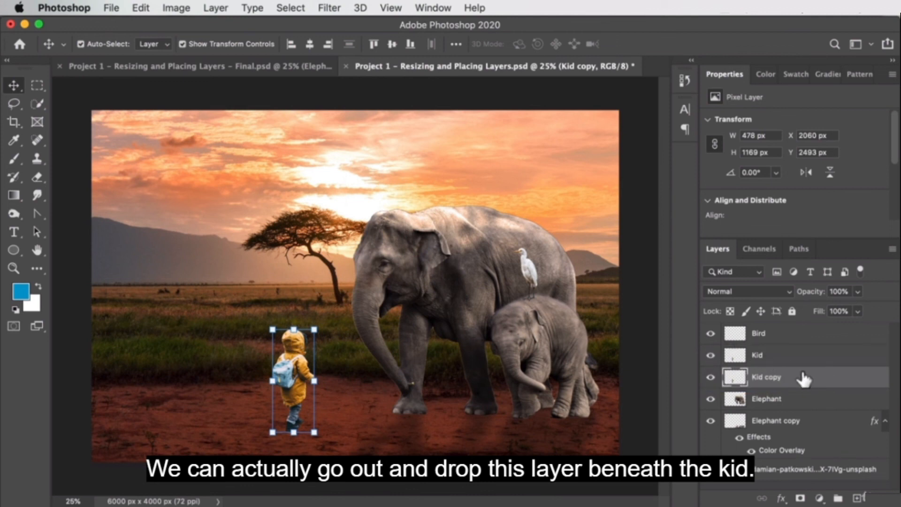
# - Apply a black Color Overlay layer style to the Kid copy layer and briefly toggle the Kid layer's visibility
pyautogui.doubleClick(801, 369)
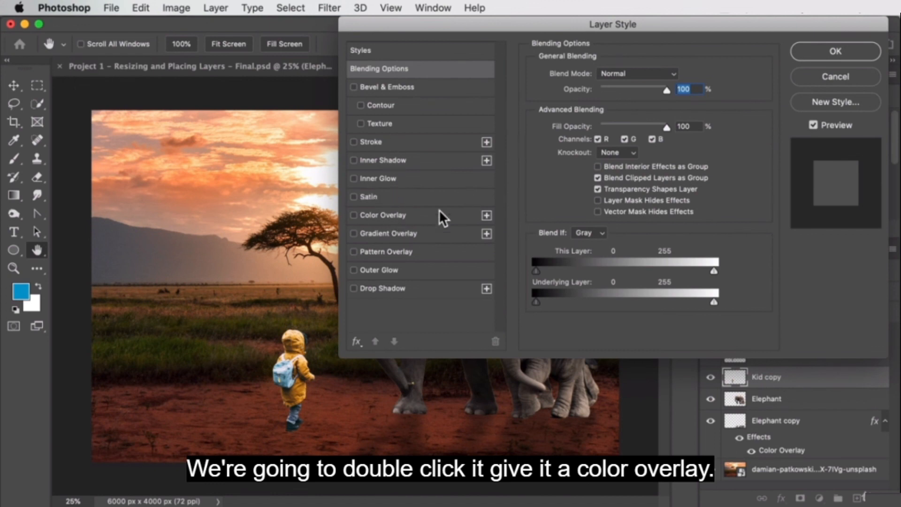
pyautogui.click(404, 217)
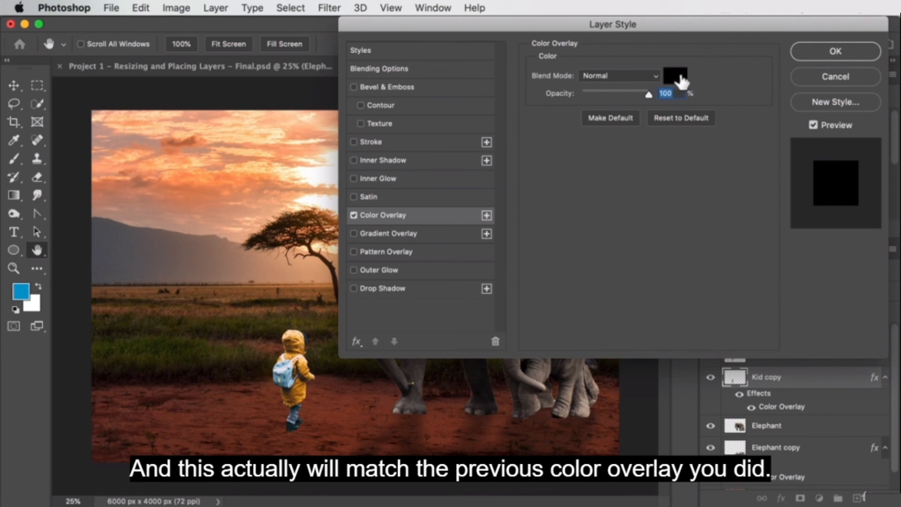
pyautogui.click(681, 77)
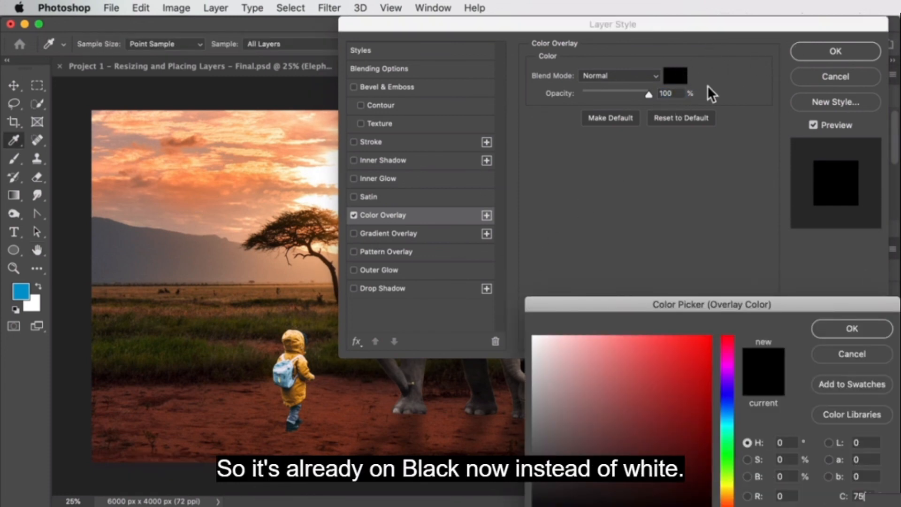
pyautogui.click(877, 328)
pyautogui.click(857, 54)
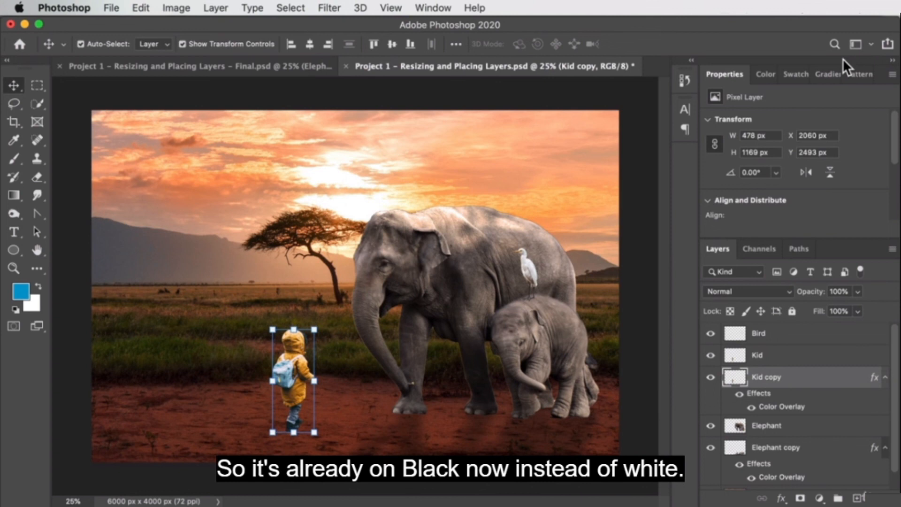
pyautogui.click(711, 356)
pyautogui.click(711, 355)
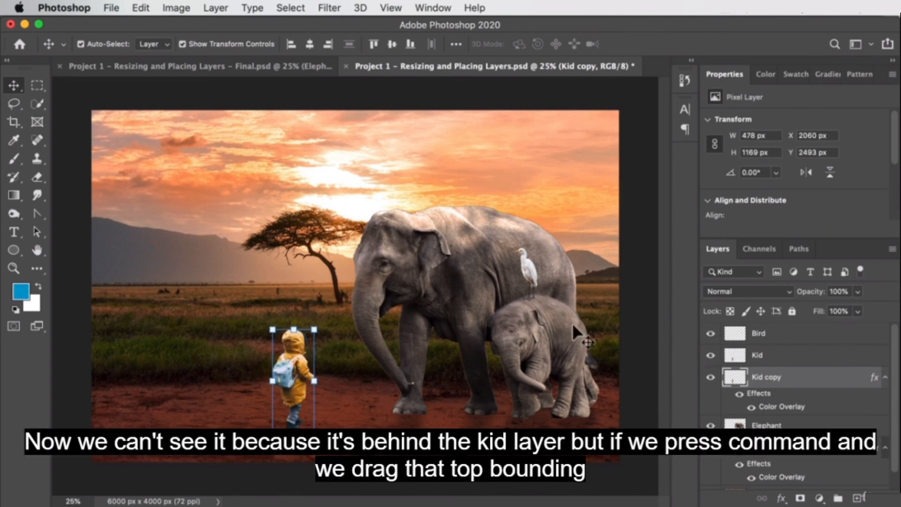
# - Flip the Kid copy downward from the kid's feet as a shadow, scaling its height to -36.62% with a -38.86° horizontal skew
pyautogui.press('super')
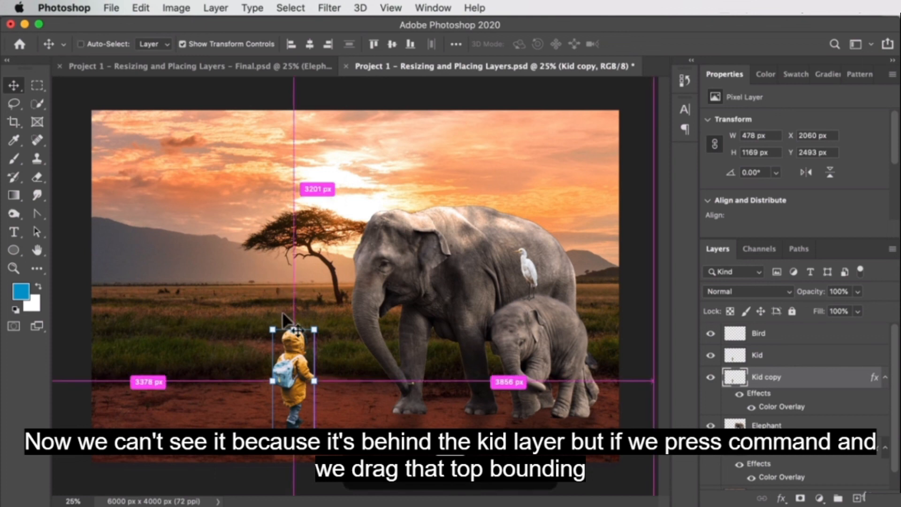
pyautogui.moveTo(294, 330); pyautogui.dragTo(281, 484)
pyautogui.moveTo(277, 480); pyautogui.dragTo(268, 474)
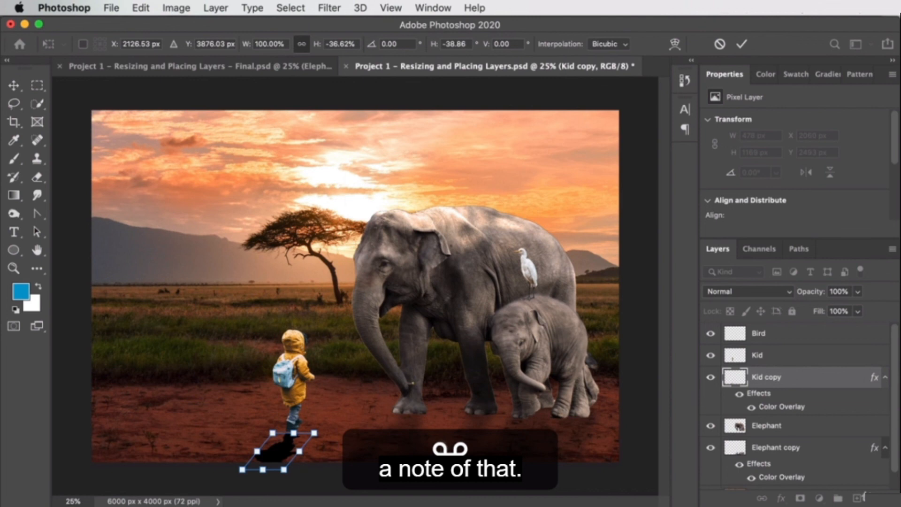
pyautogui.press('Return')
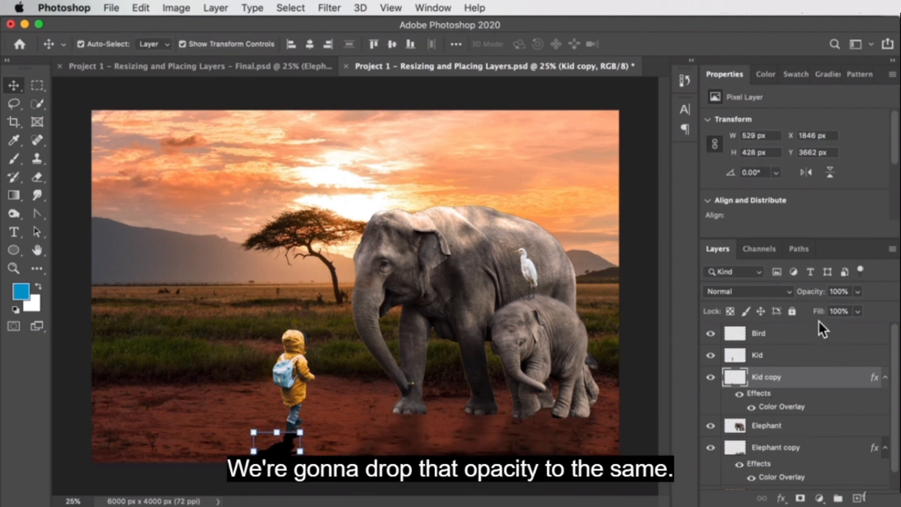
# - Set the Kid copy layer's opacity to 35%, matching the elephant's shadow layer
pyautogui.click(783, 447)
pyautogui.click(780, 361)
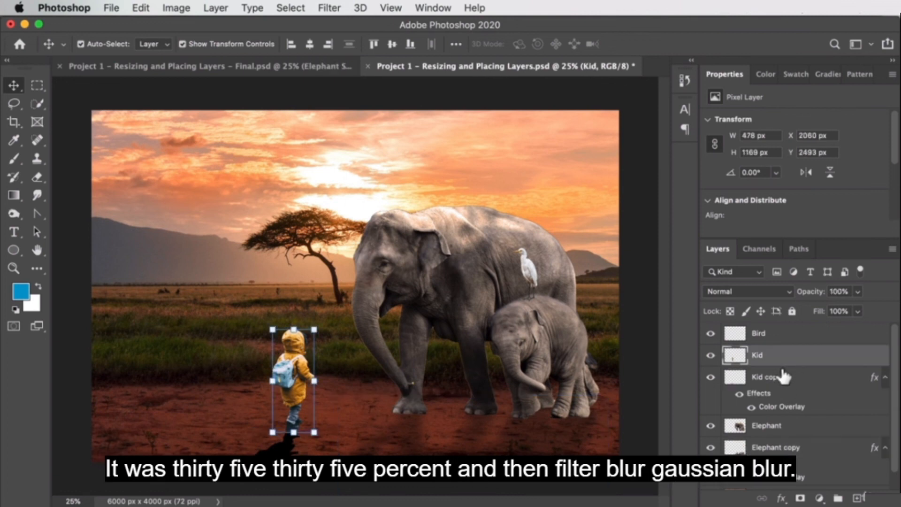
pyautogui.click(779, 377)
pyautogui.click(843, 288)
pyautogui.write('35')
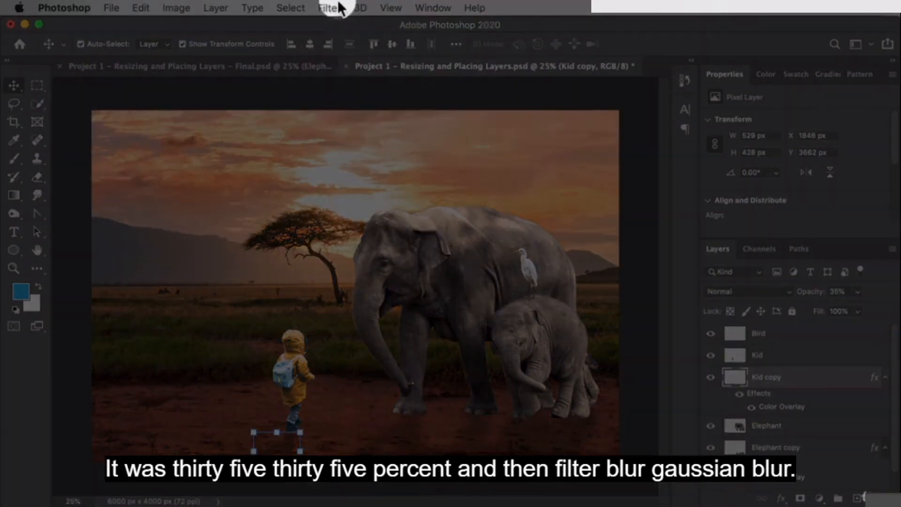
# - Apply a Gaussian Blur with a 47.2 pixel radius to the Kid copy layer
pyautogui.click(329, 8)
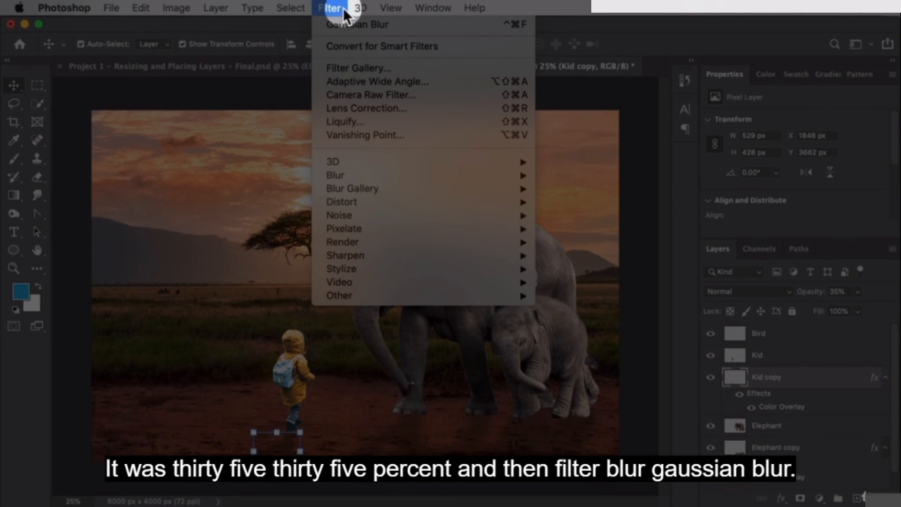
pyautogui.moveTo(371, 176)
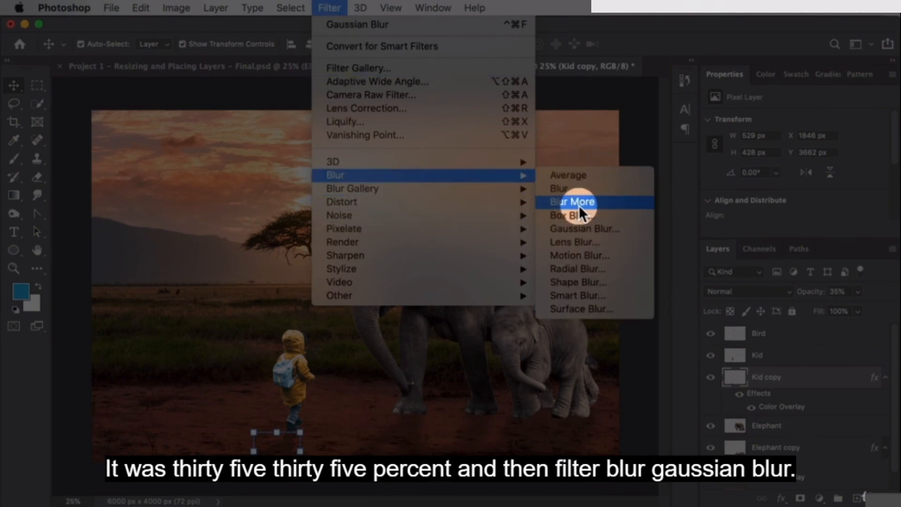
pyautogui.click(582, 228)
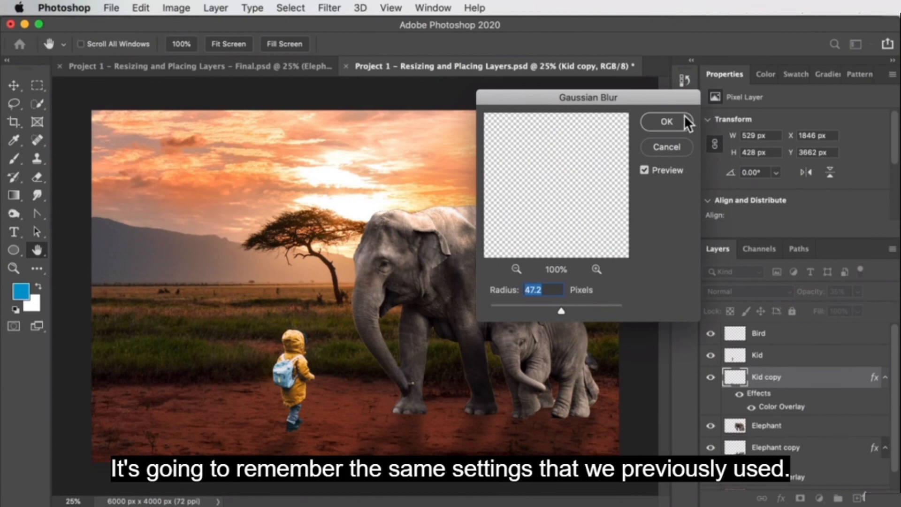
pyautogui.click(667, 122)
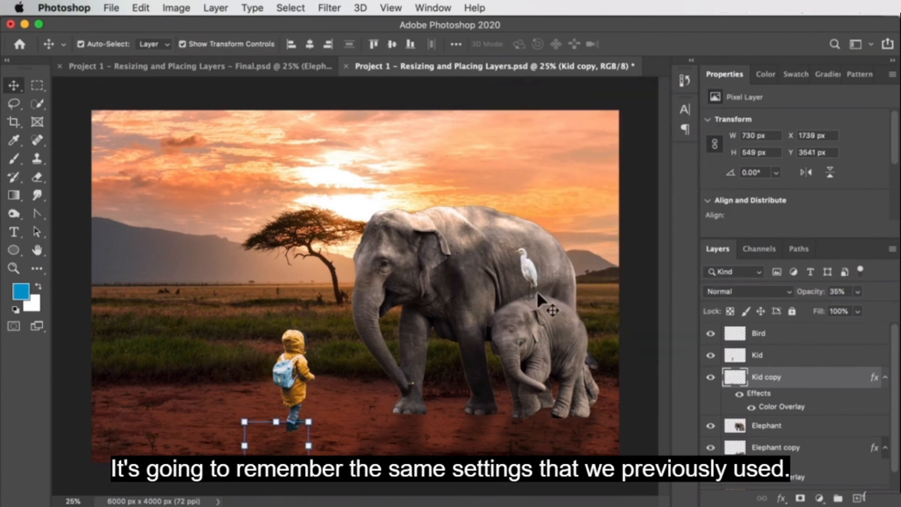
pyautogui.click(144, 304)
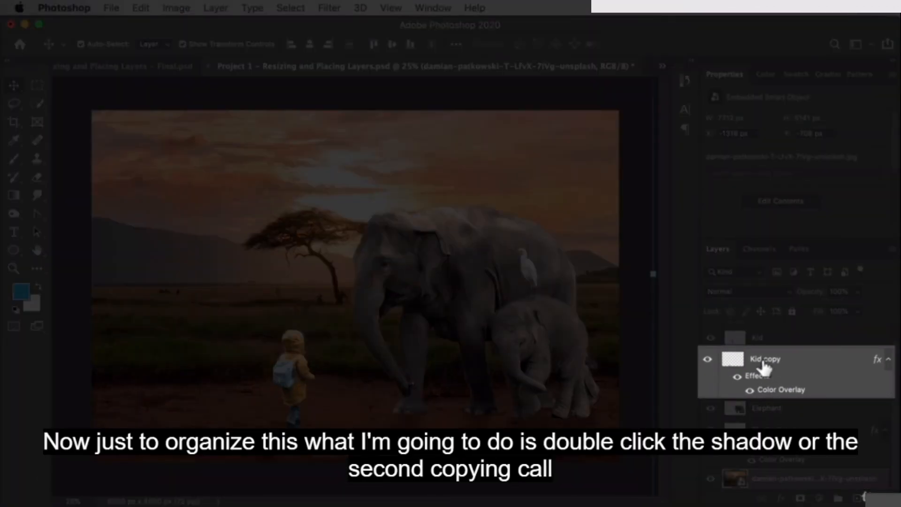
# - Rename the Kid copy layer as "Kid - Shadow"
pyautogui.doubleClick(763, 364)
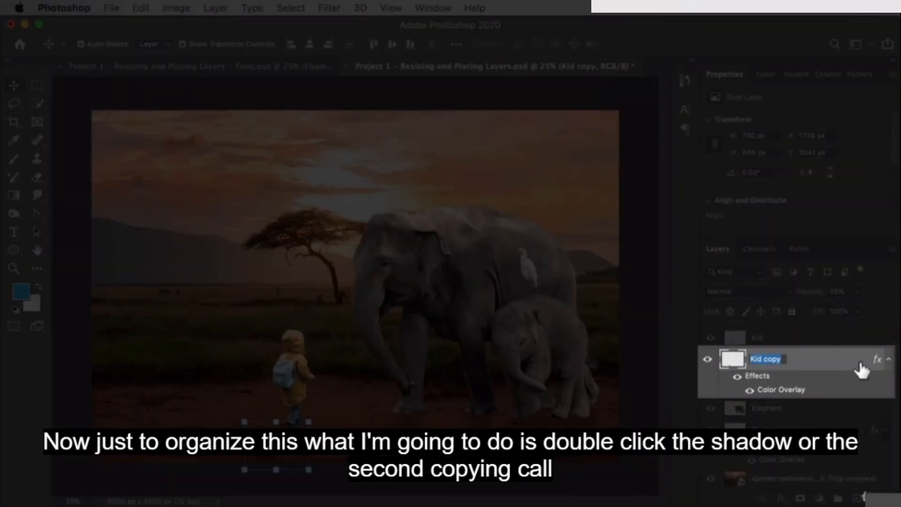
pyautogui.write('Shad')
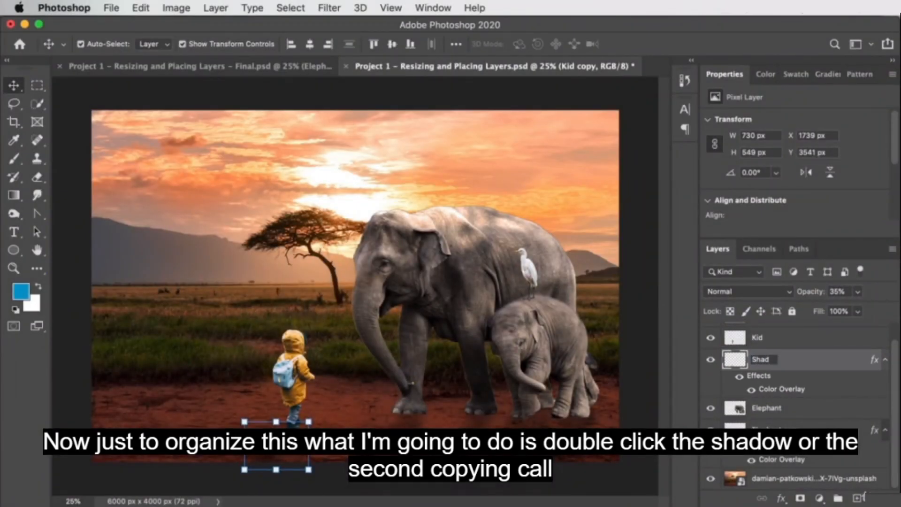
pyautogui.write('o')
pyautogui.press('BackSpace')
pyautogui.press('BackSpace')
pyautogui.press('BackSpace')
pyautogui.press('BackSpace')
pyautogui.press('BackSpace')
pyautogui.write('Kid - Shadow')
pyautogui.press('Return')
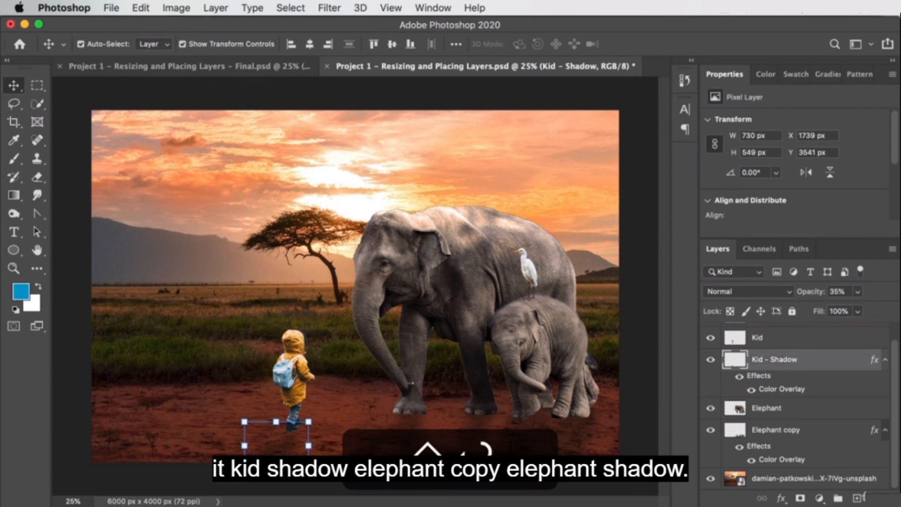
# - Rename the Elephant copy layer as "Elephant Shadow"
pyautogui.doubleClick(790, 430)
pyautogui.write('Elephant Shadow')
pyautogui.press('Return')
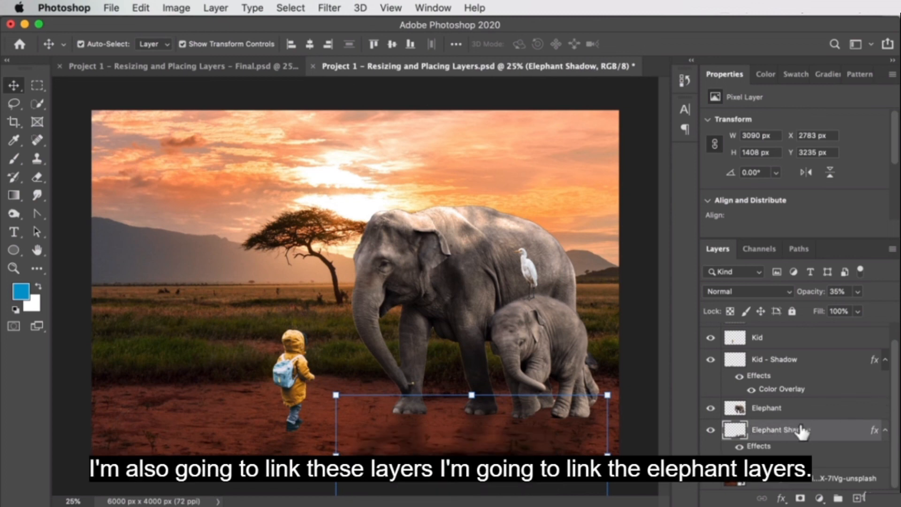
# - Link the Elephant layer with Elephant Shadow, and link the Kid layer with Kid - Shadow
pyautogui.keyDown('shift'); pyautogui.click(777, 412); pyautogui.keyUp('shift')
pyautogui.click(762, 498)
pyautogui.click(770, 359)
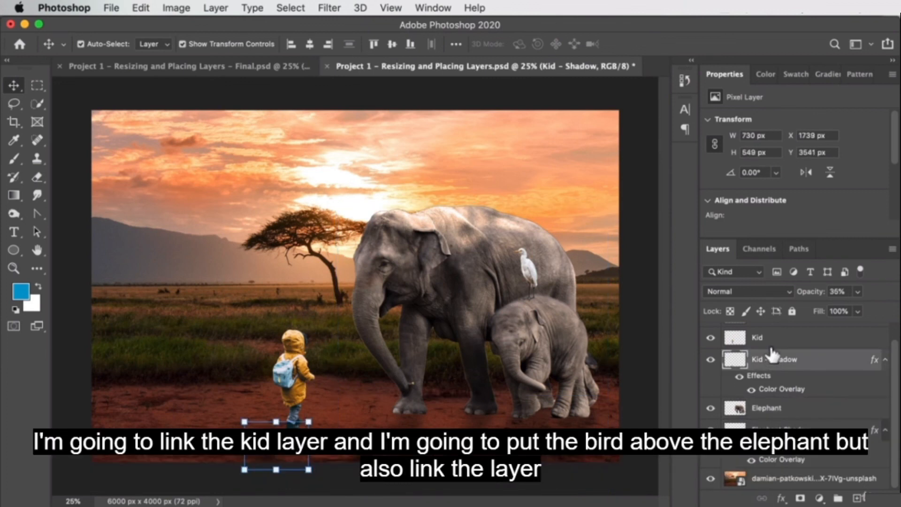
pyautogui.keyDown('shift'); pyautogui.click(767, 345); pyautogui.keyUp('shift')
pyautogui.click(762, 497)
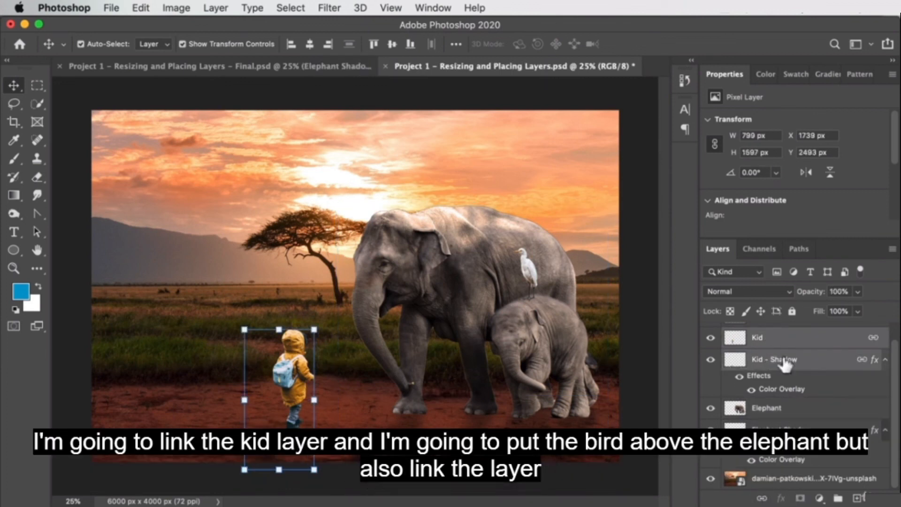
# - Place the Bird layer directly above the Elephant layer and link the two
pyautogui.scroll(1, 824, 382)
pyautogui.moveTo(760, 337); pyautogui.dragTo(770, 416)
pyautogui.keyDown('shift'); pyautogui.click(770, 425); pyautogui.keyUp('shift')
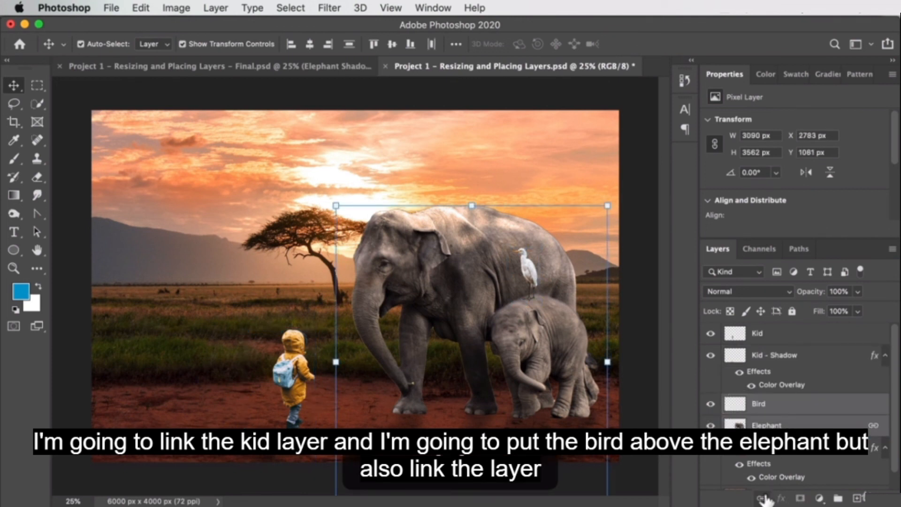
pyautogui.click(764, 498)
# - Move the linked elephants, bird and shadow together on the canvas and scale them to 98.20%
pyautogui.click(775, 426)
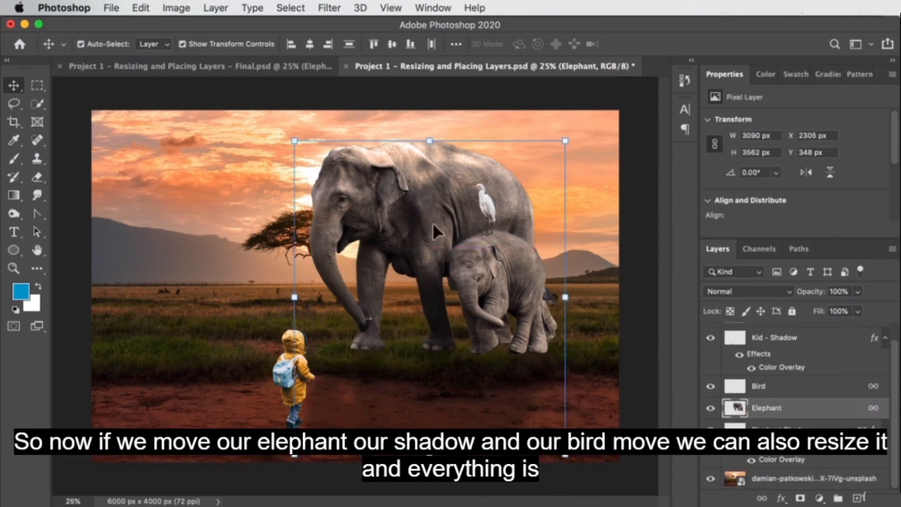
pyautogui.moveTo(433, 222); pyautogui.dragTo(481, 303)
pyautogui.moveTo(344, 211)
pyautogui.mouseDown()
pyautogui.moveTo(386, 245)
pyautogui.moveTo(340, 221)
pyautogui.mouseUp()
pyautogui.moveTo(426, 256); pyautogui.dragTo(422, 248)
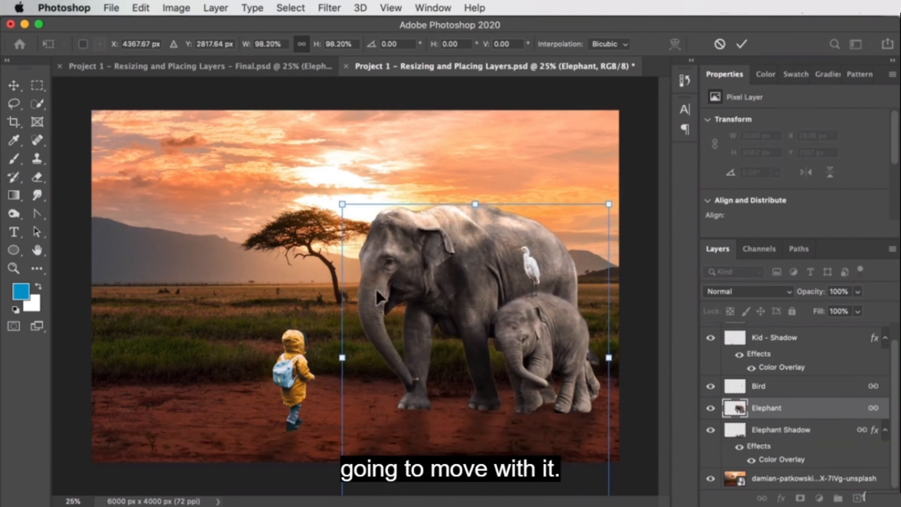
pyautogui.moveTo(290, 352); pyautogui.dragTo(346, 357)
pyautogui.press('super+z')
pyautogui.moveTo(472, 277); pyautogui.dragTo(501, 285)
pyautogui.moveTo(339, 202); pyautogui.dragTo(318, 178)
pyautogui.moveTo(418, 258)
pyautogui.mouseDown()
pyautogui.moveTo(401, 222)
pyautogui.moveTo(413, 269)
pyautogui.moveTo(412, 259)
pyautogui.mouseUp()
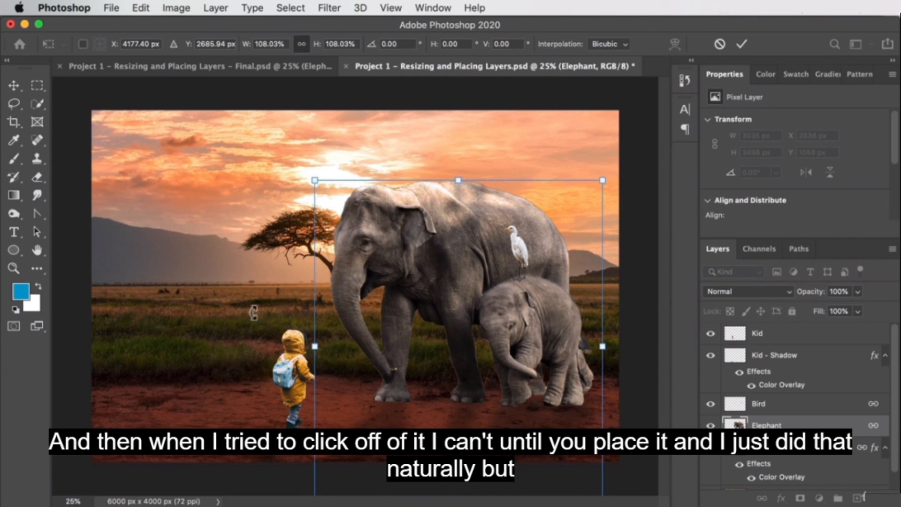
pyautogui.moveTo(353, 186); pyautogui.dragTo(442, 252)
# - Select the Bird layer, scale it with its linked elephants and shadow to 107.60%, and place the group at X 2668, Y 784 px
pyautogui.click(779, 423)
pyautogui.click(779, 409)
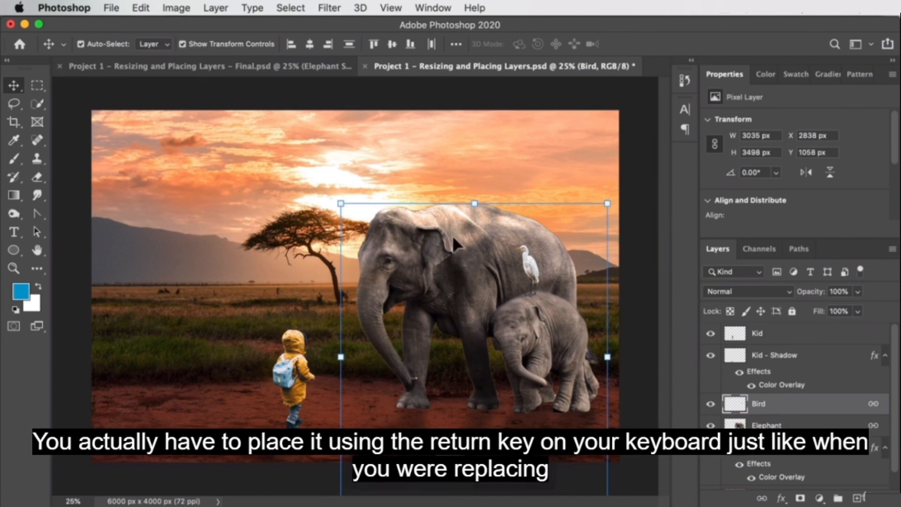
pyautogui.moveTo(338, 204); pyautogui.dragTo(319, 178)
pyautogui.moveTo(419, 242); pyautogui.dragTo(423, 246)
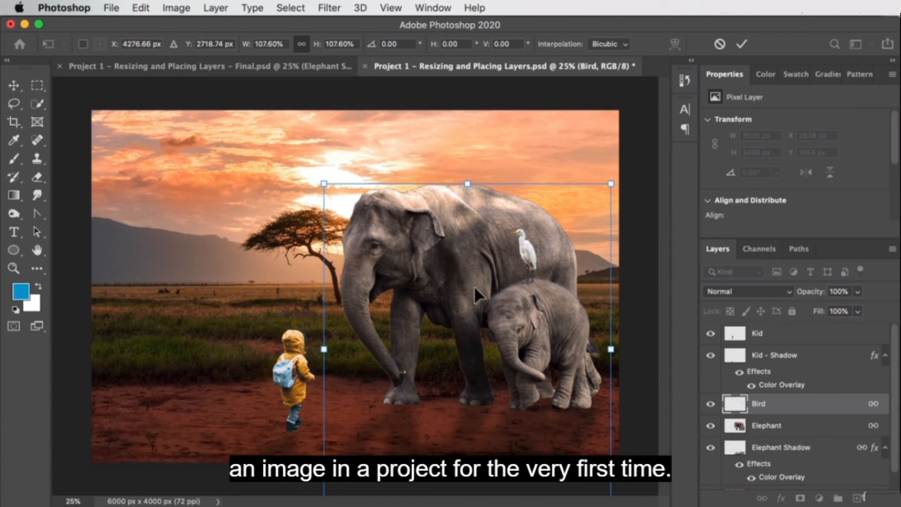
pyautogui.moveTo(480, 279); pyautogui.dragTo(471, 264)
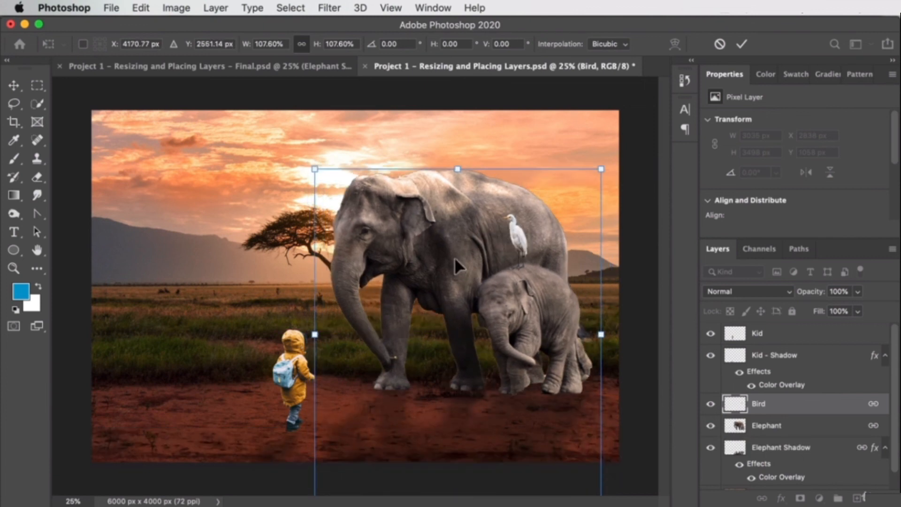
pyautogui.moveTo(426, 231); pyautogui.dragTo(436, 242)
pyautogui.press('Return')
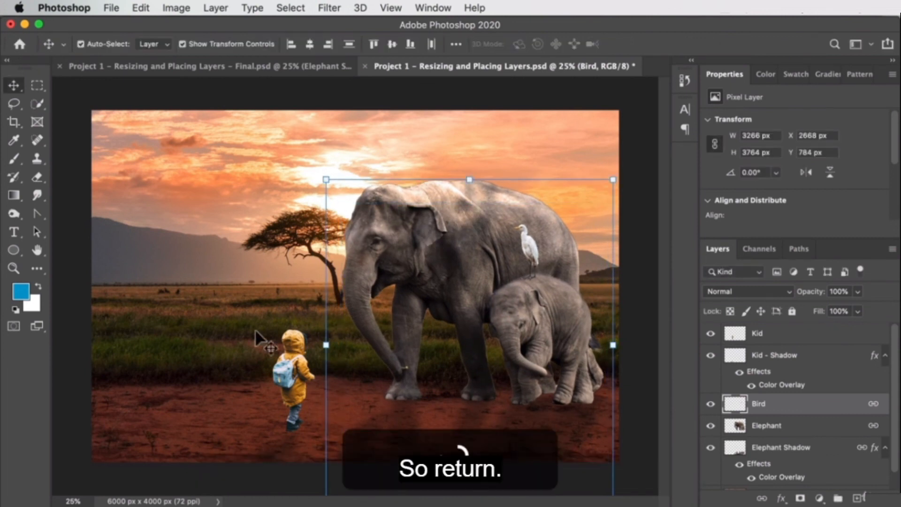
# - Enlarge the background photo to 158.32% and shift it so the tree is less covered by the elephants, comparing with the Final document
pyautogui.click(289, 379)
pyautogui.moveTo(294, 378)
pyautogui.mouseDown()
pyautogui.moveTo(264, 379)
pyautogui.moveTo(316, 382)
pyautogui.moveTo(294, 380)
pyautogui.mouseUp()
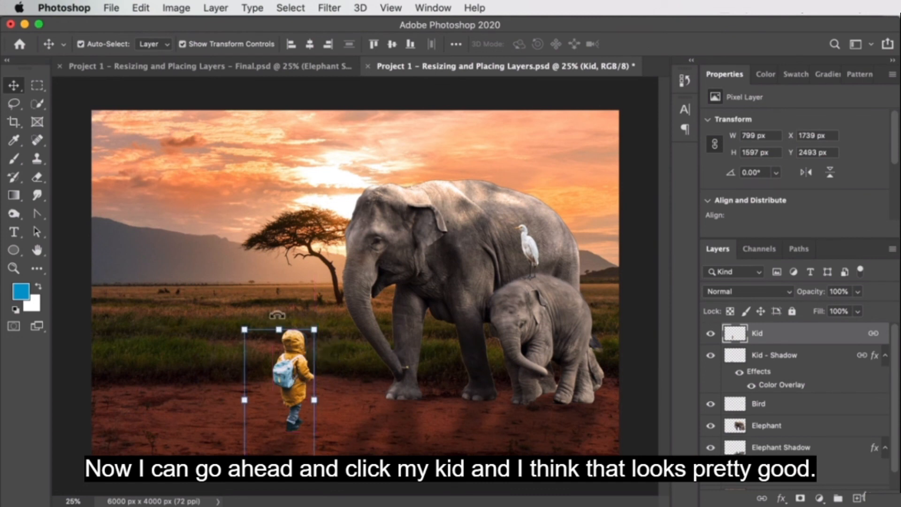
pyautogui.click(294, 303)
pyautogui.moveTo(322, 291); pyautogui.dragTo(288, 282)
pyautogui.moveTo(620, 274); pyautogui.dragTo(721, 310)
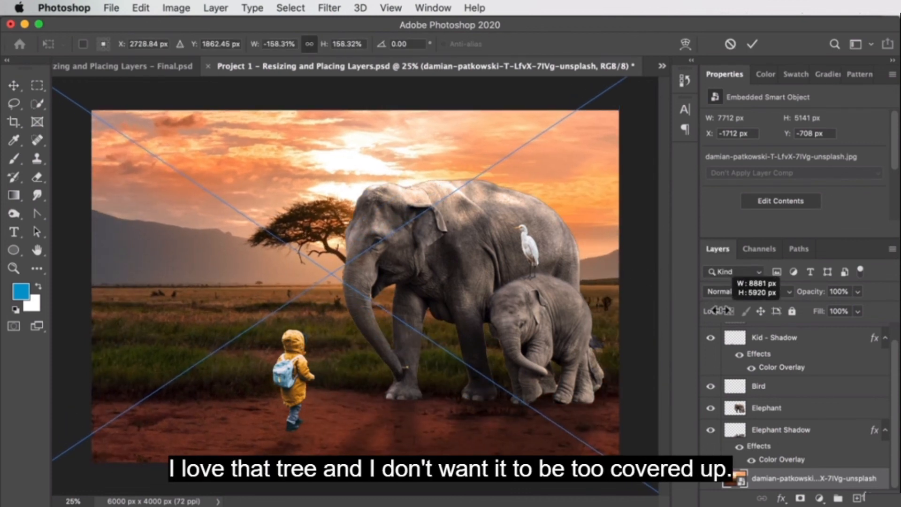
pyautogui.moveTo(202, 199); pyautogui.dragTo(177, 193)
pyautogui.press('Return')
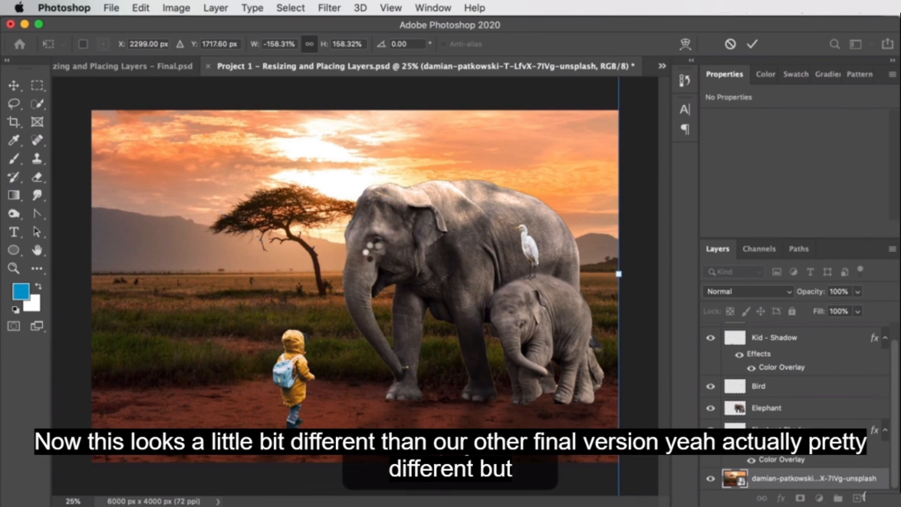
pyautogui.click(134, 67)
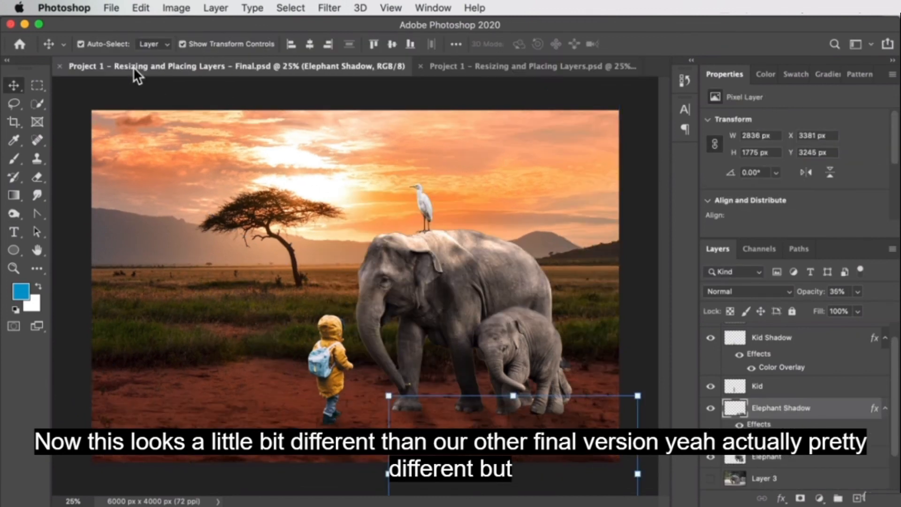
pyautogui.click(491, 67)
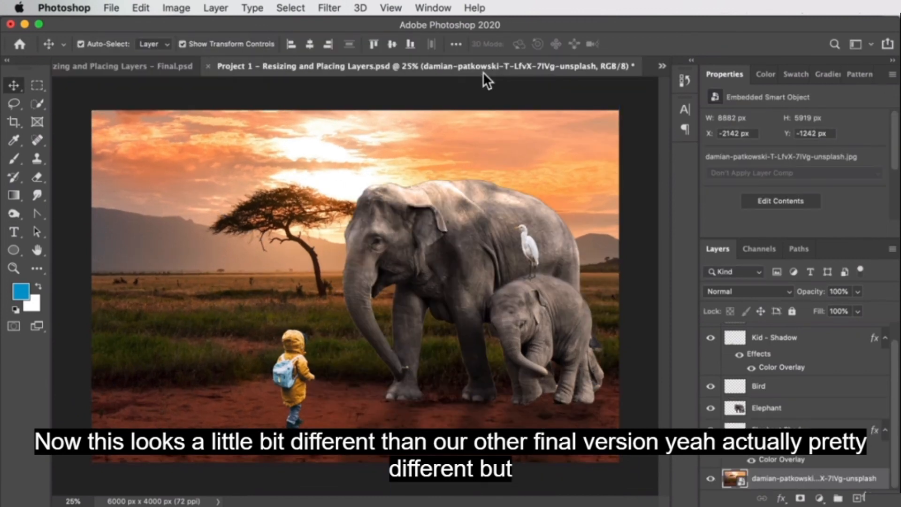